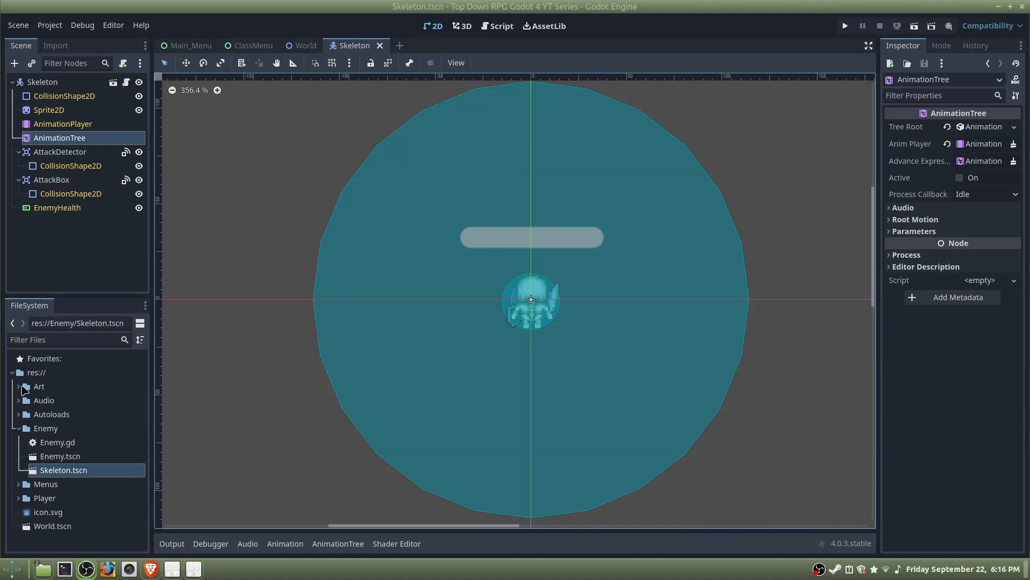
# Expand the Art folder and inspect the Orc.png texture.
pyautogui.click(42, 386)
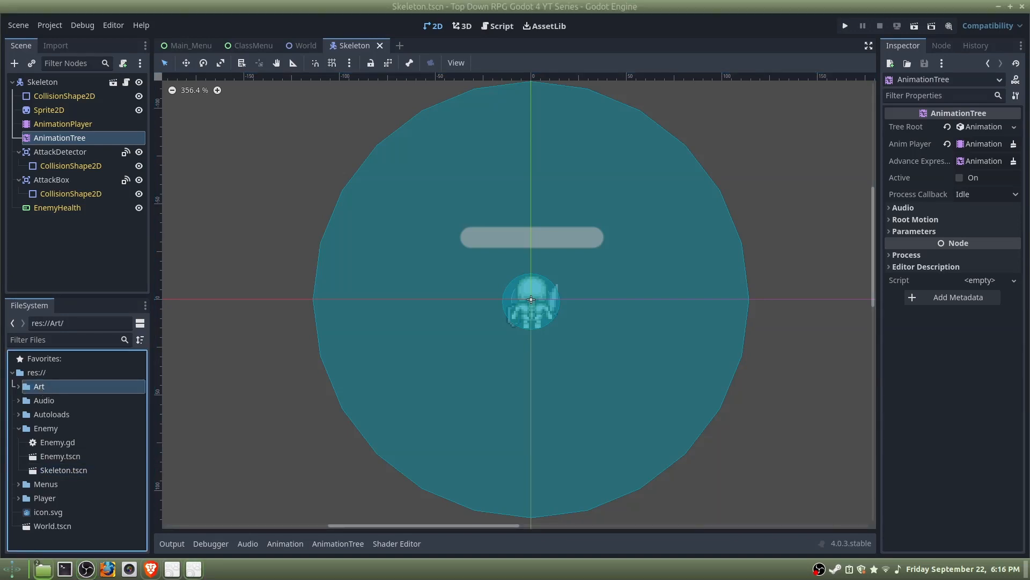
pyautogui.moveTo(0, 379); pyautogui.dragTo(67, 388)
pyautogui.click(19, 386)
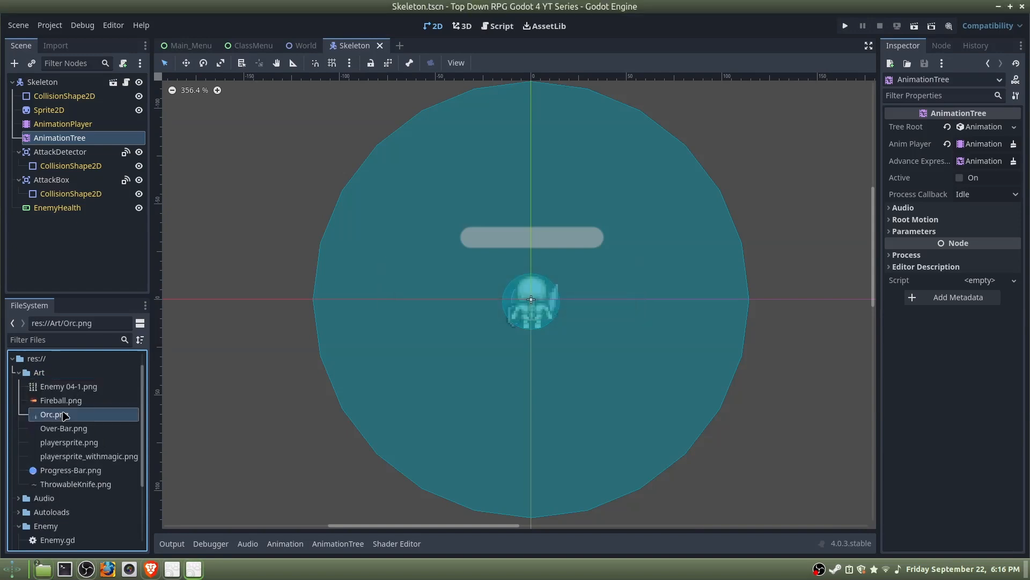
pyautogui.click(61, 418)
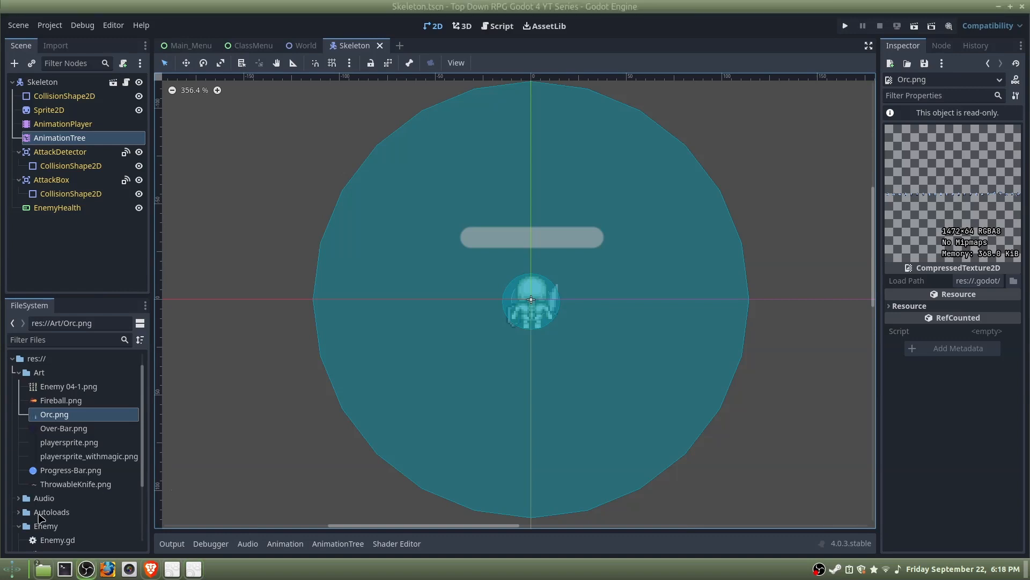
# Open the PlayerData.gd script from the Autoloads folder.
pyautogui.doubleClick(39, 512)
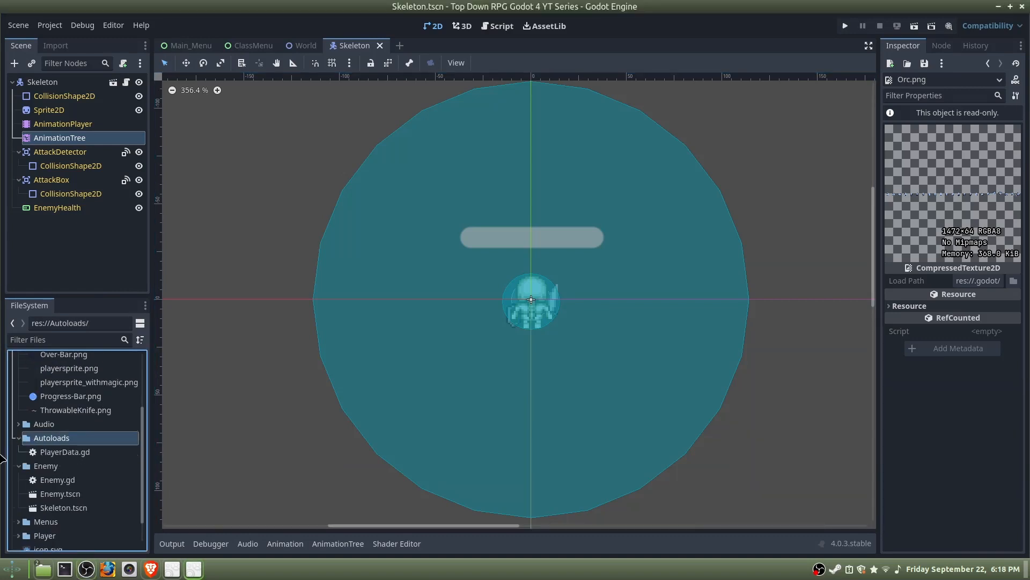
pyautogui.doubleClick(62, 452)
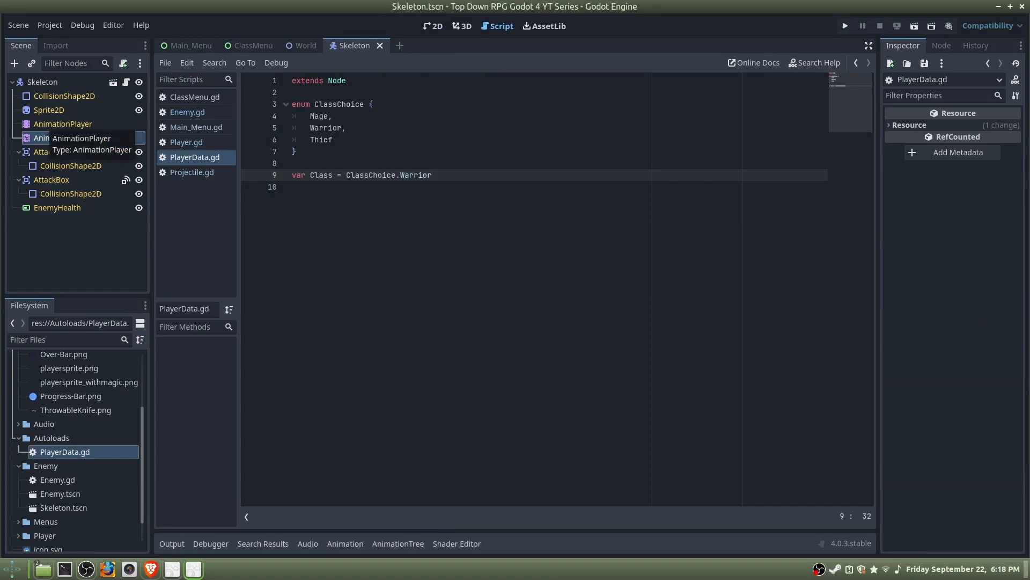
pyautogui.hotkey('alt', 'Tab')
# Declare the variables Player_Health = 4 and Player_Damage = 1 between extends Node and the ClassChoice enum.
pyautogui.click(365, 92)
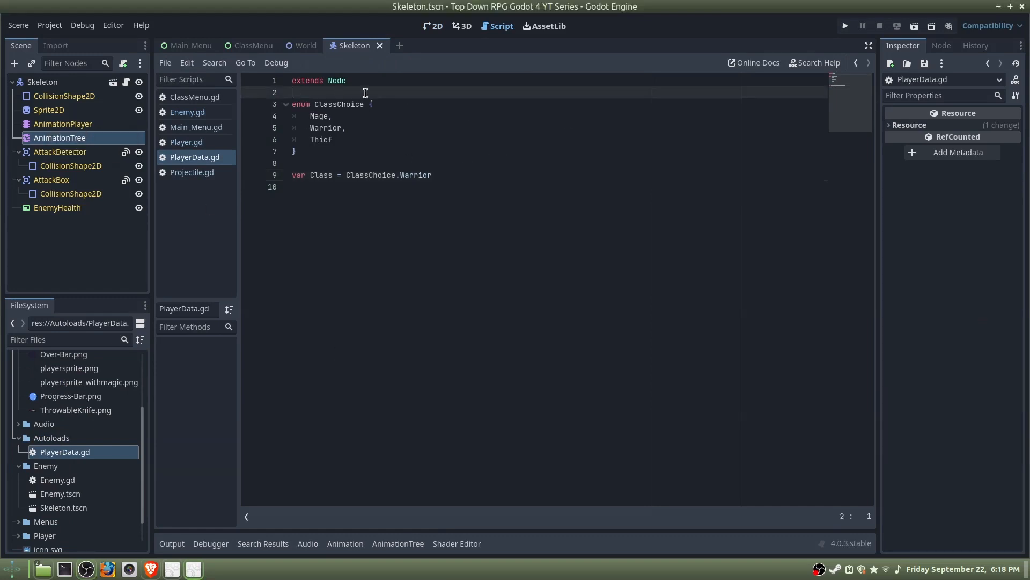
pyautogui.press('Return')
pyautogui.press('Return')
pyautogui.click(421, 105)
pyautogui.write('v')
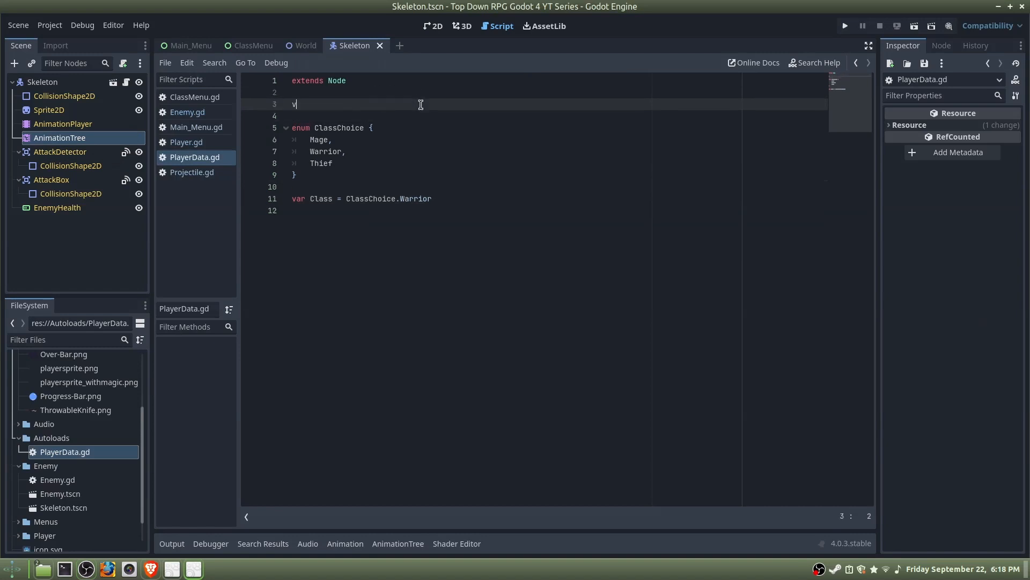
pyautogui.write('ar Player_Health = 4')
pyautogui.press('Return')
pyautogui.write('var Player')
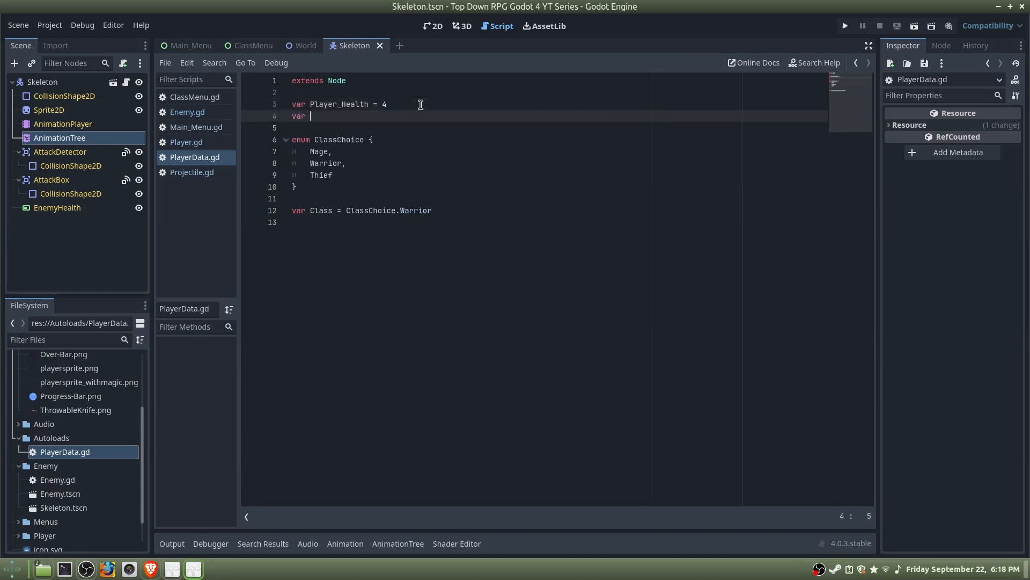
pyautogui.write('_Damage = 1')
pyautogui.press('Return')
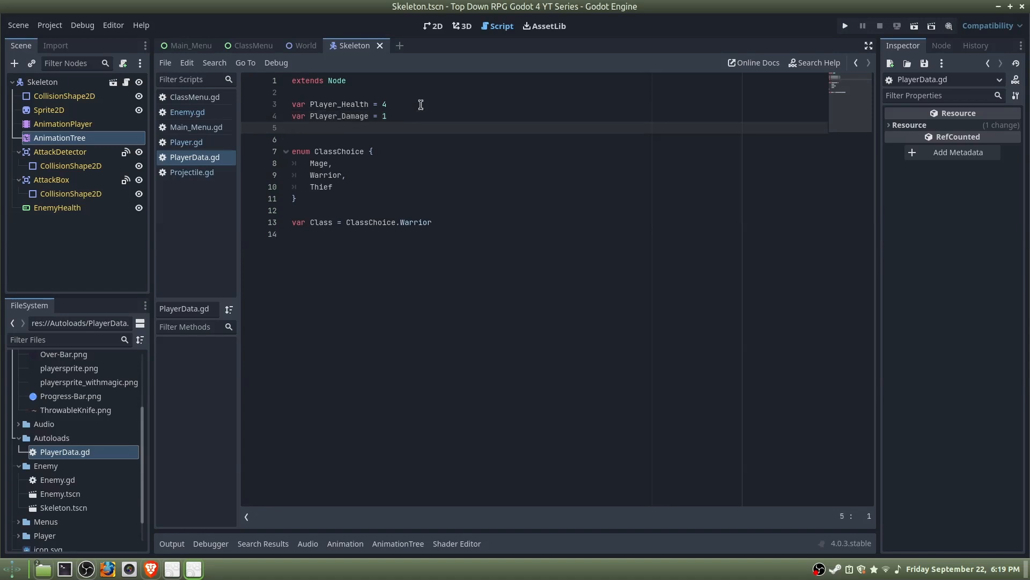
pyautogui.press('BackSpace')
# Below the Class variable, declare Player_Level = 1, Exp = 0 and Exp_Gained = 0.
pyautogui.click(476, 210)
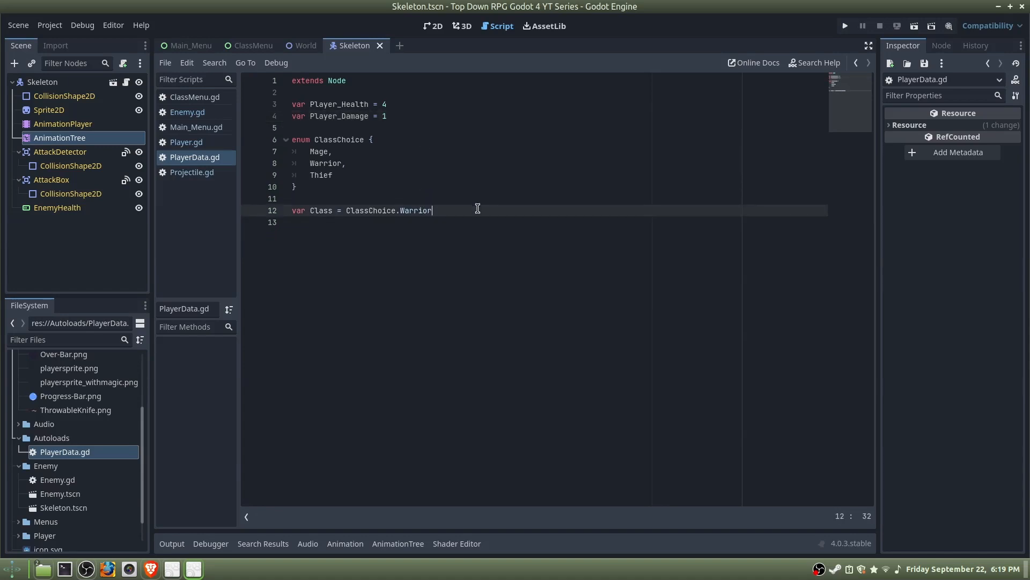
pyautogui.press('Return')
pyautogui.press('Return')
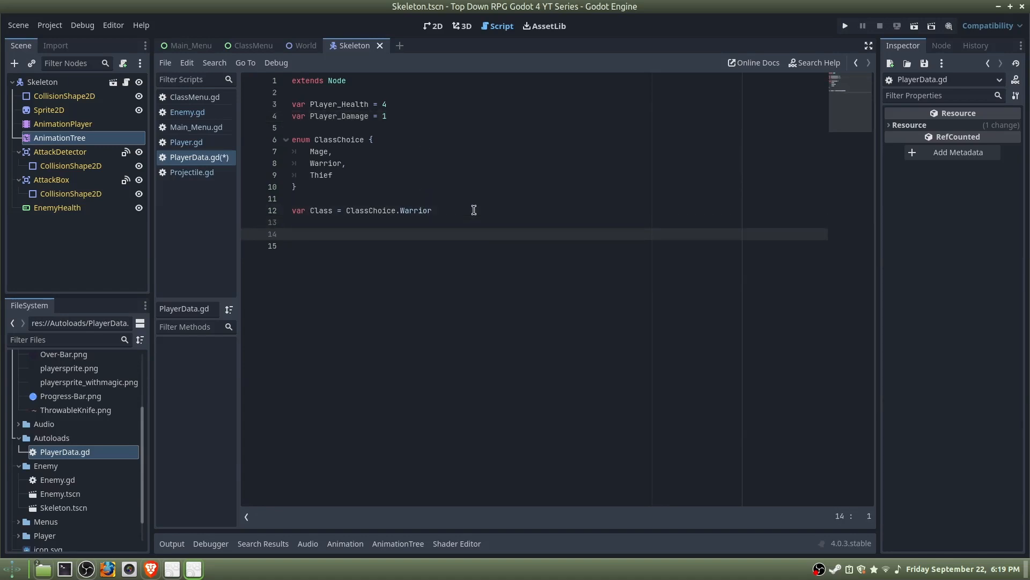
pyautogui.write('var Player_Level = 1')
pyautogui.press('Return')
pyautogui.write('var EXP')
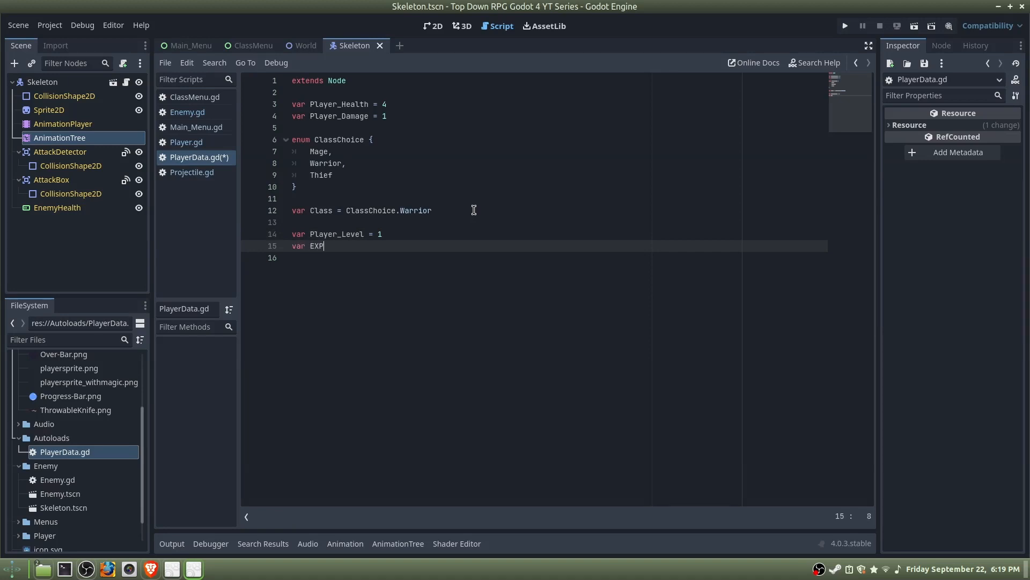
pyautogui.press('BackSpace')
pyautogui.write('xp = 0')
pyautogui.press('Return')
pyautogui.write('var ')
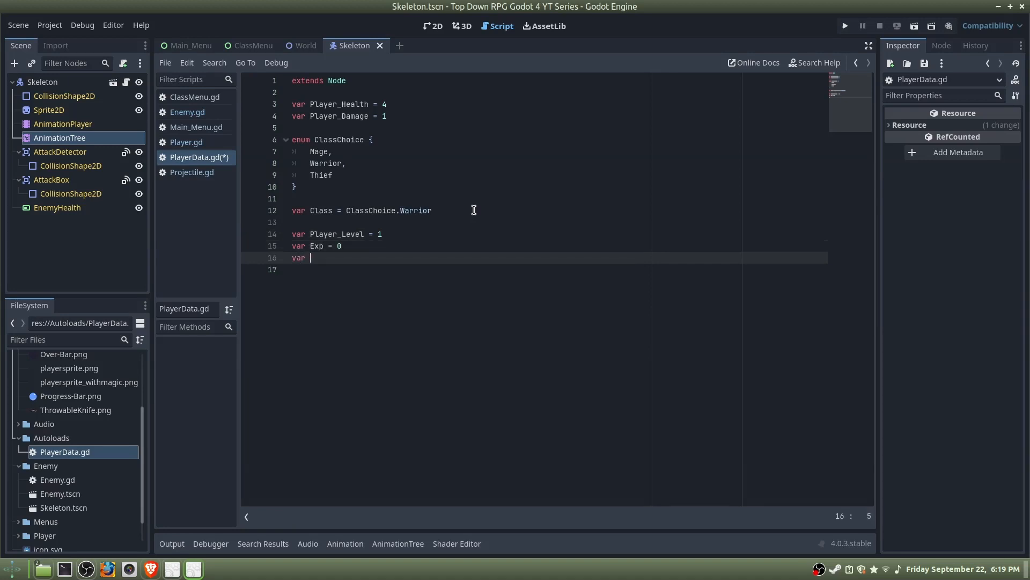
pyautogui.write('Exp_Gained = 0')
pyautogui.press('Return')
# Declare the variable Exp_Required = required_exp_func(Player_Level +1) below Exp_Gained.
pyautogui.write('var')
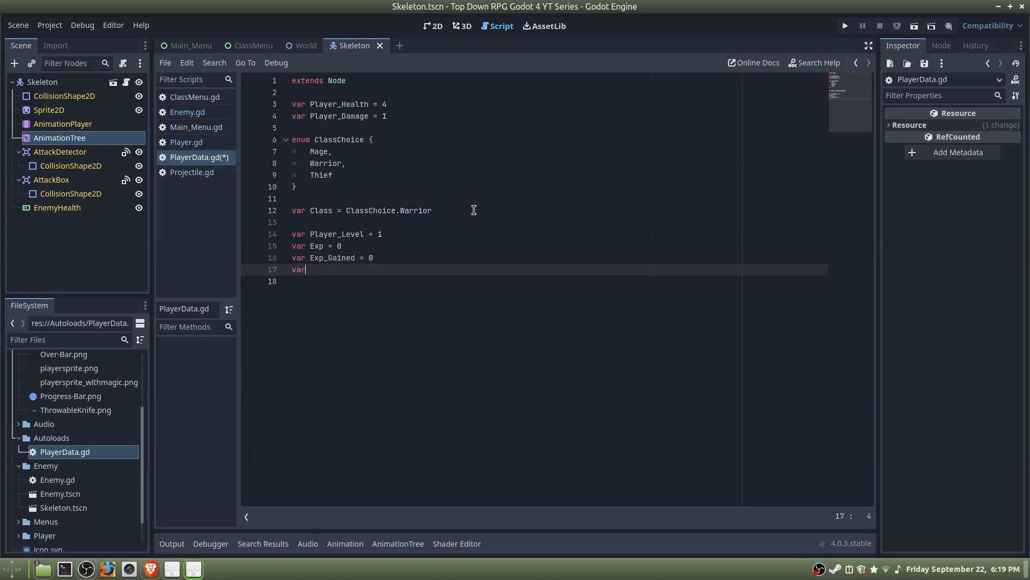
pyautogui.write(' Exp_Required')
pyautogui.write(' = required')
pyautogui.write('_exp')
pyautogui.write('_func')
pyautogui.write('(Playe')
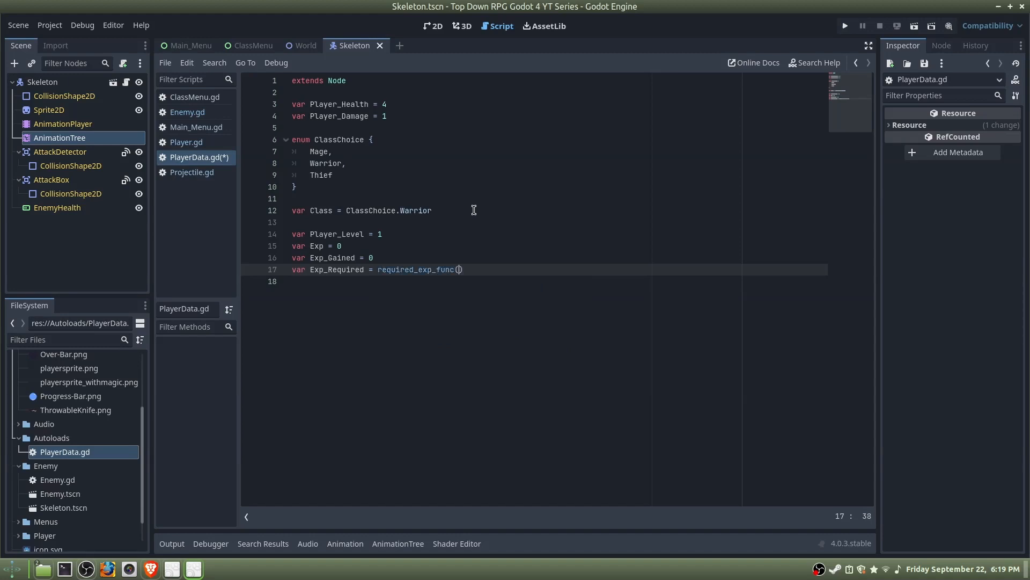
pyautogui.write('r_Level')
pyautogui.click(547, 267)
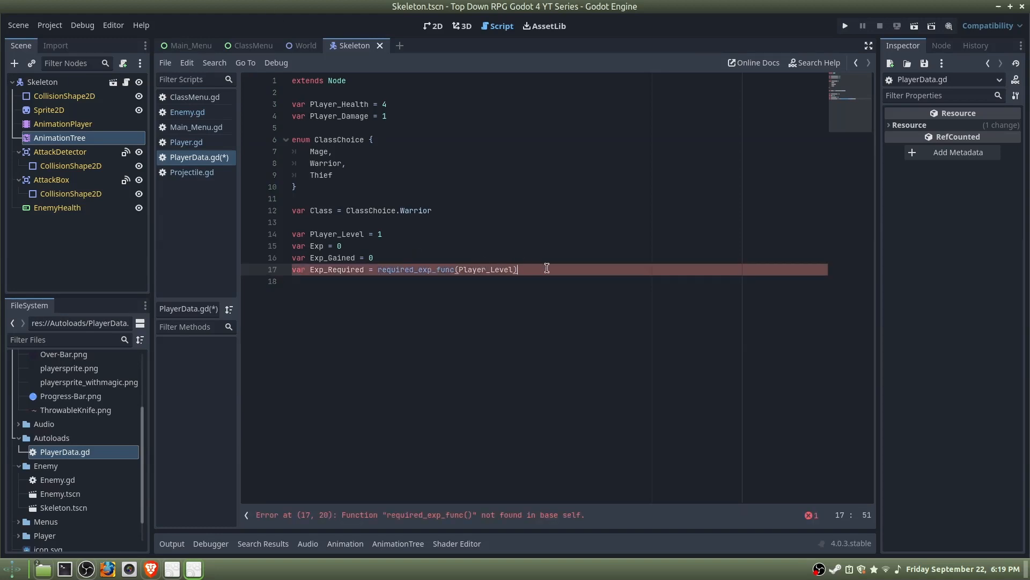
pyautogui.write('+1')
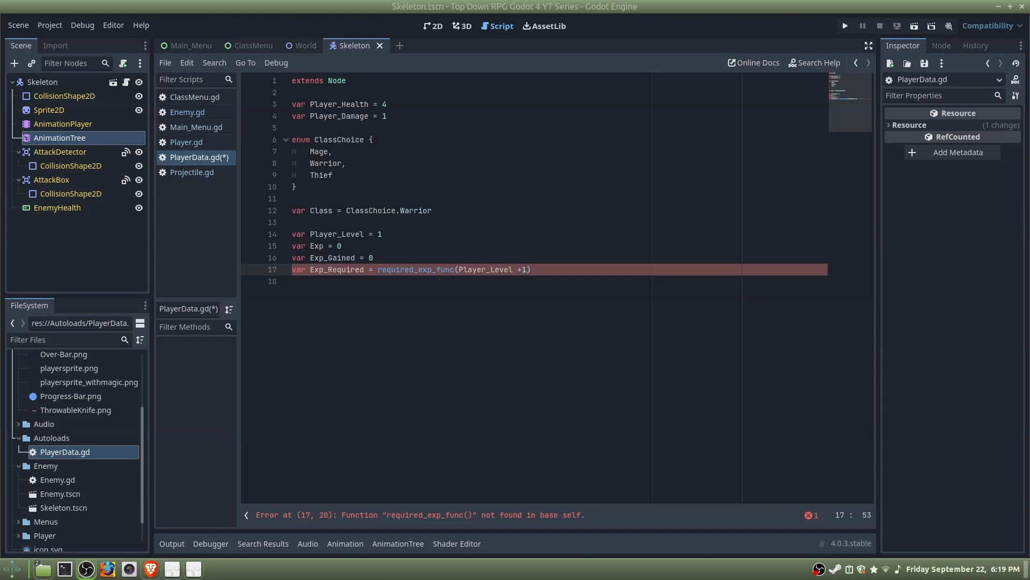
# Add the function header required_exp_func(ply_lvl) below the experience variables.
pyautogui.click(606, 284)
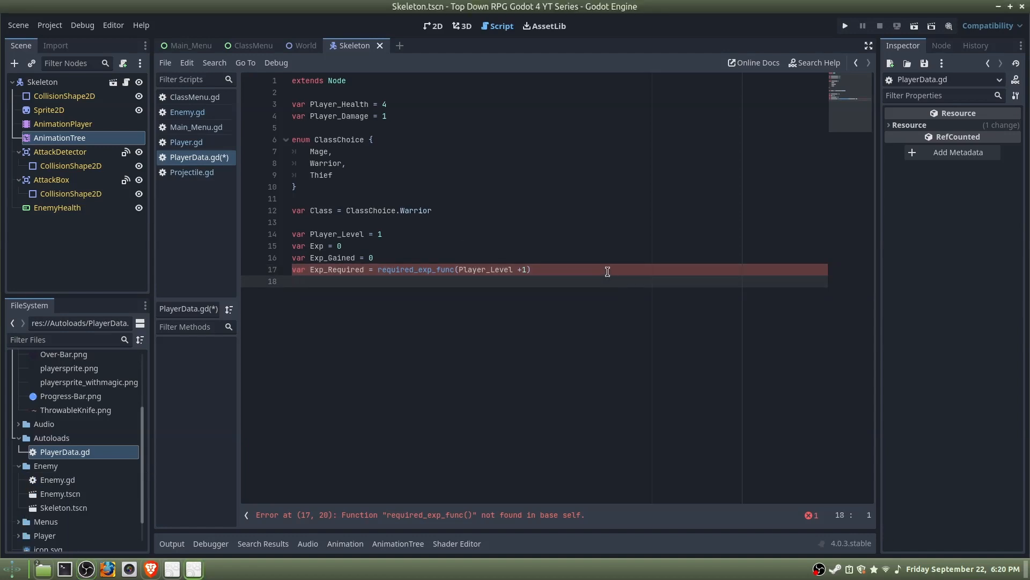
pyautogui.press('Return')
pyautogui.write('func ')
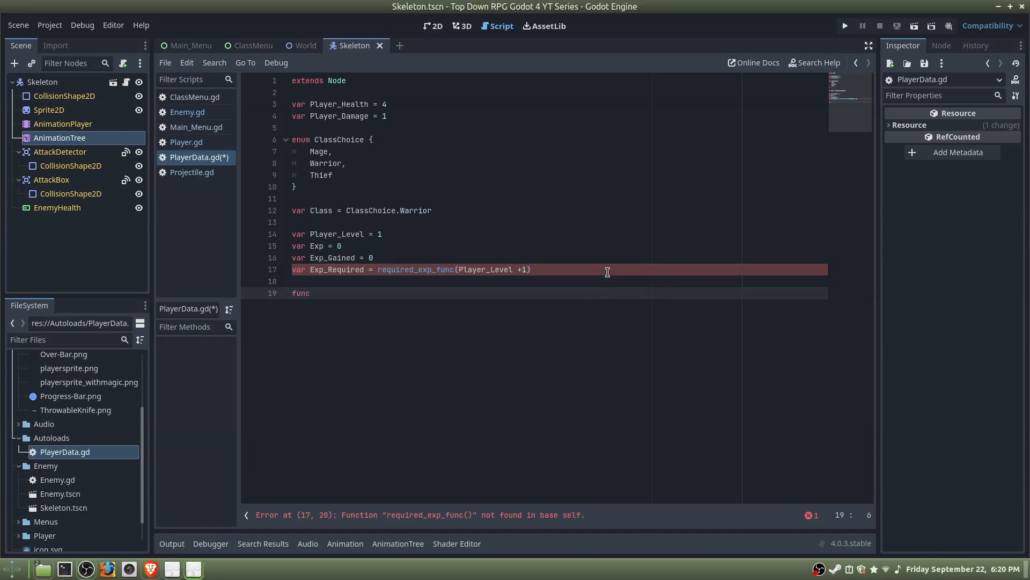
pyautogui.write('required_exp_func(ply_lvl):')
pyautogui.press('Return')
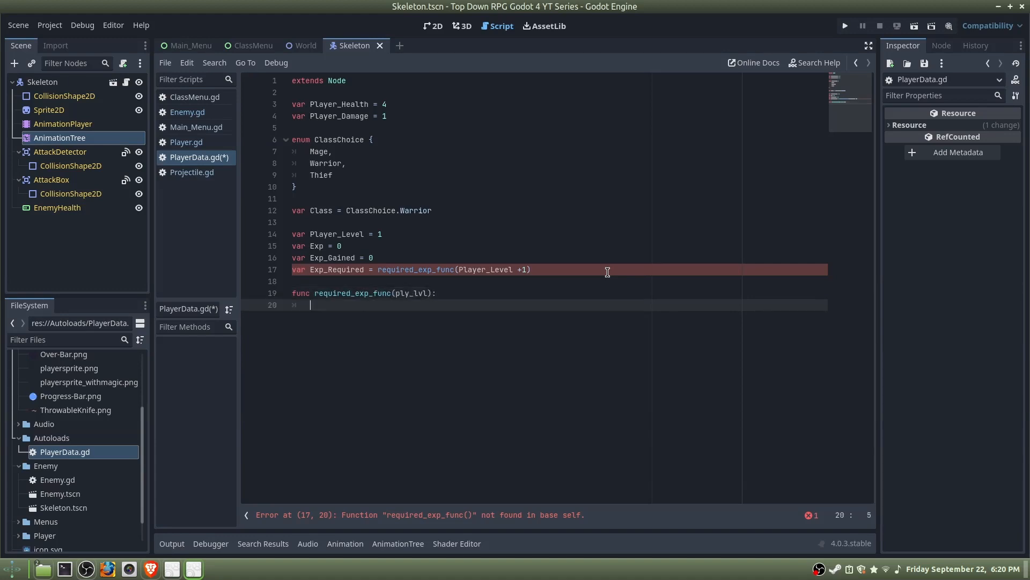
# Make required_exp_func return round(pow(ply_lvl, 1.5) + ply_lvl * 3).
pyautogui.write('return round(')
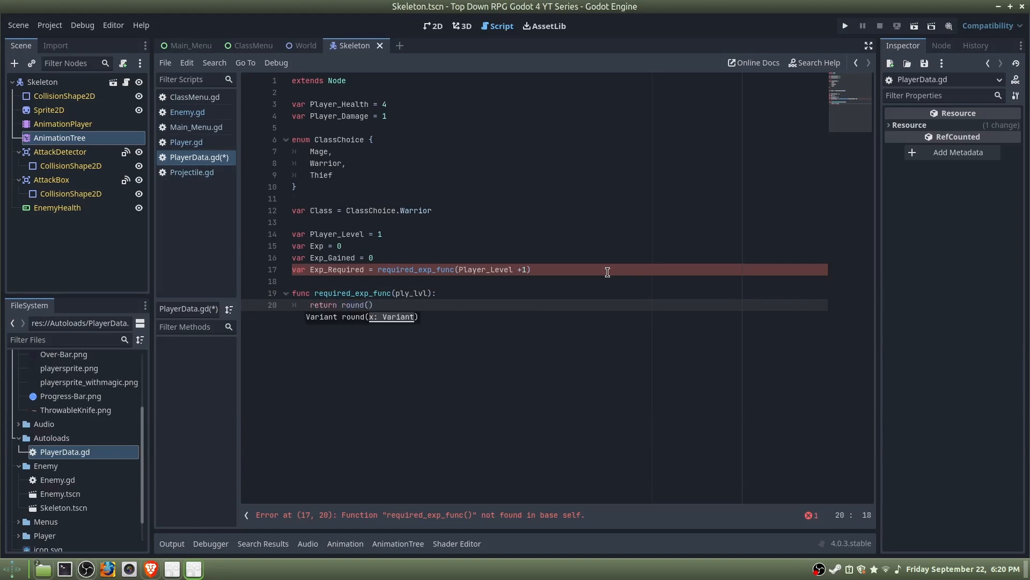
pyautogui.write('pow')
pyautogui.press('Return')
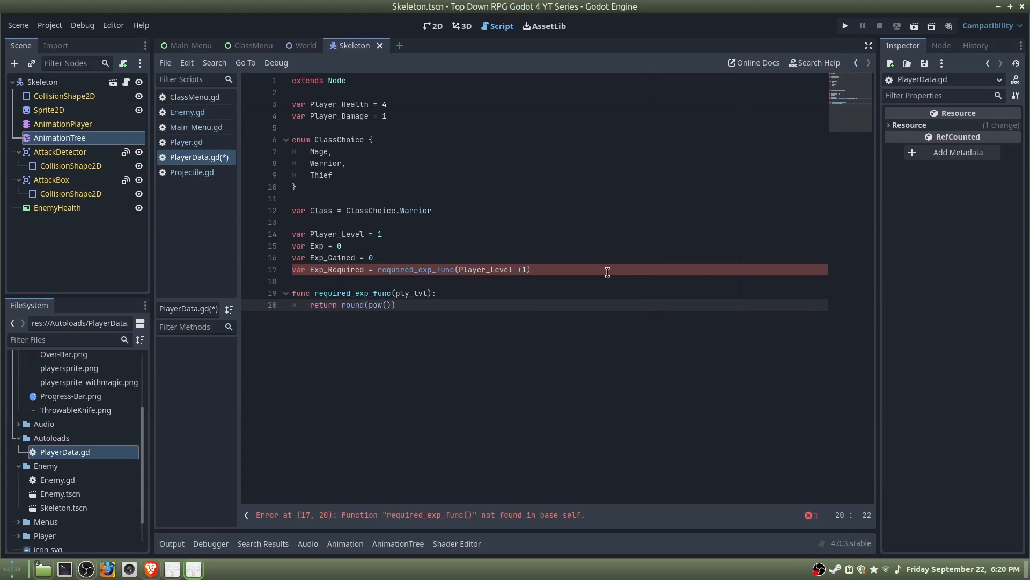
pyautogui.write('ply_lvl')
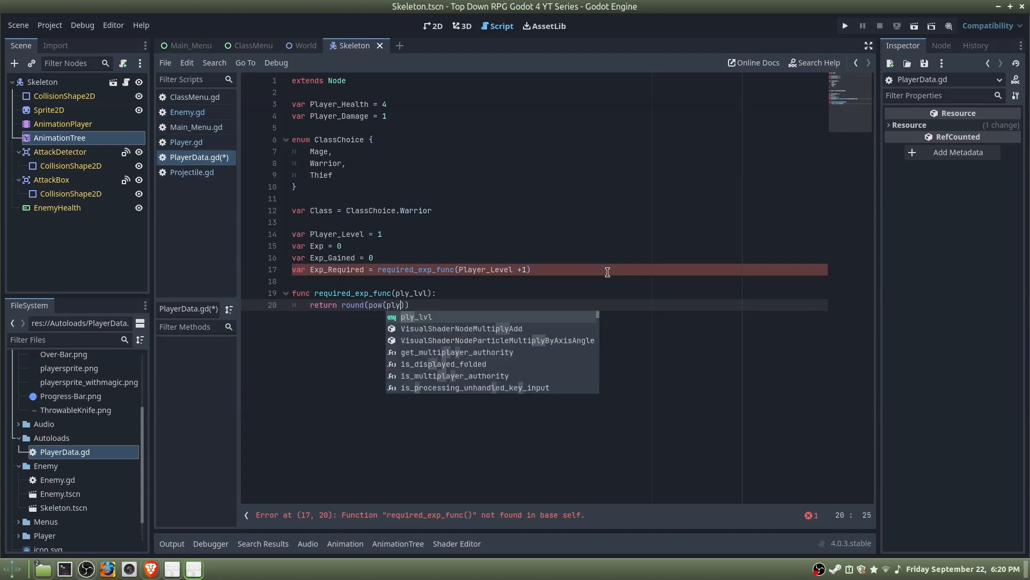
pyautogui.write(', 1.5)')
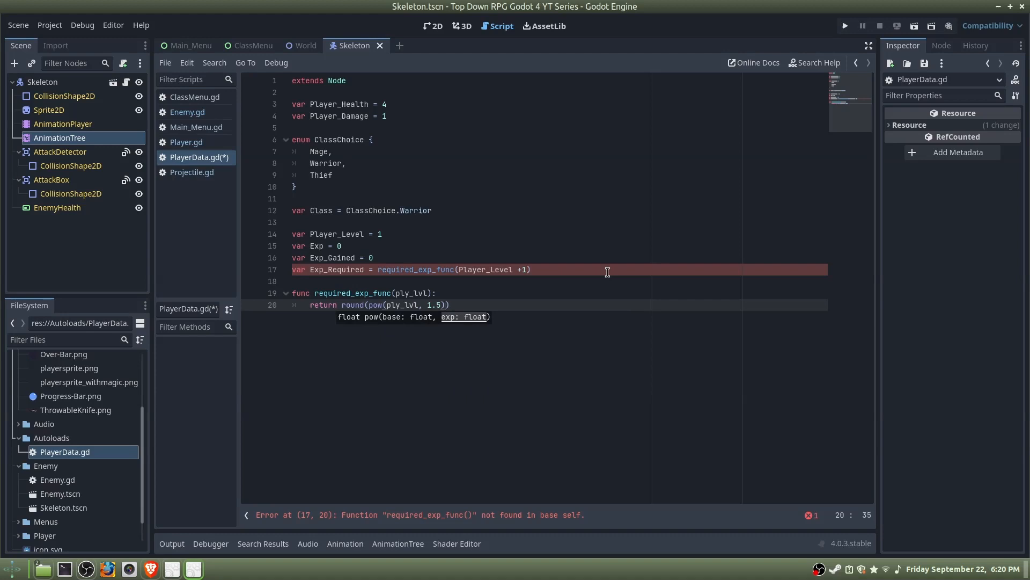
pyautogui.write(' +')
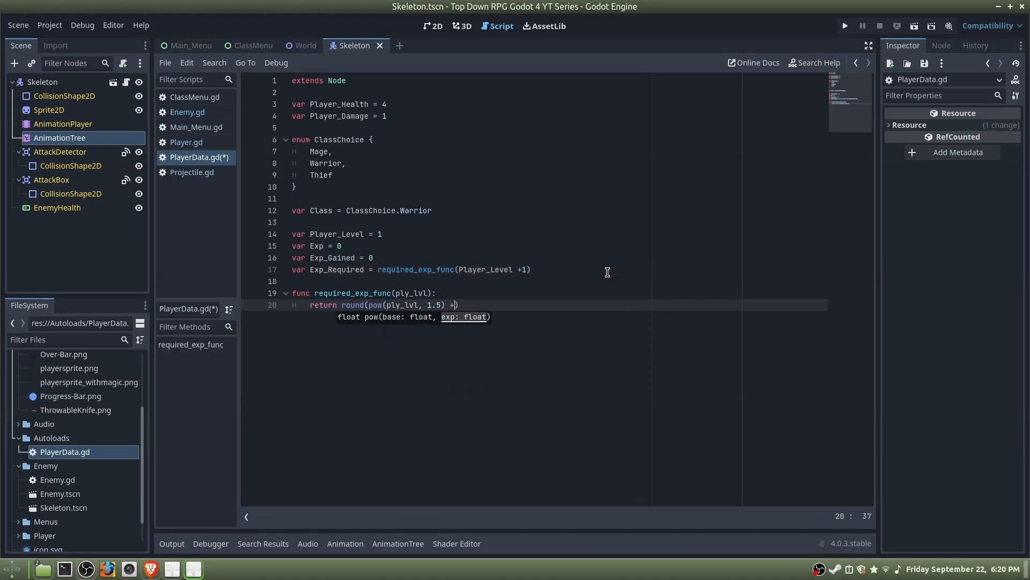
pyautogui.write(' p')
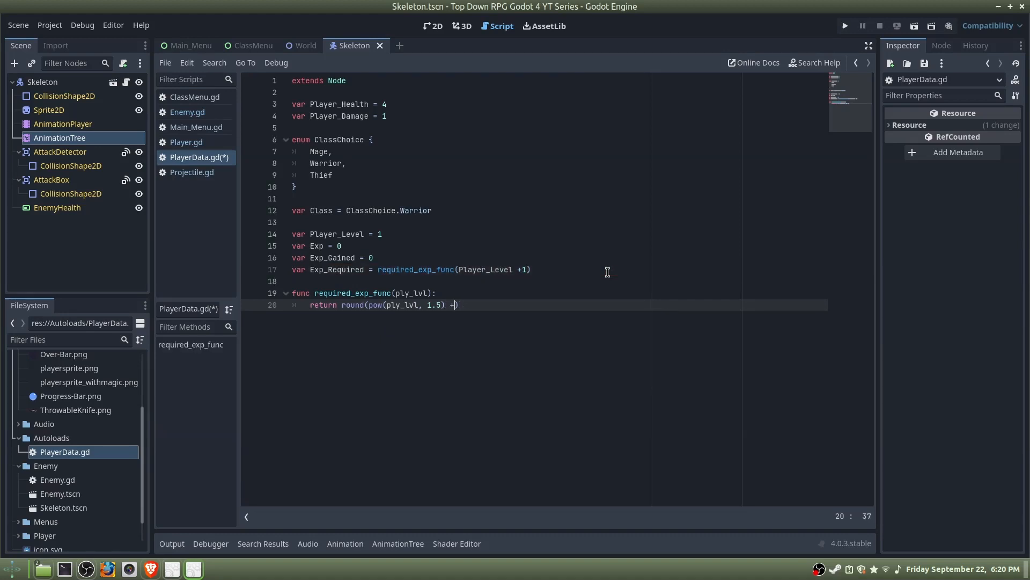
pyautogui.write('ly_lvl')
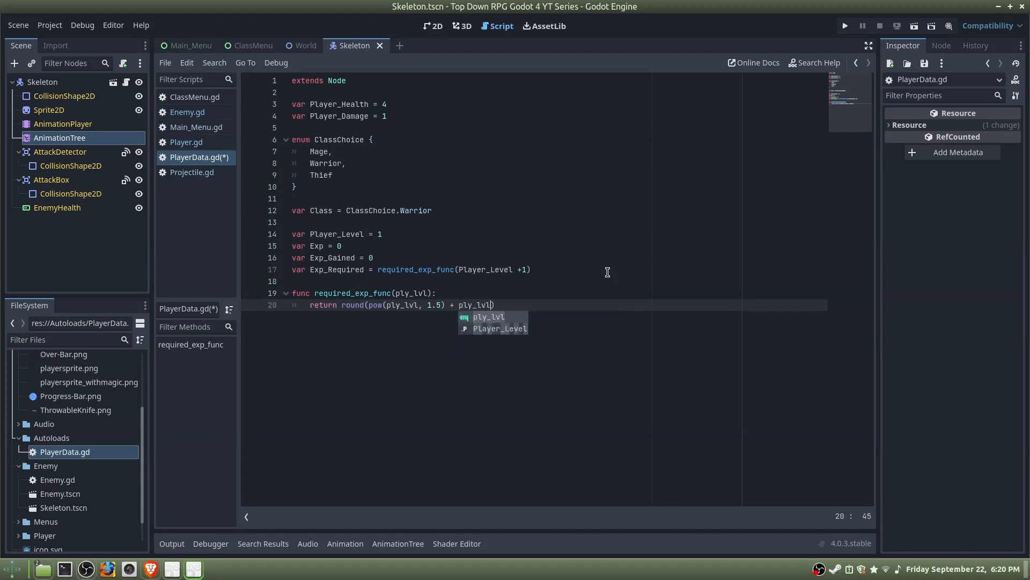
pyautogui.write('*3')
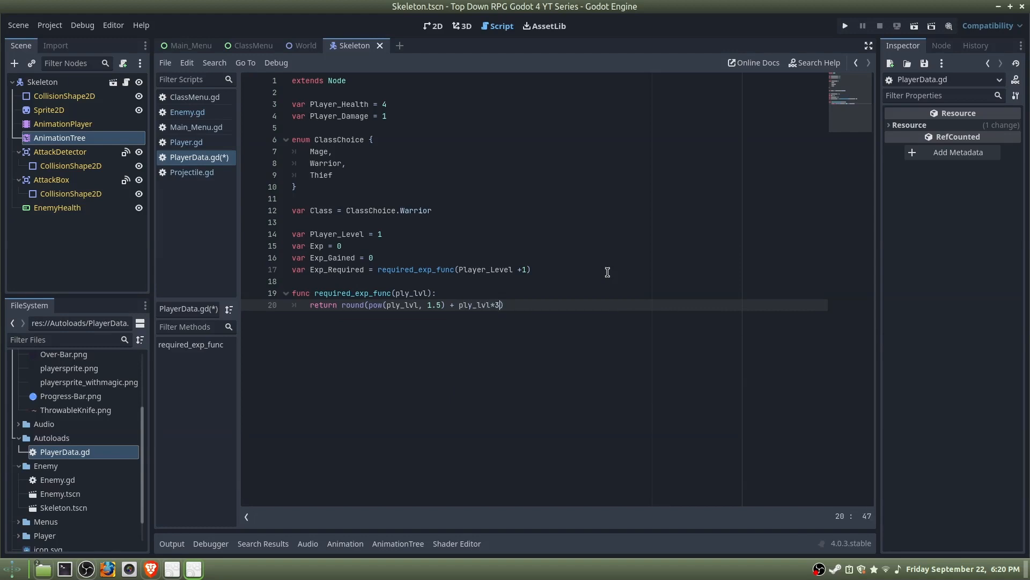
pyautogui.press('Left')
pyautogui.press('Left')
pyautogui.click(509, 295)
pyautogui.click(556, 303)
pyautogui.press('Return')
pyautogui.press('BackSpace')
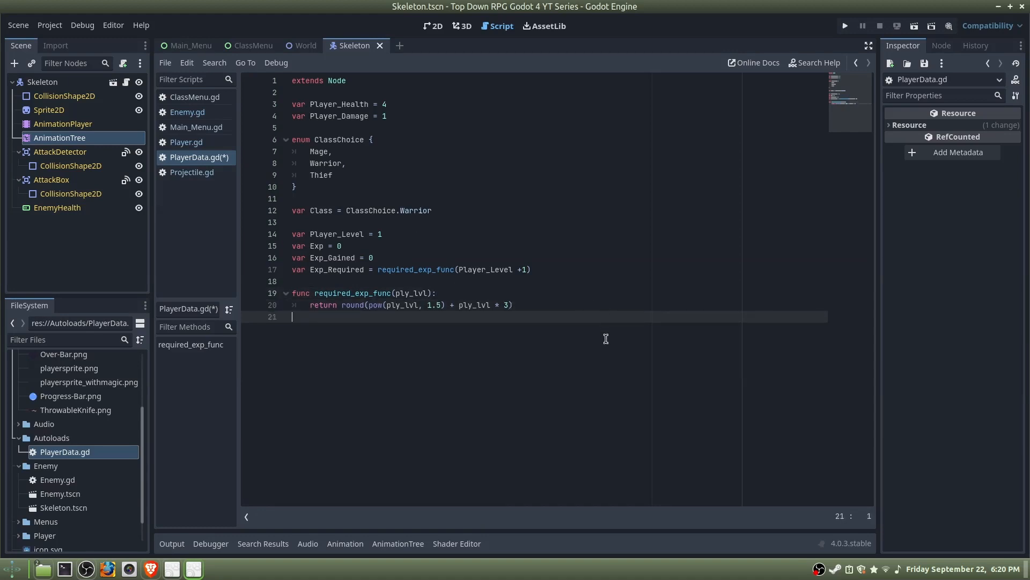
# Add the function exp_gain(expgain) below required_exp_func with the line Exp += expgain.
pyautogui.press('Return')
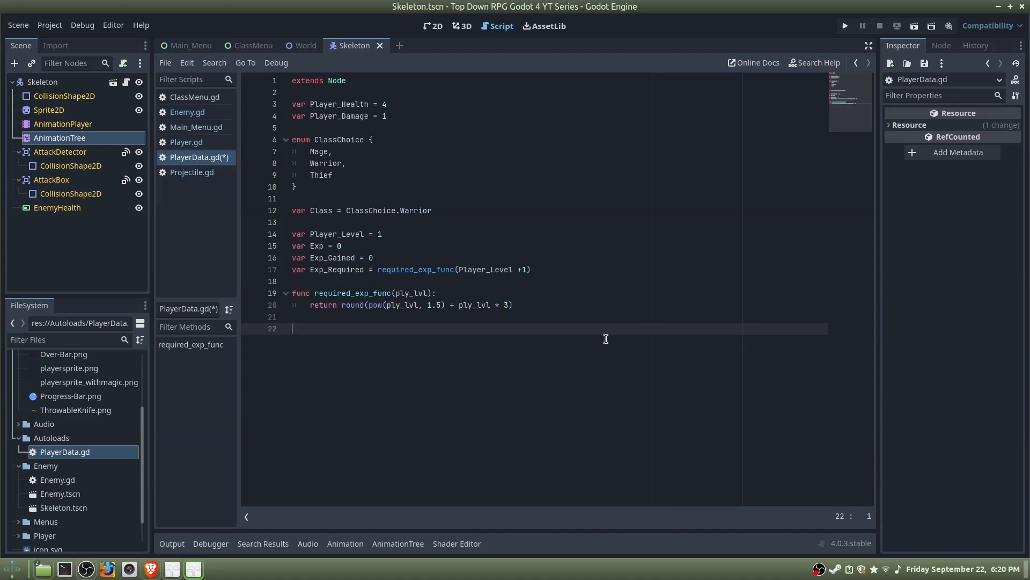
pyautogui.write('func exp_gain(expgain):')
pyautogui.press('Return')
pyautogui.write('Exp')
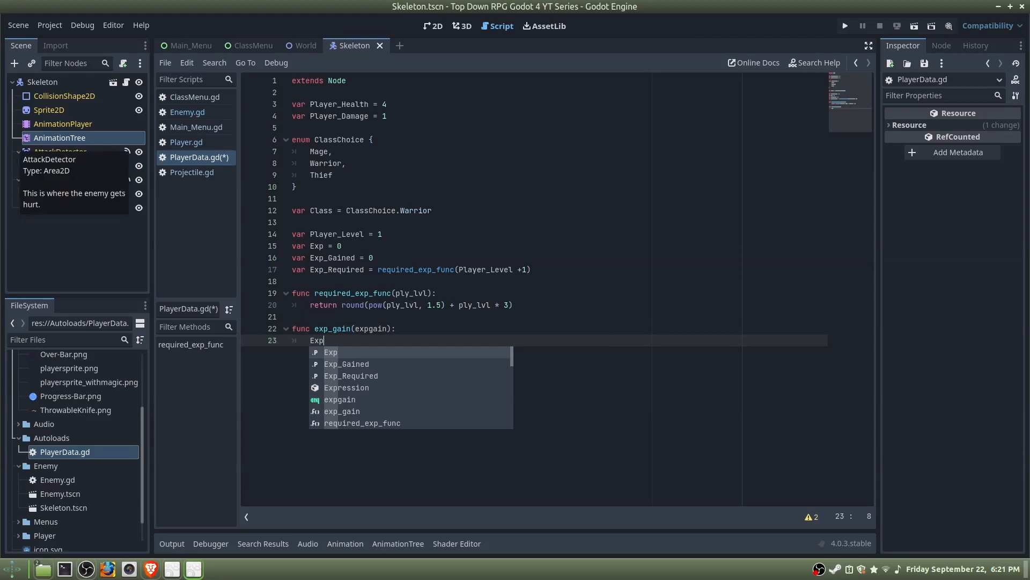
pyautogui.write(' +=')
pyautogui.write(' exp')
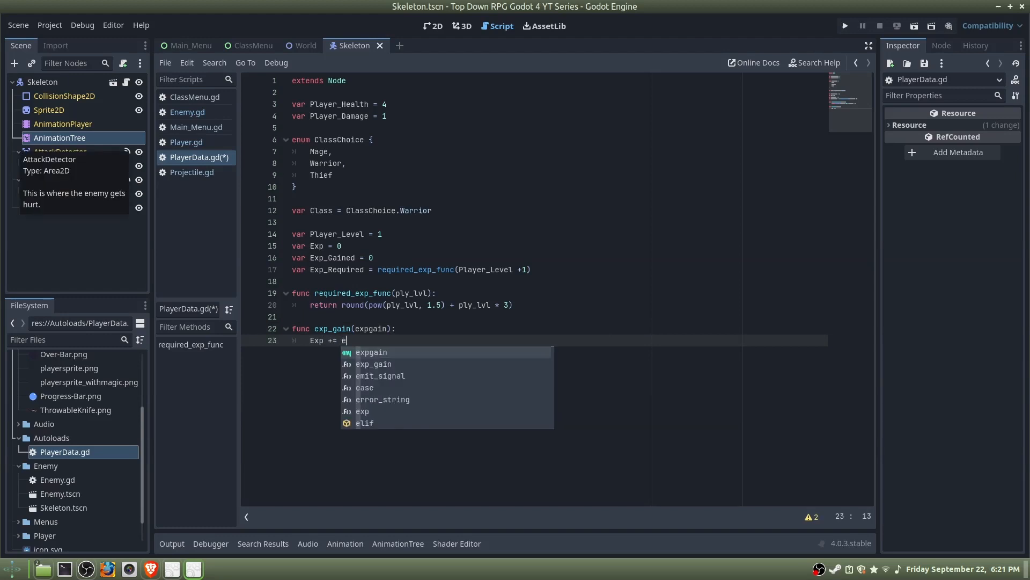
pyautogui.write('gain')
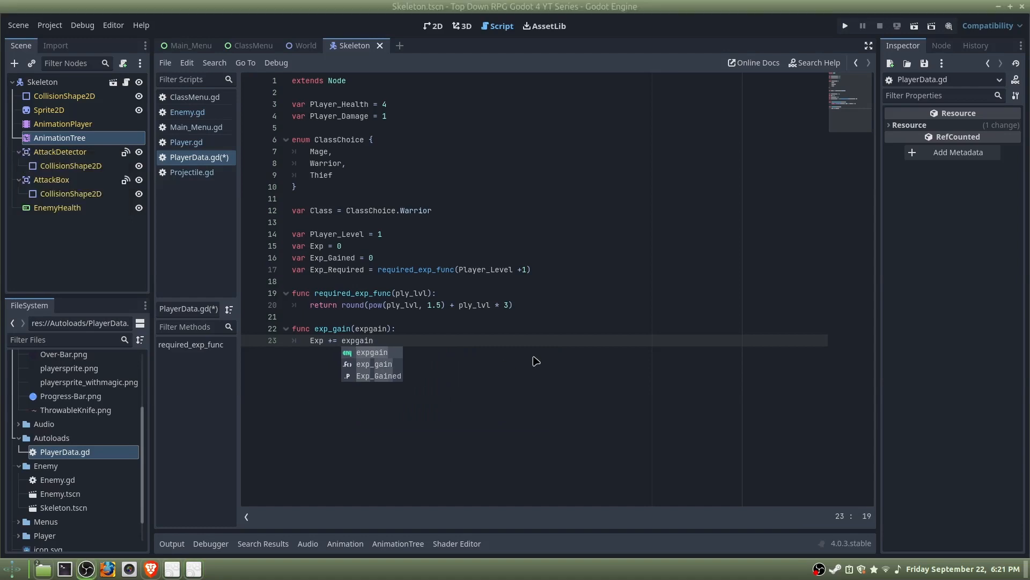
pyautogui.press('Return')
# Add the condition if Exp < Exp_Required: to exp_gain, containing the line Exp_Gained += expgain.
pyautogui.press('Return')
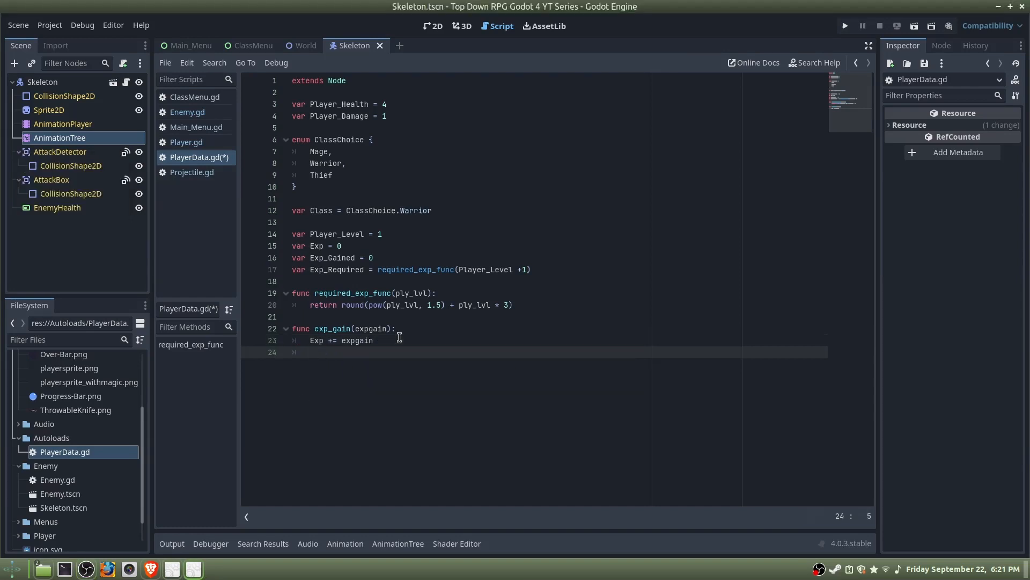
pyautogui.write('if Exp')
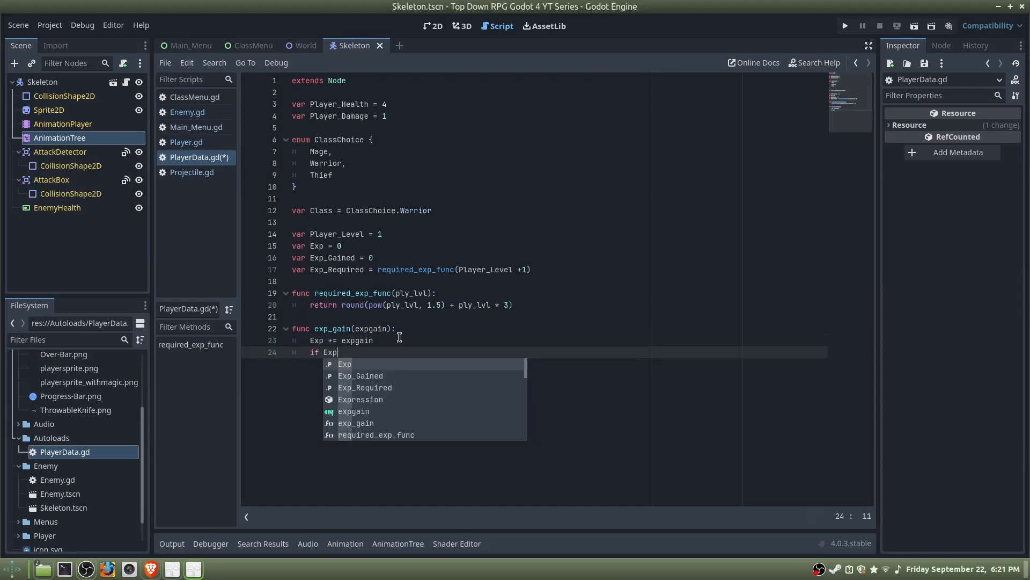
pyautogui.write(' < Exp')
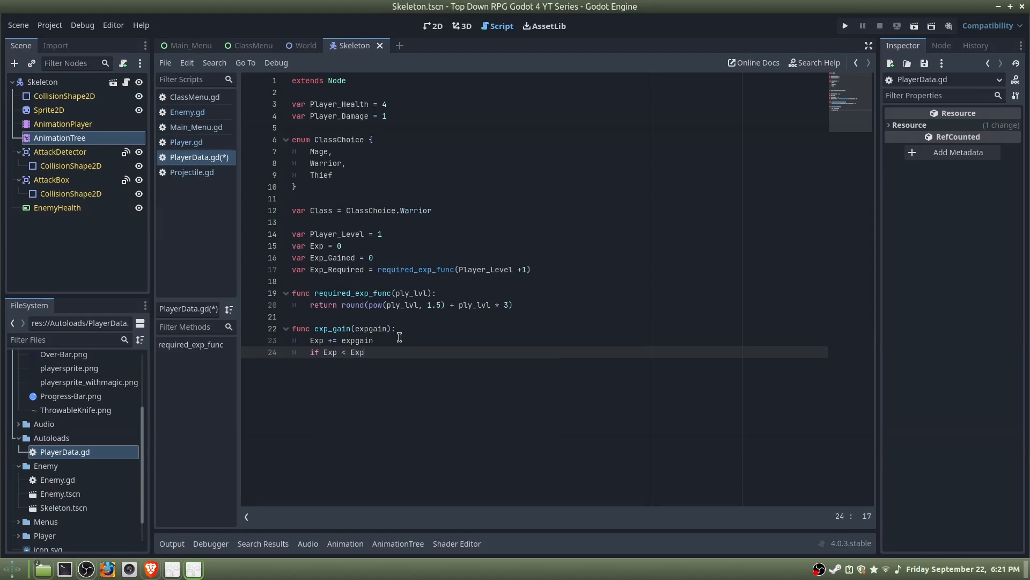
pyautogui.write('_Requireed:')
pyautogui.press('Return')
pyautogui.write('Exp')
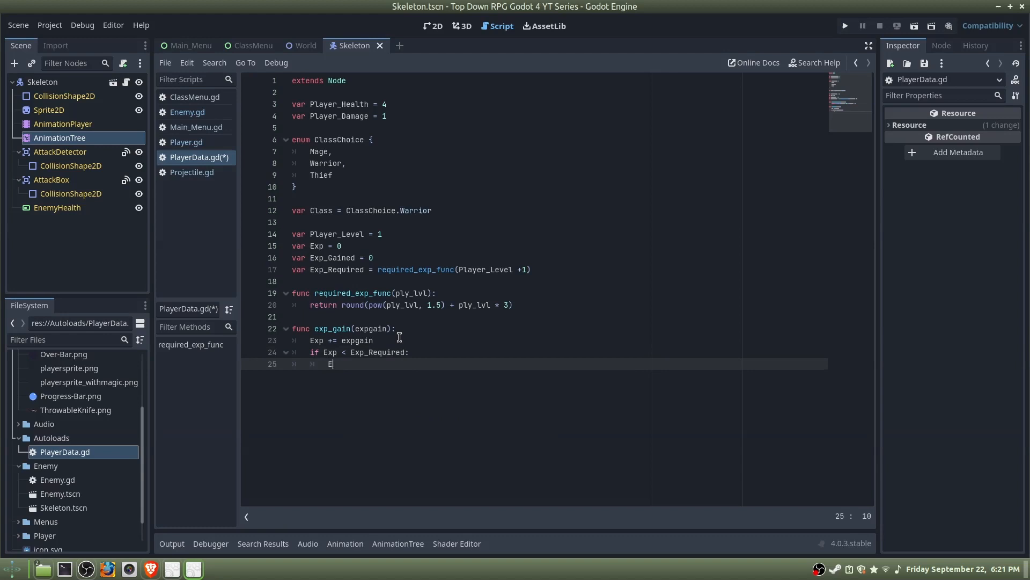
pyautogui.write('_Gaine')
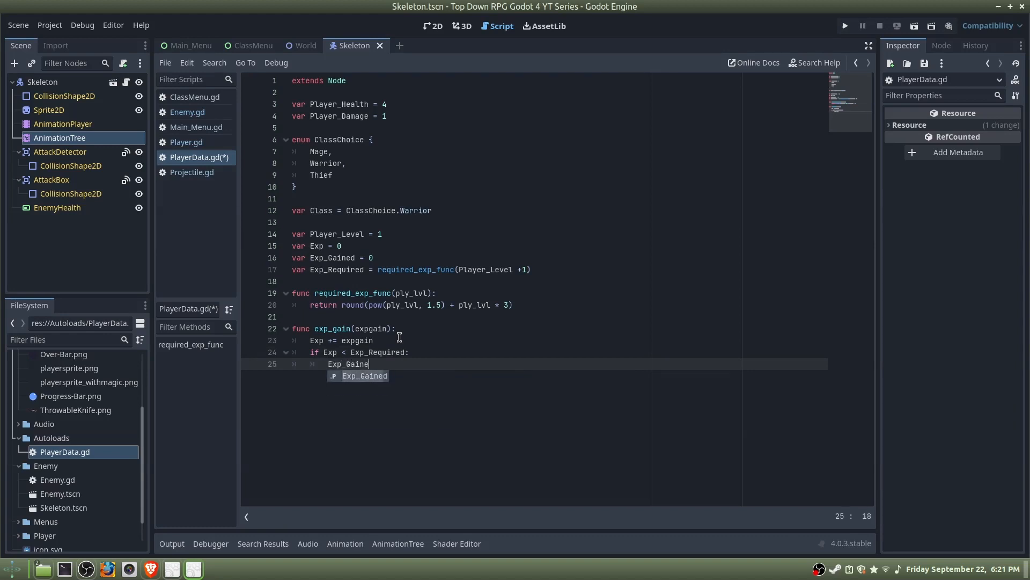
pyautogui.write('d += exp')
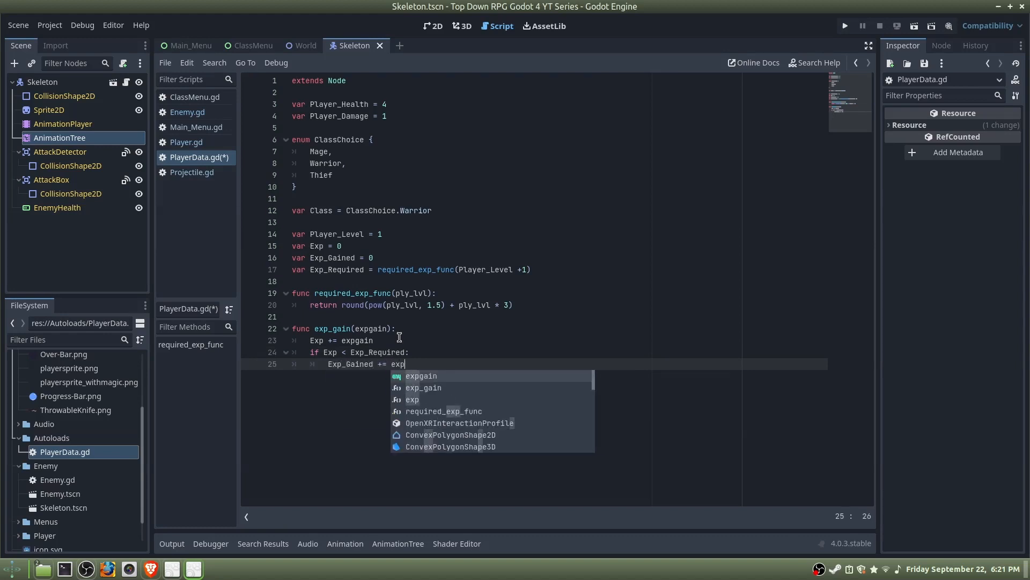
pyautogui.write('gain')
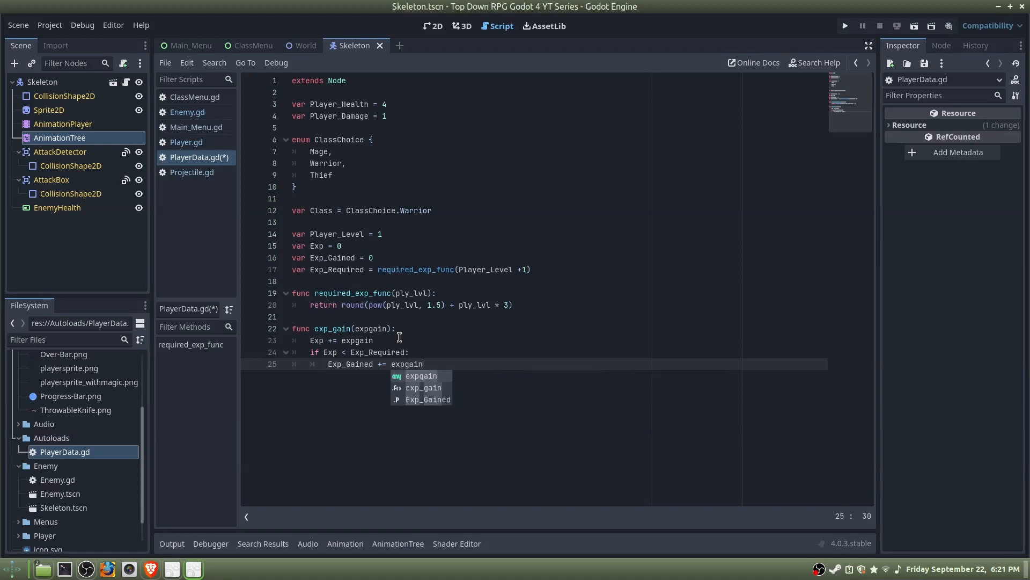
pyautogui.press('Return')
# Add the line Exp_Required -= expgain below Exp_Gained += expgain in the same if block.
pyautogui.press('Return')
pyautogui.write('EX')
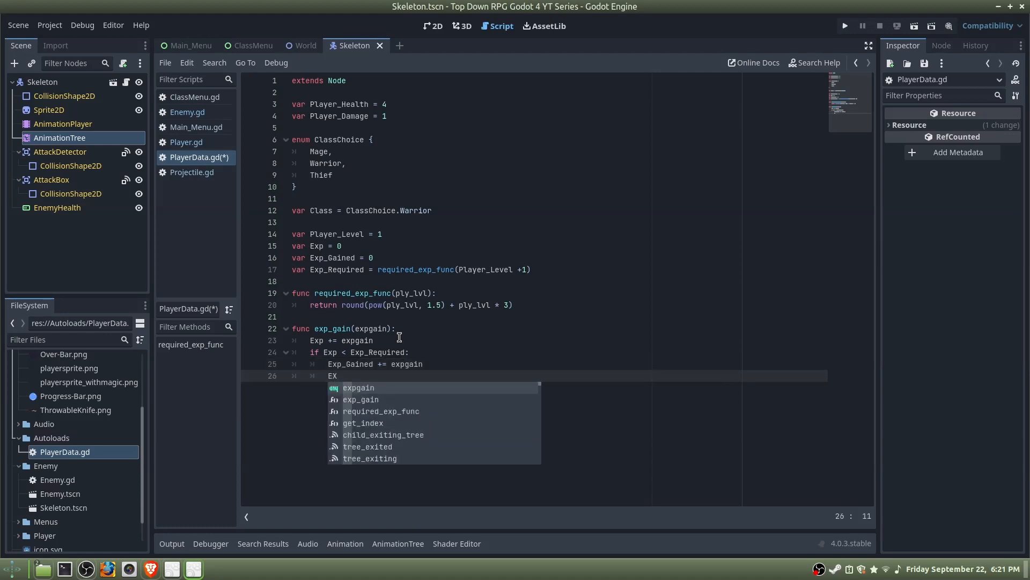
pyautogui.press('BackSpace')
pyautogui.write('xp_Require')
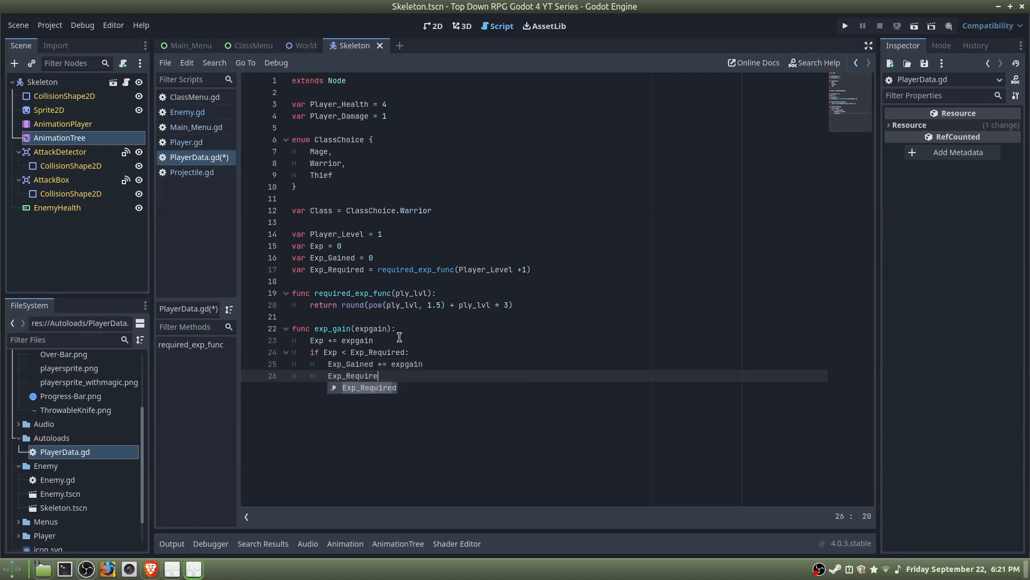
pyautogui.write('d -= e')
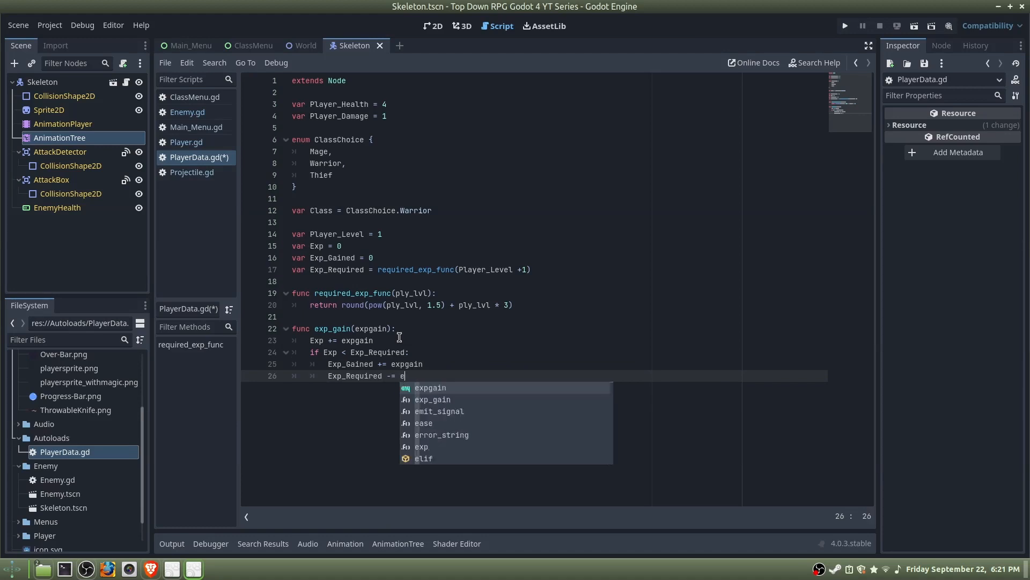
pyautogui.write('xpgain')
pyautogui.press('Return')
# Add the branch elif Exp >= Exp_Required: to exp_gain and have it call lvl_up().
pyautogui.press('Return')
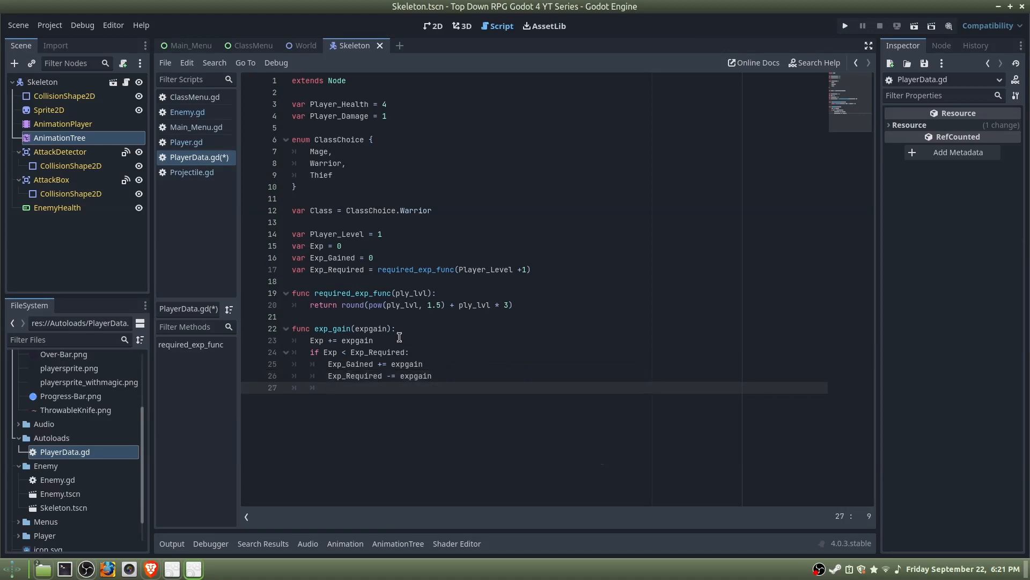
pyautogui.write('elif e')
pyautogui.press('BackSpace')
pyautogui.write('Exp >=')
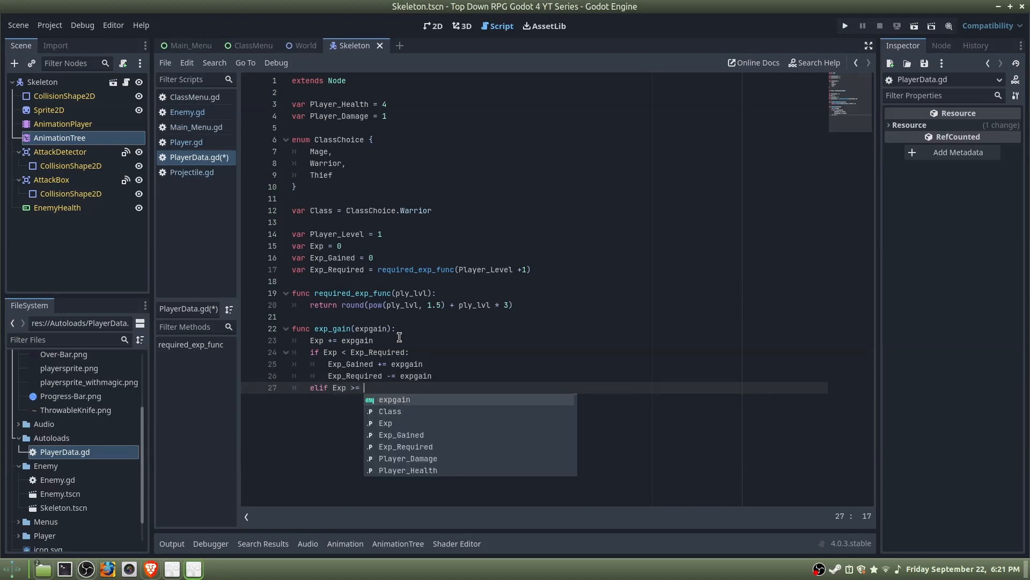
pyautogui.write(' Exp_')
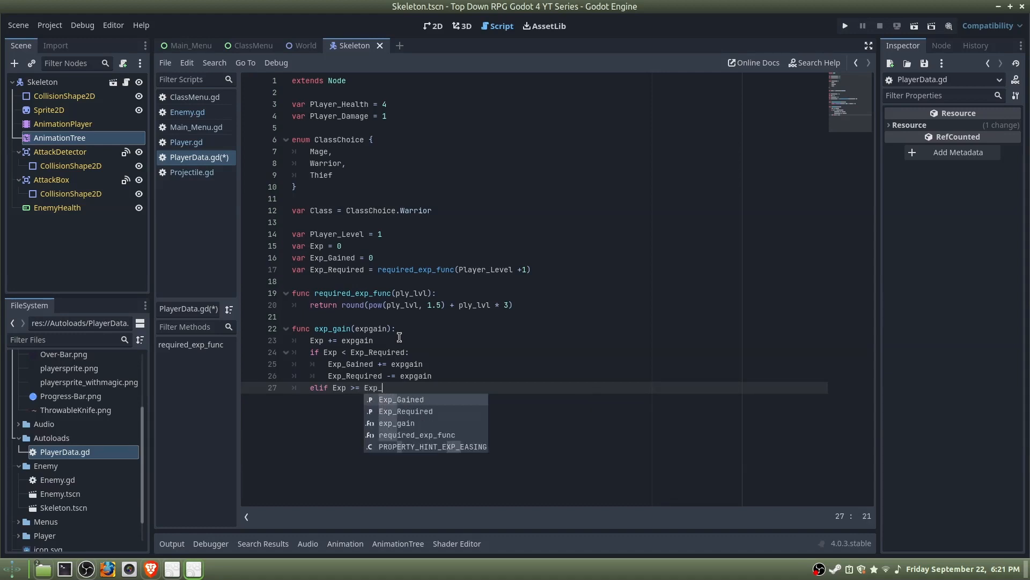
pyautogui.write('Required')
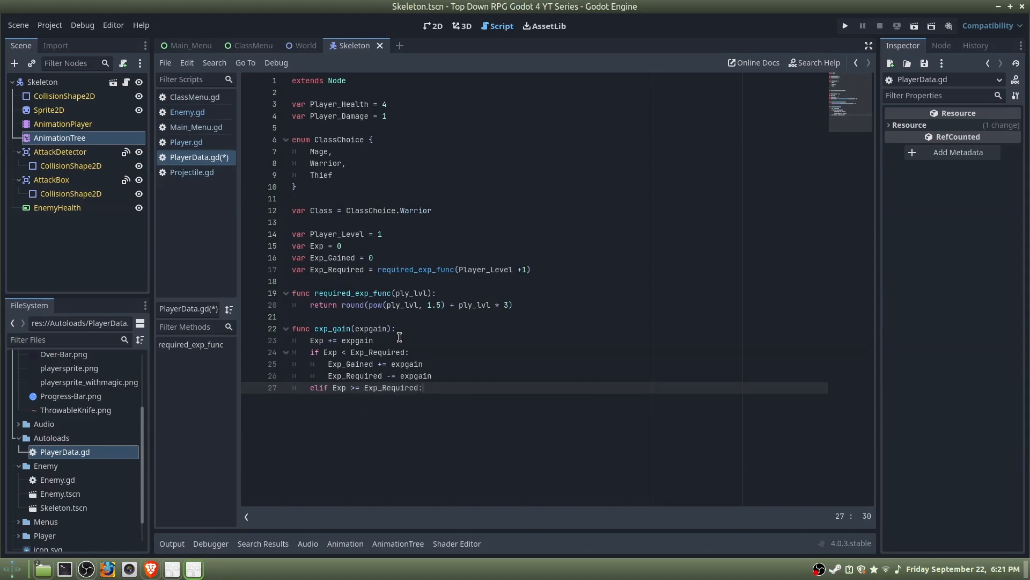
pyautogui.write(':')
pyautogui.press('Return')
pyautogui.write('lvl_')
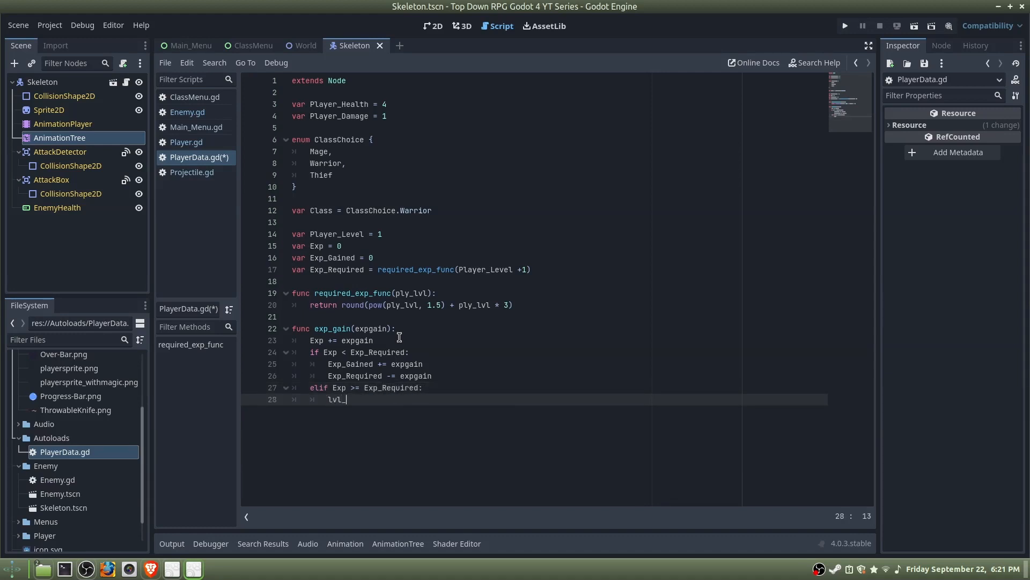
pyautogui.write('up()')
# Add the function lvl_up() below exp_gain with the line Exp -= Exp_Gained.
pyautogui.press('Return')
pyautogui.press('BackSpace')
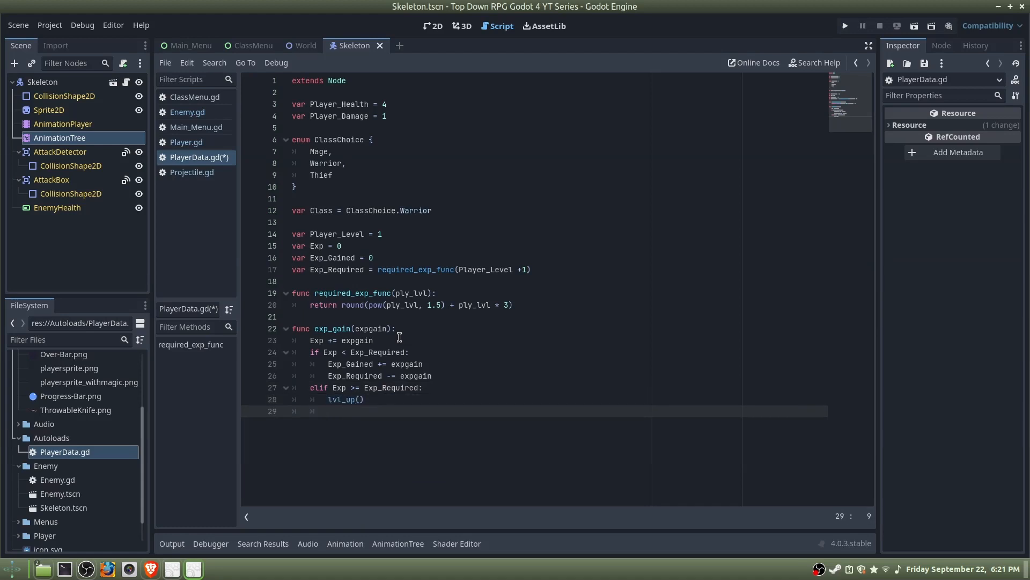
pyautogui.press('Return')
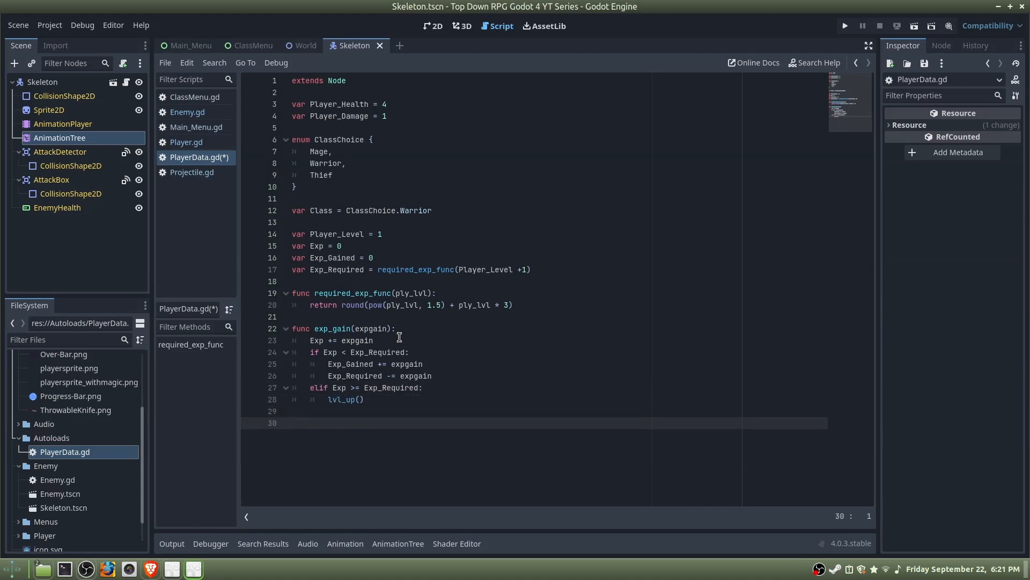
pyautogui.write('func lvl_up():')
pyautogui.press('Return')
pyautogui.write('Exp -= ')
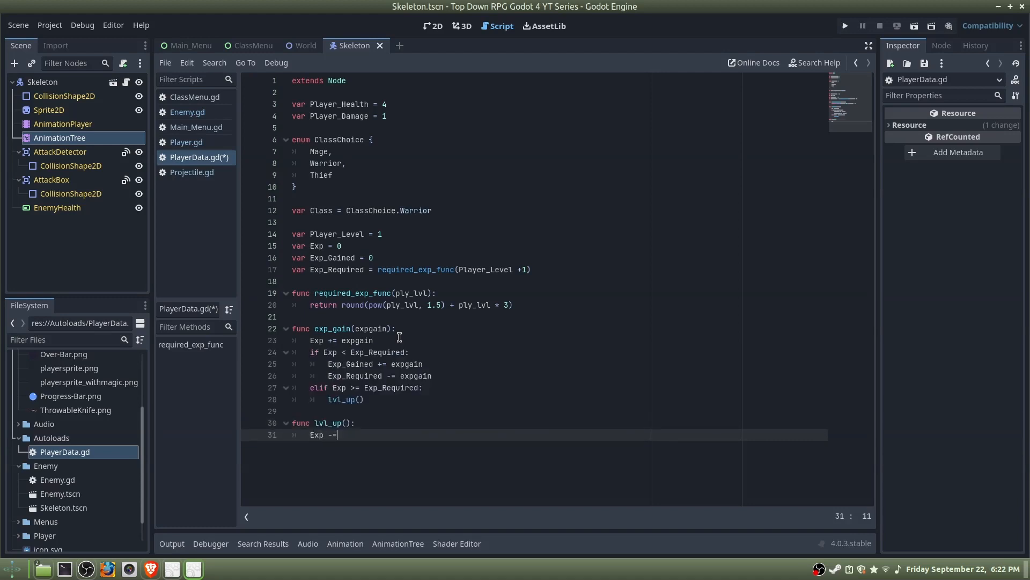
pyautogui.write('Exp_Gained')
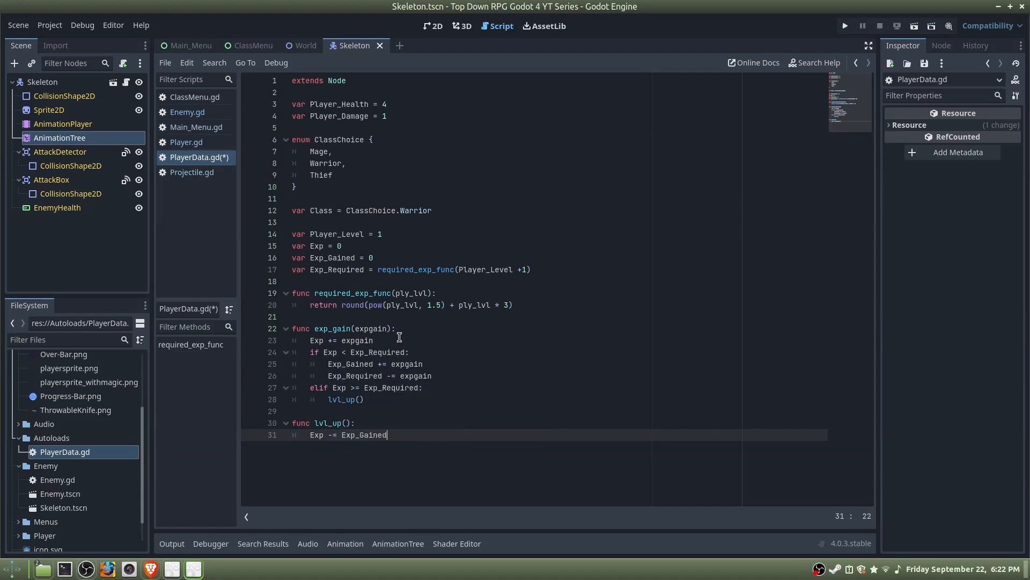
# Add the lines Player_Level += 1 and Exp_Required = required_exp_func(Player_Level +1) to lvl_up.
pyautogui.press('Return')
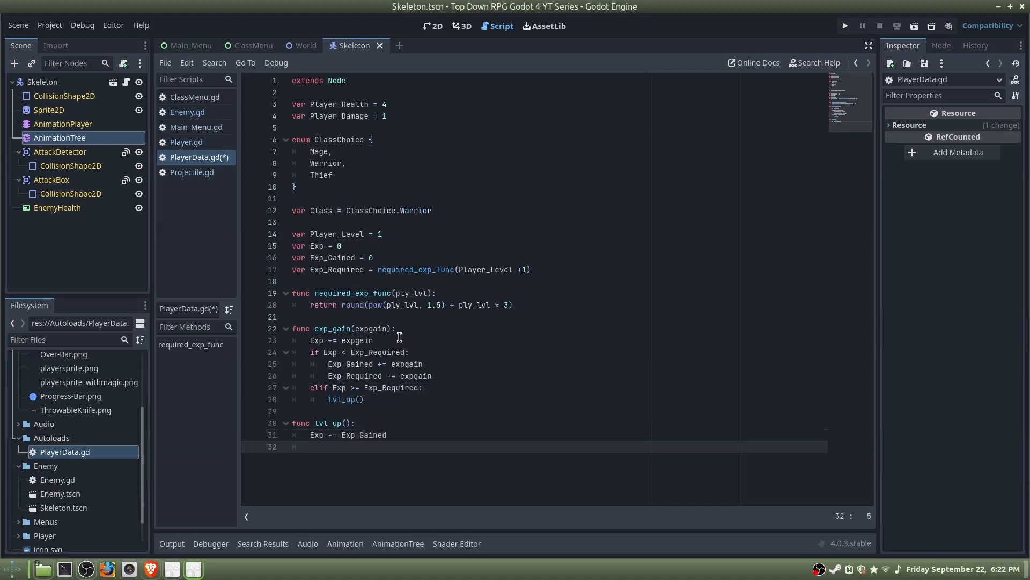
pyautogui.write('Player_le')
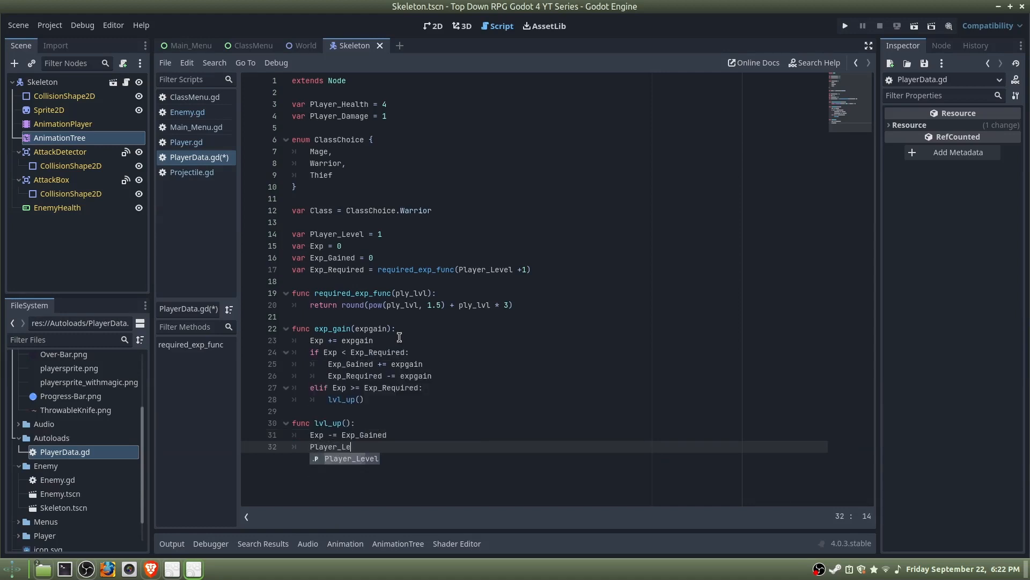
pyautogui.press('Return')
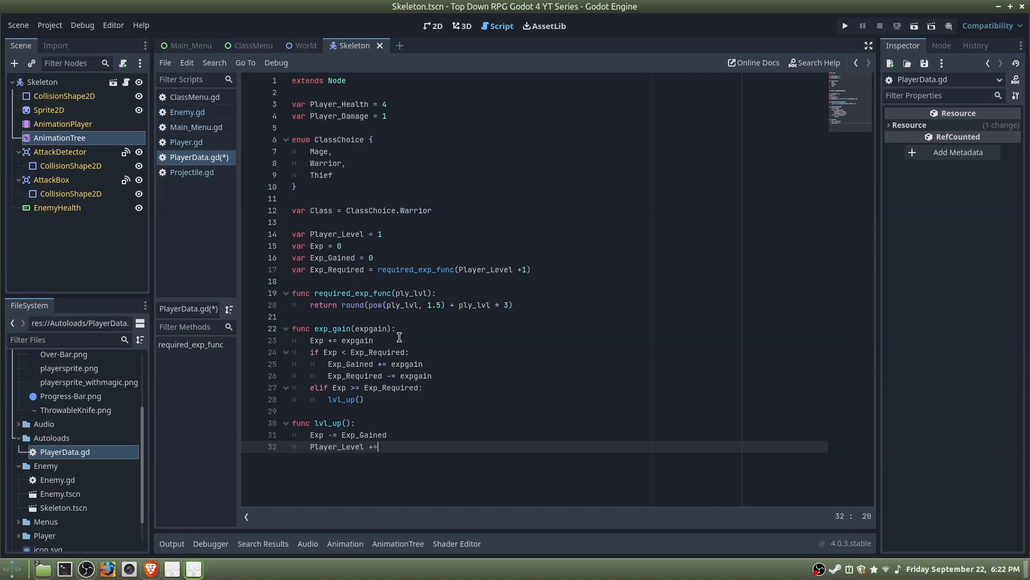
pyautogui.press('Return')
pyautogui.write('Exp_Req')
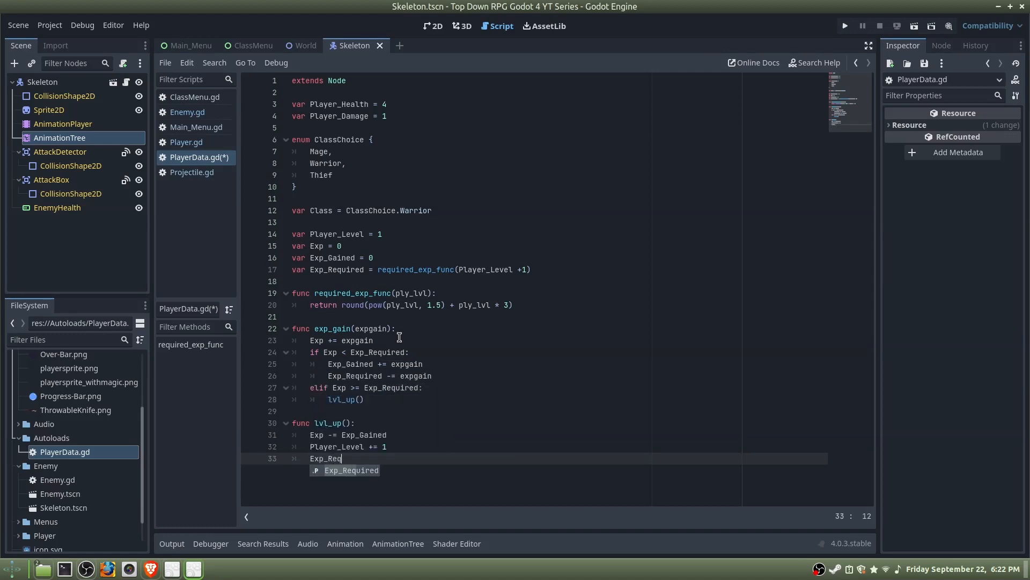
pyautogui.press('Return')
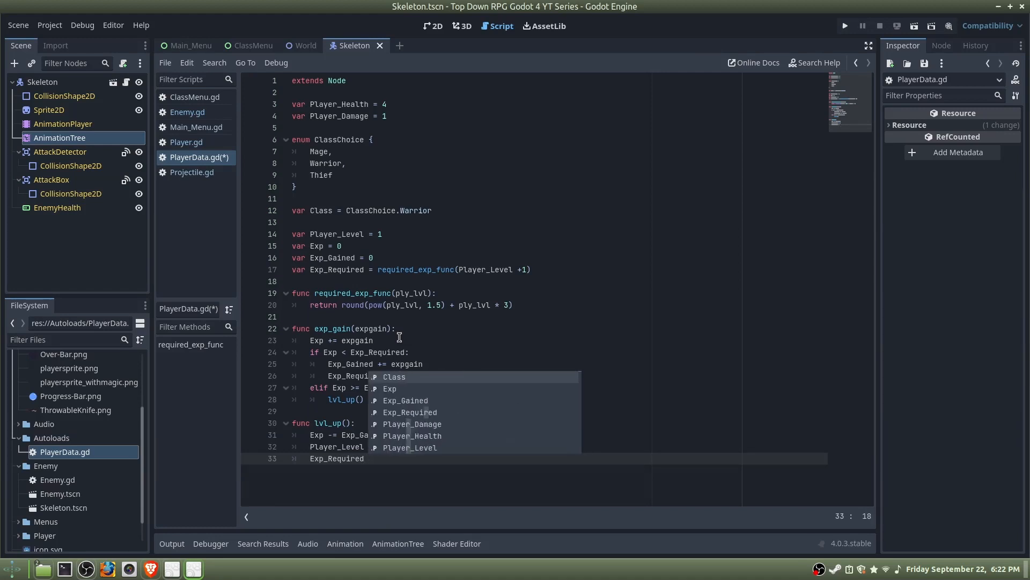
pyautogui.write('required_exp_')
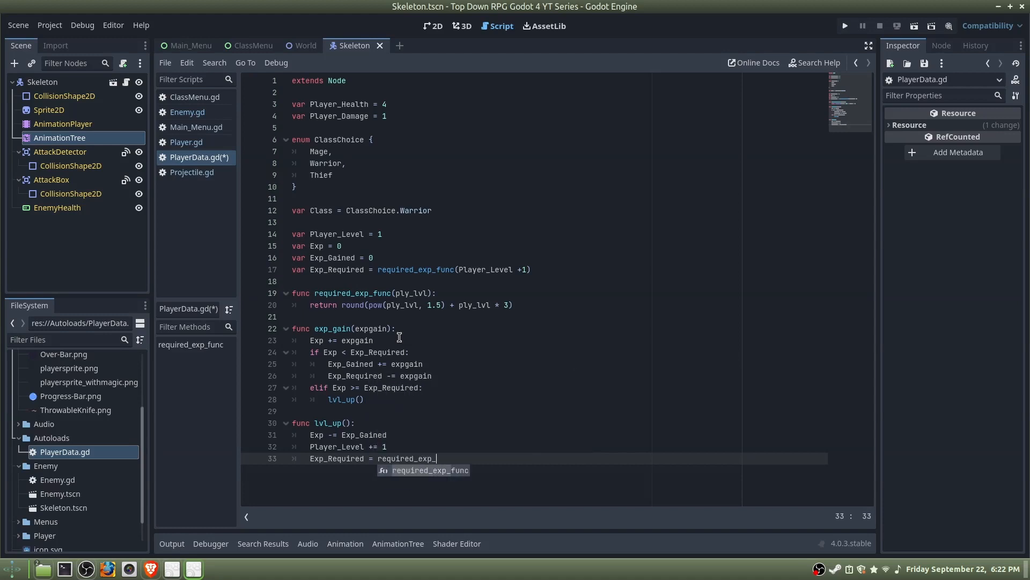
pyautogui.press('Return')
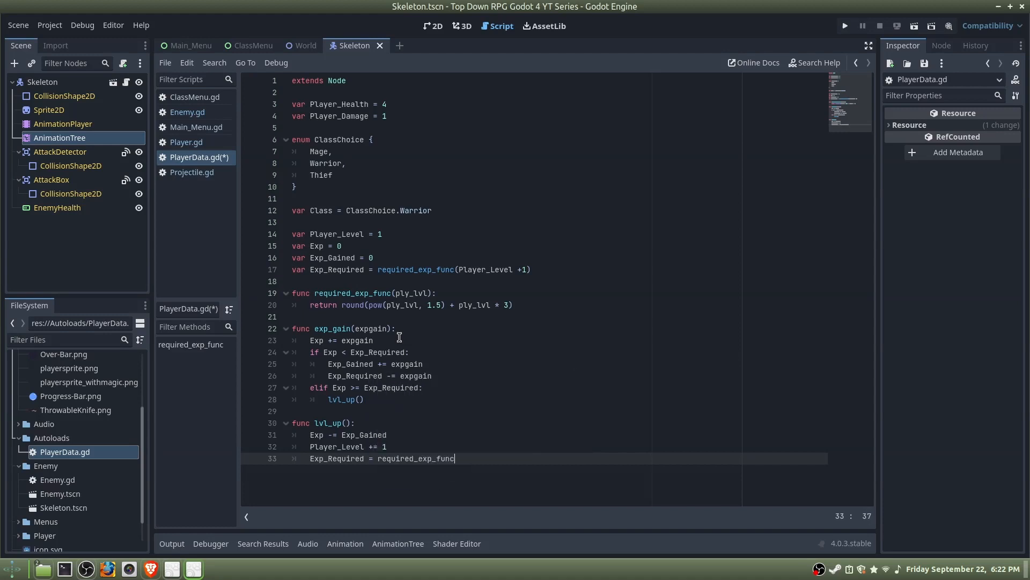
pyautogui.write('Player_Level +1)')
# End lvl_up with a call to increase_stats() and add the function header func increase_stats(): below it.
pyautogui.press('Return')
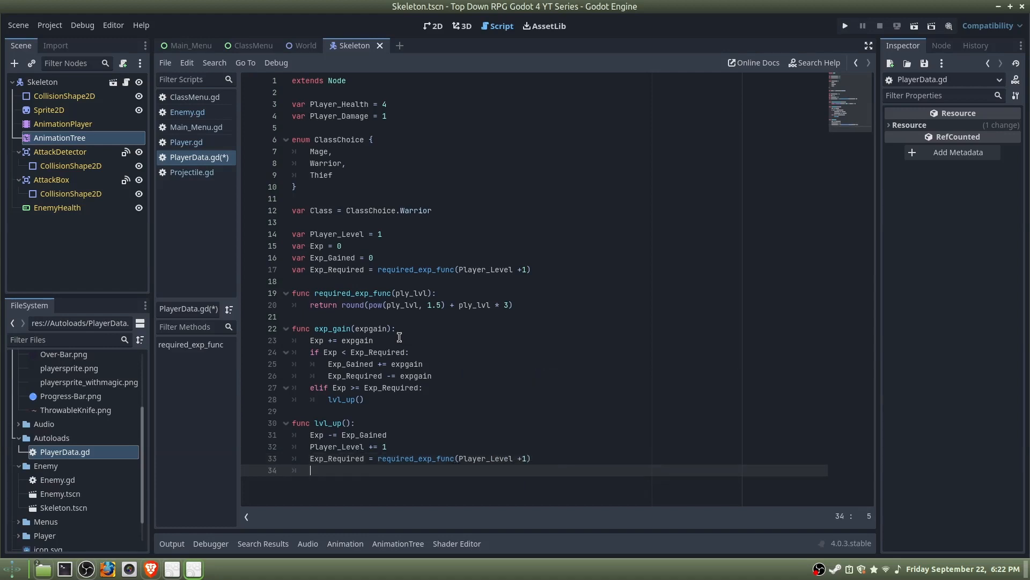
pyautogui.write('increase()_stats()')
pyautogui.press('Return')
pyautogui.press('BackSpace')
pyautogui.press('Return')
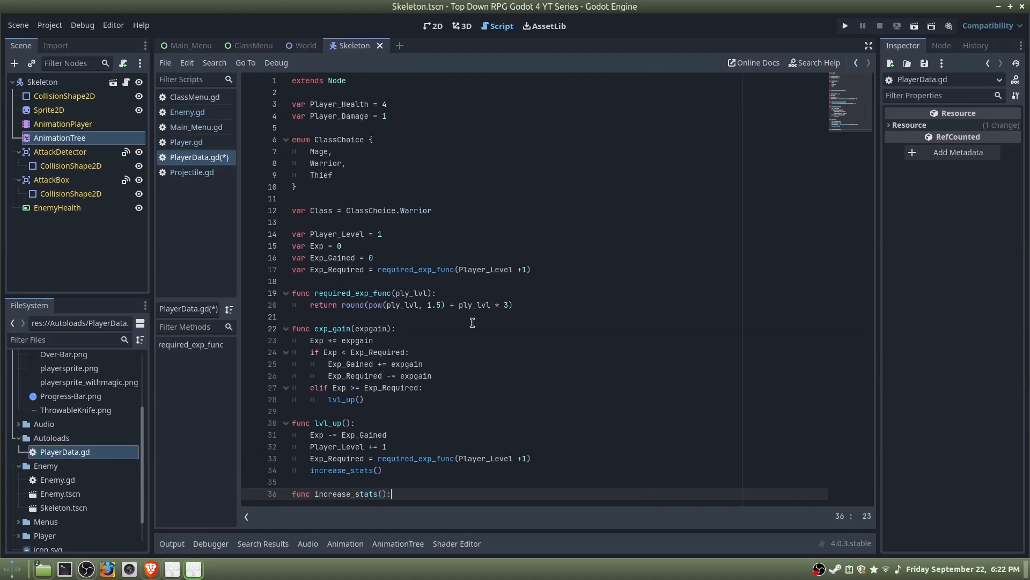
# Fill increase_stats with the lines Player_Health += 10 and Player_Damage += 1.
pyautogui.press('Return')
pyautogui.write('Playe')
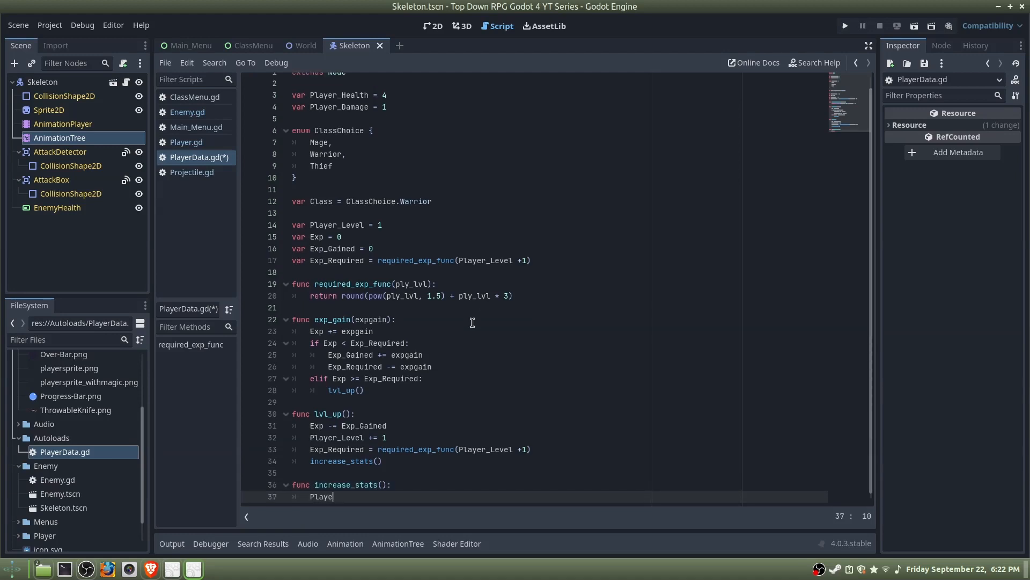
pyautogui.write('r')
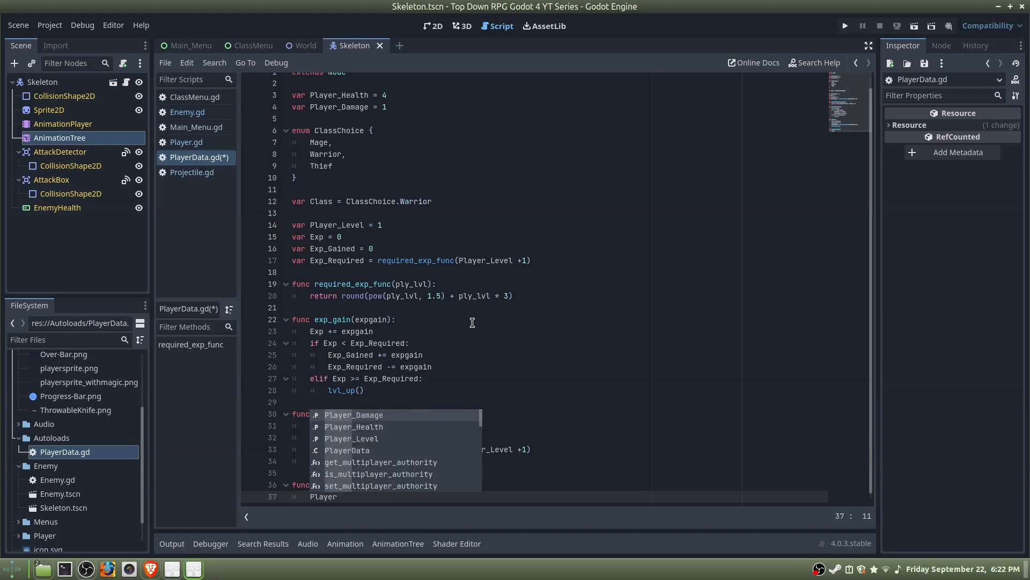
pyautogui.write('_)')
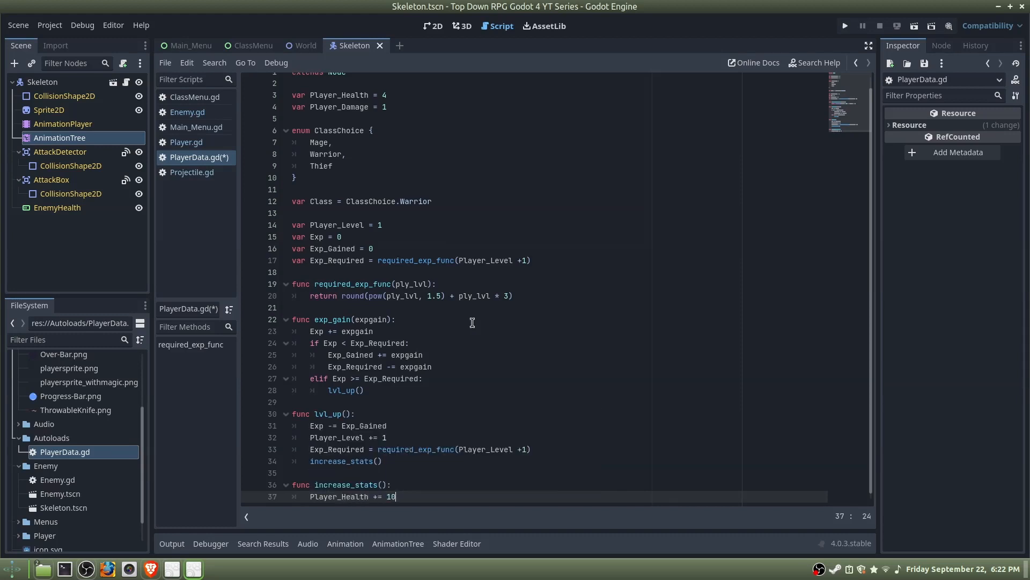
pyautogui.press('Return')
pyautogui.write('Player_Damage += 1')
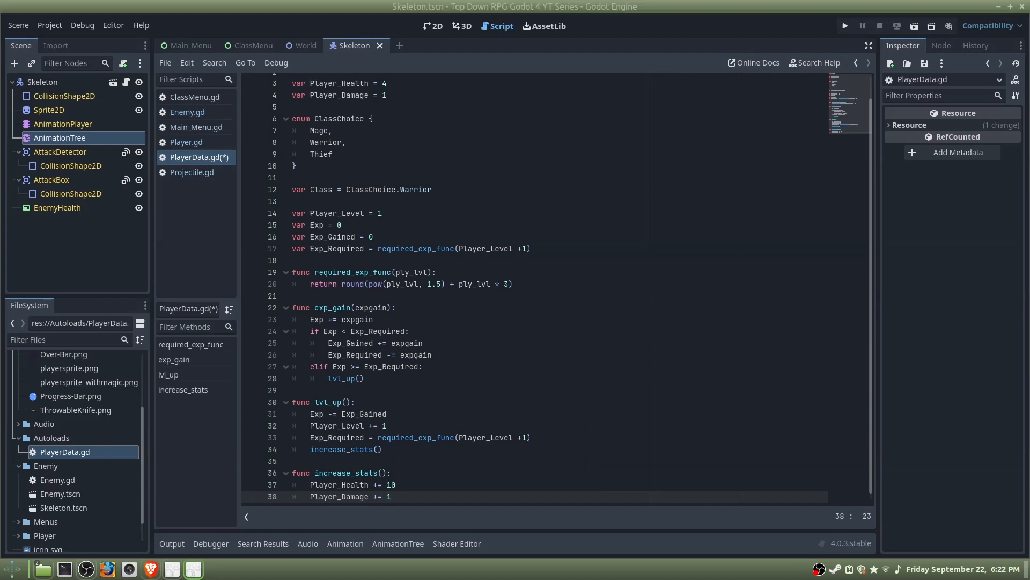
# In Player.gd, add the line Health = PlayerData.Player_Health at the start of _physics_process.
pyautogui.click(173, 142)
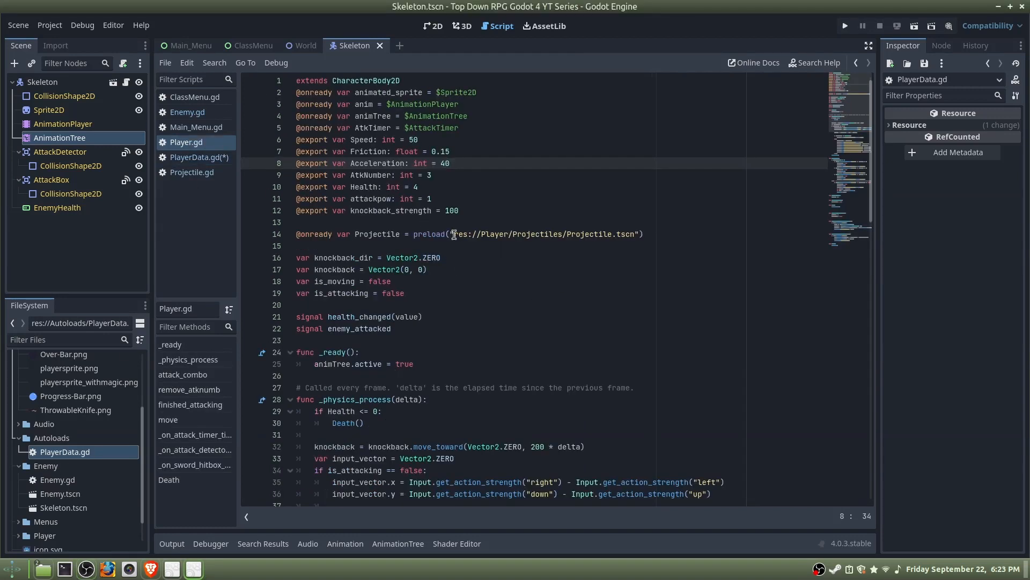
pyautogui.scroll(-4, 454, 234)
pyautogui.scroll(-1, 368, 285)
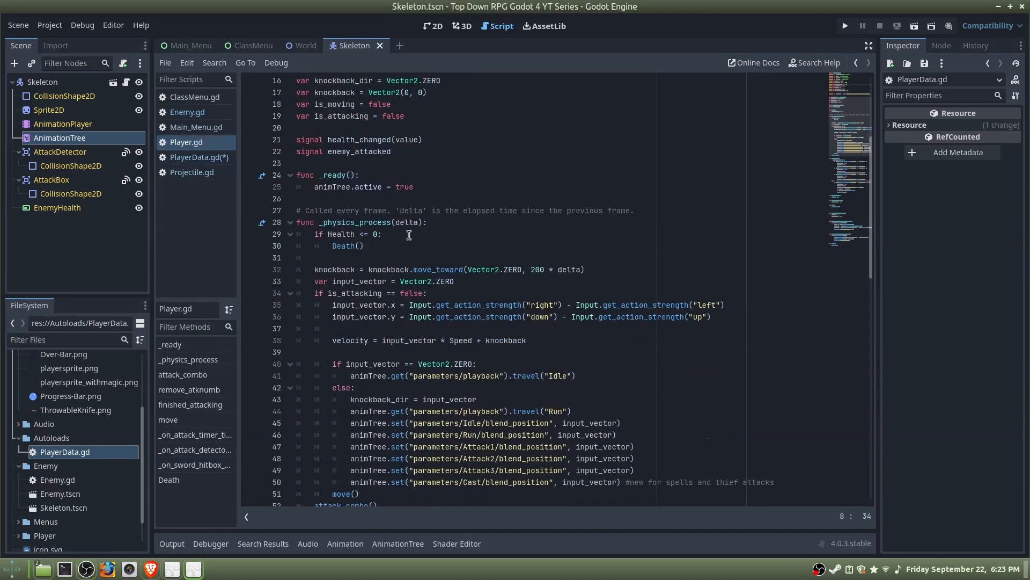
pyautogui.click(457, 223)
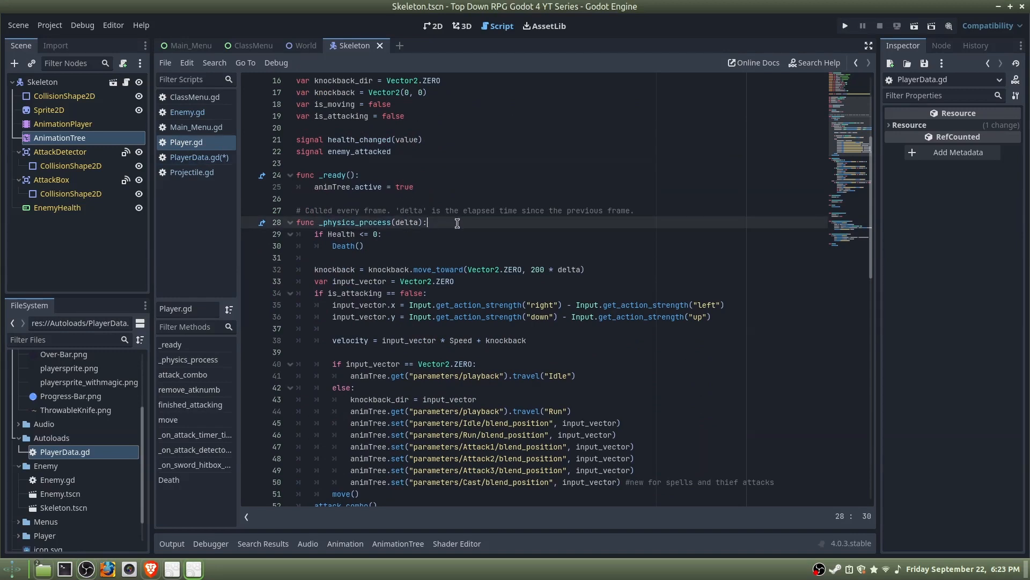
pyautogui.press('Return')
pyautogui.press('Return')
pyautogui.press('Up')
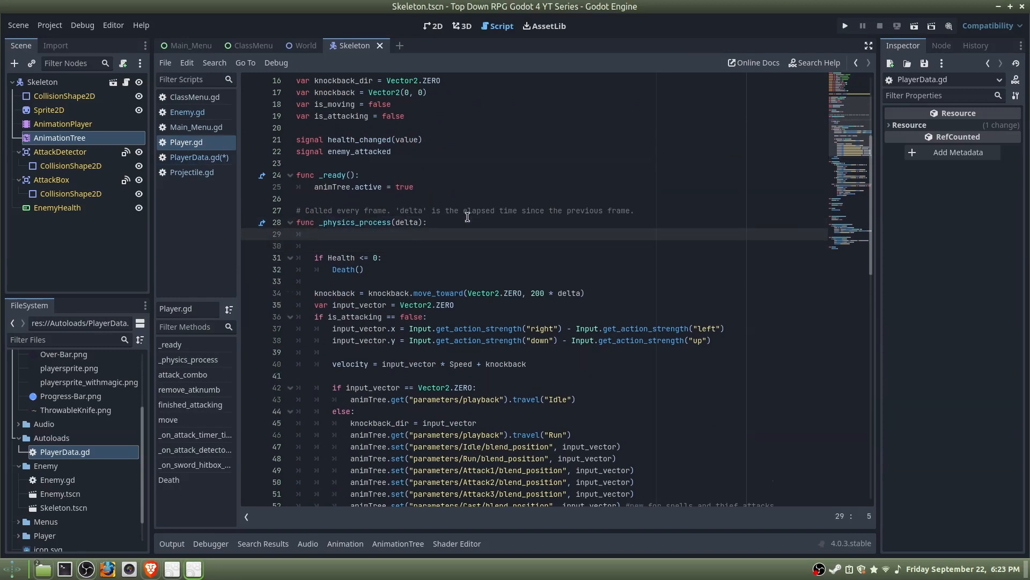
pyautogui.write('Health =')
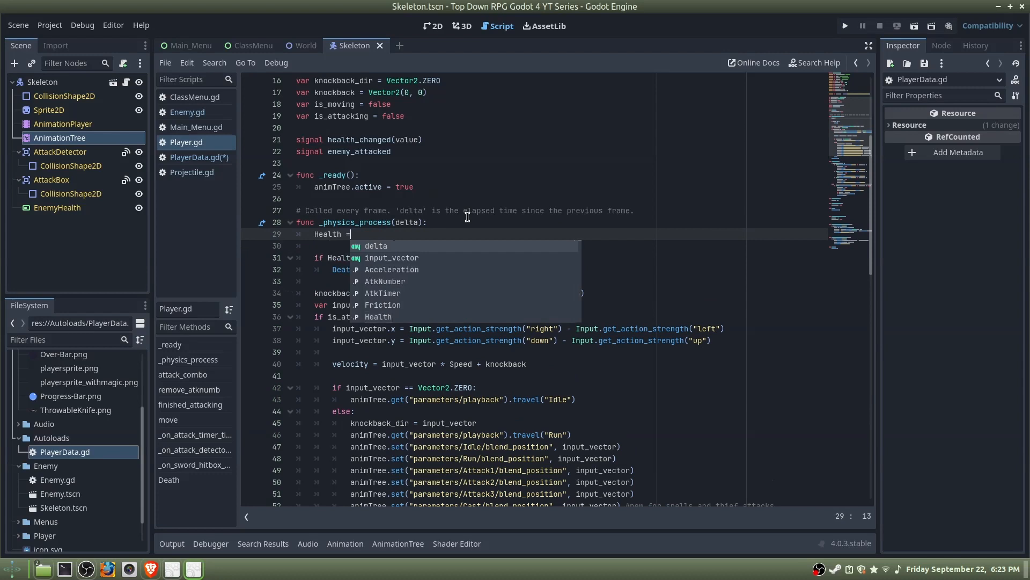
pyautogui.write(' PlayerData.')
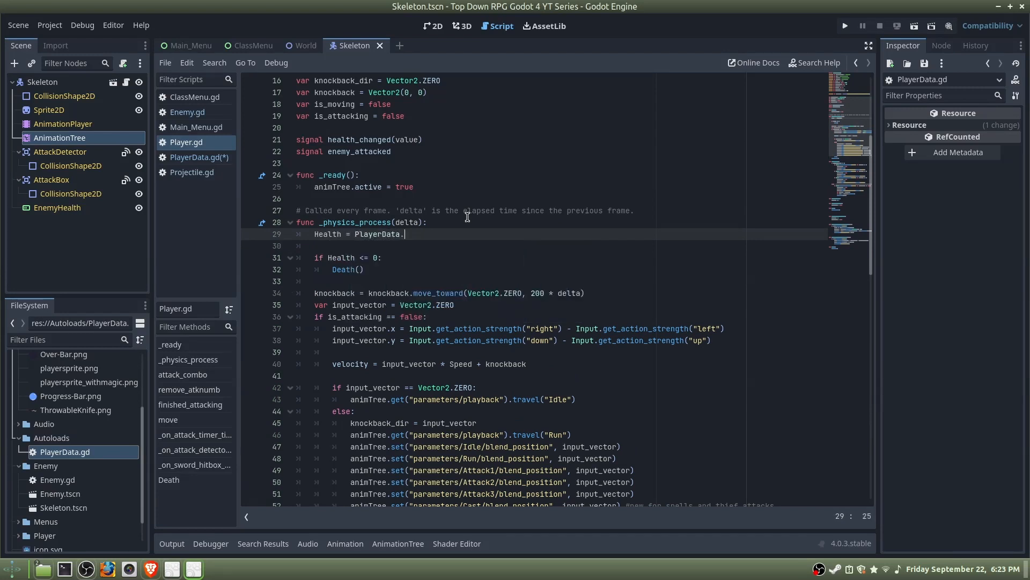
pyautogui.write('Player_')
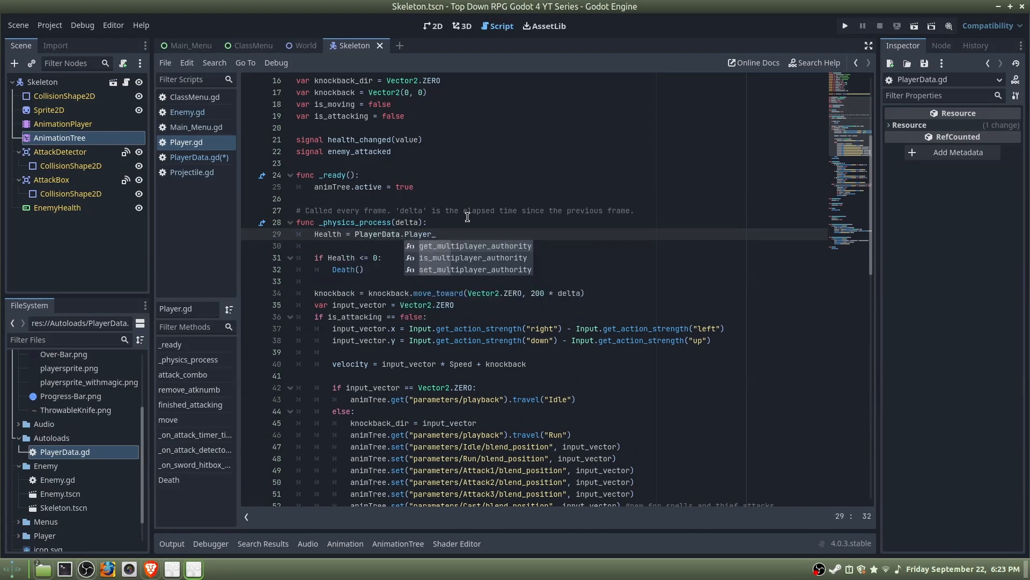
pyautogui.write('Health')
# Add the line attackpow = PlayerData.Player_Damage below the Health assignment in _physics_process and save.
pyautogui.press('Return')
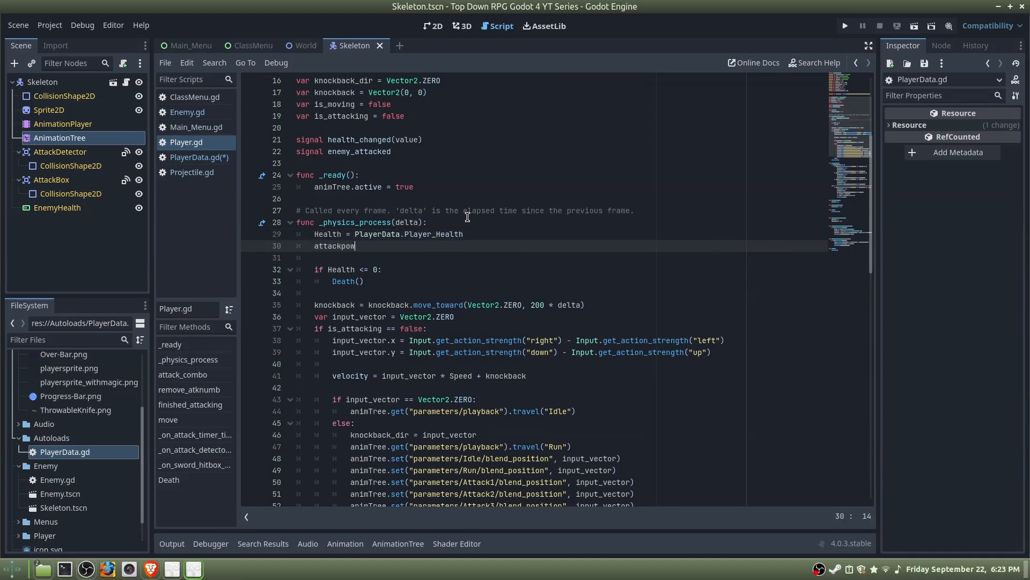
pyautogui.write('attackpow = PlayerData.PlayerD')
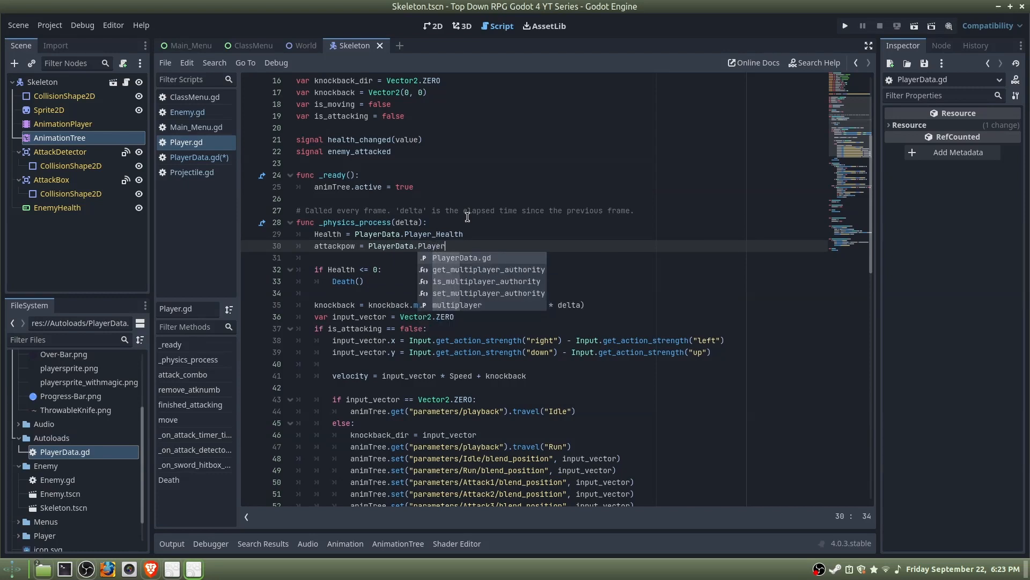
pyautogui.press('BackSpace')
pyautogui.write('_Damage')
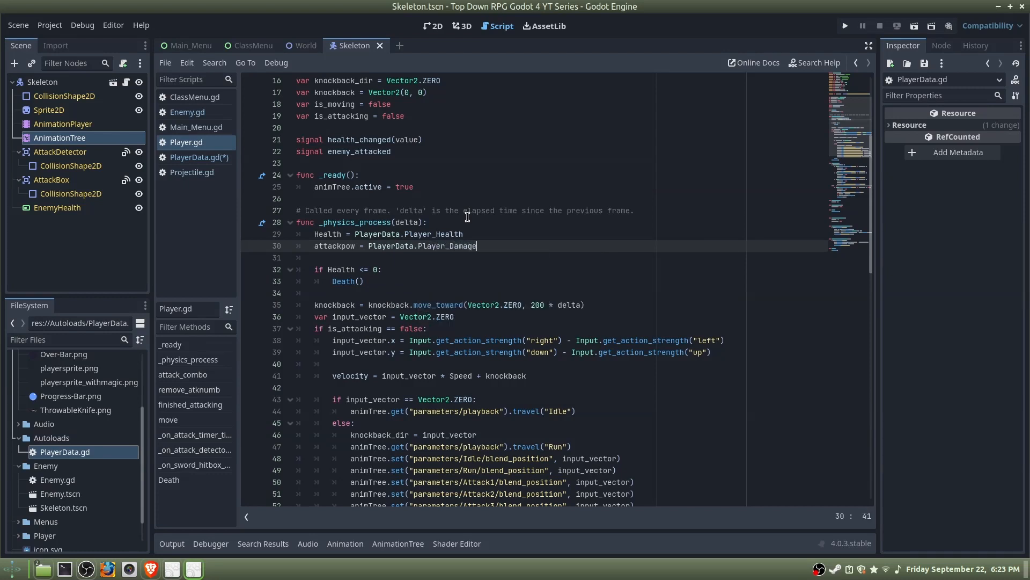
pyautogui.hotkey('ctrl', 's')
pyautogui.moveTo(468, 232); pyautogui.dragTo(369, 233)
pyautogui.moveTo(509, 248); pyautogui.dragTo(319, 247)
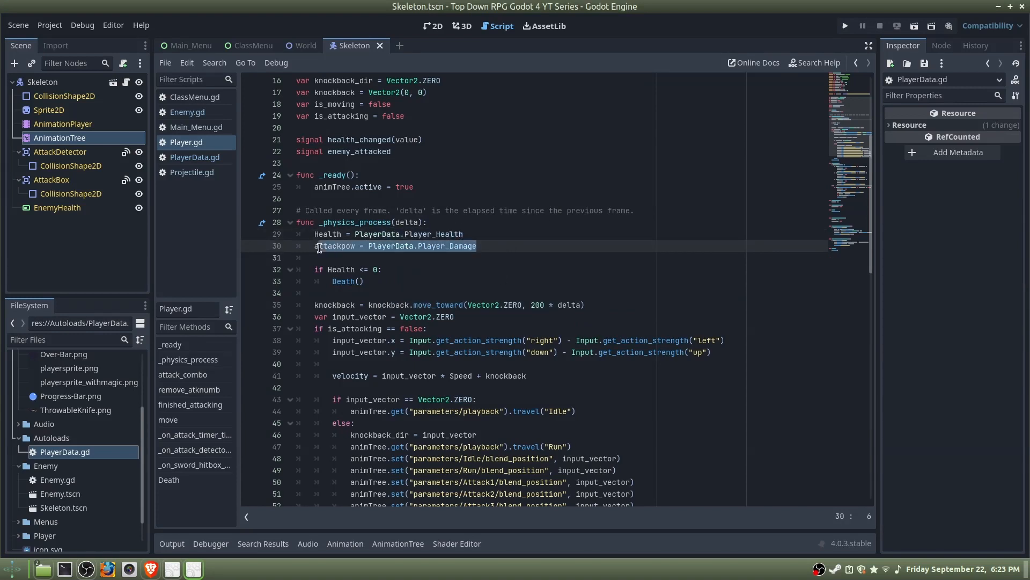
pyautogui.click(560, 249)
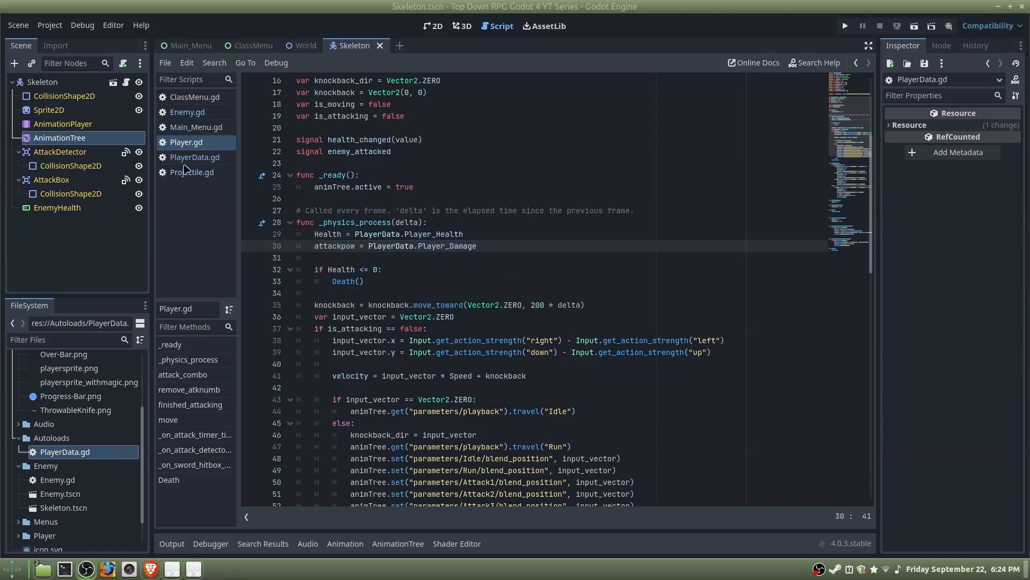
pyautogui.click(188, 113)
pyautogui.scroll(-10, 532, 298)
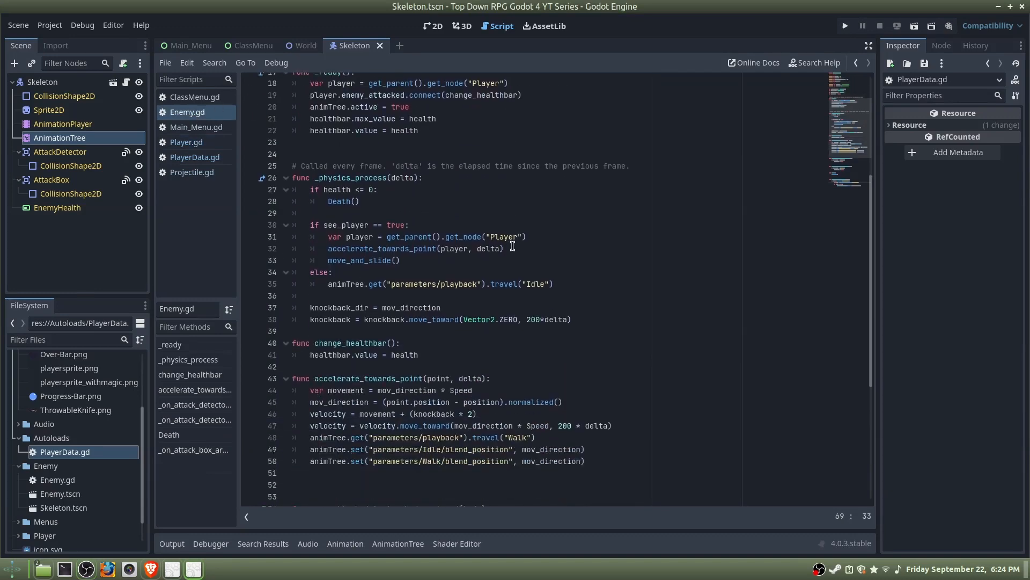
pyautogui.scroll(12, 407, 400)
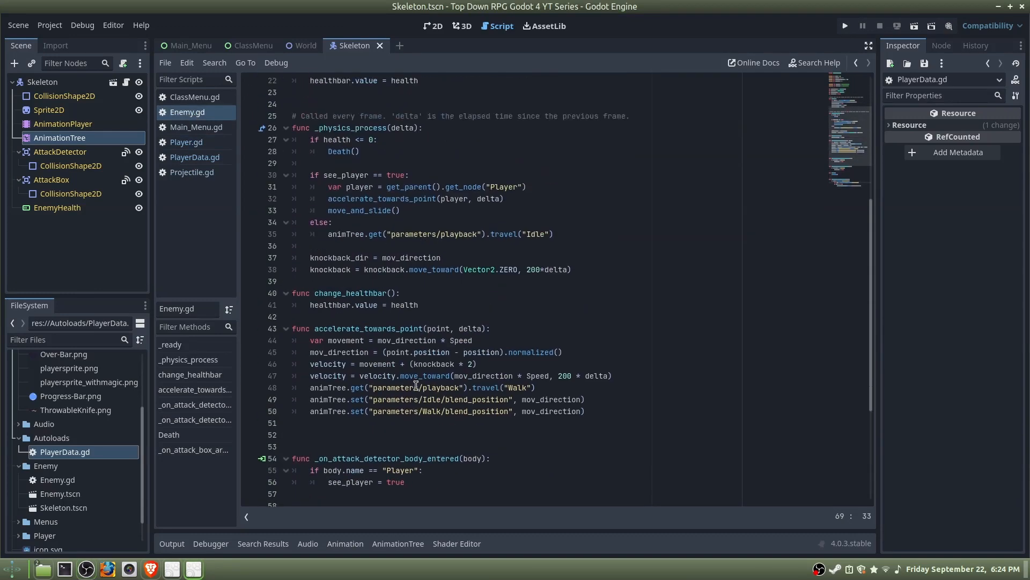
pyautogui.click(471, 139)
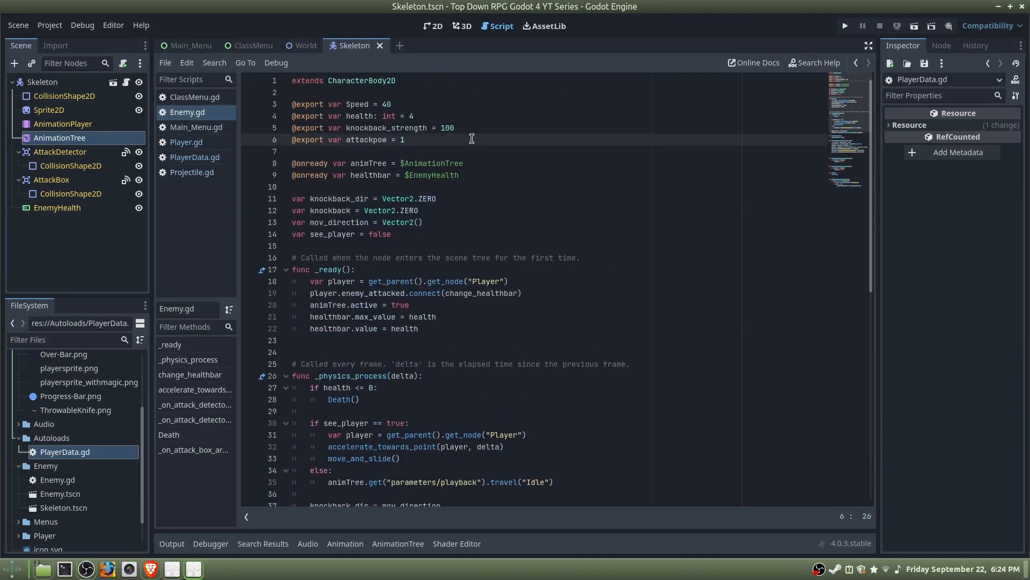
pyautogui.press('Return')
pyautogui.write('@export var exp_drop = 10')
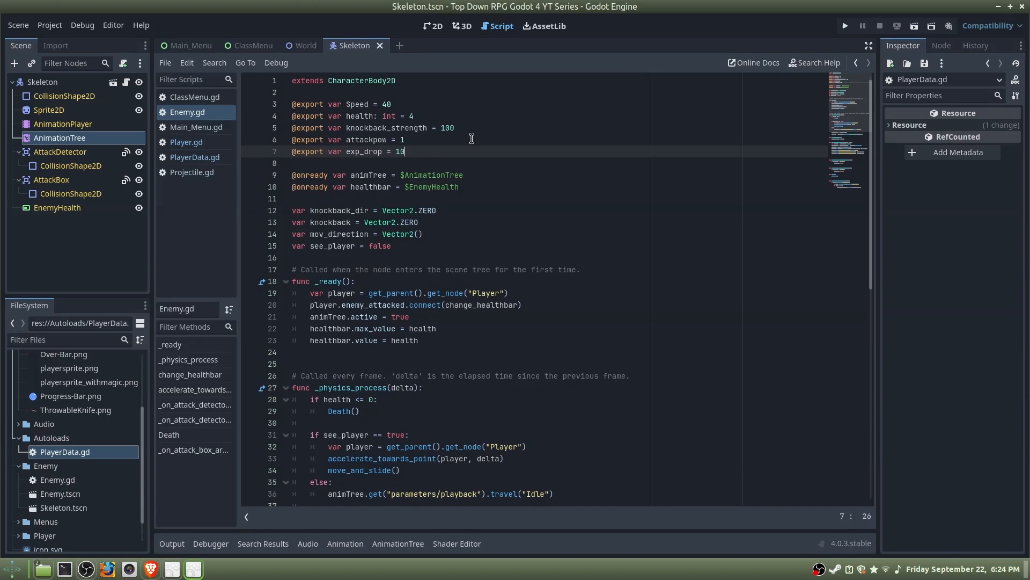
pyautogui.scroll(-5, 464, 290)
pyautogui.hotkey('ctrl', 's')
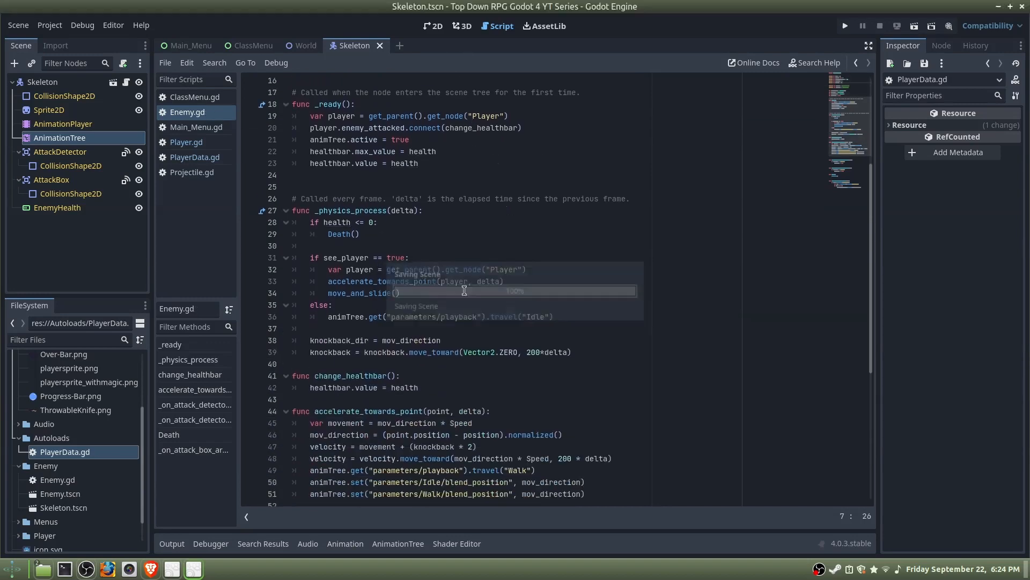
# Add the call PlayerData.exp_gain(exp_drop) after queue_free() in the enemy's Death function.
pyautogui.scroll(-7, 464, 291)
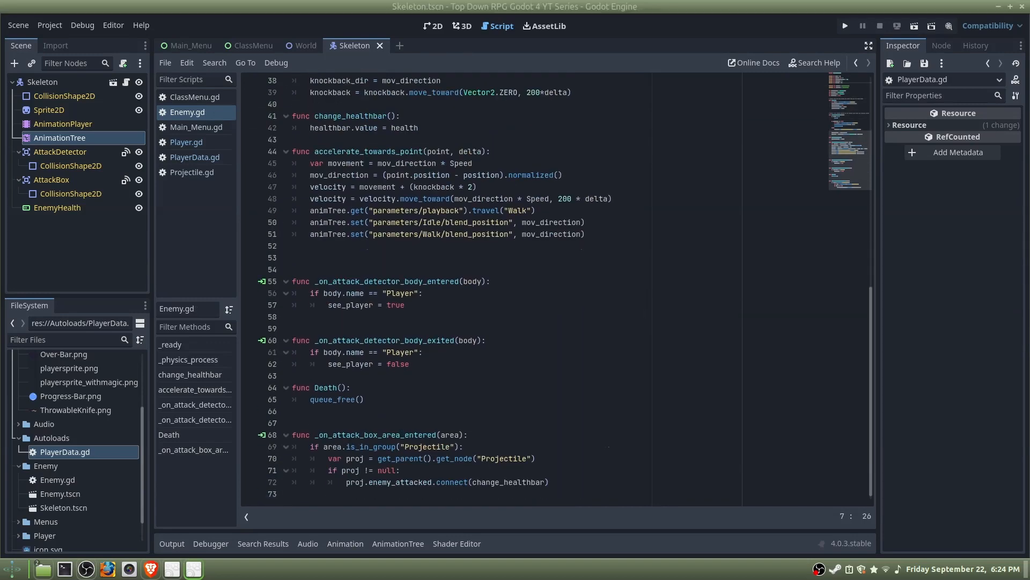
pyautogui.click(409, 402)
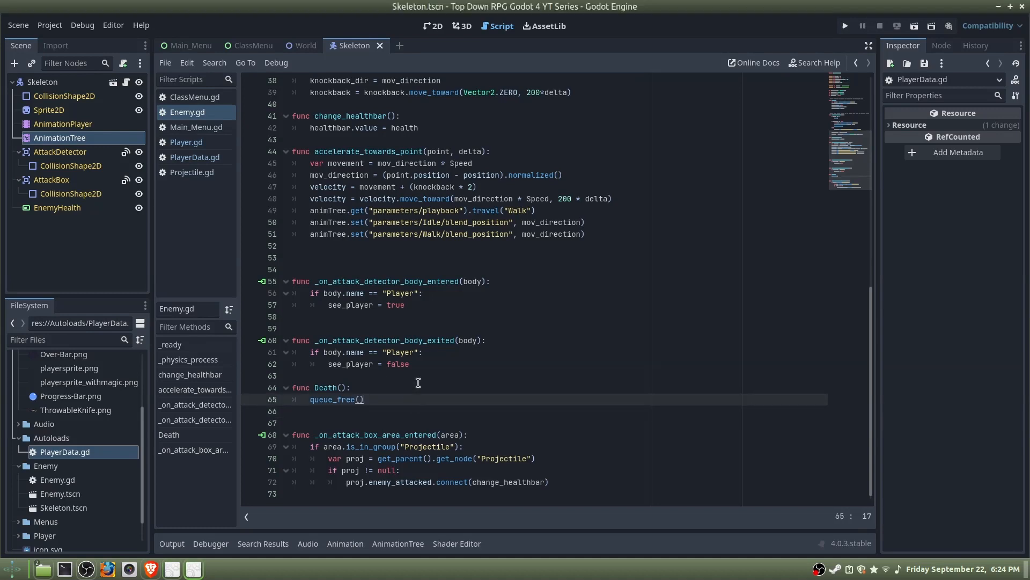
pyautogui.press('Return')
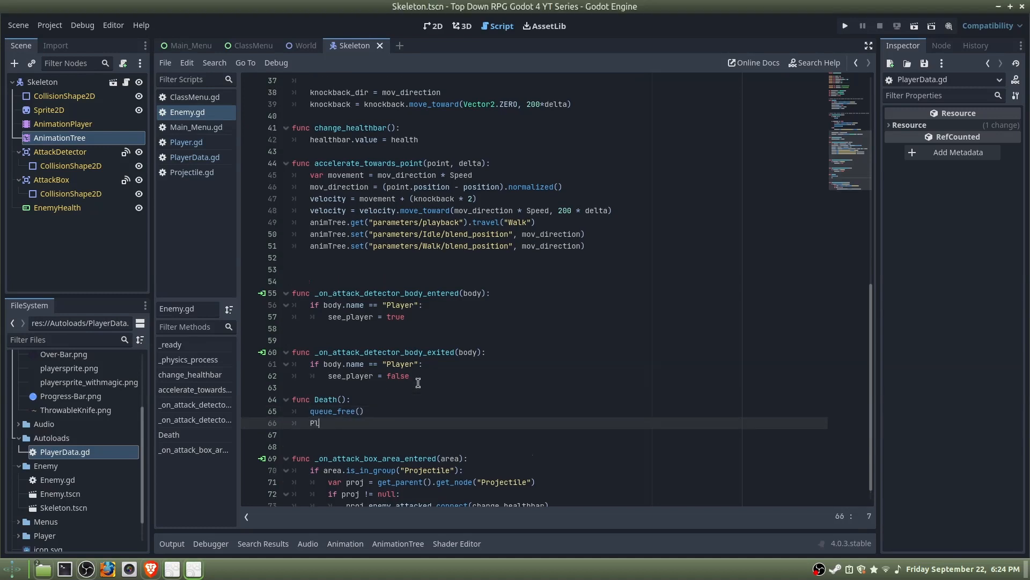
pyautogui.write('PlayerData.exp_gain(')
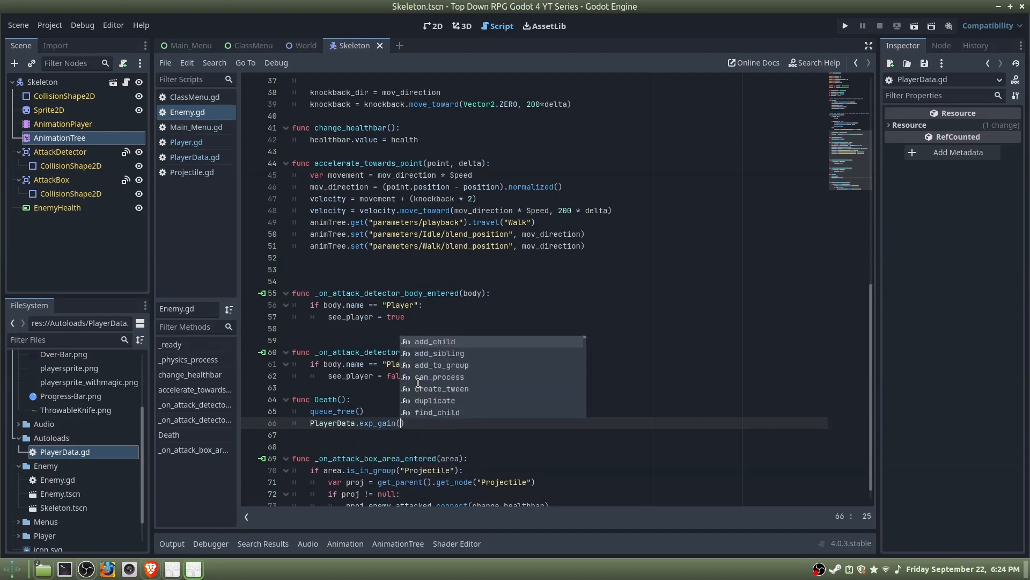
pyautogui.write('exp_d')
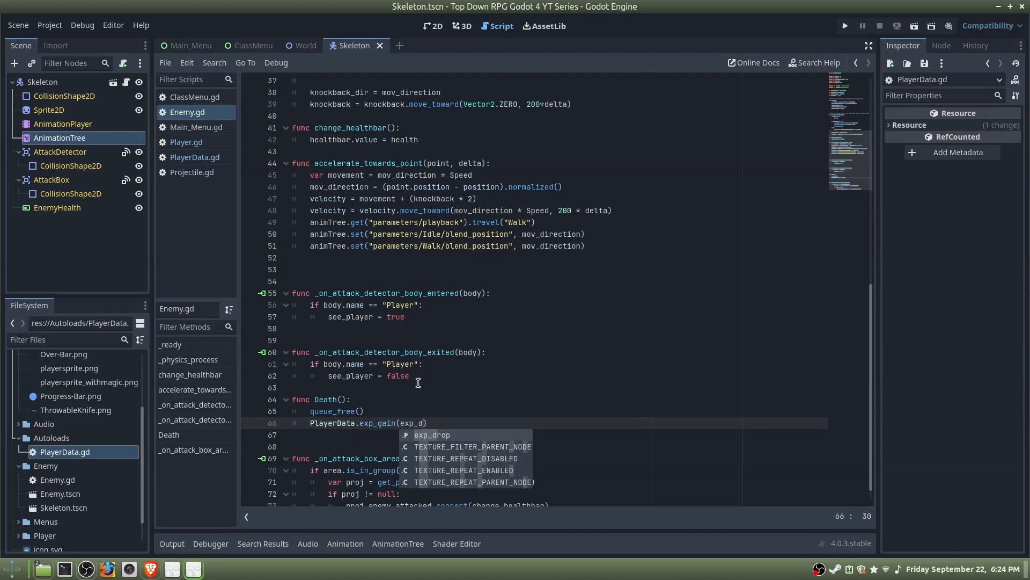
pyautogui.press('Return')
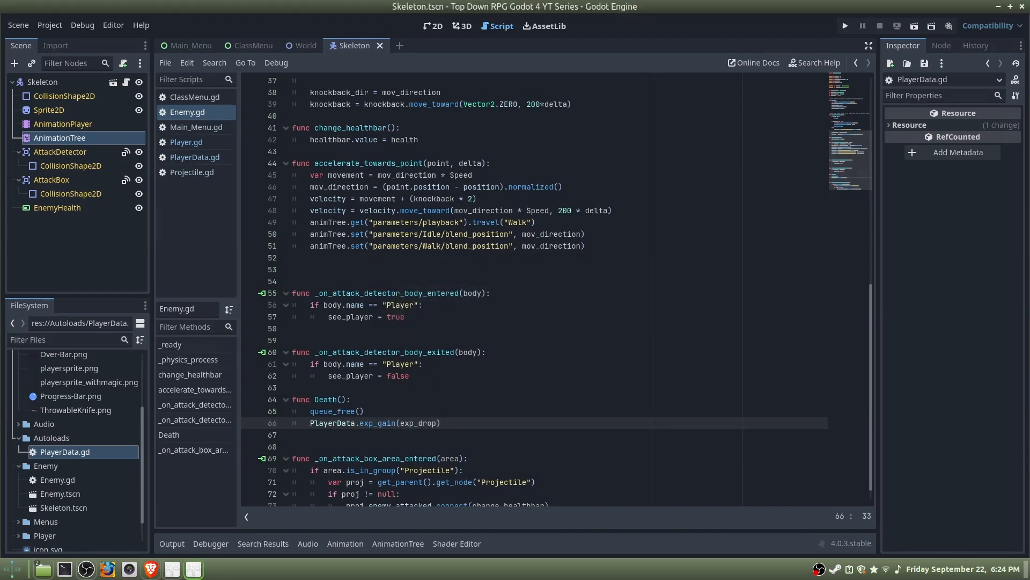
# Create a new scene with a CanvasLayer as its root node.
pyautogui.click(400, 47)
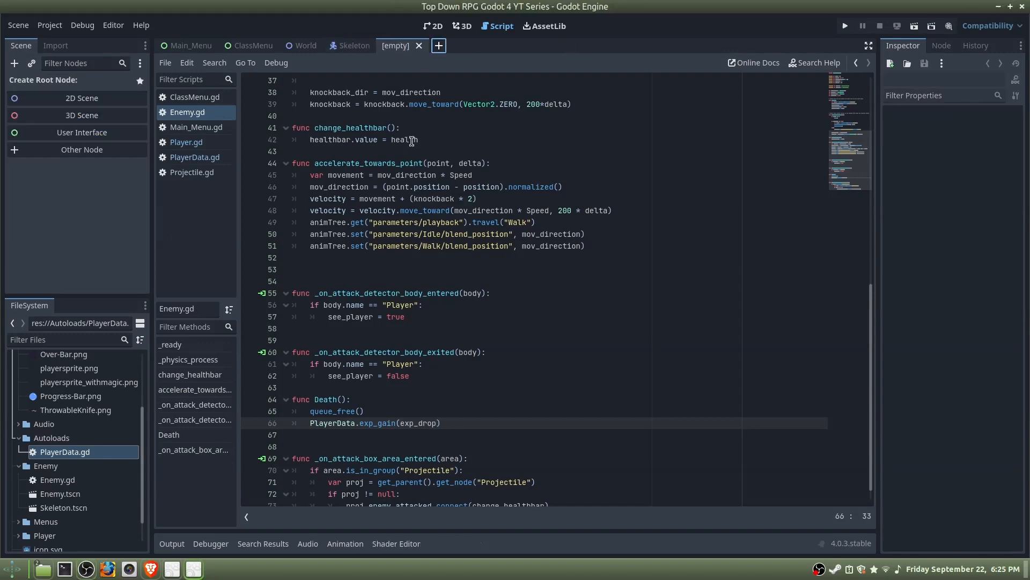
pyautogui.click(107, 156)
pyautogui.write('Canva')
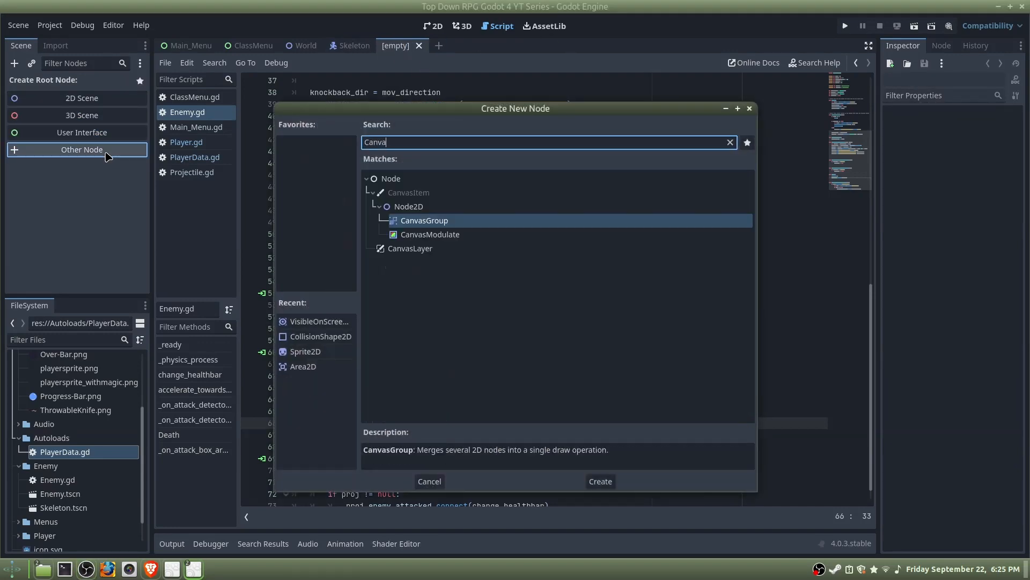
pyautogui.press('Down')
pyautogui.press('Down')
pyautogui.press('Return')
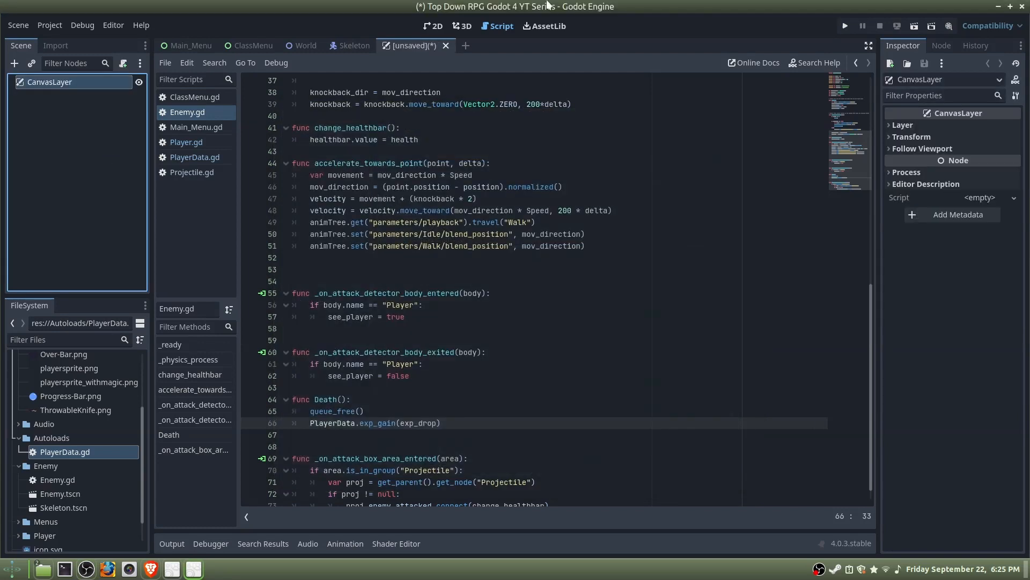
# Switch to the 2D workspace and rename the CanvasLayer root node to BossHealthBar.
pyautogui.click(434, 26)
pyautogui.moveTo(296, 364); pyautogui.dragTo(329, 363, button='middle')
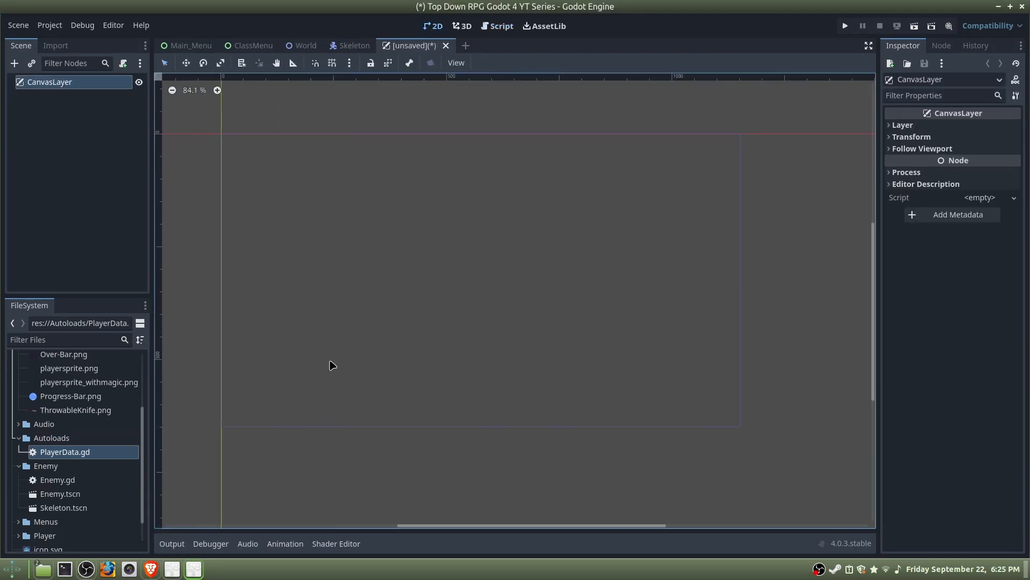
pyautogui.moveTo(314, 440); pyautogui.dragTo(373, 422, button='middle')
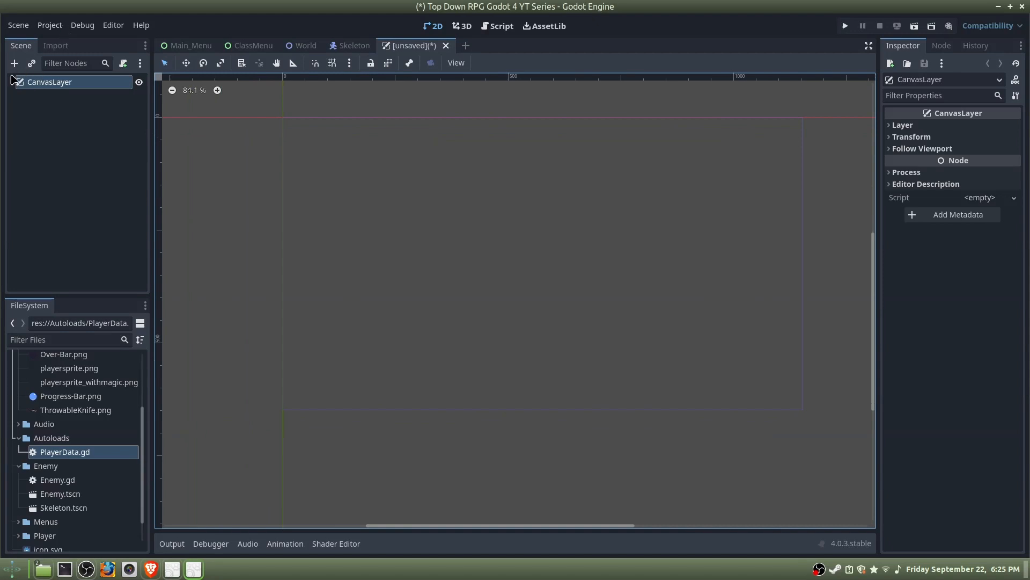
pyautogui.doubleClick(61, 86)
pyautogui.write('BV')
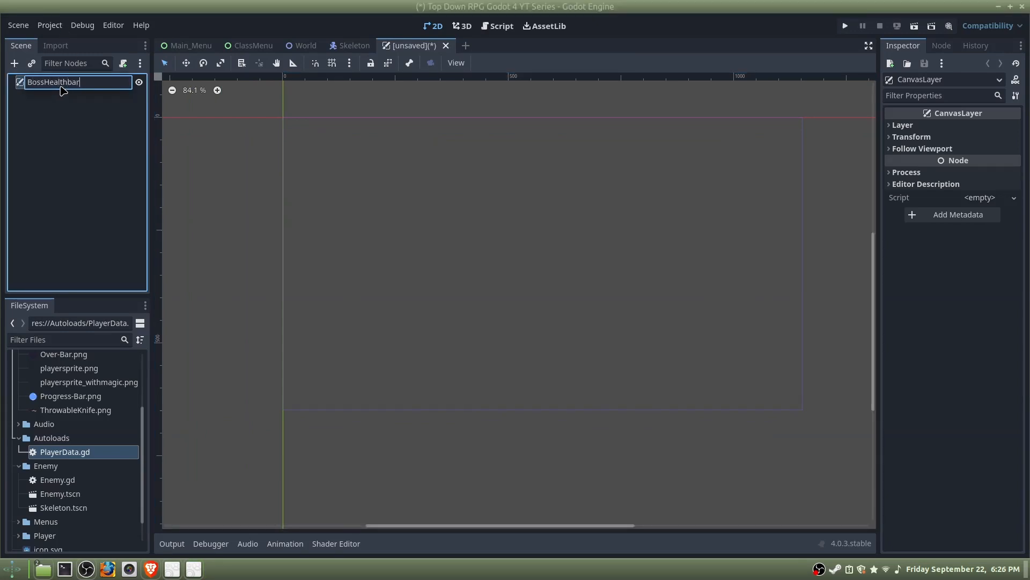
pyautogui.write('ssHealthBar')
pyautogui.press('Return')
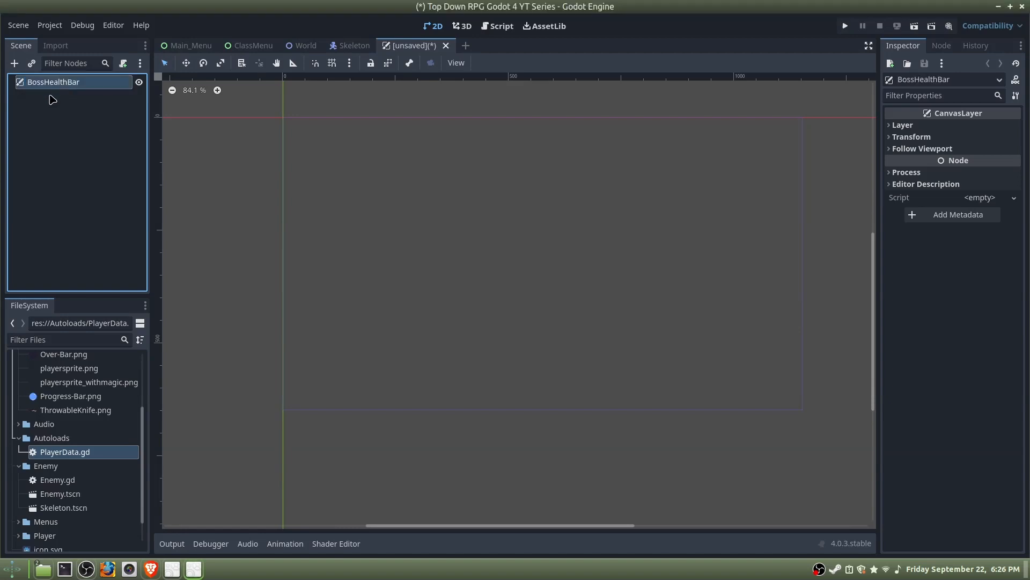
# Add a RichTextLabel and a ProgressBar as child nodes of BossHealthBar.
pyautogui.click(13, 64)
pyautogui.write('Rich')
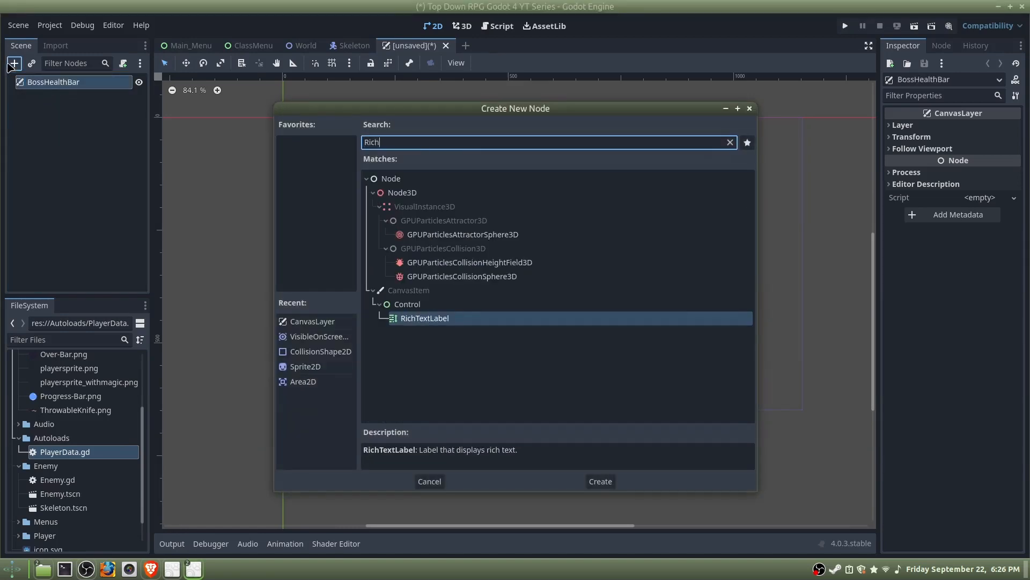
pyautogui.press('Return')
pyautogui.click(32, 83)
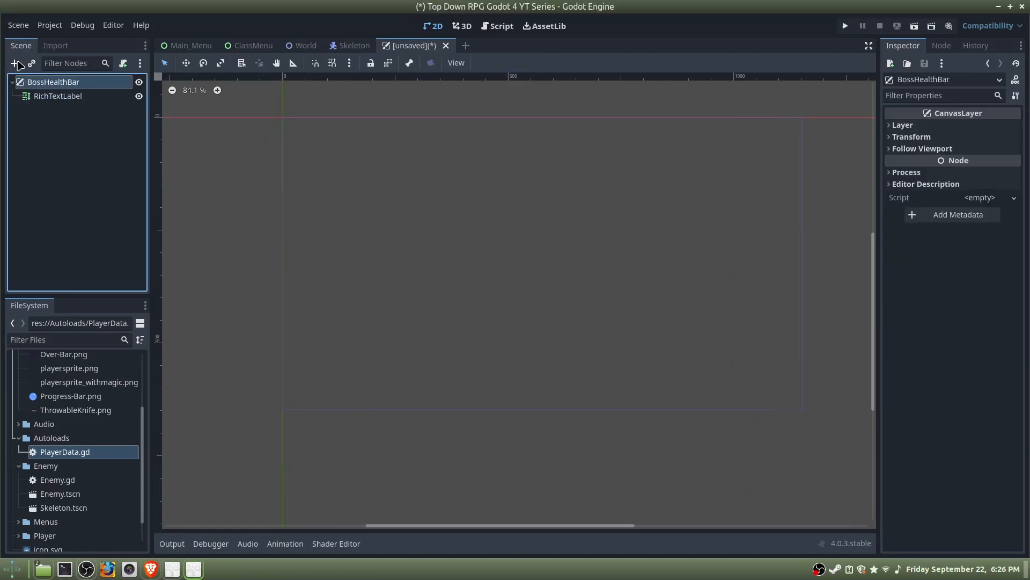
pyautogui.click(14, 64)
pyautogui.write('Progress')
pyautogui.press('Return')
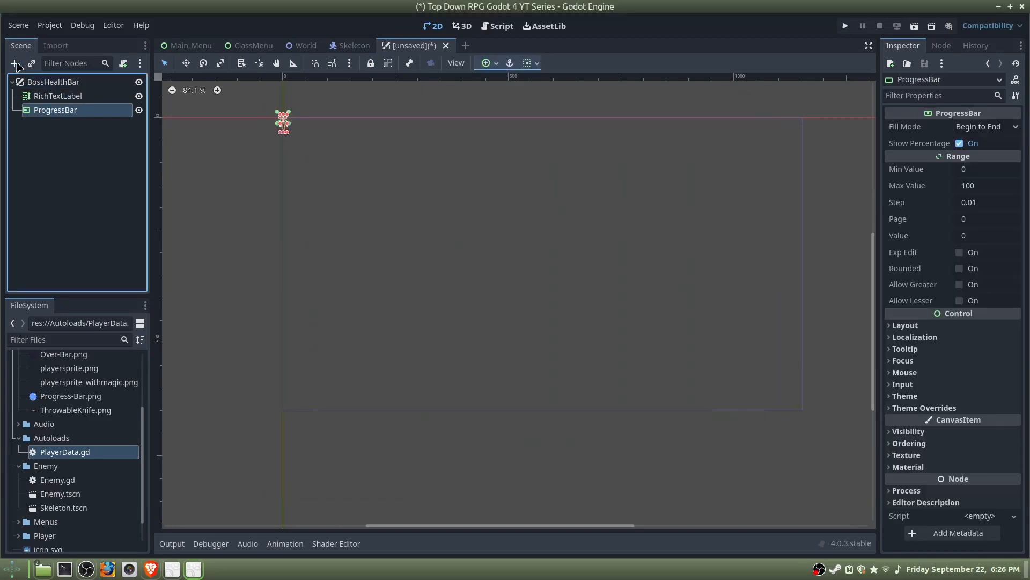
# Add an AnimationPlayer as a child node of BossHealthBar.
pyautogui.click(33, 82)
pyautogui.click(14, 64)
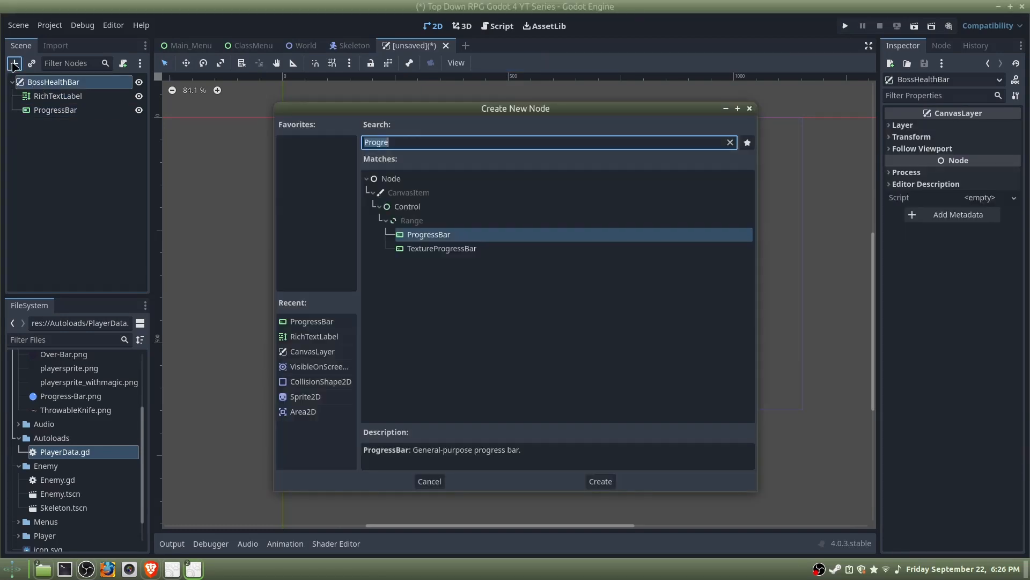
pyautogui.write('Anim')
pyautogui.press('Up')
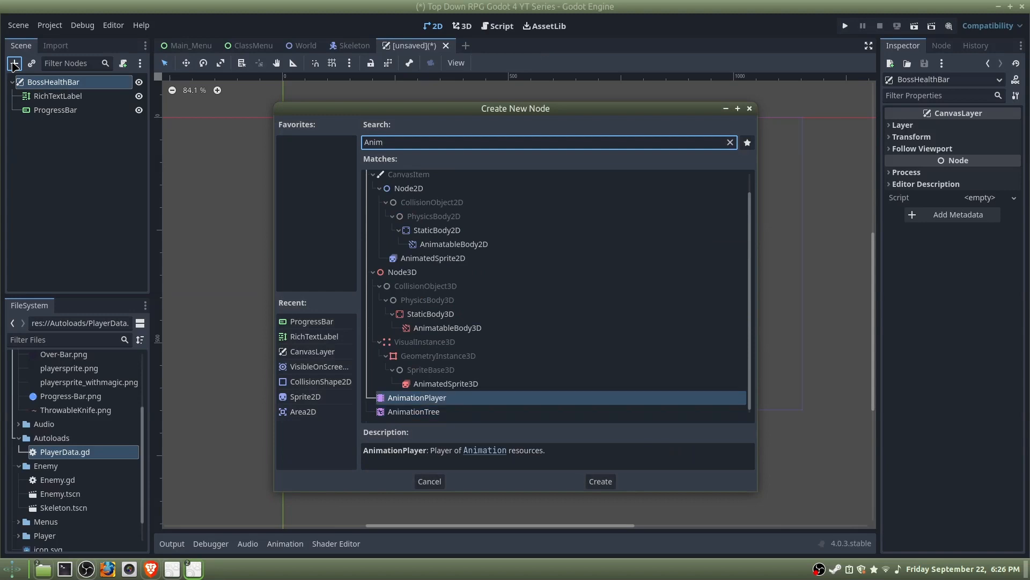
pyautogui.press('Return')
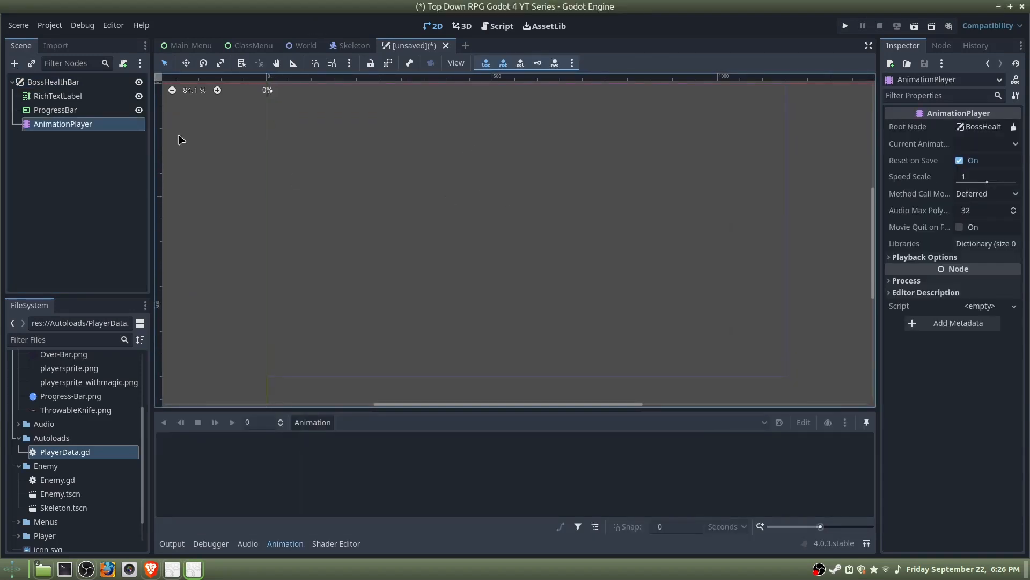
# Anchor the ProgressBar along the full width of the viewport's bottom edge with the Bottom Wide preset.
pyautogui.click(80, 98)
pyautogui.click(72, 111)
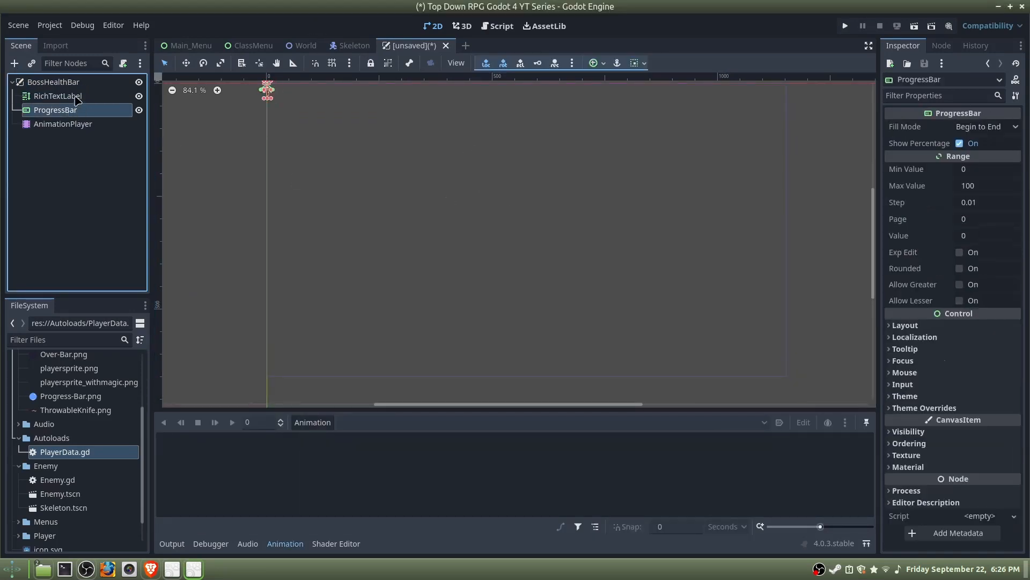
pyautogui.click(75, 99)
pyautogui.click(75, 110)
pyautogui.moveTo(720, 240); pyautogui.dragTo(728, 248, button='middle')
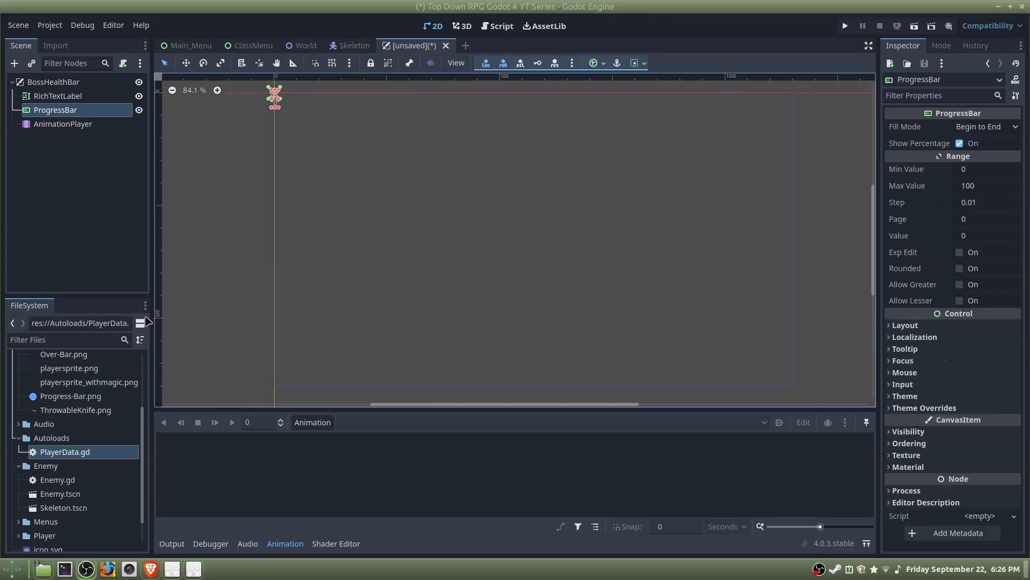
pyautogui.moveTo(474, 173); pyautogui.dragTo(464, 163, button='middle')
pyautogui.click(597, 63)
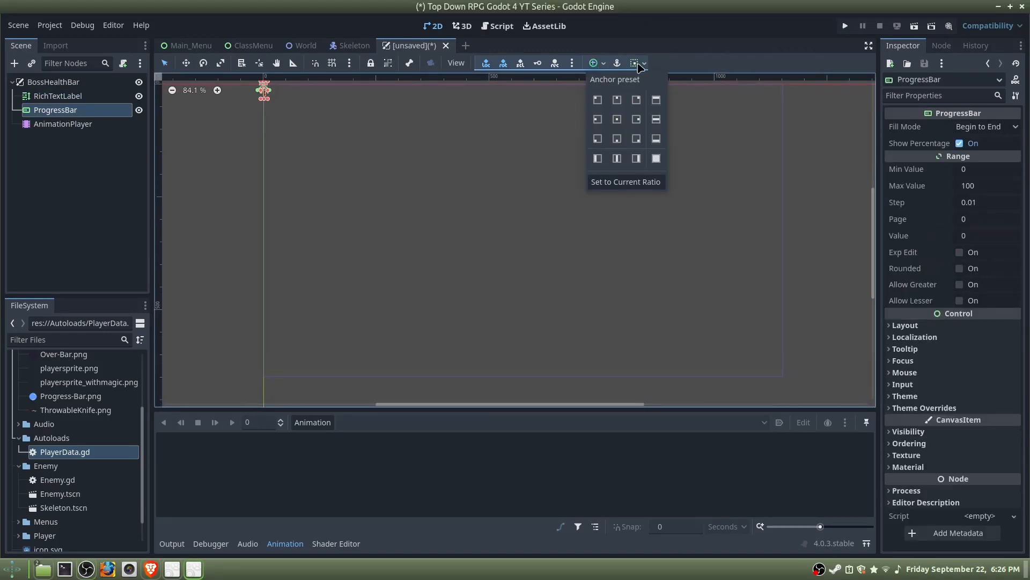
pyautogui.click(656, 140)
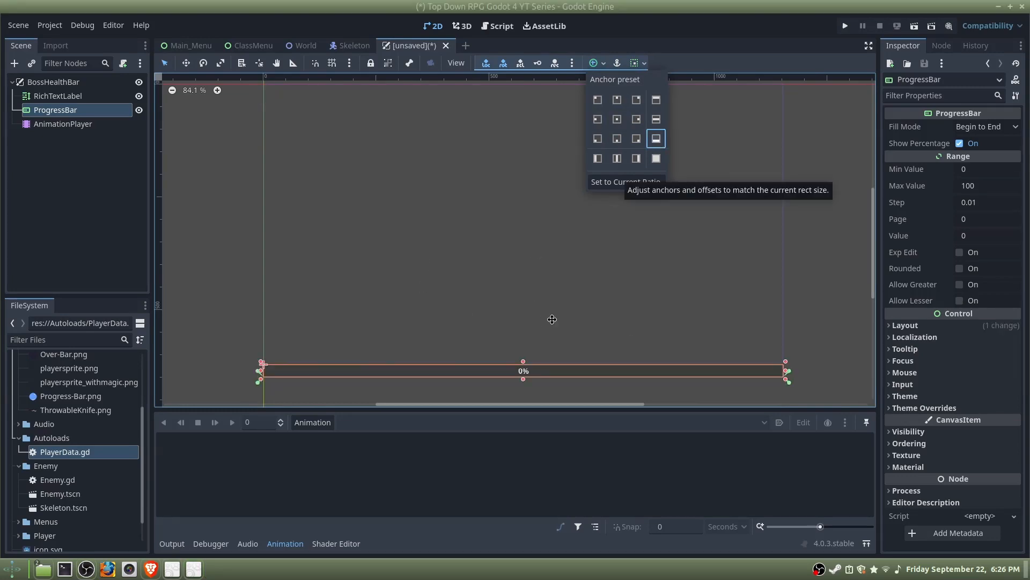
# Turn off Show Percentage for the ProgressBar.
pyautogui.moveTo(558, 319); pyautogui.dragTo(594, 250, button='middle')
pyautogui.scroll(3, 554, 272)
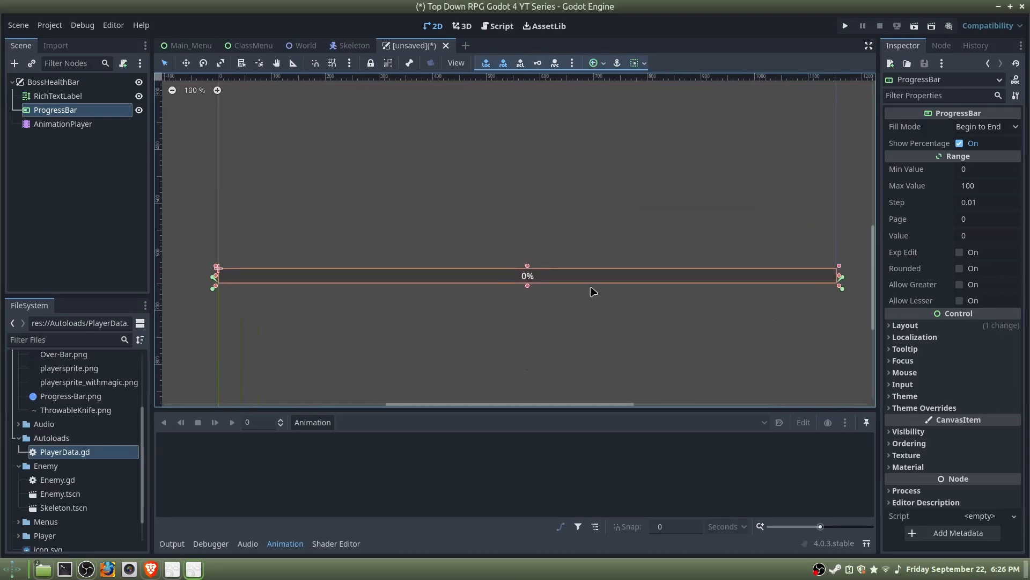
pyautogui.click(960, 143)
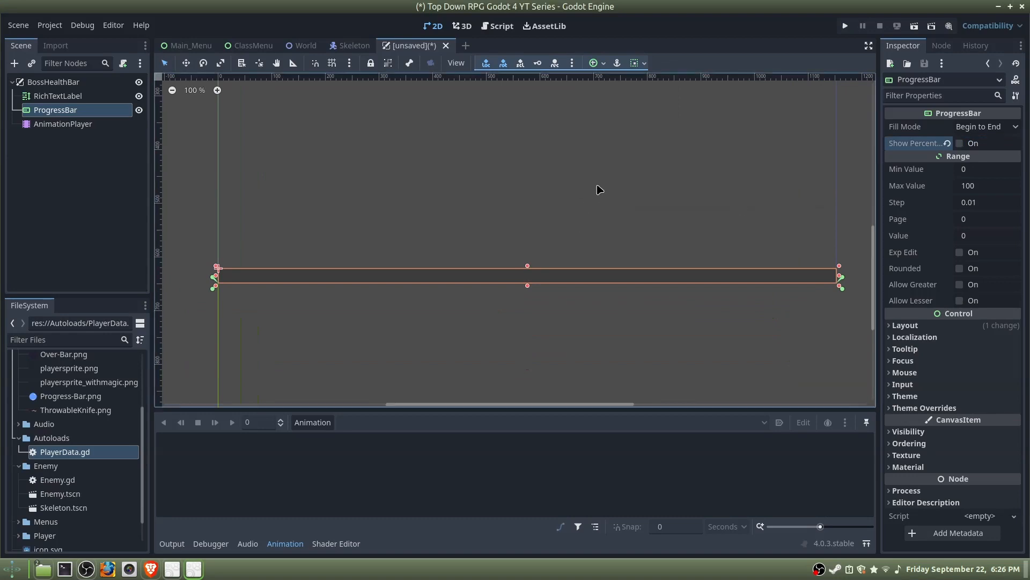
pyautogui.moveTo(598, 189); pyautogui.dragTo(583, 211, button='middle')
pyautogui.moveTo(687, 173); pyautogui.dragTo(673, 197, button='middle')
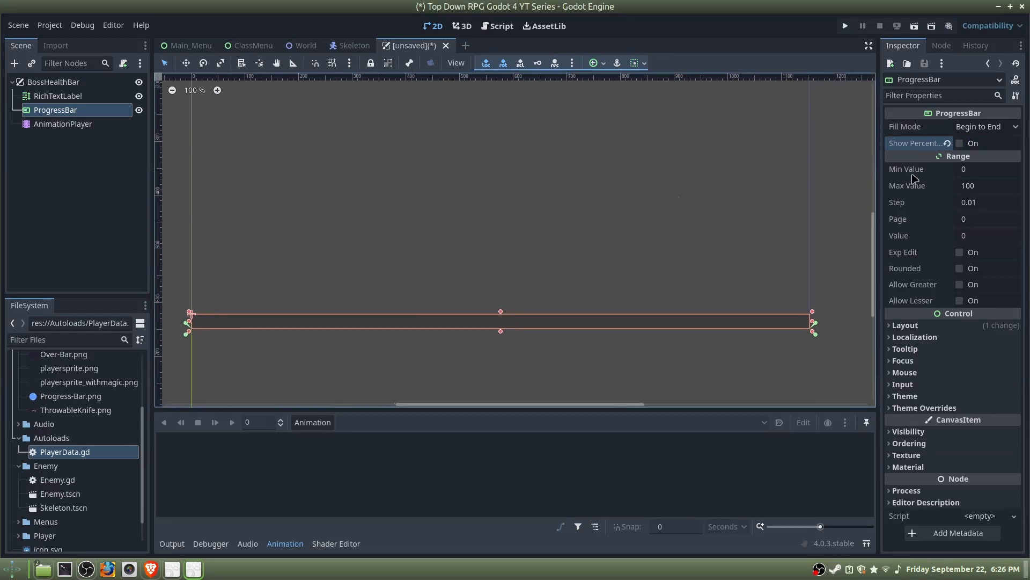
pyautogui.moveTo(621, 158); pyautogui.dragTo(630, 164, button='middle')
# Set the RichTextLabel's text to Boss Name and widen its box to slightly more than half the viewport's width.
pyautogui.click(90, 98)
pyautogui.scroll(-4, 295, 145)
pyautogui.moveTo(332, 157); pyautogui.dragTo(391, 247, button='middle')
pyautogui.click(933, 164)
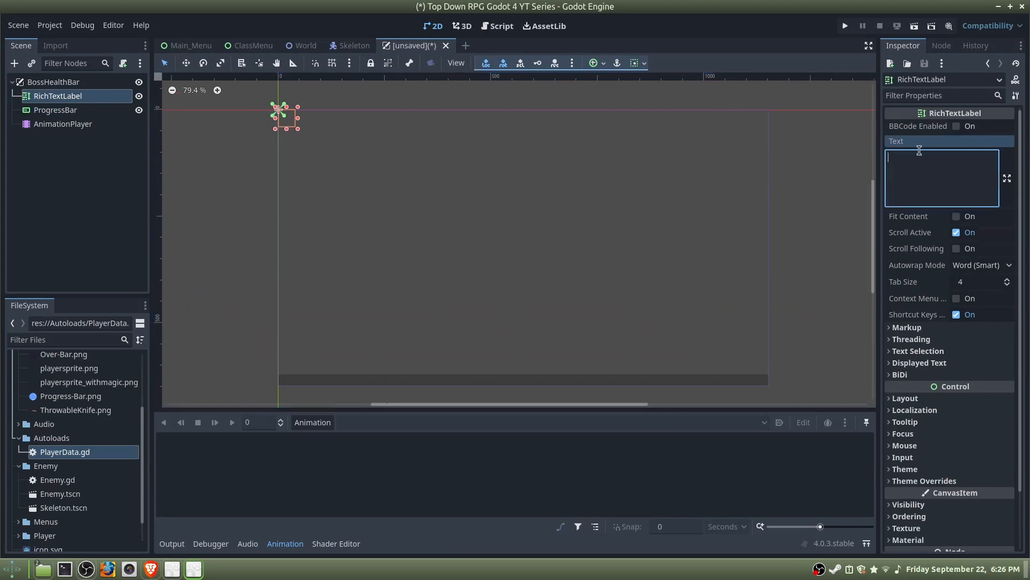
pyautogui.write('Boss Name')
pyautogui.click(196, 90)
pyautogui.moveTo(277, 121); pyautogui.dragTo(615, 126)
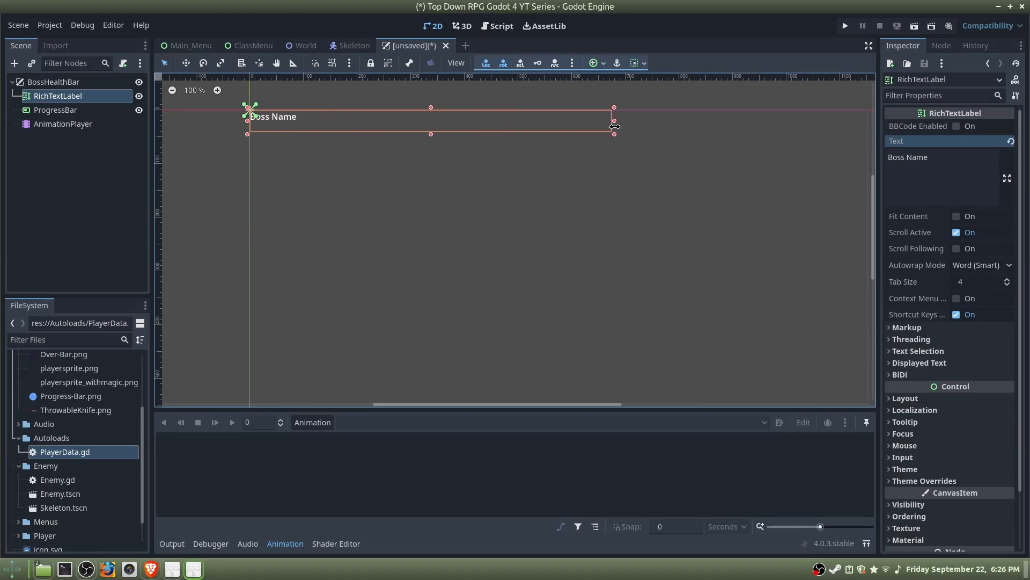
# Try the Bottom Wide anchor preset on the RichTextLabel, and undo it.
pyautogui.click(632, 65)
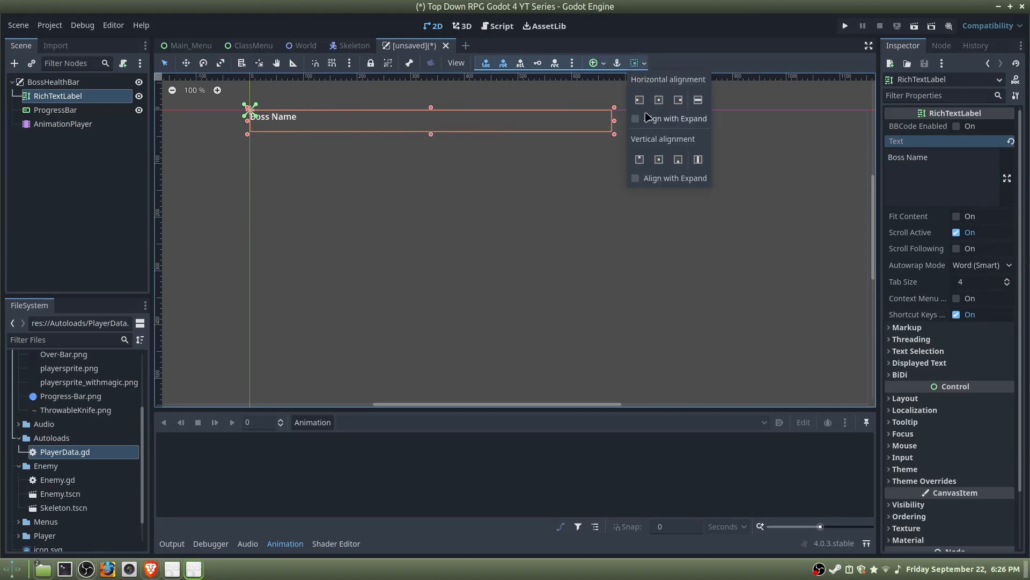
pyautogui.click(597, 63)
pyautogui.click(598, 64)
pyautogui.click(656, 138)
pyautogui.scroll(-4, 557, 225)
pyautogui.moveTo(557, 225); pyautogui.dragTo(517, 159, button='middle')
pyautogui.scroll(7, 519, 332)
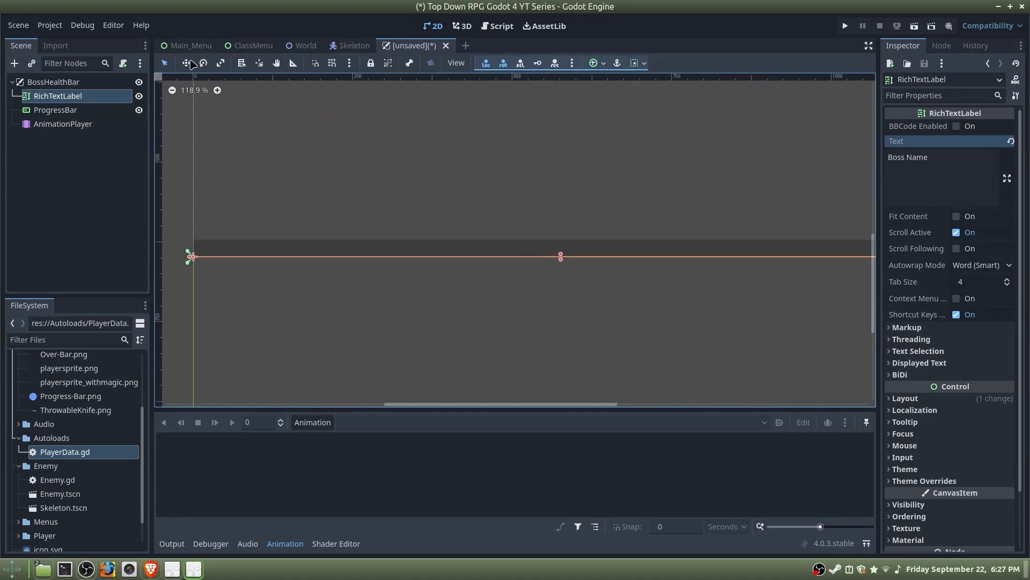
pyautogui.hotkey('ctrl', 'z')
# Move the Boss Name label down into the lower part of the viewport, keeping it near the left edge.
pyautogui.scroll(-5, 408, 214)
pyautogui.moveTo(387, 100); pyautogui.dragTo(396, 247)
pyautogui.moveTo(396, 247); pyautogui.dragTo(397, 335, button='middle')
pyautogui.click(66, 97)
pyautogui.moveTo(418, 174); pyautogui.dragTo(421, 354)
pyautogui.moveTo(422, 379); pyautogui.dragTo(392, 136, button='middle')
pyautogui.scroll(4, 433, 304)
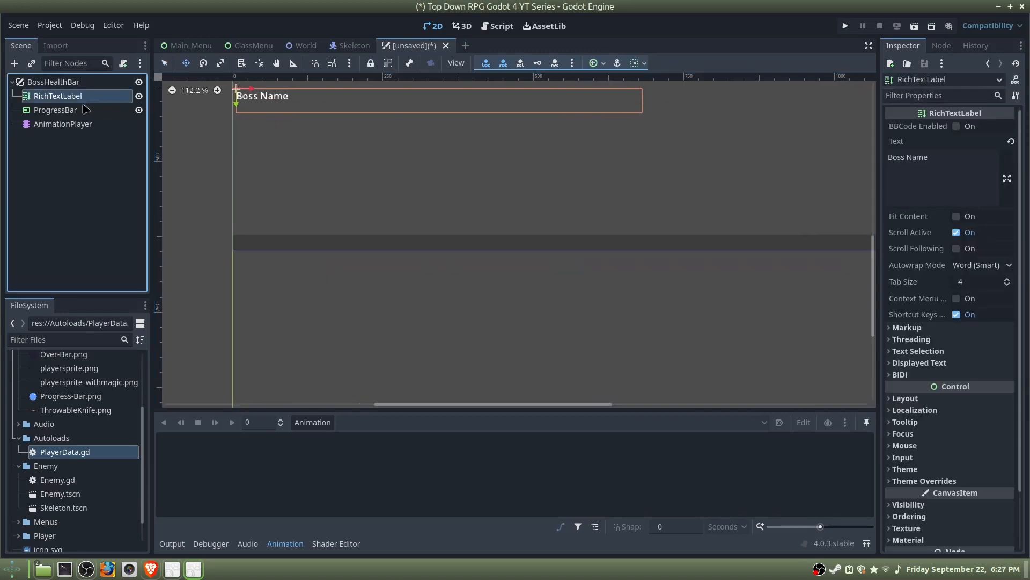
# Shorten the ProgressBar from both ends so it sits inset about 115 px from each side of the viewport.
pyautogui.click(80, 110)
pyautogui.moveTo(229, 243); pyautogui.dragTo(330, 247)
pyautogui.scroll(-2, 330, 247)
pyautogui.moveTo(330, 247); pyautogui.dragTo(280, 235, button='middle')
pyautogui.moveTo(280, 235); pyautogui.dragTo(253, 237)
pyautogui.moveTo(817, 238); pyautogui.dragTo(751, 237)
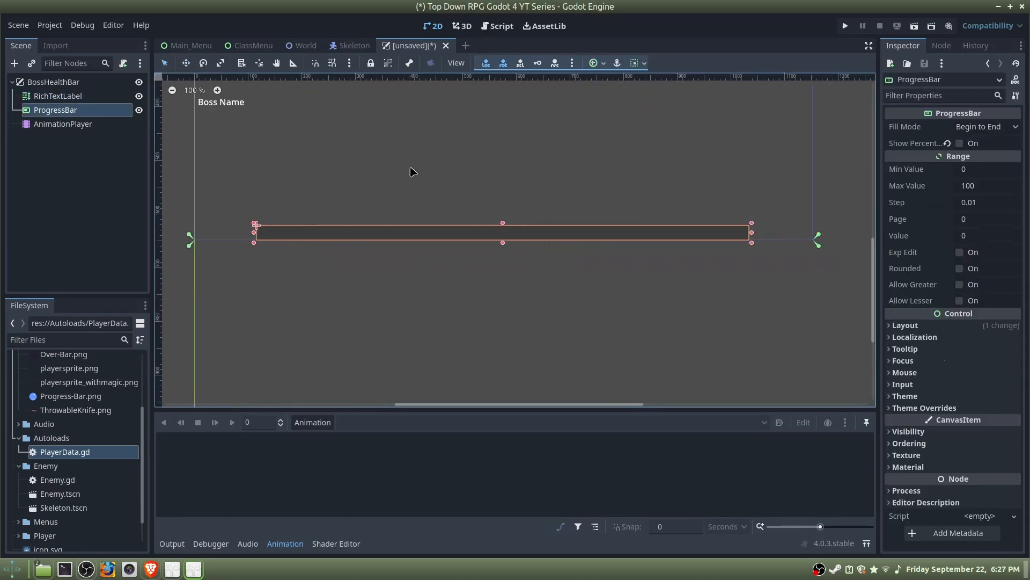
# Move the Boss Name label directly above the ProgressBar and align it with the bar's left end.
pyautogui.moveTo(413, 171); pyautogui.dragTo(420, 216, button='middle')
pyautogui.moveTo(276, 118); pyautogui.dragTo(304, 150)
pyautogui.click(65, 97)
pyautogui.press('w')
pyautogui.moveTo(212, 173); pyautogui.dragTo(272, 280)
pyautogui.scroll(12, 273, 280)
pyautogui.moveTo(286, 206); pyautogui.dragTo(286, 199)
pyautogui.scroll(-14, 372, 166)
pyautogui.scroll(5, 376, 145)
pyautogui.moveTo(319, 87); pyautogui.dragTo(373, 129, button='middle')
pyautogui.moveTo(373, 128); pyautogui.dragTo(373, 139)
# Reduce the Boss Name label's height so its lower edge meets the top of the ProgressBar.
pyautogui.press('q')
pyautogui.moveTo(569, 284); pyautogui.dragTo(569, 273)
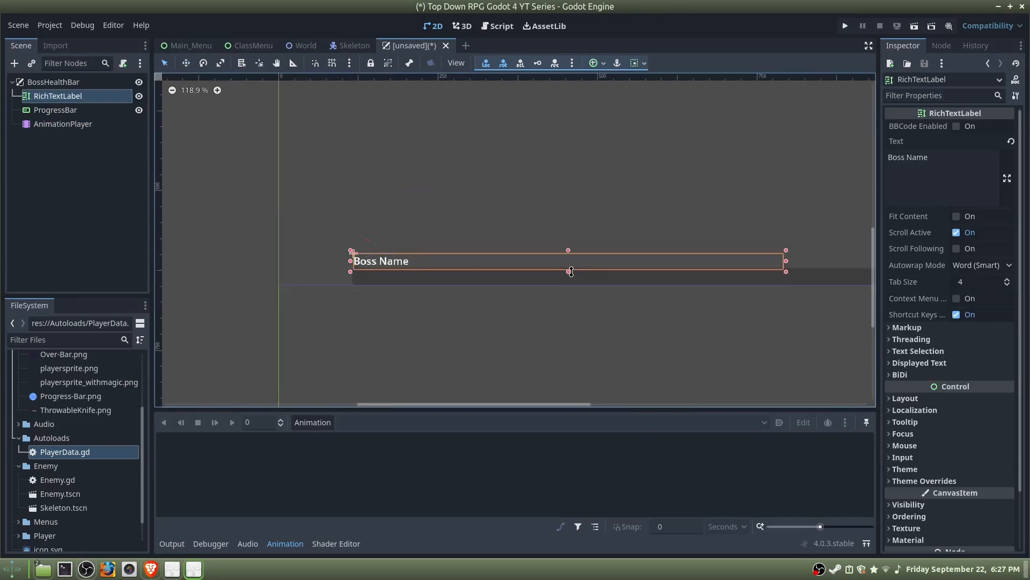
pyautogui.scroll(-6, 319, 128)
pyautogui.moveTo(268, 86); pyautogui.dragTo(290, 132, button='middle')
pyautogui.scroll(-3, 290, 132)
# Create a folder named Boss inside the Enemy folder.
pyautogui.click(48, 466)
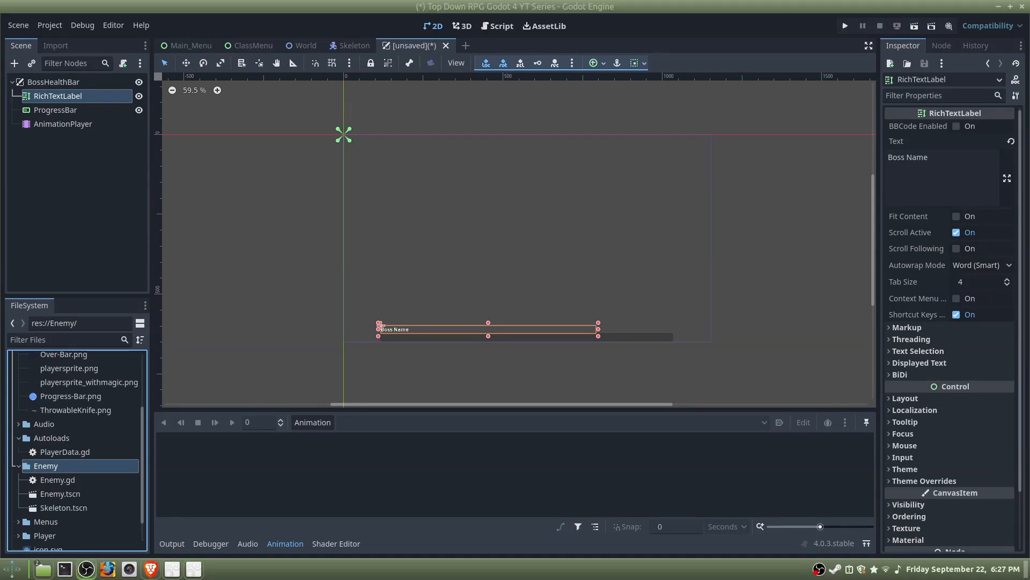
pyautogui.rightClick(83, 467)
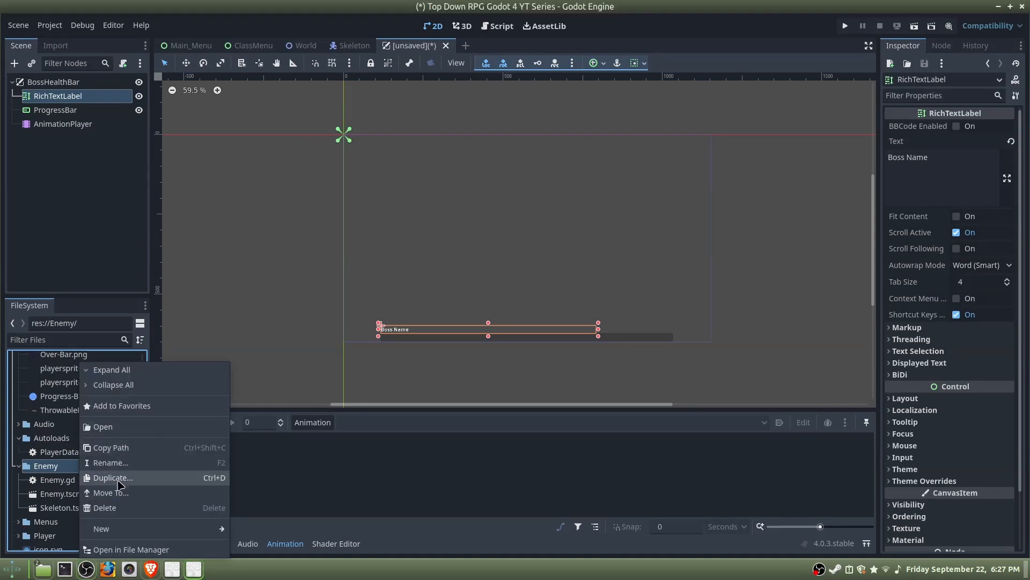
pyautogui.moveTo(161, 528)
pyautogui.click(252, 489)
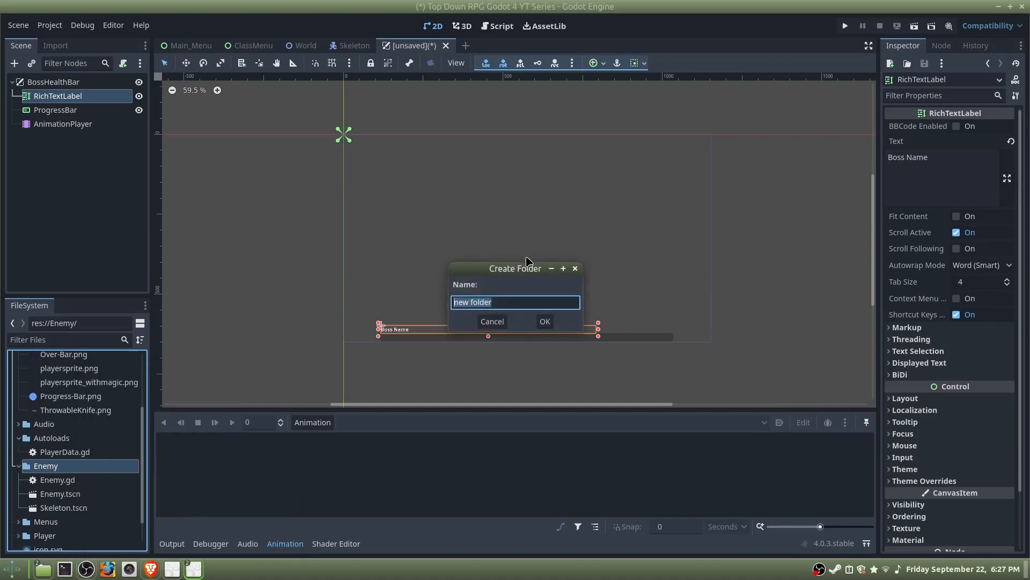
pyautogui.write('Boss')
pyautogui.press('Return')
pyautogui.rightClick(76, 481)
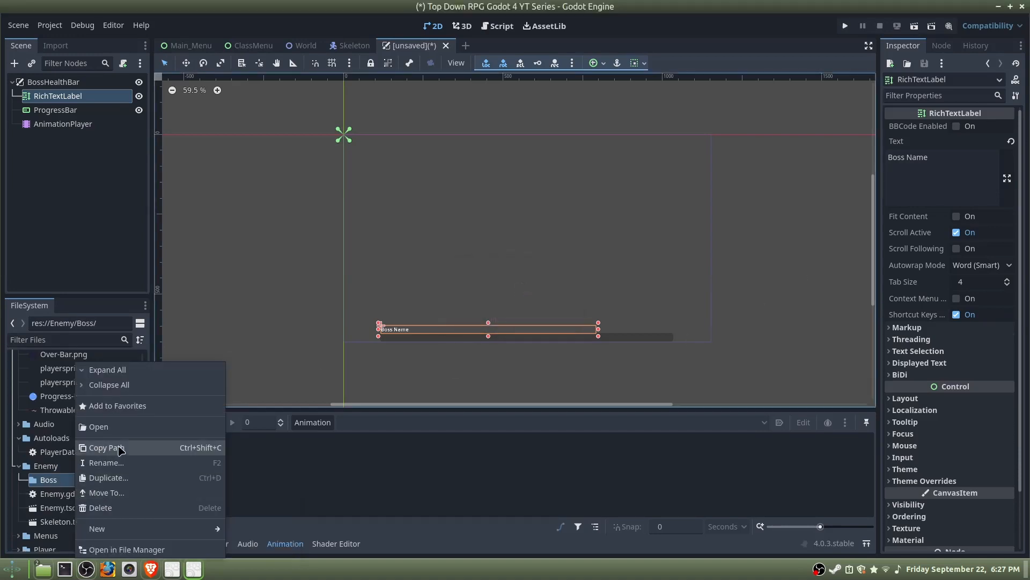
pyautogui.moveTo(120, 528)
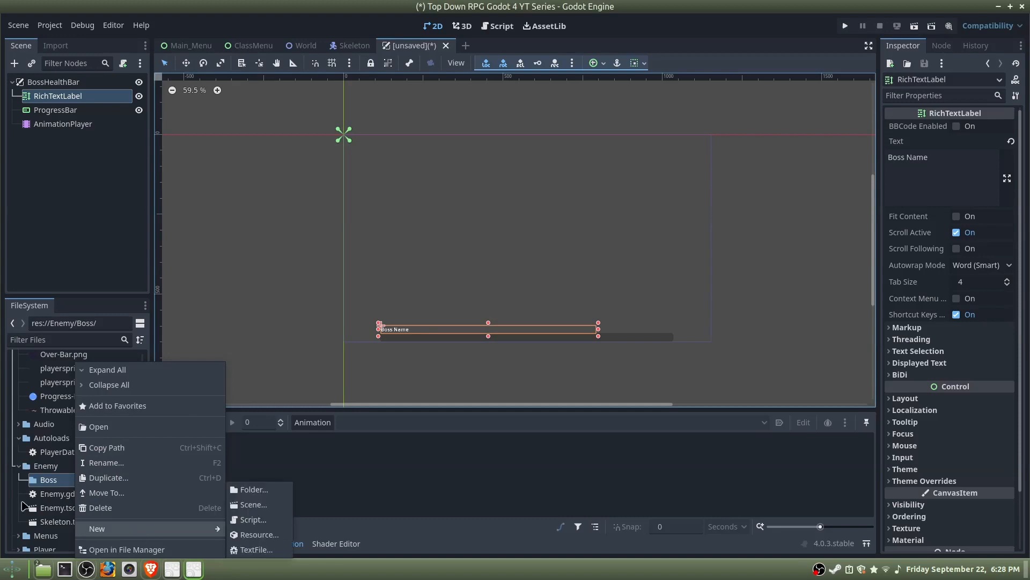
pyautogui.click(224, 25)
# Save the scene as BossHealthBar.tscn in the Enemy/Boss folder.
pyautogui.hotkey('ctrl', 's')
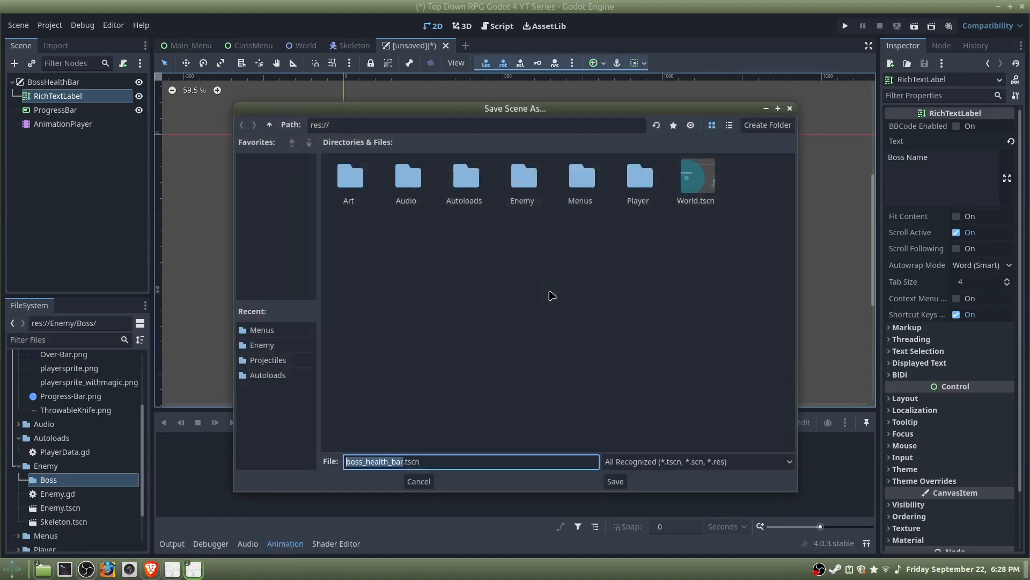
pyautogui.doubleClick(550, 185)
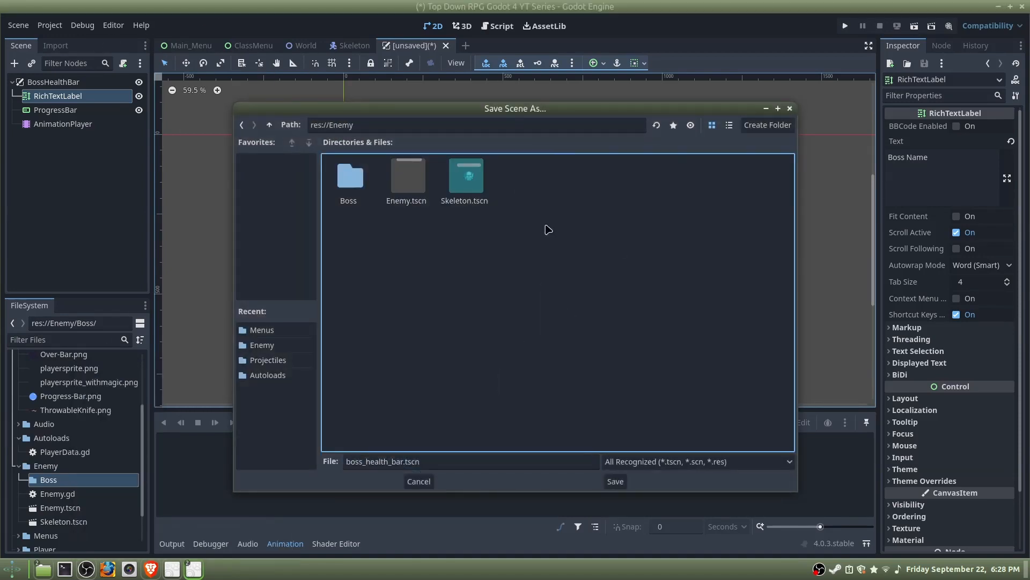
pyautogui.doubleClick(351, 180)
pyautogui.click(404, 461)
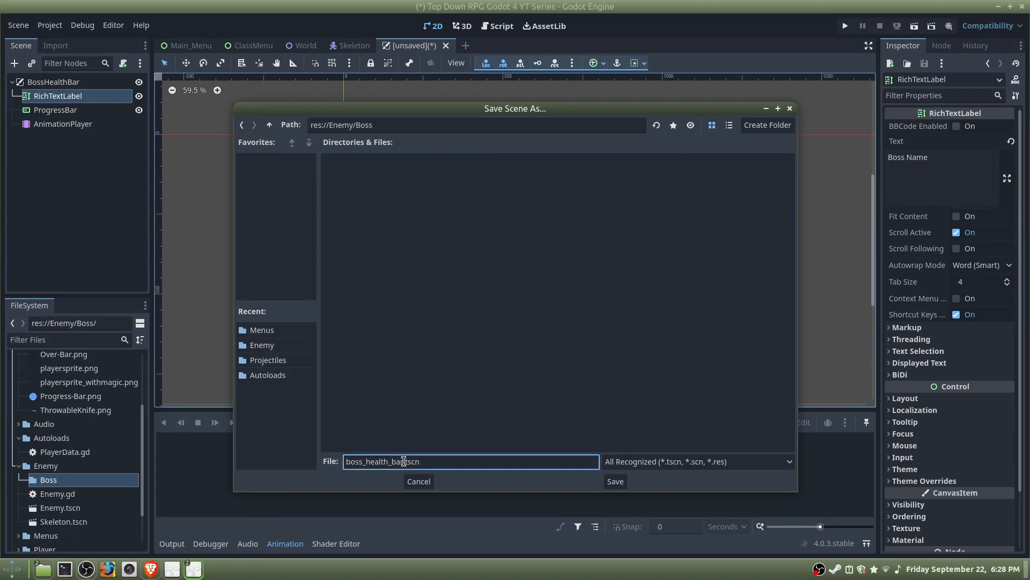
pyautogui.moveTo(403, 462); pyautogui.dragTo(295, 457)
pyautogui.write('BossHealthBar')
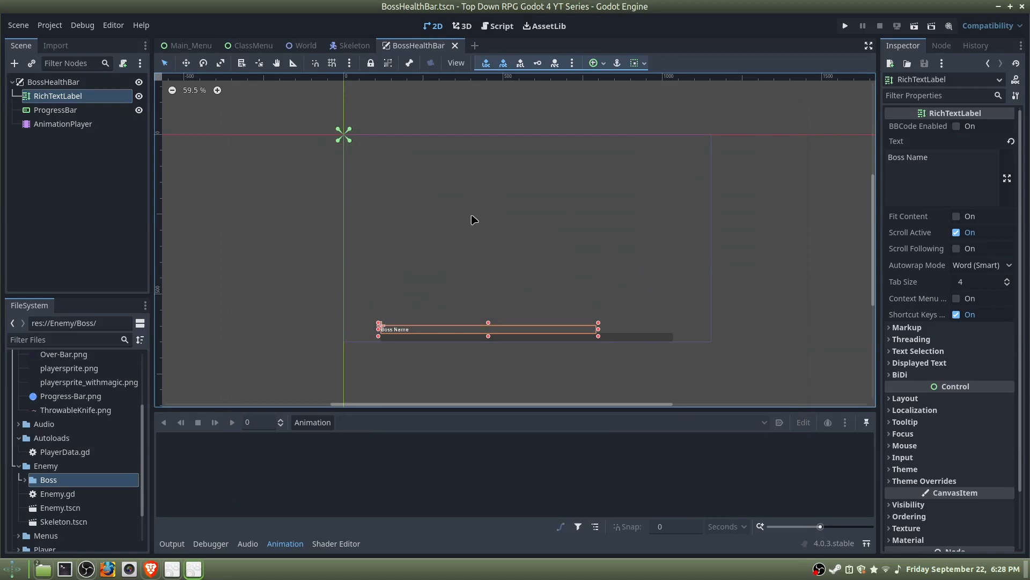
pyautogui.moveTo(536, 332); pyautogui.dragTo(498, 276, button='middle')
pyautogui.moveTo(556, 233); pyautogui.dragTo(617, 220, button='middle')
pyautogui.scroll(5, 510, 198)
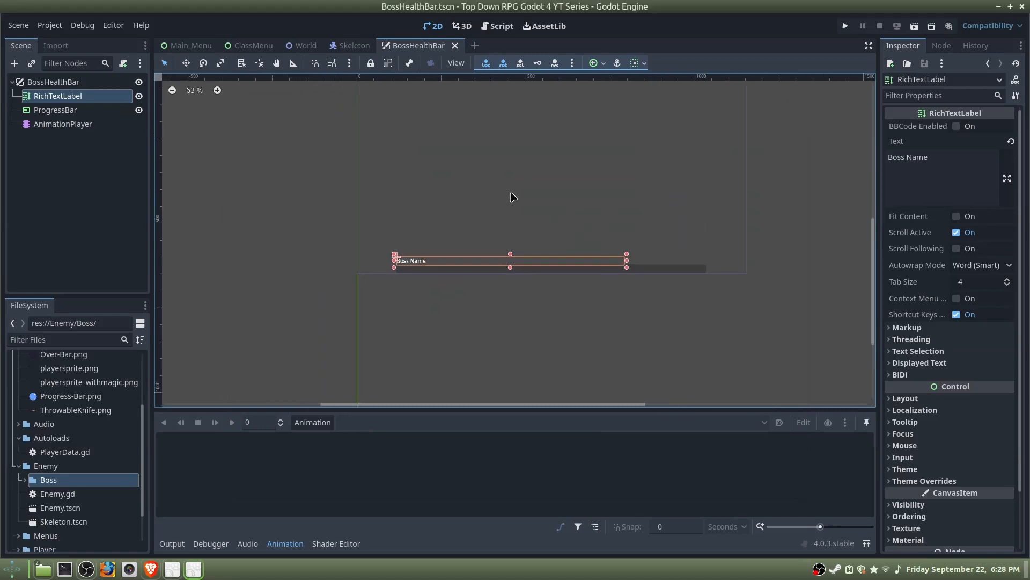
pyautogui.moveTo(559, 190); pyautogui.dragTo(512, 210, button='middle')
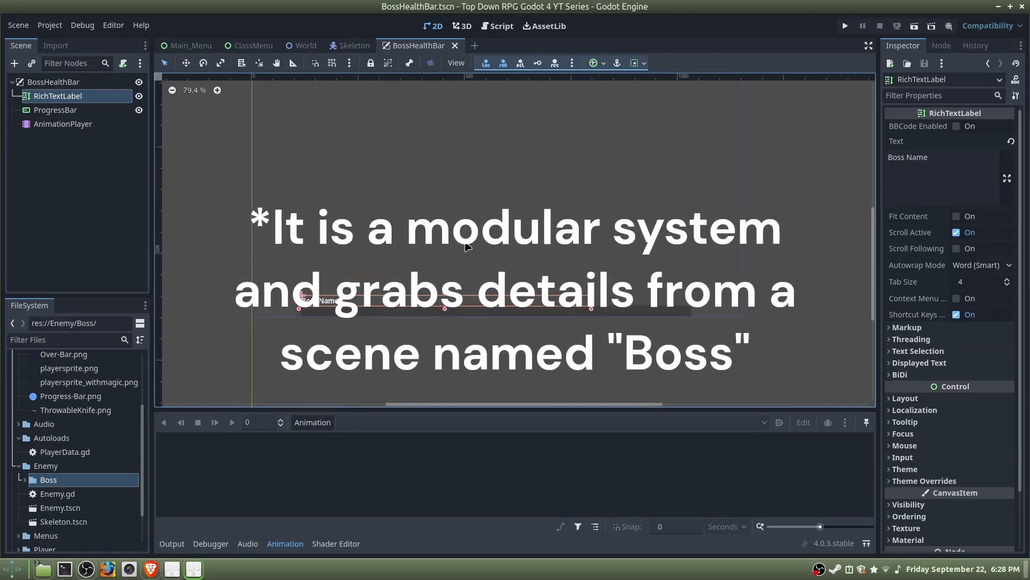
pyautogui.moveTo(579, 205); pyautogui.dragTo(616, 214, button='middle')
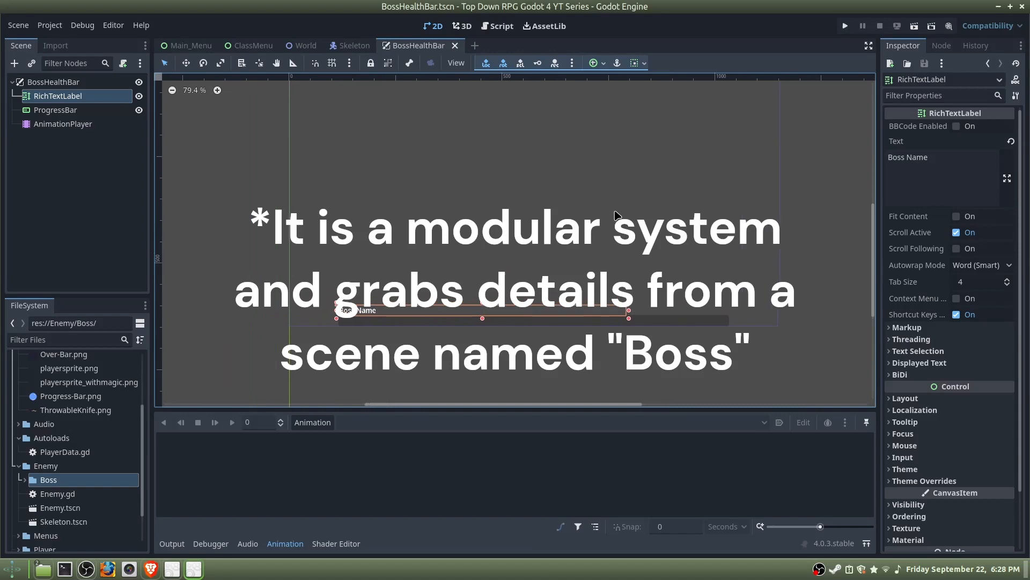
pyautogui.moveTo(511, 171); pyautogui.dragTo(506, 161, button='middle')
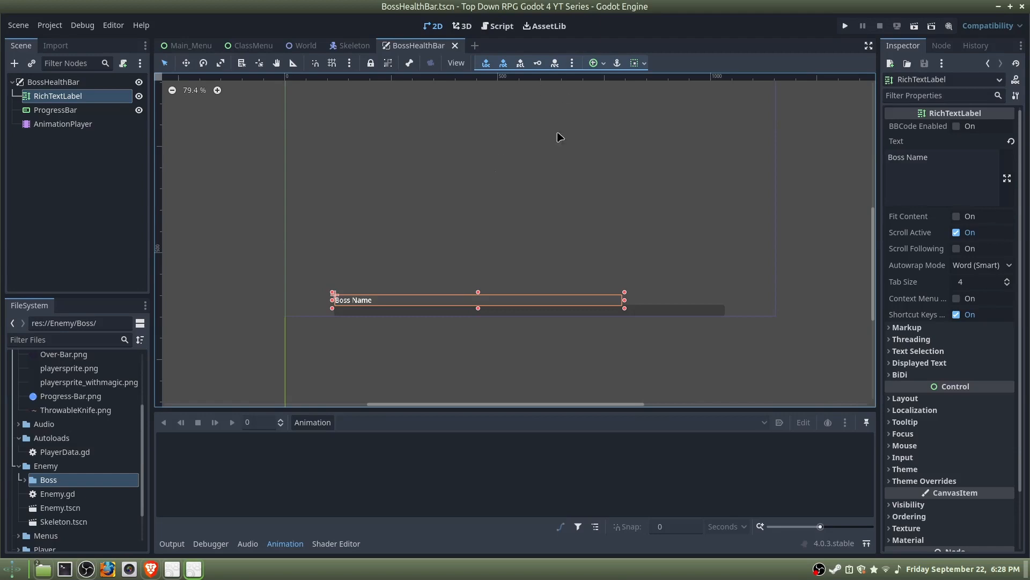
pyautogui.moveTo(549, 171); pyautogui.dragTo(527, 178, button='middle')
pyautogui.scroll(3, 435, 221)
pyautogui.scroll(1, 423, 213)
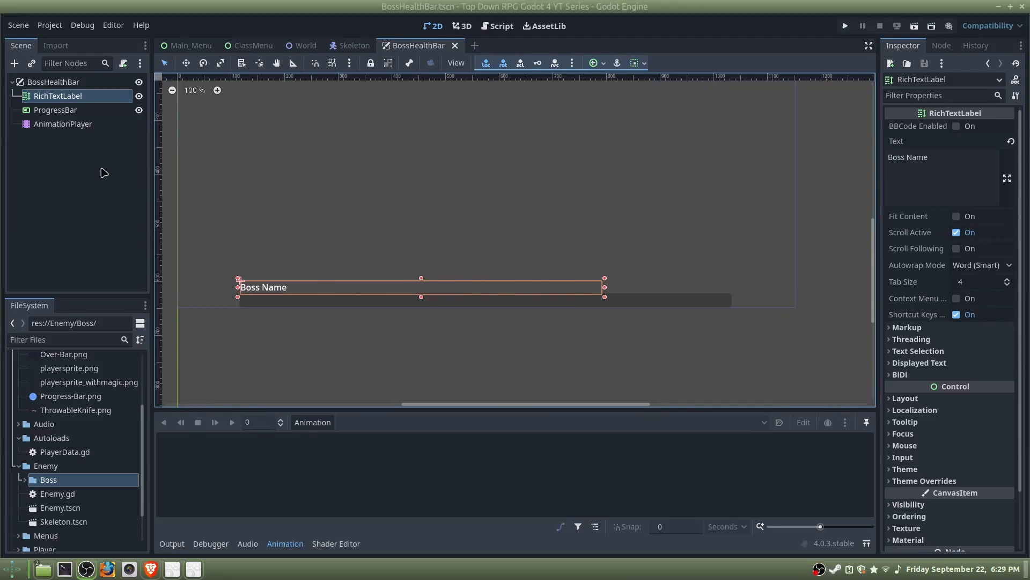
# Create a new animation named "fade in" on the AnimationPlayer.
pyautogui.click(67, 125)
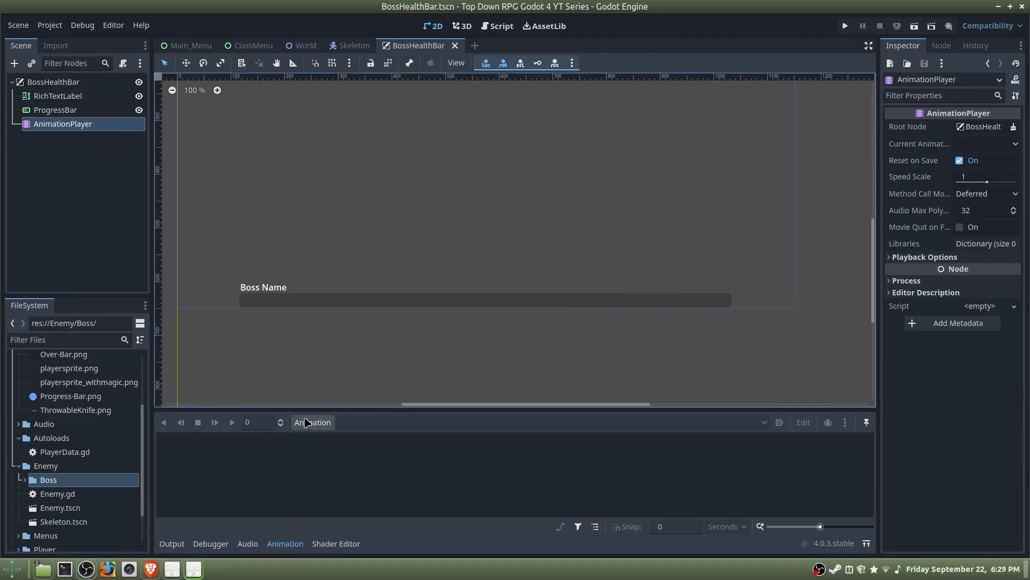
pyautogui.click(314, 423)
pyautogui.click(336, 438)
pyautogui.write('Fad')
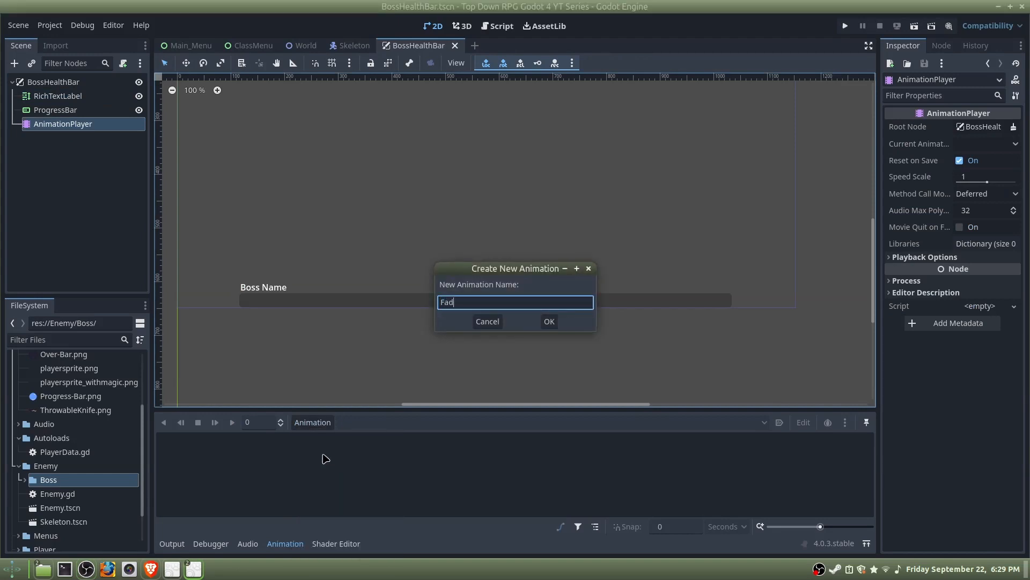
pyautogui.write('e in')
pyautogui.press('Return')
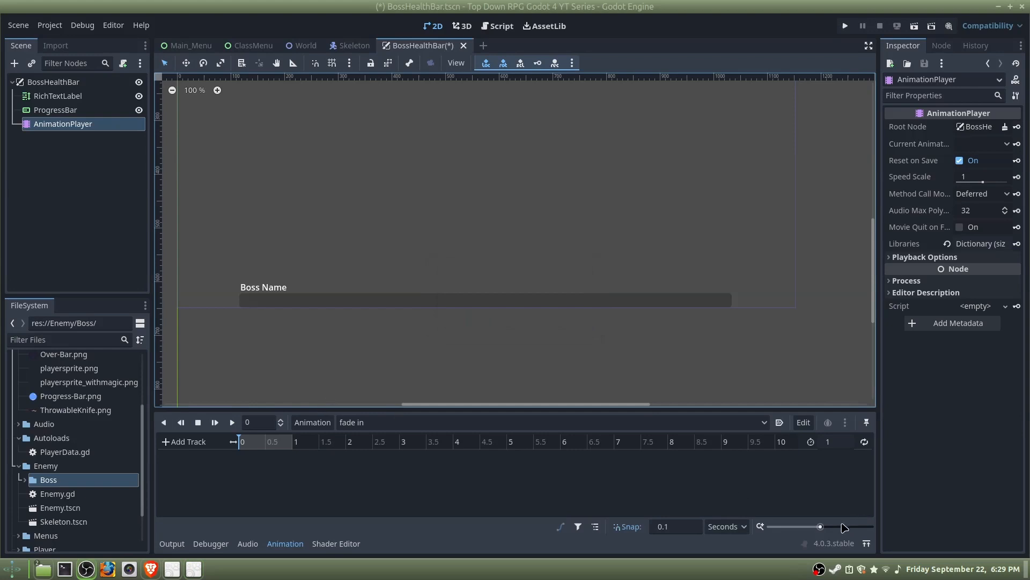
# Add a Modulate track for the RichTextLabel to the fade in animation, with a fully transparent key at 0 seconds.
pyautogui.moveTo(821, 527); pyautogui.dragTo(829, 528)
pyautogui.click(114, 99)
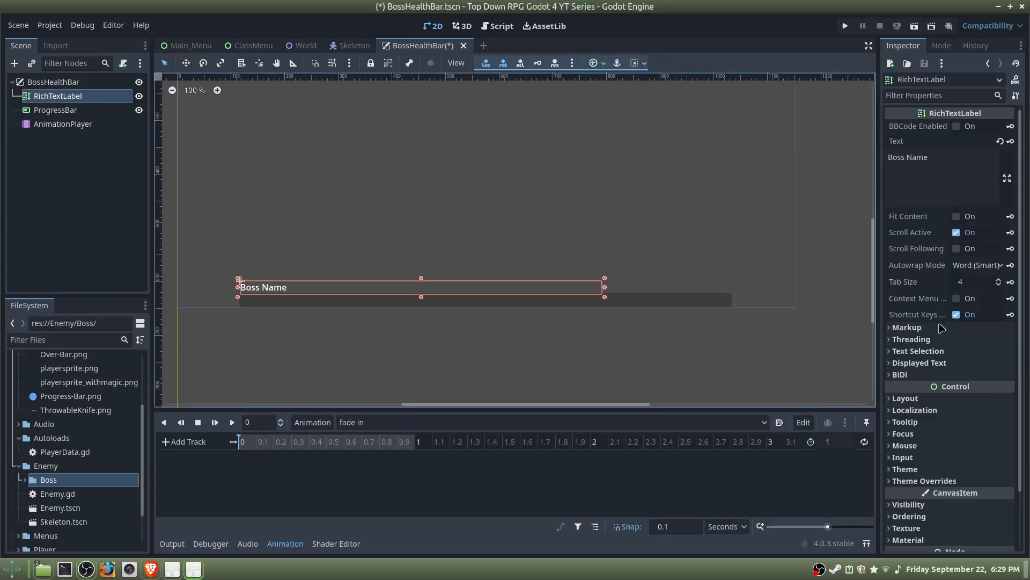
pyautogui.scroll(-2, 961, 430)
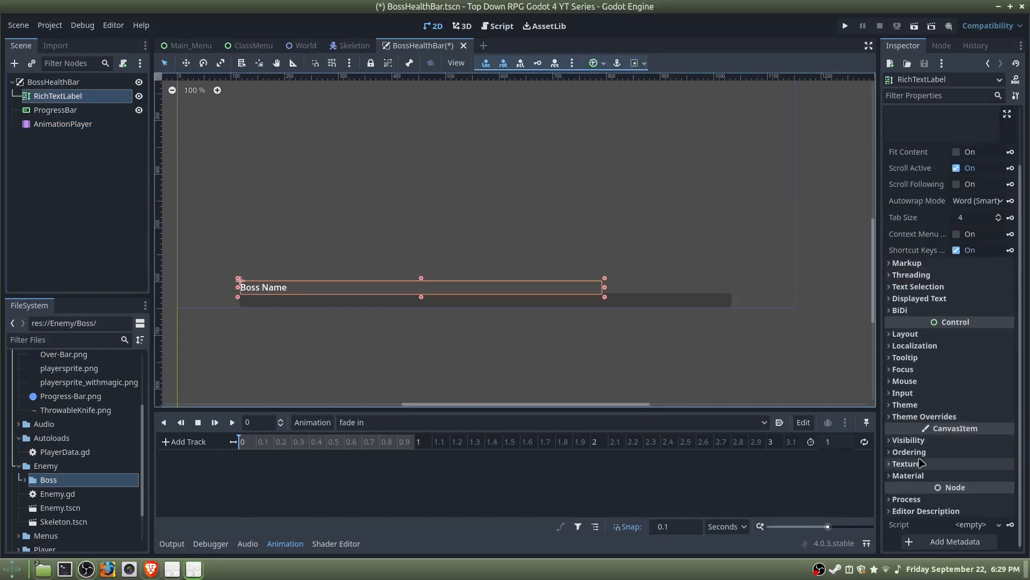
pyautogui.click(929, 444)
pyautogui.scroll(-3, 926, 456)
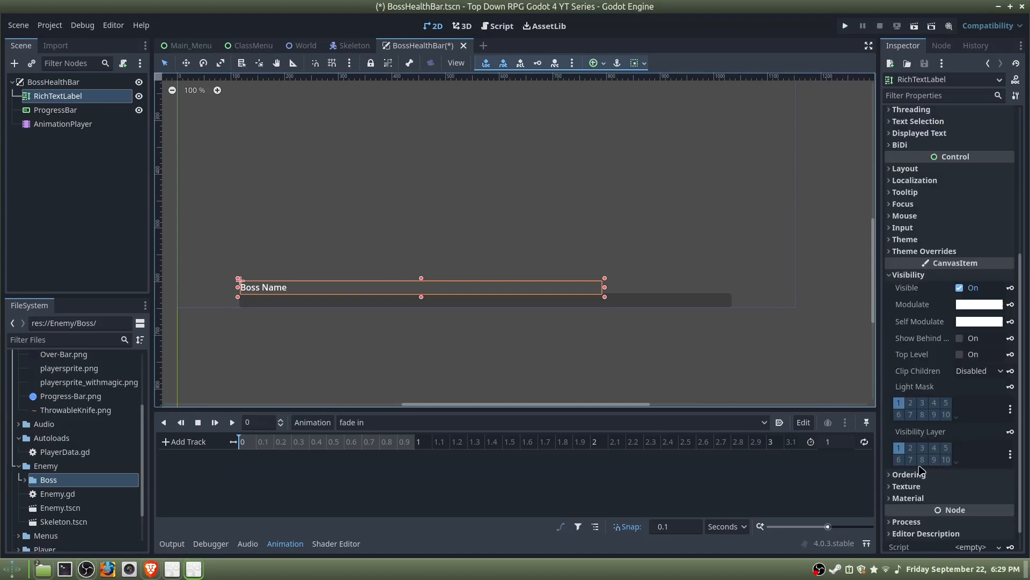
pyautogui.click(976, 309)
pyautogui.click(929, 322)
pyautogui.click(1011, 305)
pyautogui.moveTo(907, 240); pyautogui.dragTo(878, 241)
pyautogui.click(561, 322)
# Key the RichTextLabel's Modulate as opaque white at 1 second.
pyautogui.click(417, 442)
pyautogui.click(975, 305)
pyautogui.click(1010, 307)
pyautogui.click(1010, 305)
# Add a Modulate track for the ProgressBar with an opaque white key at 1 second.
pyautogui.click(59, 111)
pyautogui.click(923, 431)
pyautogui.scroll(-3, 925, 437)
pyautogui.click(1010, 296)
pyautogui.click(561, 321)
# Key the ProgressBar's Modulate as fully transparent at 0 seconds and save the scene.
pyautogui.click(241, 442)
pyautogui.click(979, 296)
pyautogui.click(1010, 295)
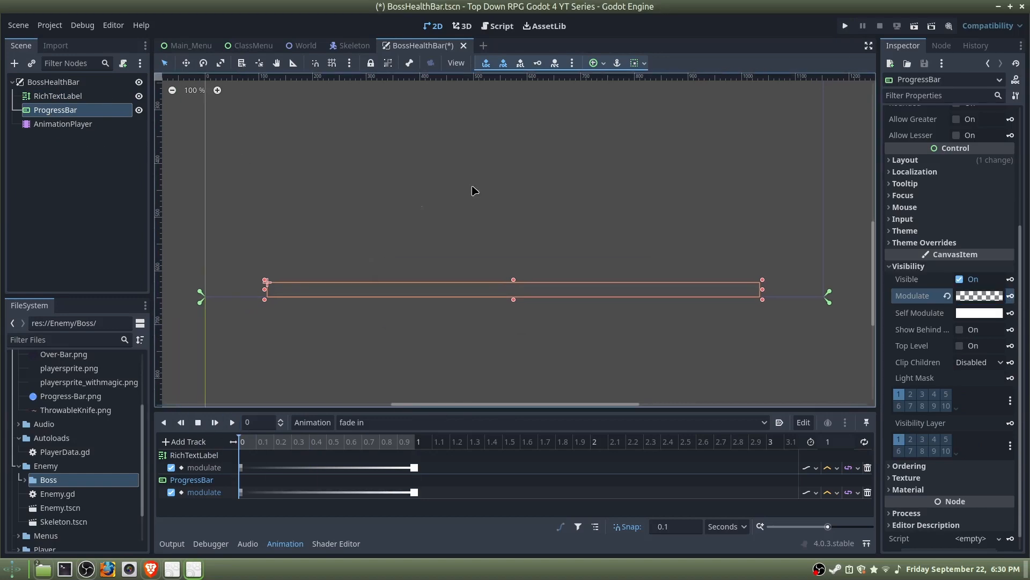
pyautogui.hotkey('ctrl', 's')
# Attach a new GDScript at res://Enemy/Boss/BossHealthBar.gd to the BossHealthBar root node using the Object: Empty template.
pyautogui.moveTo(308, 125); pyautogui.dragTo(311, 201, button='middle')
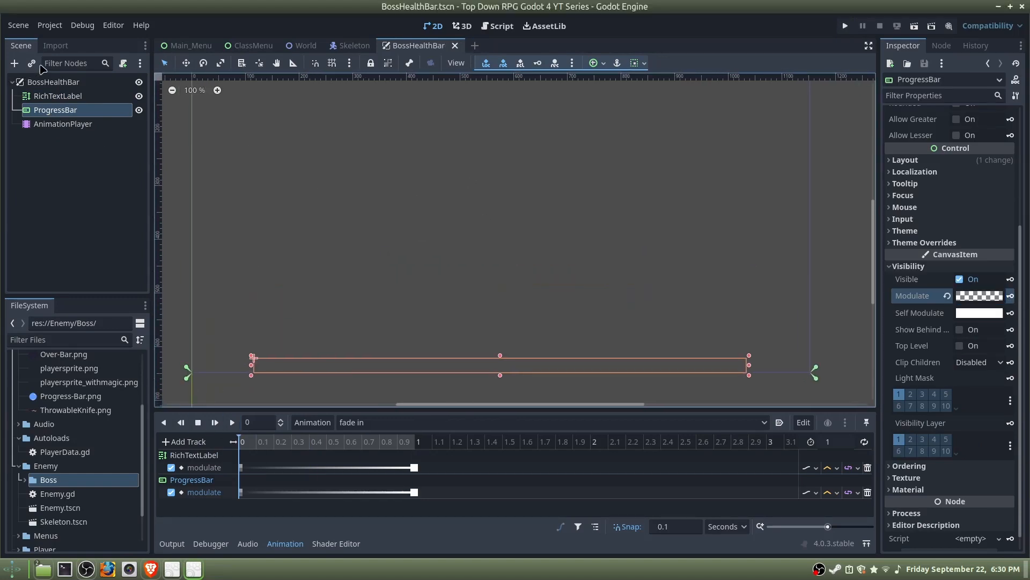
pyautogui.click(67, 82)
pyautogui.click(123, 63)
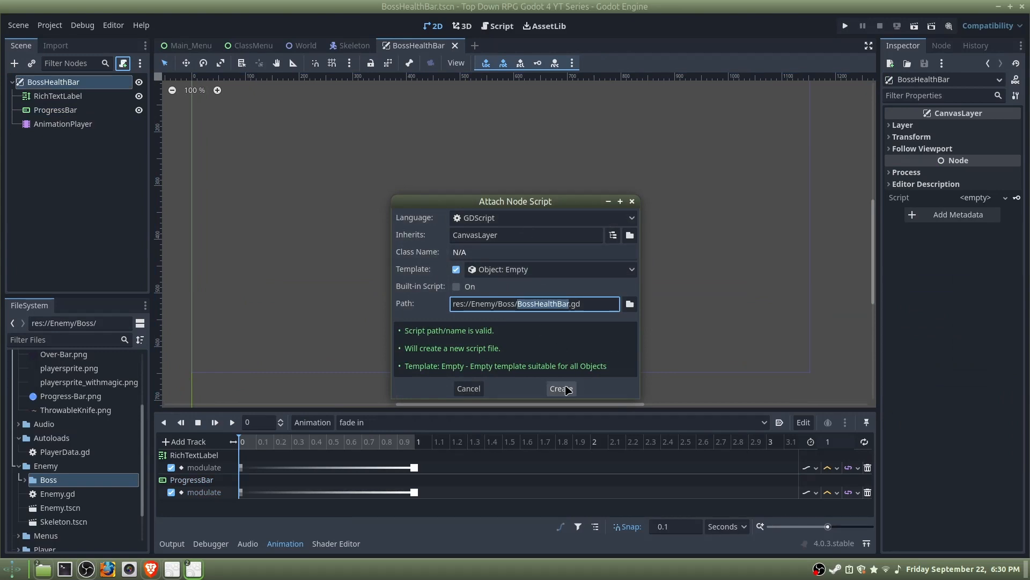
pyautogui.click(562, 388)
pyautogui.click(442, 113)
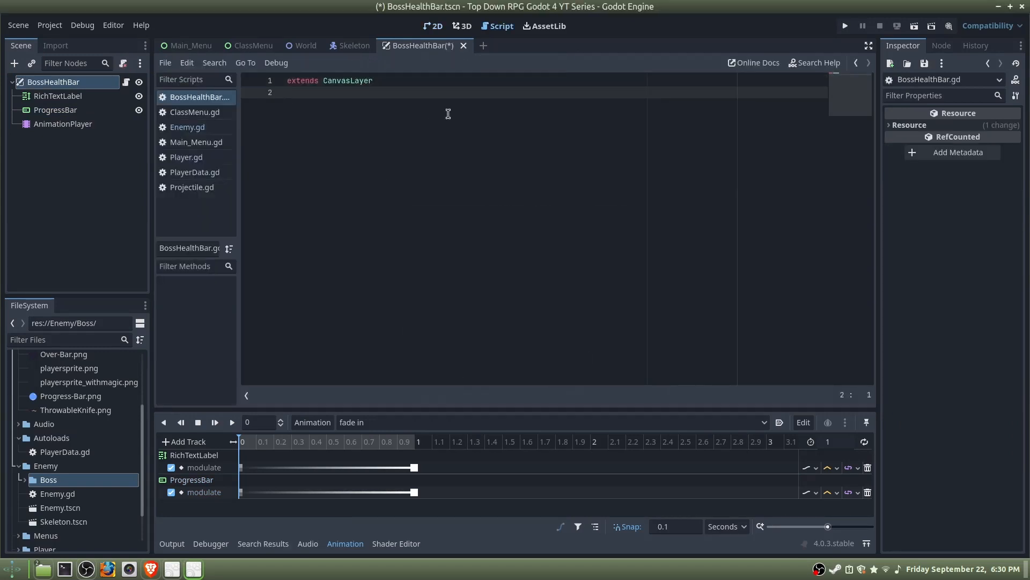
pyautogui.press('Return')
pyautogui.write('@onready ')
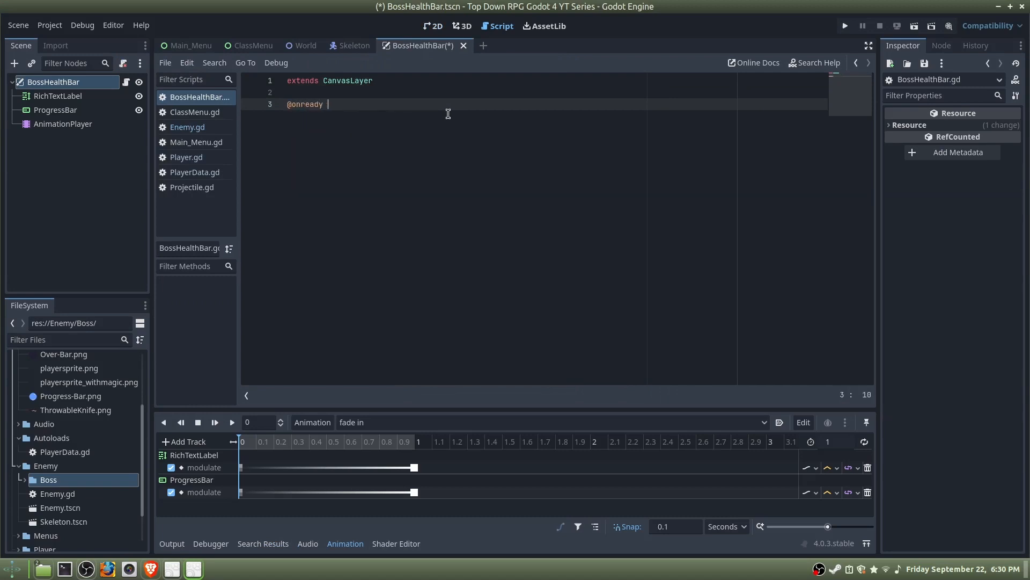
pyautogui.write('var HealthProg = $ProgressBar')
pyautogui.press('Return')
pyautogui.write('@onready var')
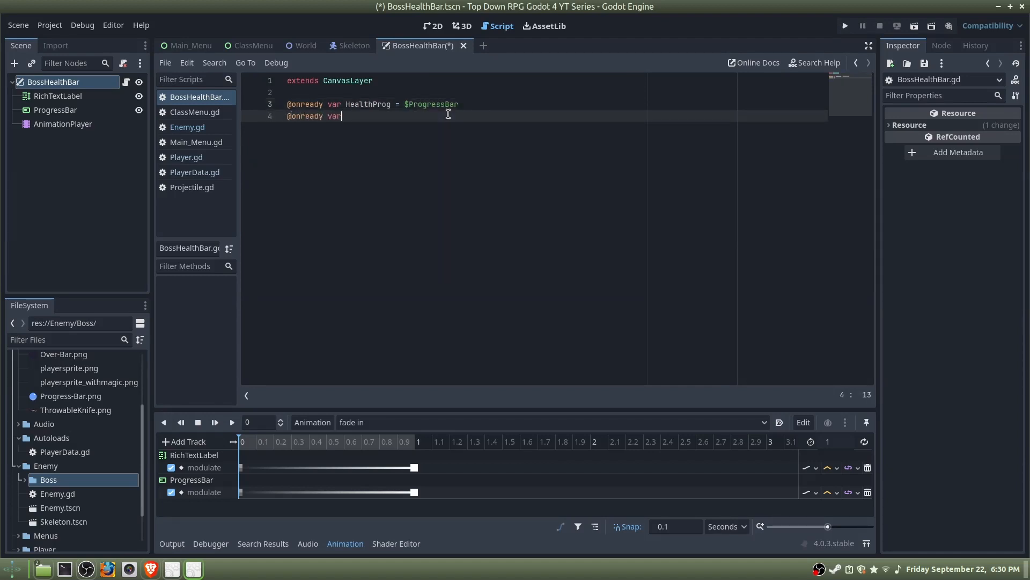
pyautogui.write(' Bossname = $Rich')
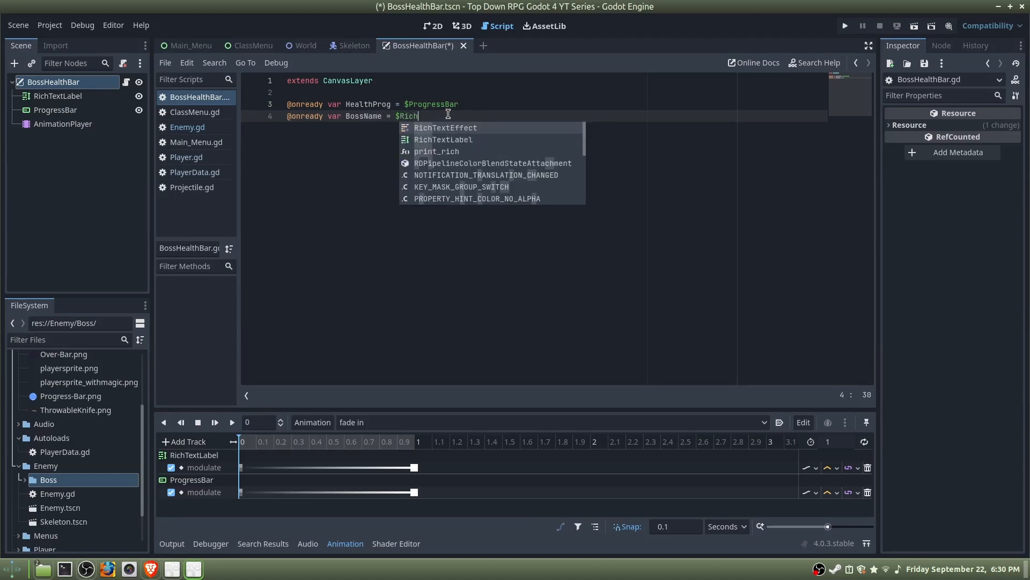
pyautogui.press('Return')
pyautogui.press('Return')
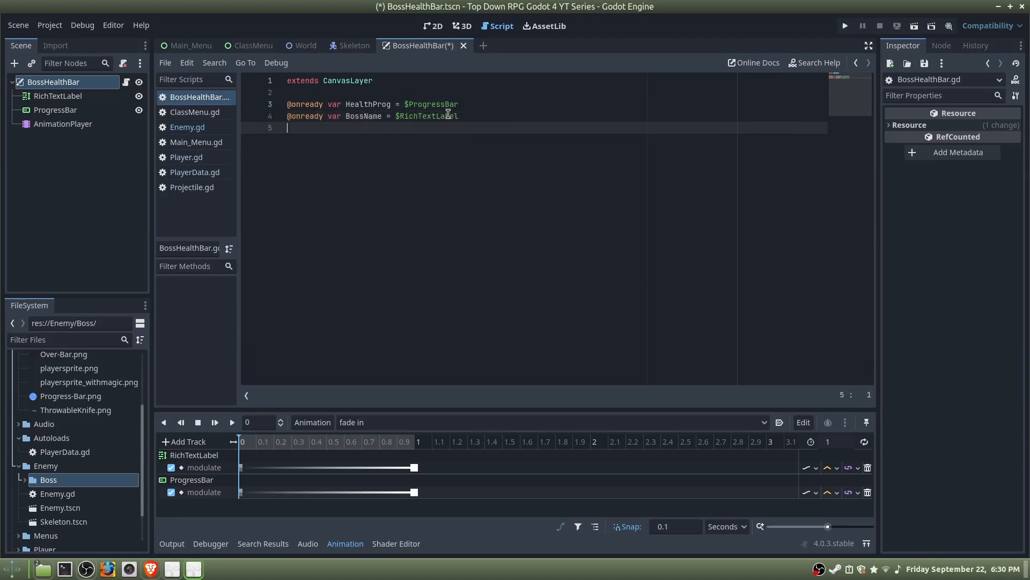
# Add a _ready() function that stores get_parent().get_node("Boss") in a local variable named Boss.
pyautogui.press('Return')
pyautogui.write('func ')
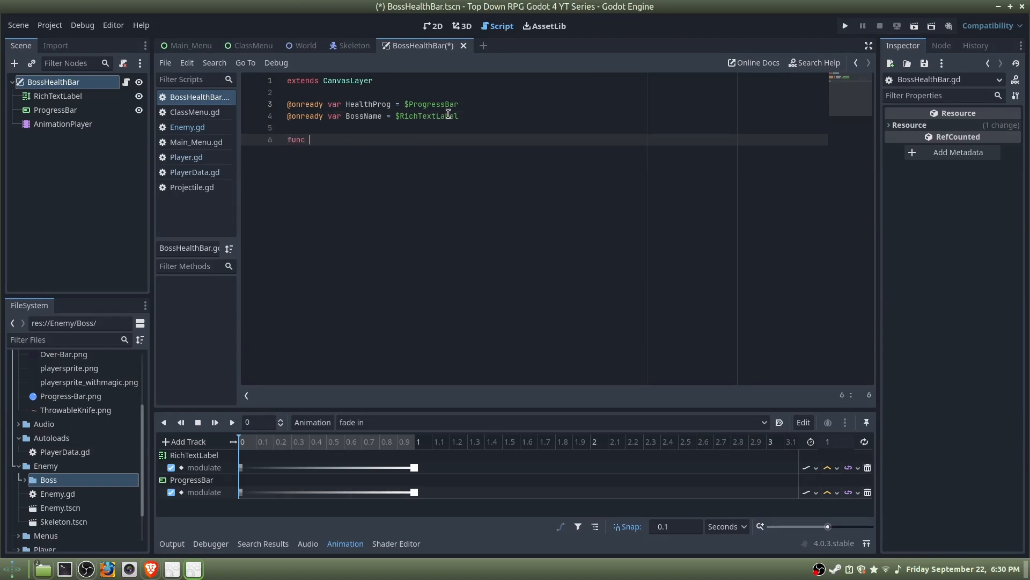
pyautogui.write('_ready():')
pyautogui.press('Return')
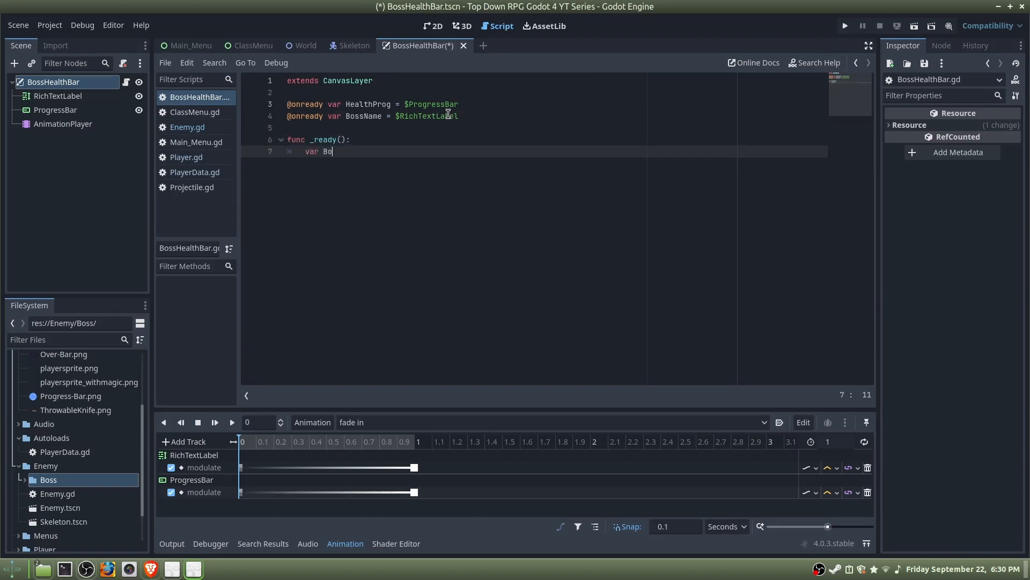
pyautogui.write('var Boss =')
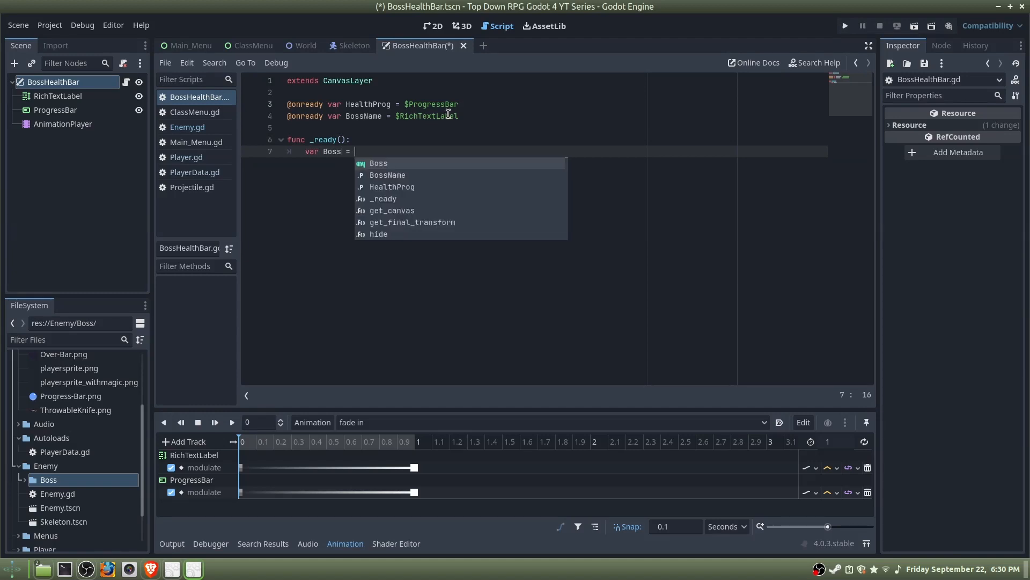
pyautogui.write(' get_parent()')
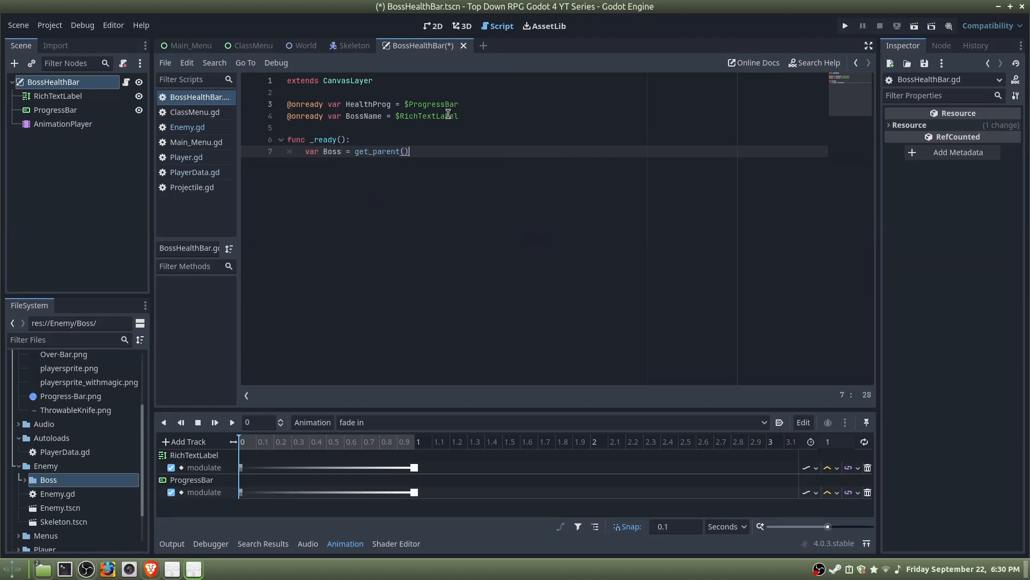
pyautogui.write('.get_node')
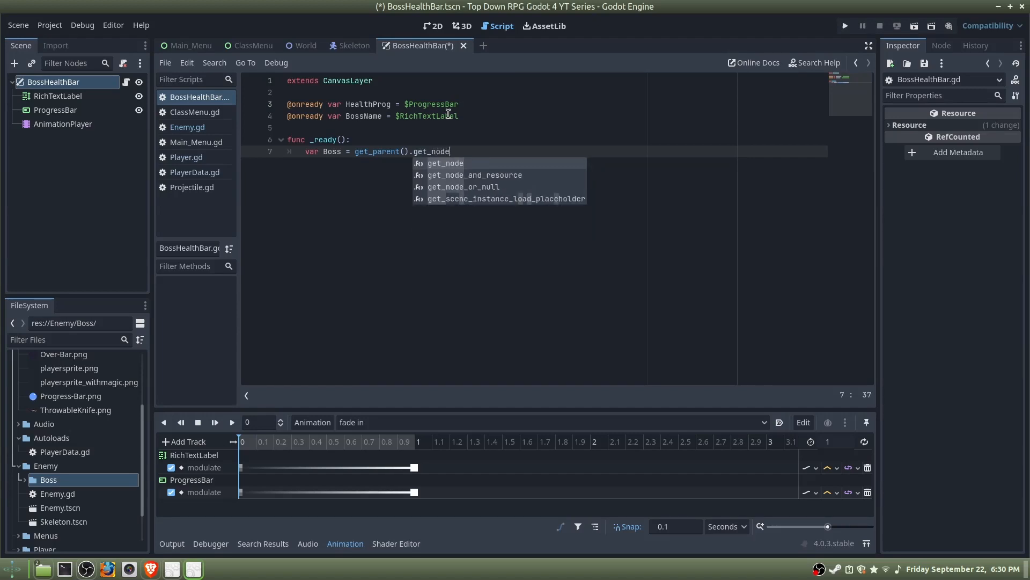
pyautogui.write('("Boss')
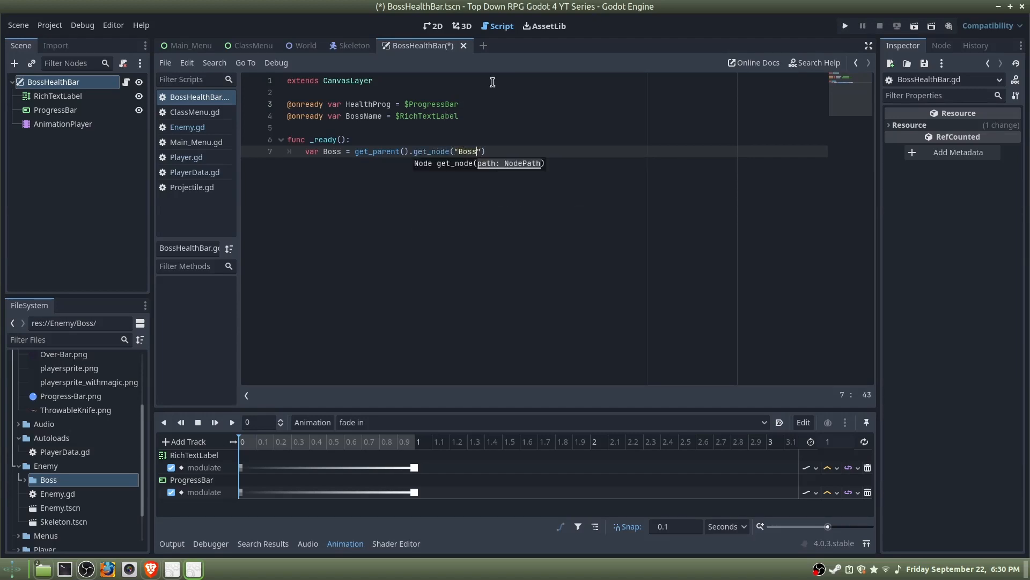
pyautogui.doubleClick(470, 152)
pyautogui.click(502, 144)
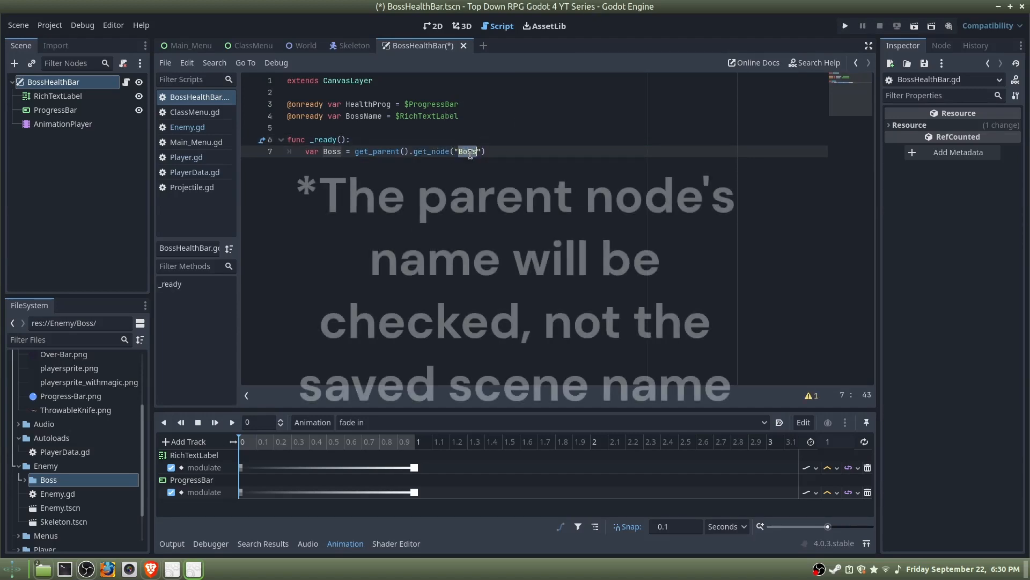
pyautogui.click(505, 141)
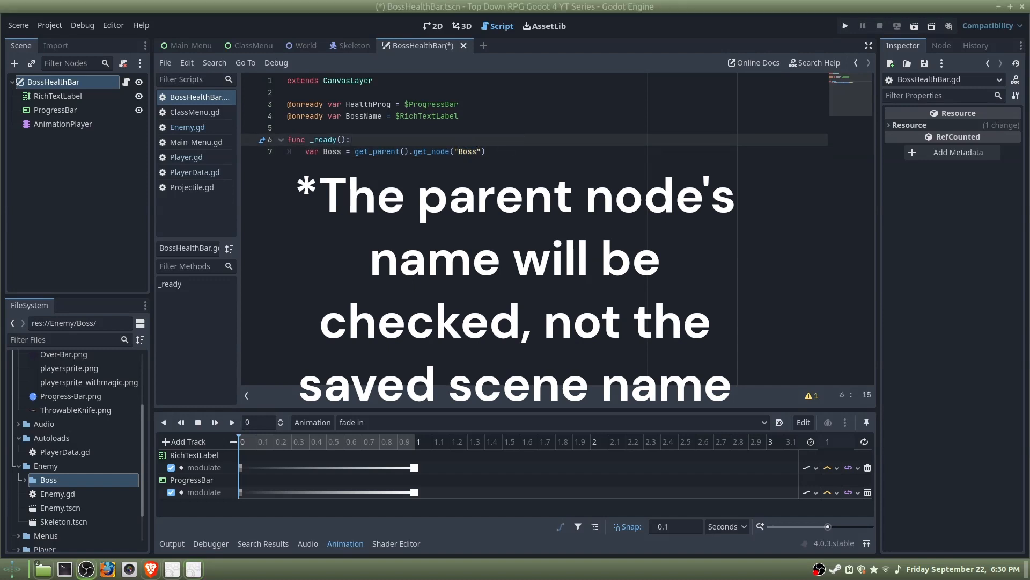
pyautogui.click(460, 152)
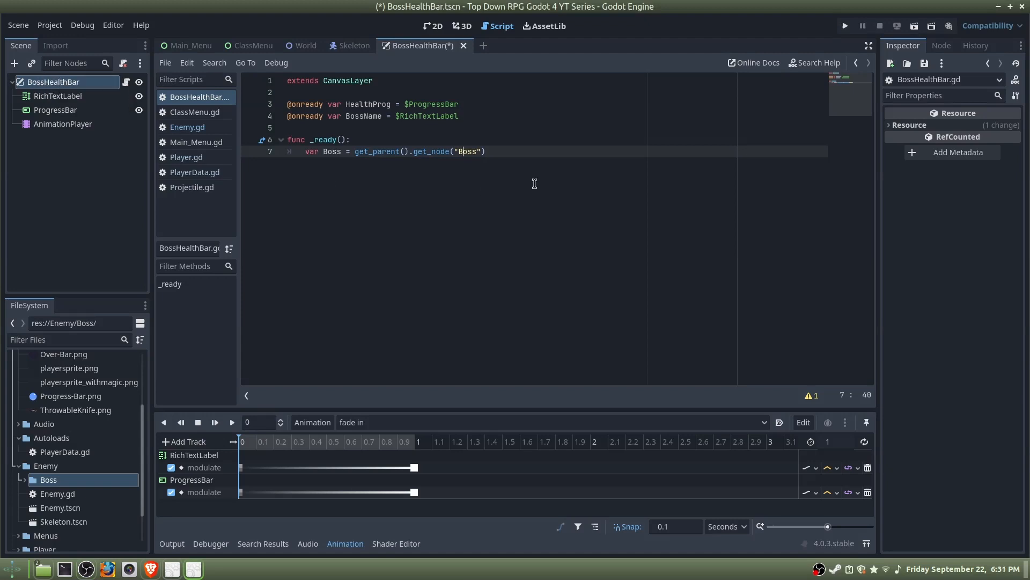
# In _ready(), connect the Boss's bosshealth_changed signal to change_healthbar.
pyautogui.press('Return')
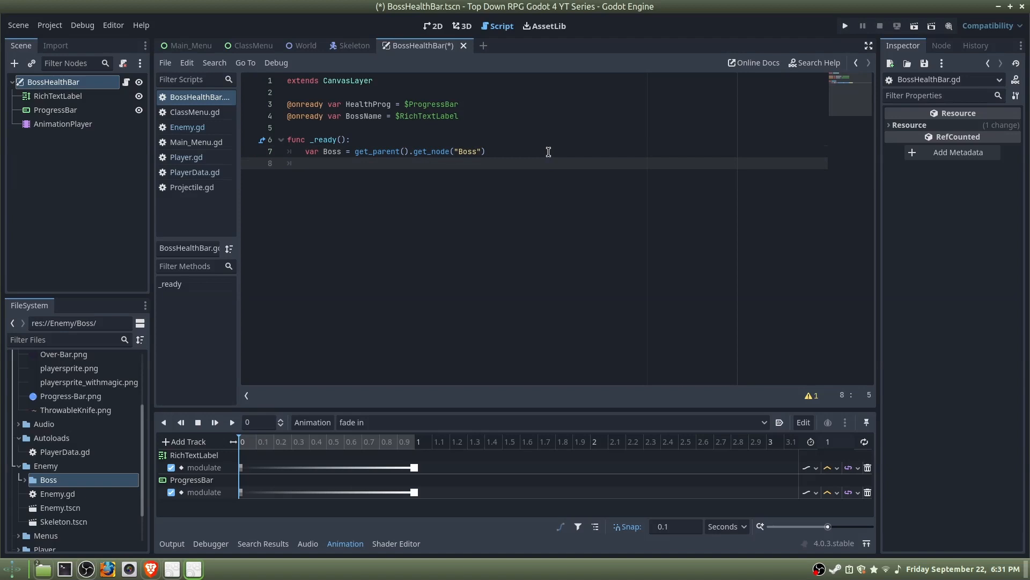
pyautogui.write('Boss.bosshleat')
pyautogui.press('BackSpace')
pyautogui.press('BackSpace')
pyautogui.write('ealth_changed')
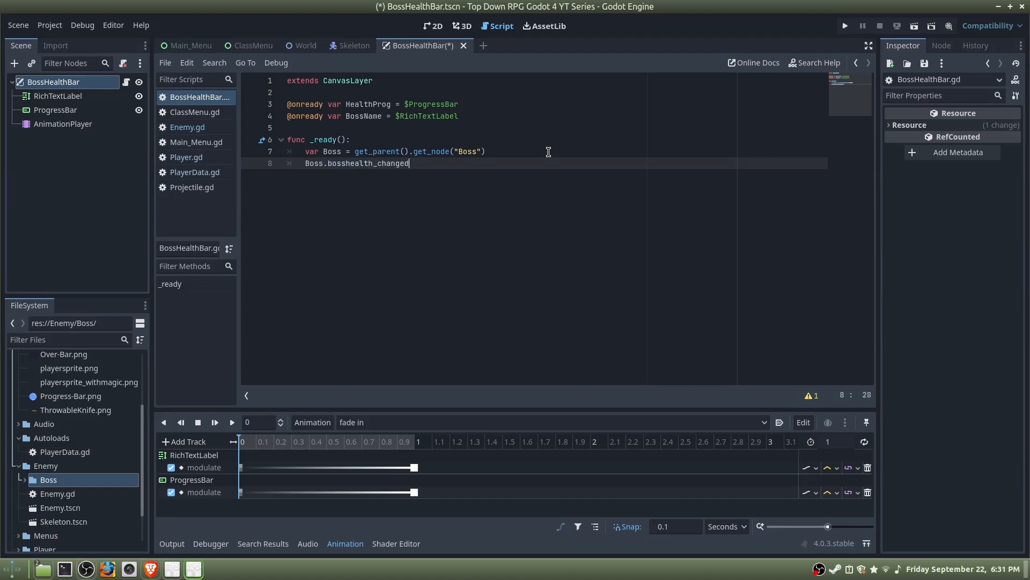
pyautogui.write('.connect(change_healthbar')
pyautogui.press('Return')
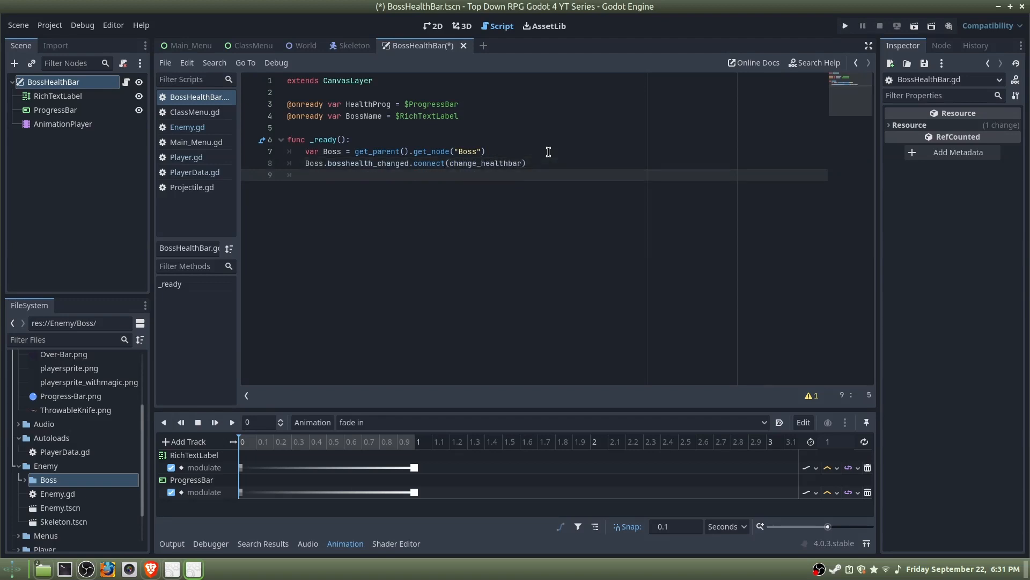
# Connect the Boss's sethealthbar signal to set_healthmax on the next line of _ready().
pyautogui.write('Boss.se')
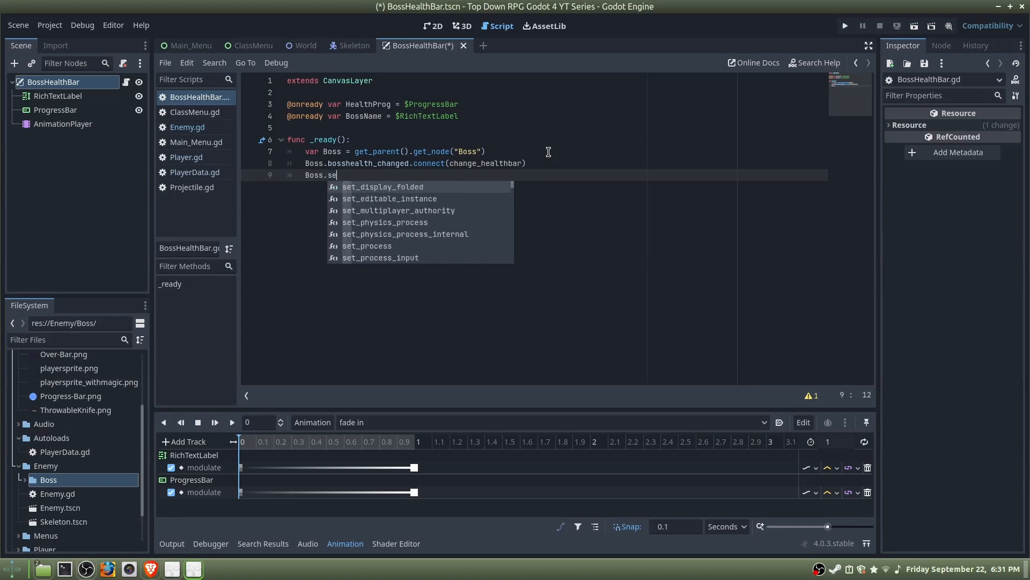
pyautogui.write('thealthbar')
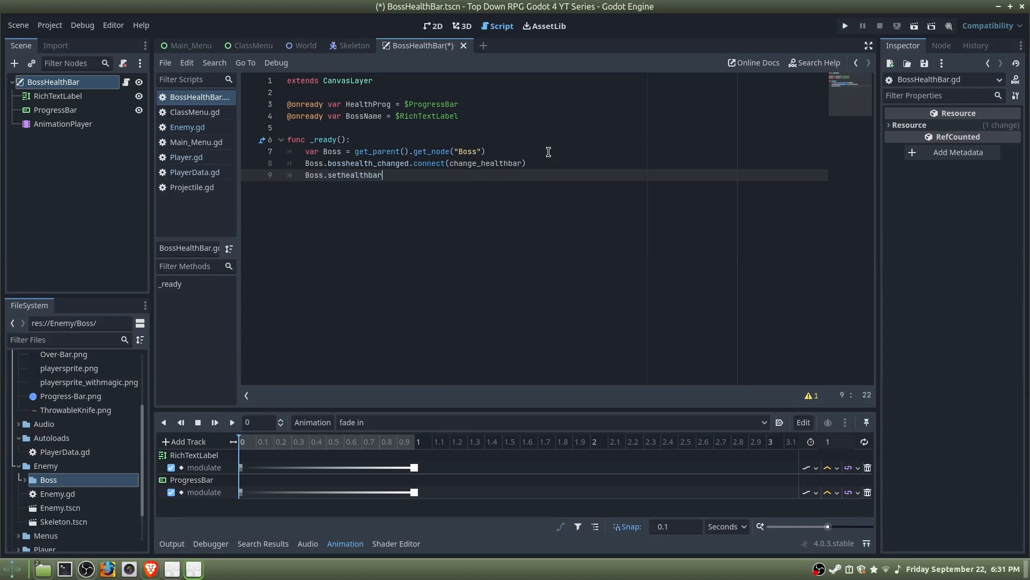
pyautogui.write('.connect(set_healthmax')
pyautogui.press('Return')
# Connect the Boss's setname signal to setname below the sethealthbar connection.
pyautogui.write('B')
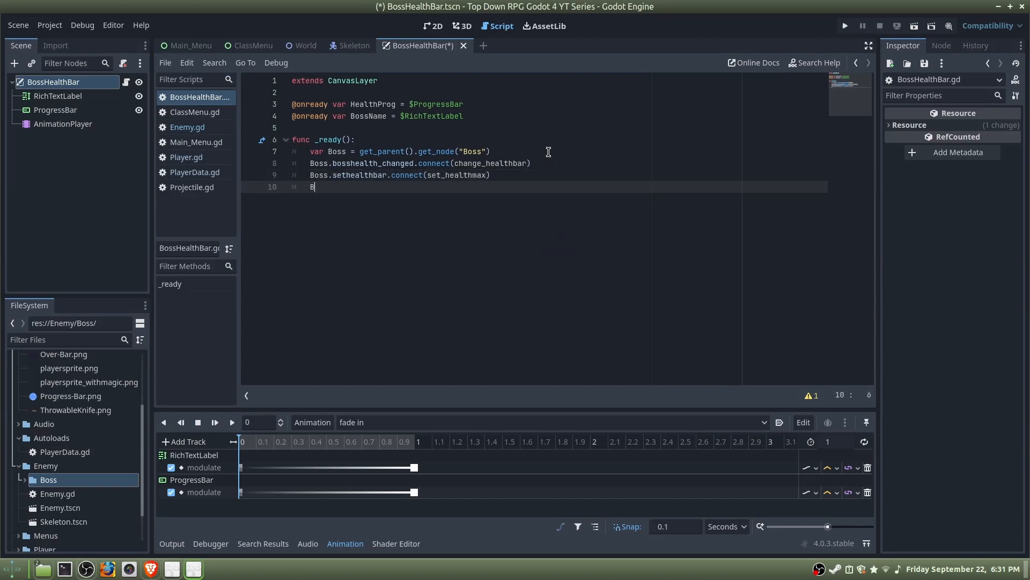
pyautogui.write('oss.setna')
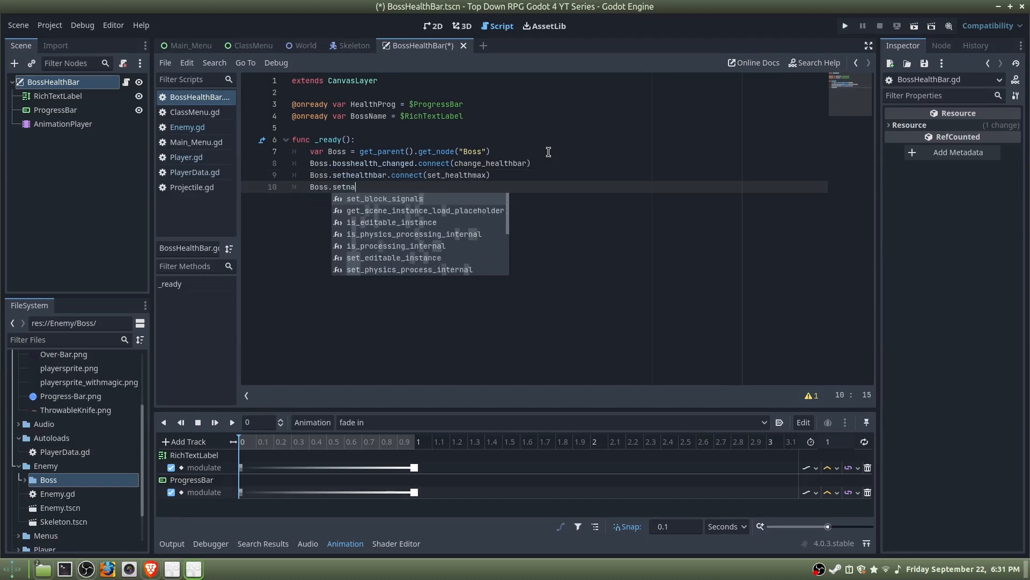
pyautogui.write('me.con')
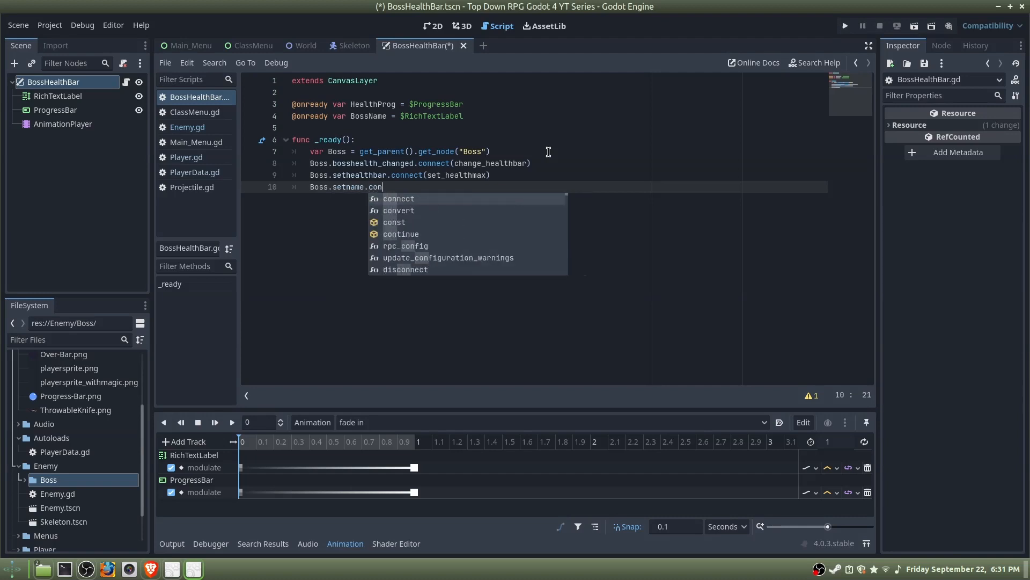
pyautogui.write('nect(setna')
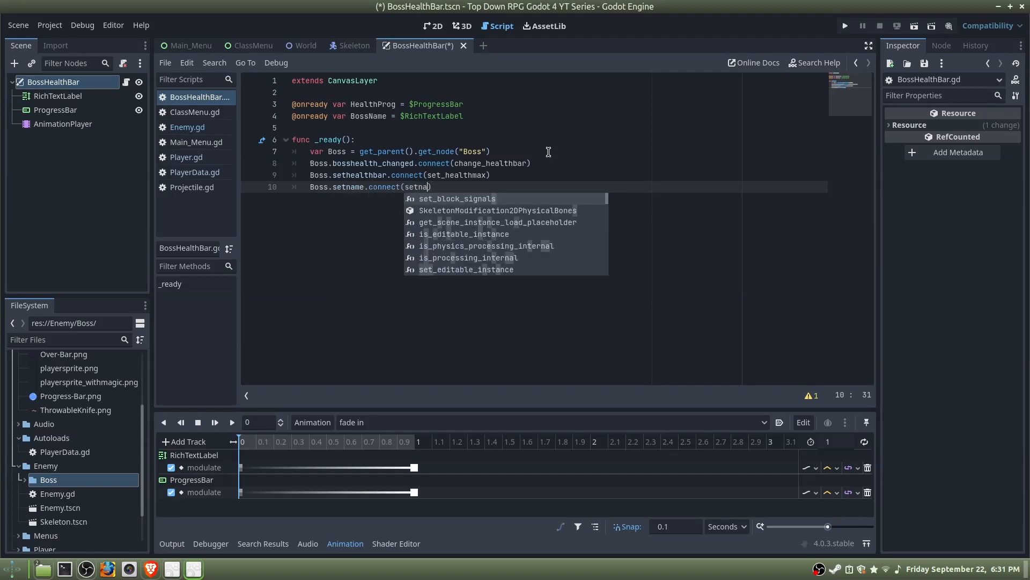
pyautogui.write('me)')
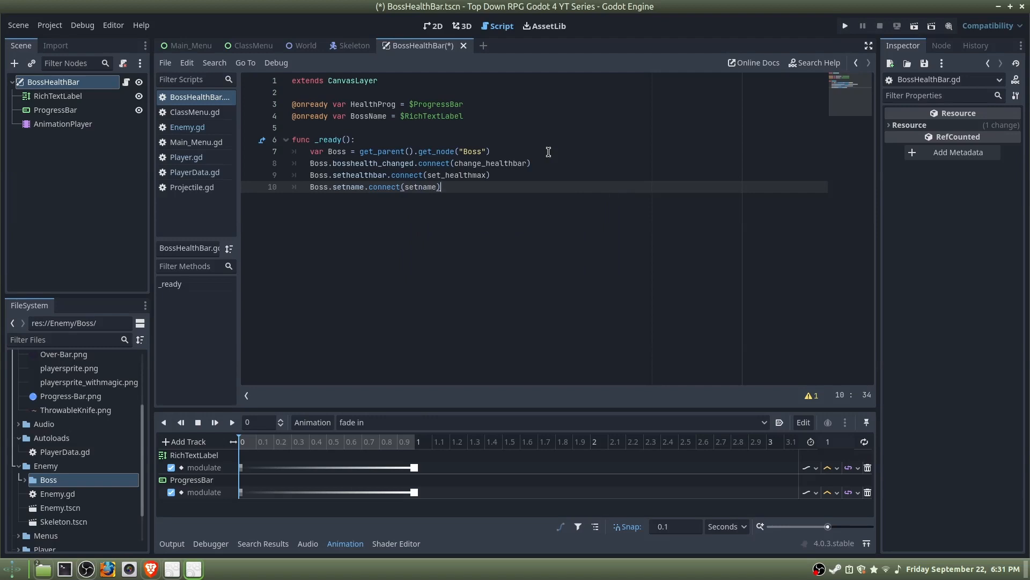
# Finish _ready() with a call to show_healthbar().
pyautogui.press('Return')
pyautogui.write('show_')
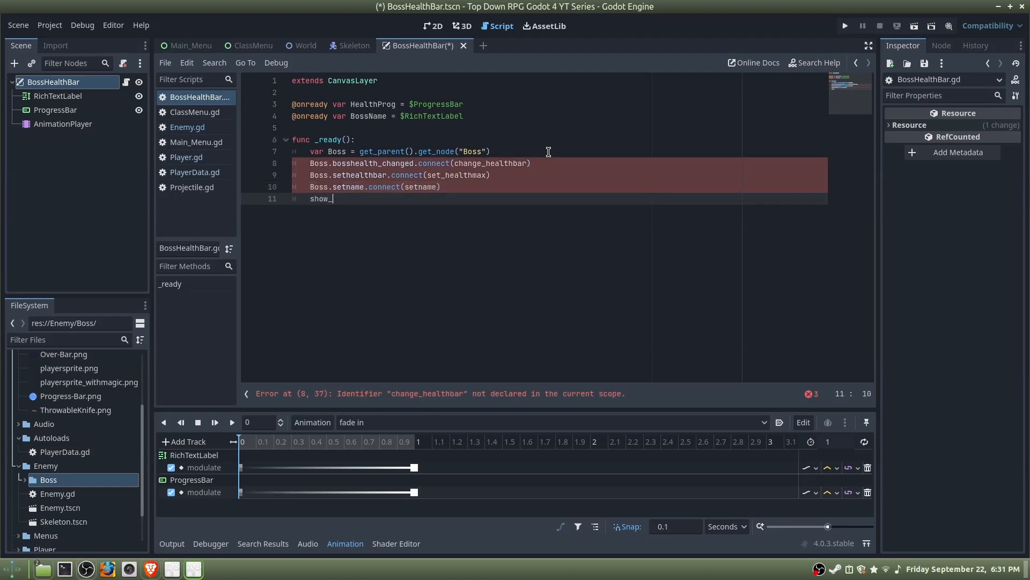
pyautogui.write('healthbar()')
pyautogui.press('Return')
pyautogui.press('Return')
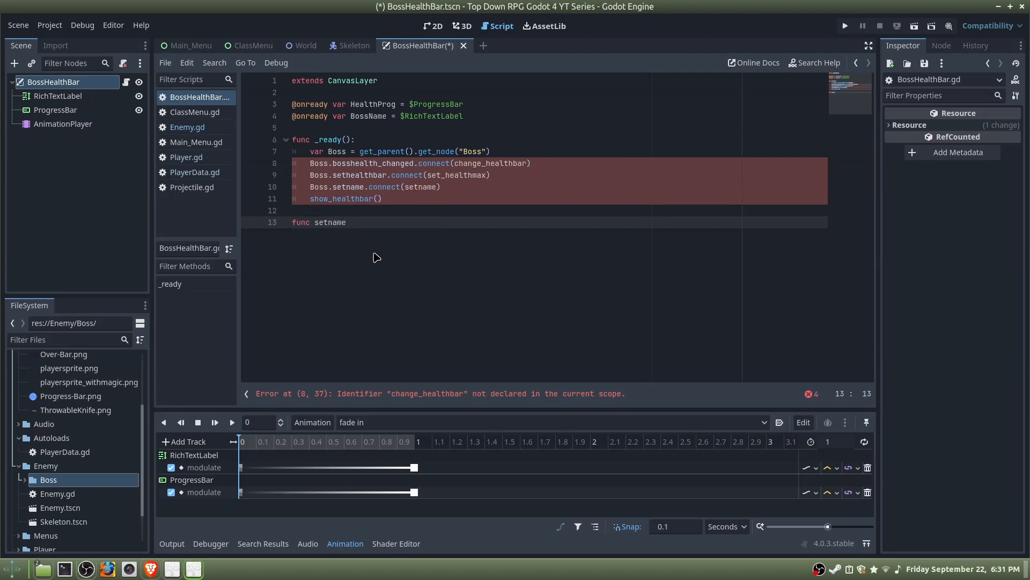
# Write a setname(string) function that assigns string to BossName.text.
pyautogui.write('func setname(string):')
pyautogui.press('Return')
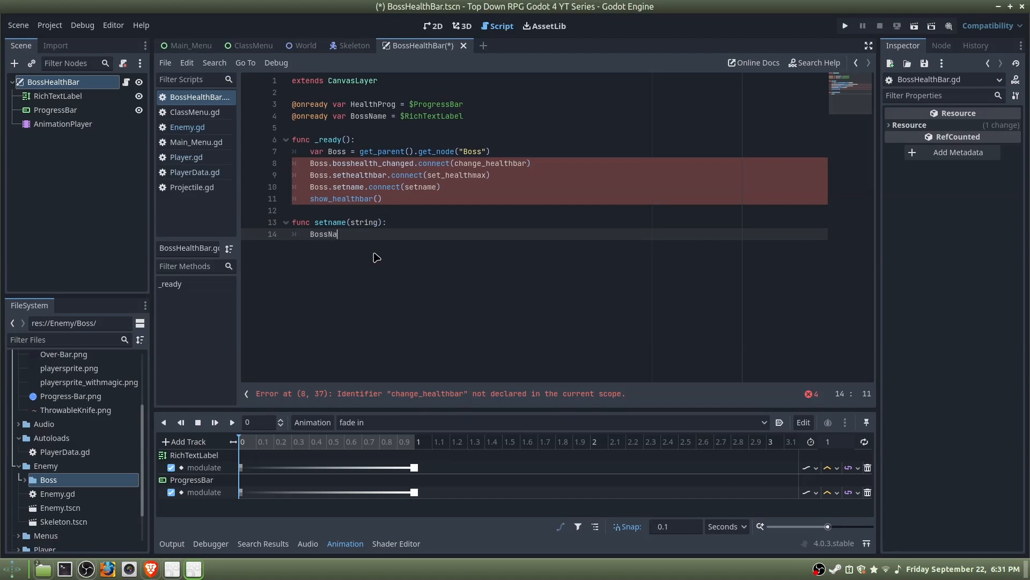
pyautogui.write('BossName.text = ')
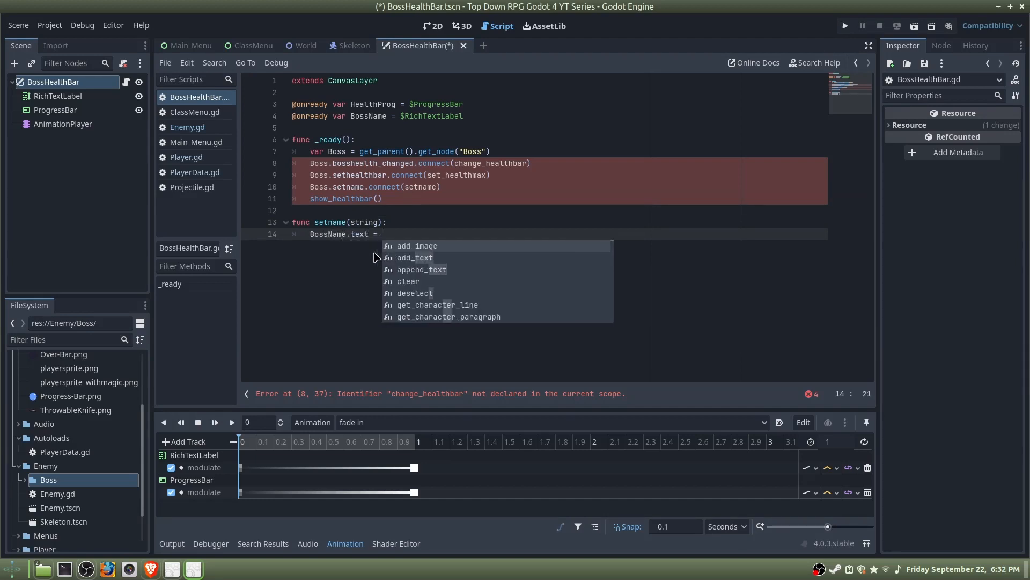
pyautogui.write('string')
pyautogui.press('Return')
pyautogui.press('Return')
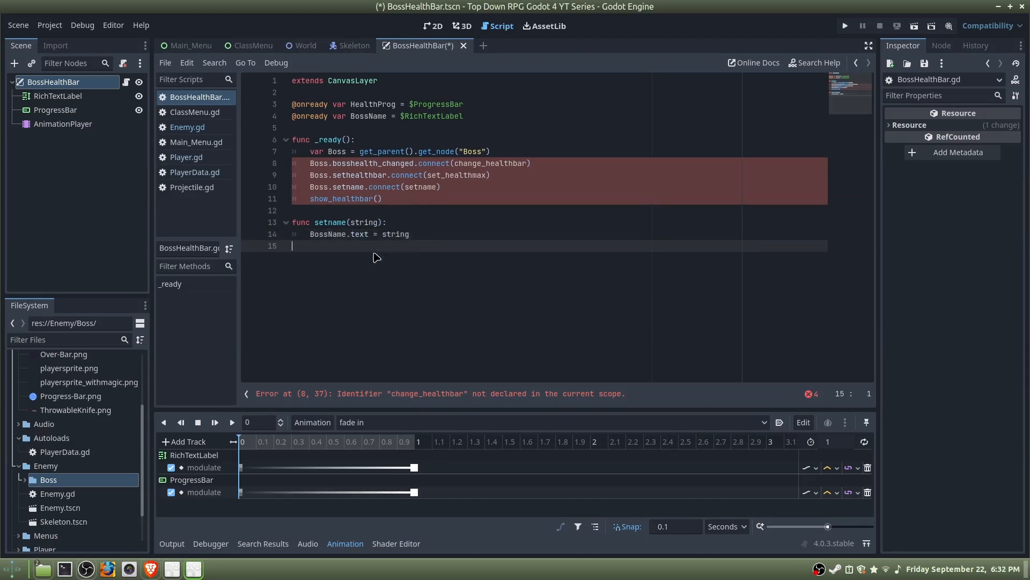
# Write a set_healthmax(value) function below setname that assigns value to HealthProg.max_value.
pyautogui.press('Return')
pyautogui.write('f')
pyautogui.press('BackSpace')
pyautogui.press('BackSpace')
pyautogui.write('fun')
pyautogui.press('BackSpace')
pyautogui.press('BackSpace')
pyautogui.press('BackSpace')
pyautogui.press('Return')
pyautogui.write('func se')
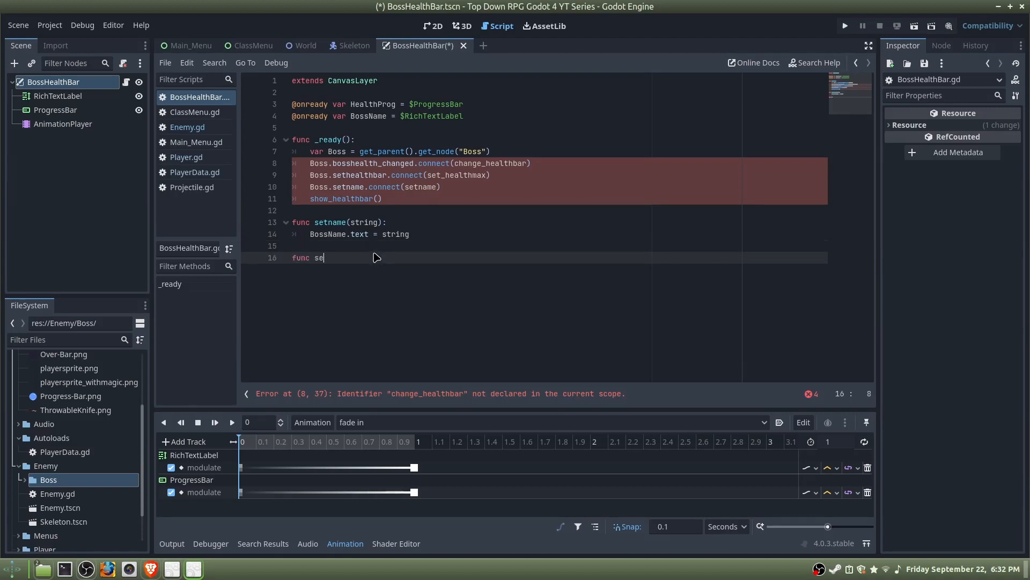
pyautogui.write('t_healthmax(value):')
pyautogui.press('Return')
pyautogui.write('Healt')
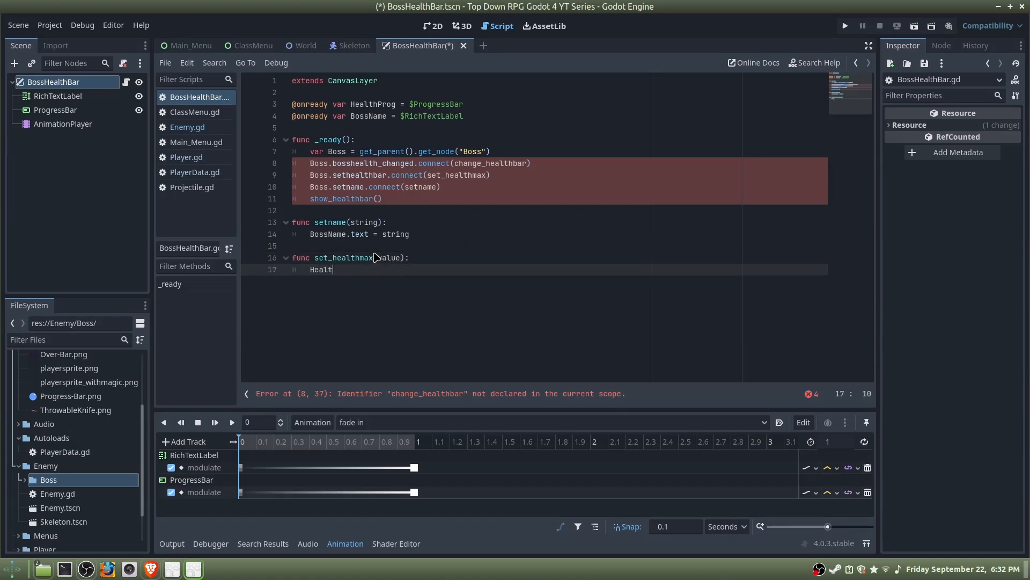
pyautogui.write('hProg.max')
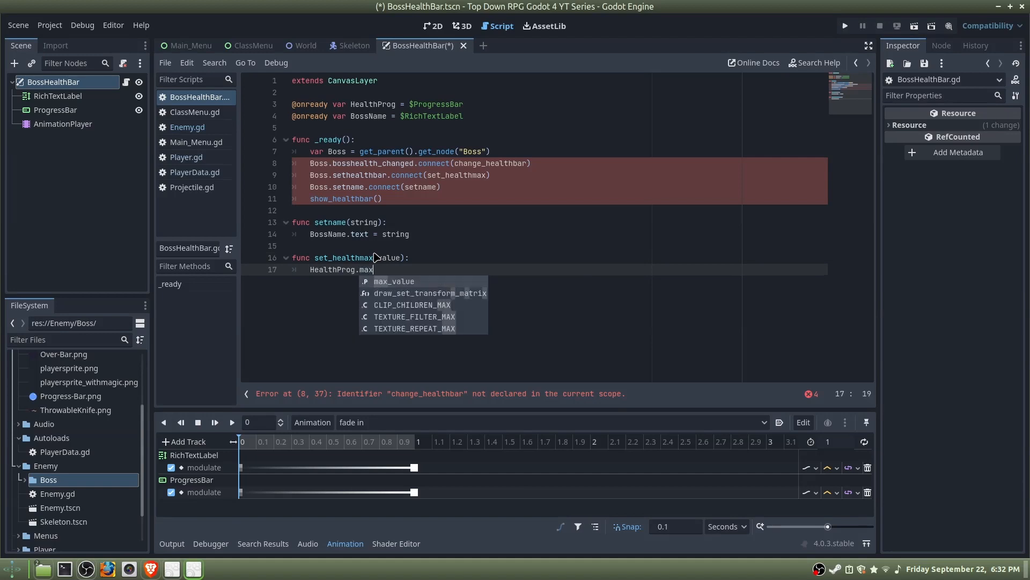
pyautogui.write('_value = value')
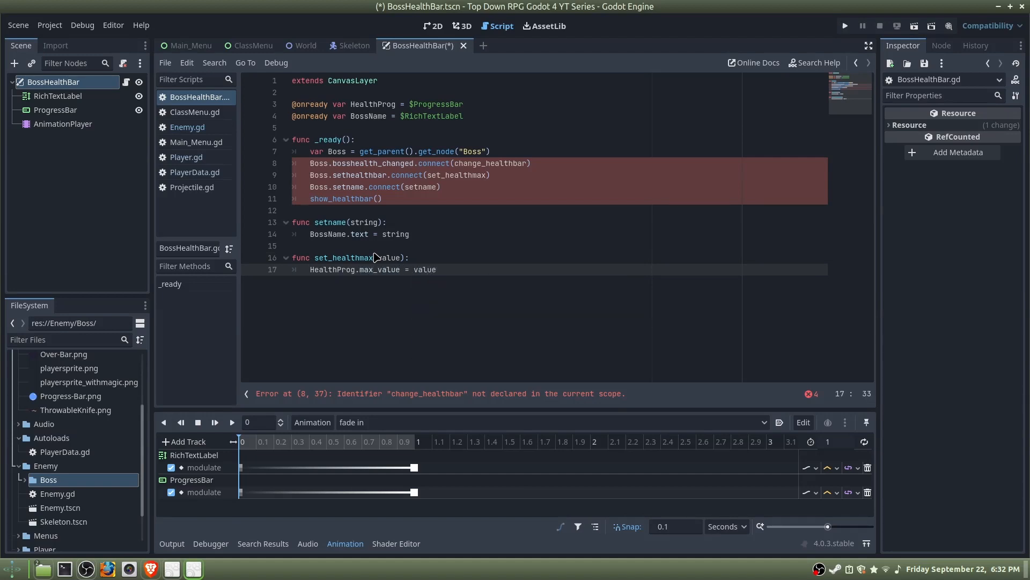
# Write a change_healthbar(value) function below set_healthmax that assigns value to HealthProg.value.
pyautogui.press('Return')
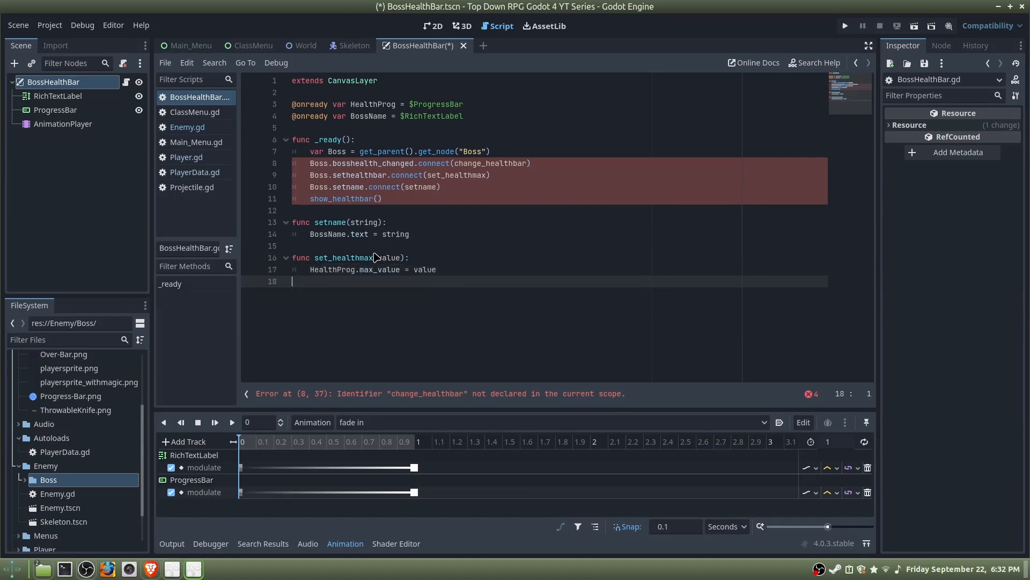
pyautogui.press('Return')
pyautogui.write('func ch')
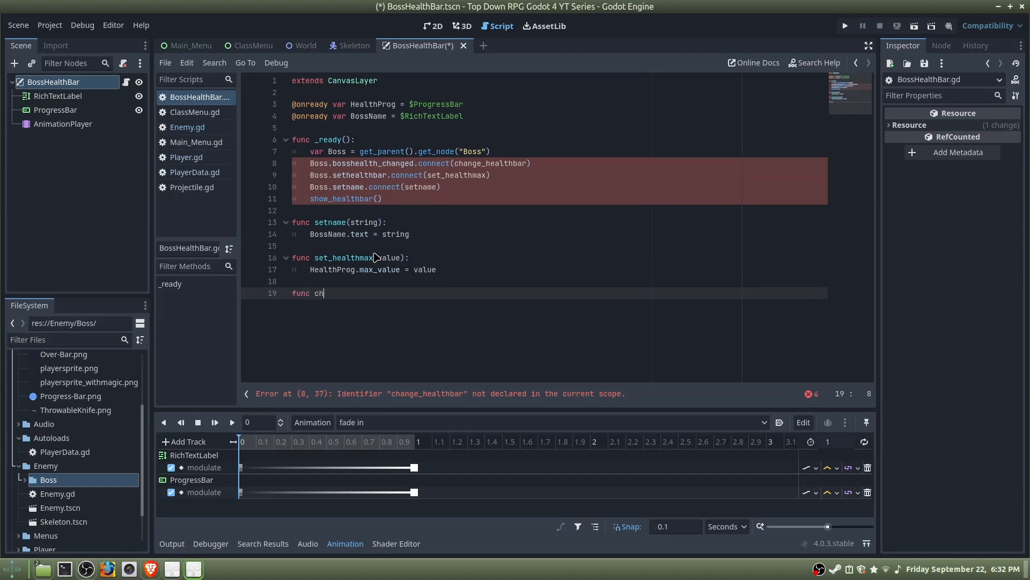
pyautogui.write('ange_healthbar(valu')
pyautogui.press('BackSpace')
pyautogui.write('lue):')
pyautogui.press('Return')
pyautogui.write('Heal')
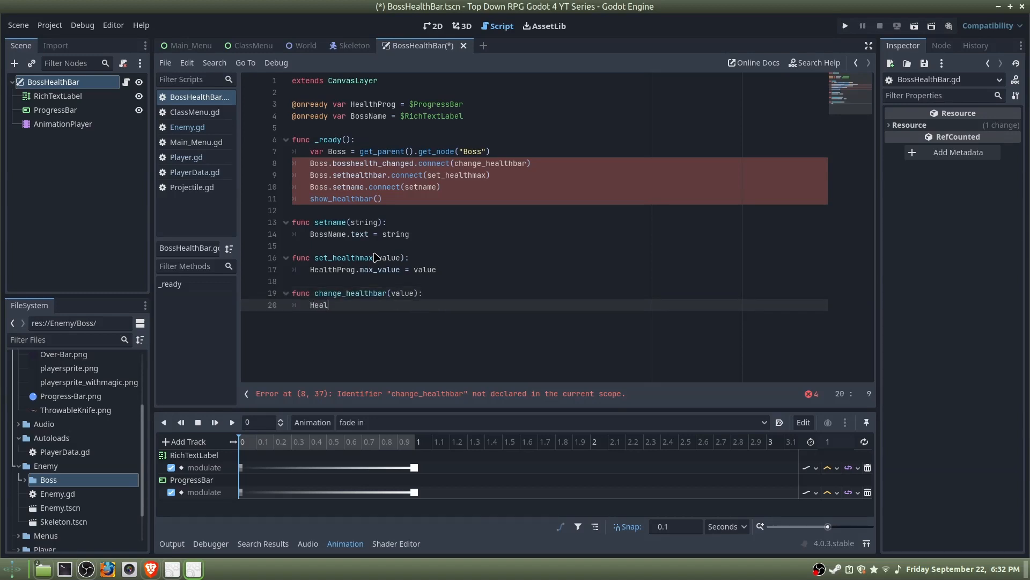
pyautogui.write('thProg.value')
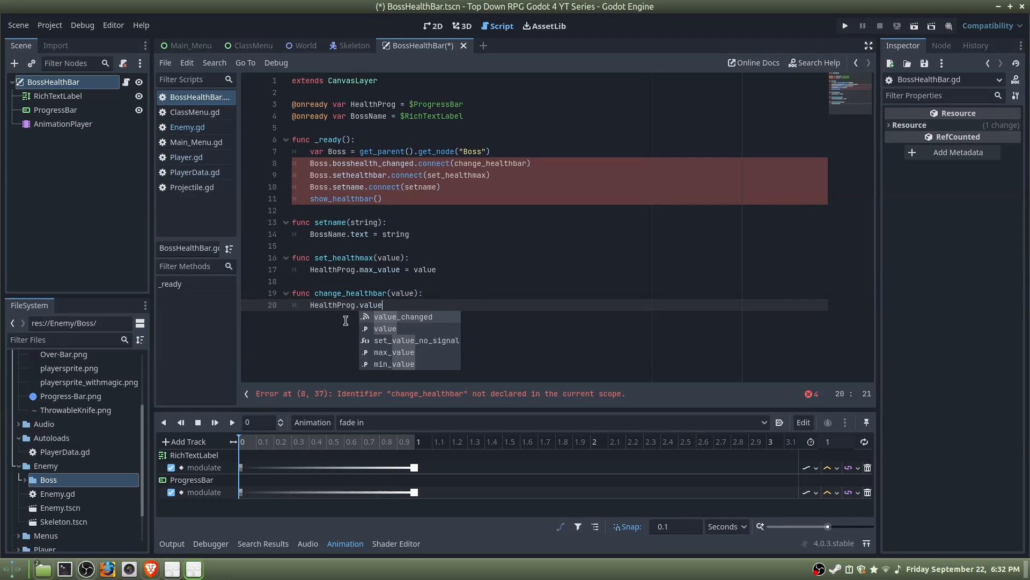
pyautogui.click(393, 305)
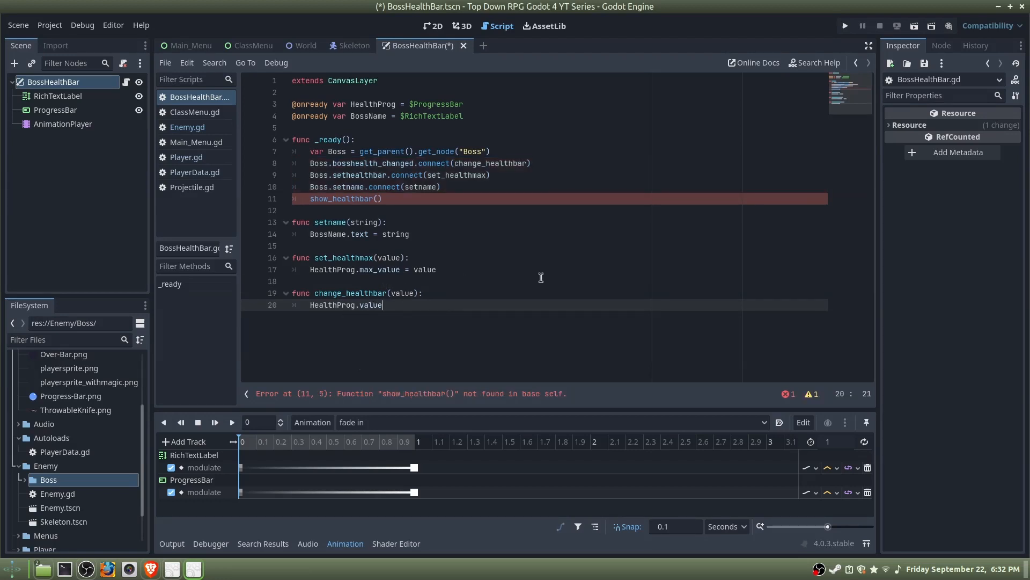
pyautogui.write('= value')
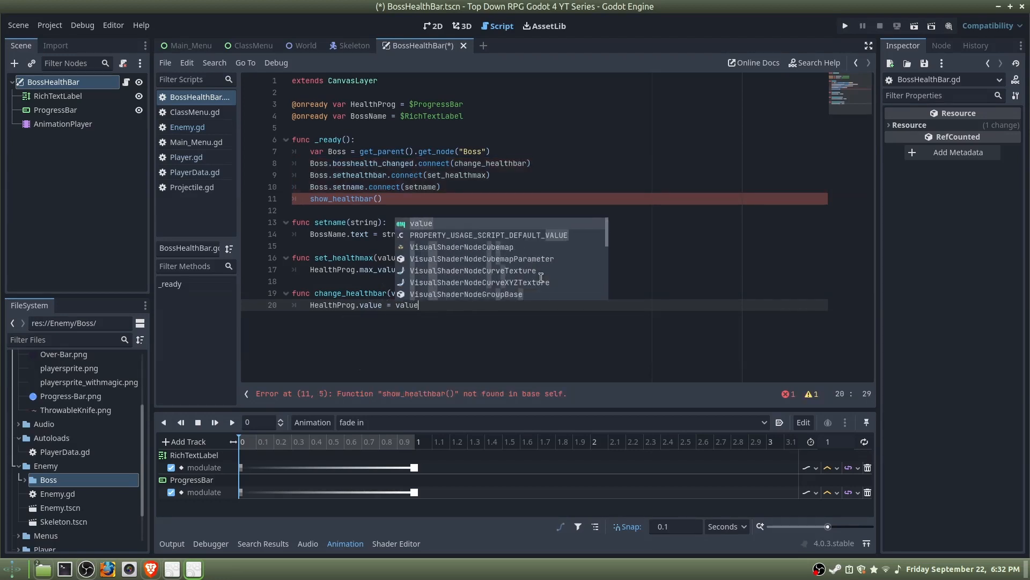
pyautogui.press('Escape')
# Write a show_healthbar() function that plays the "fade in" animation on $AnimationPlayer, and save the scene.
pyautogui.press('Return')
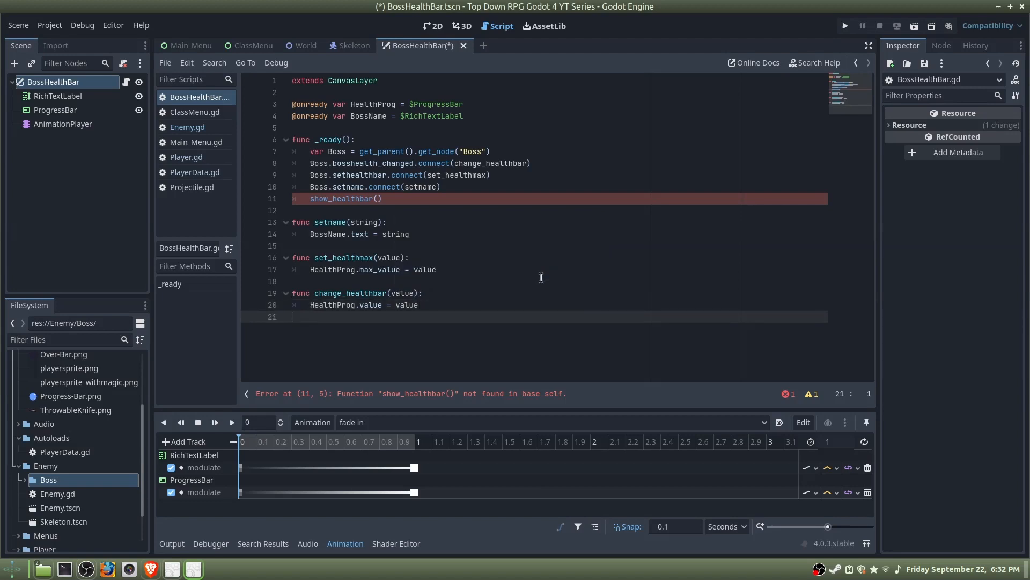
pyautogui.press('Return')
pyautogui.write('func')
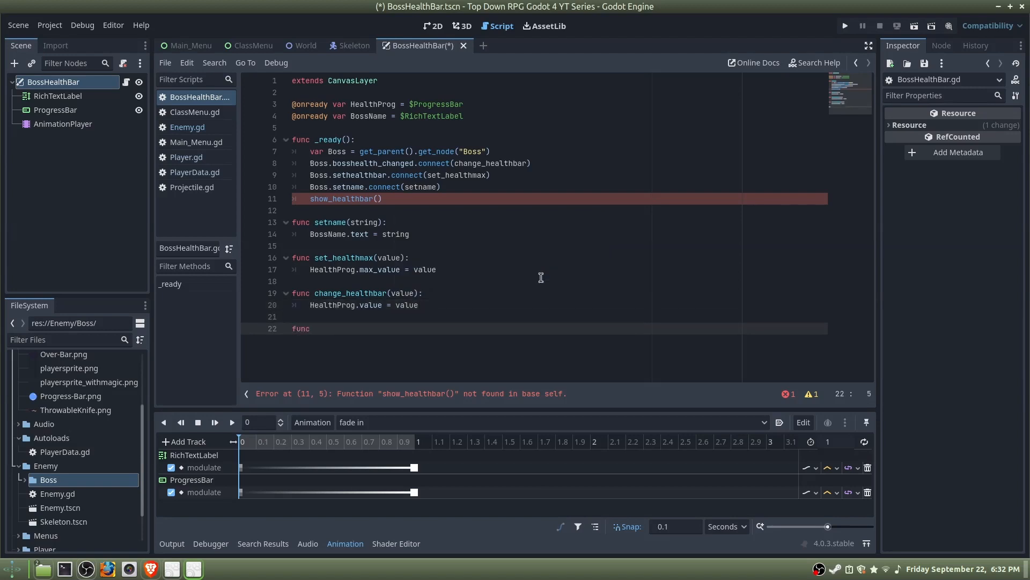
pyautogui.write(' show_healthbar():')
pyautogui.press('Return')
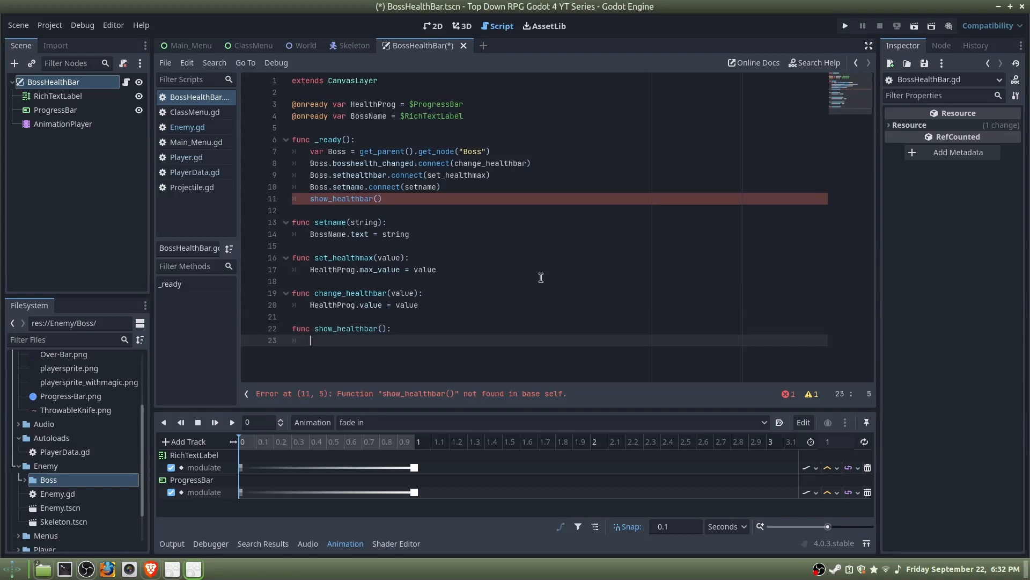
pyautogui.write('$Animation')
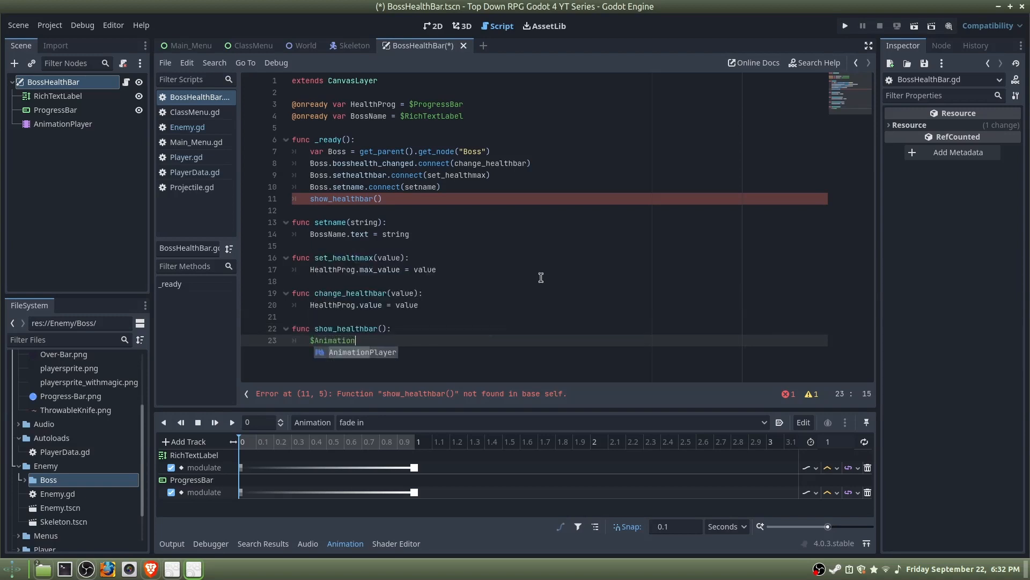
pyautogui.press('Return')
pyautogui.write('.play')
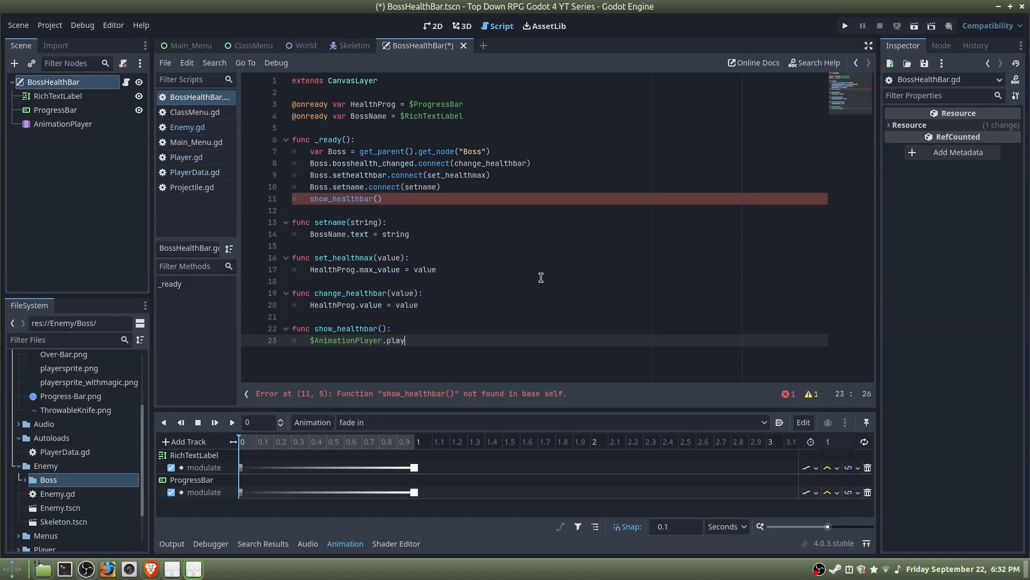
pyautogui.write('("fadein')
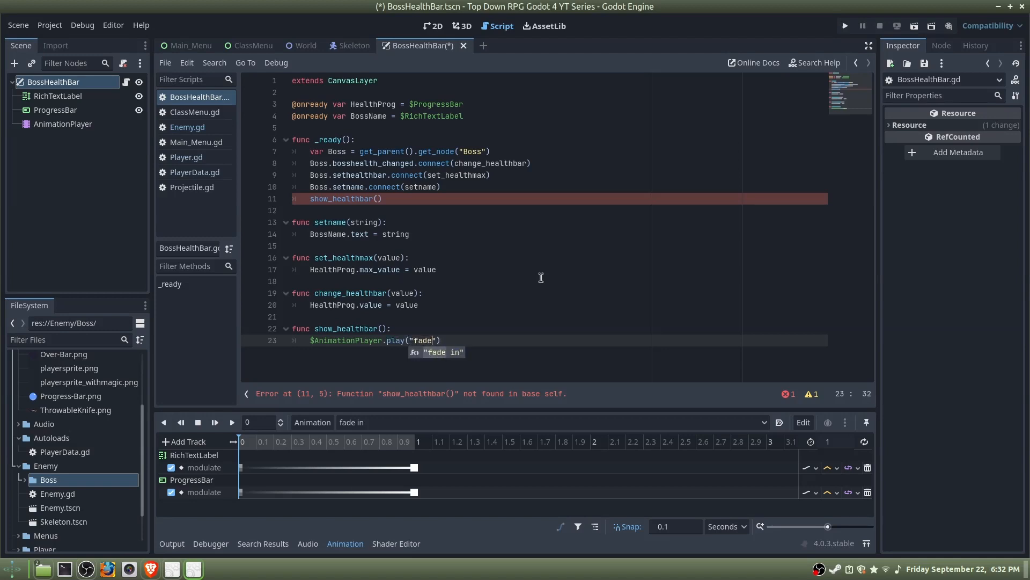
pyautogui.press('BackSpace')
pyautogui.write('in')
pyautogui.click(545, 272)
pyautogui.hotkey('ctrl', 's')
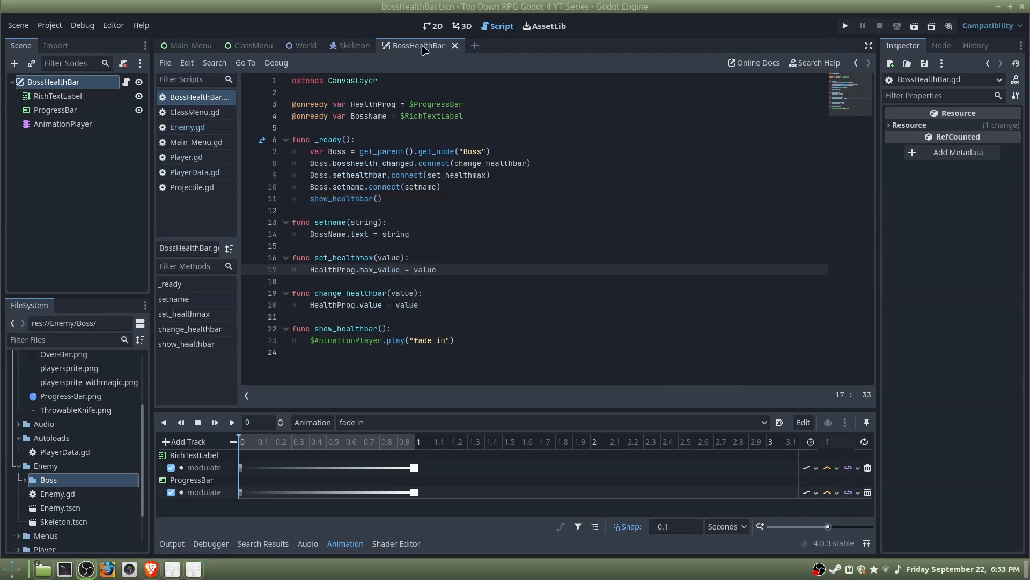
# Create a new 2D scene with a CharacterBody2D as its root node.
pyautogui.click(474, 46)
pyautogui.click(435, 26)
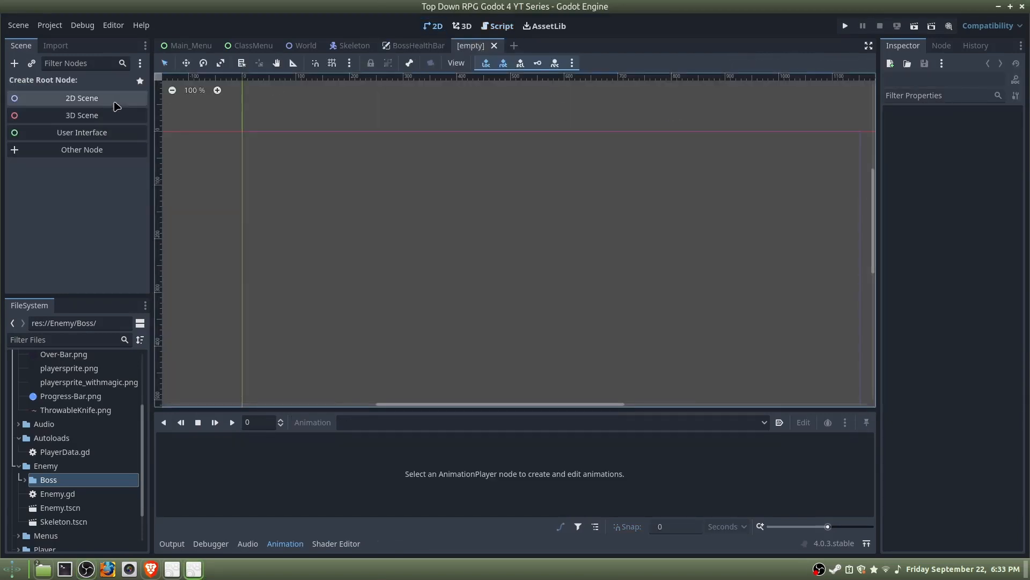
pyautogui.click(94, 153)
pyautogui.press('BackSpace')
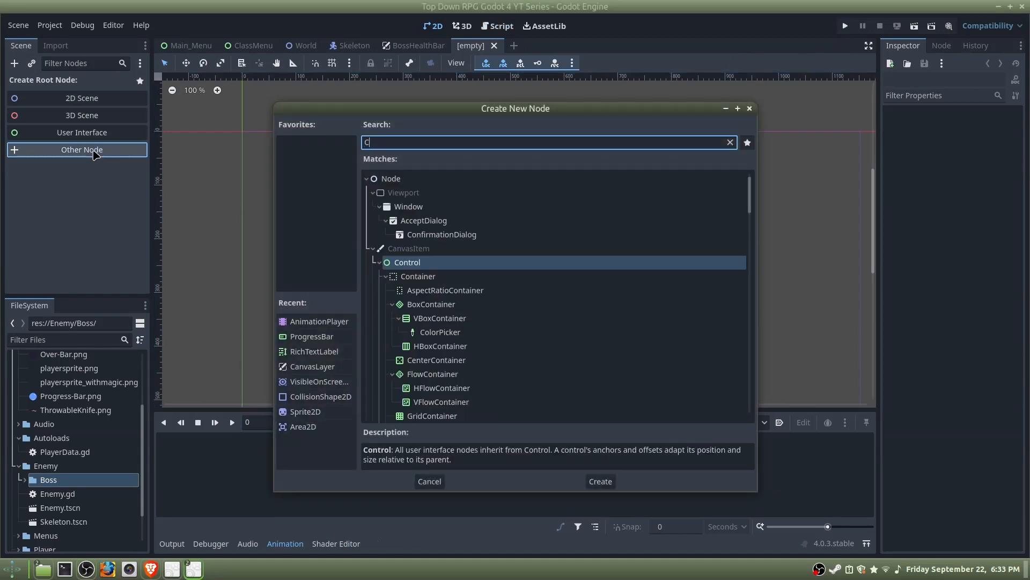
pyautogui.write('charac')
pyautogui.press('Return')
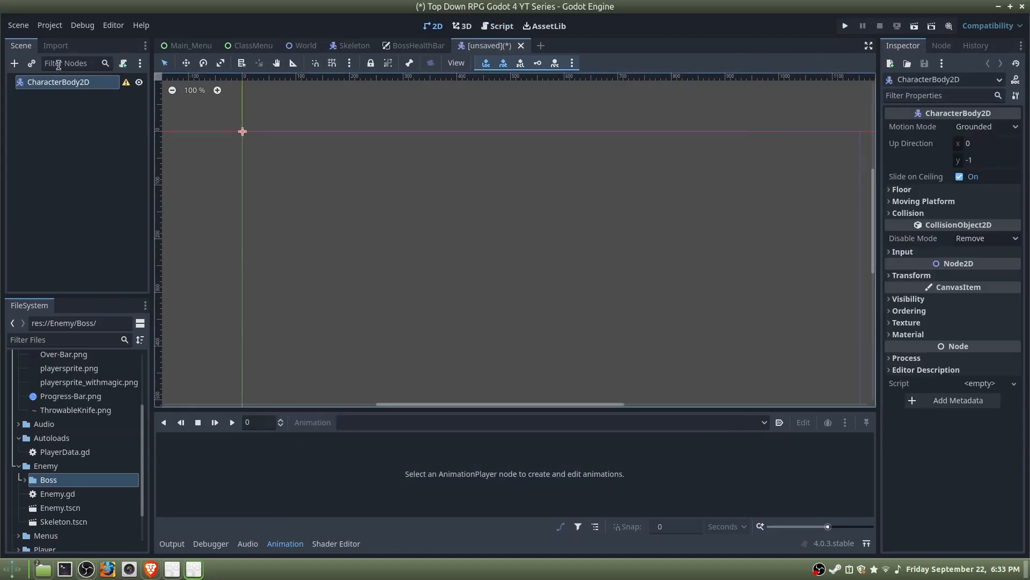
# Rename the CharacterBody2D root node to BossTemplate.
pyautogui.doubleClick(64, 80)
pyautogui.write('Bo')
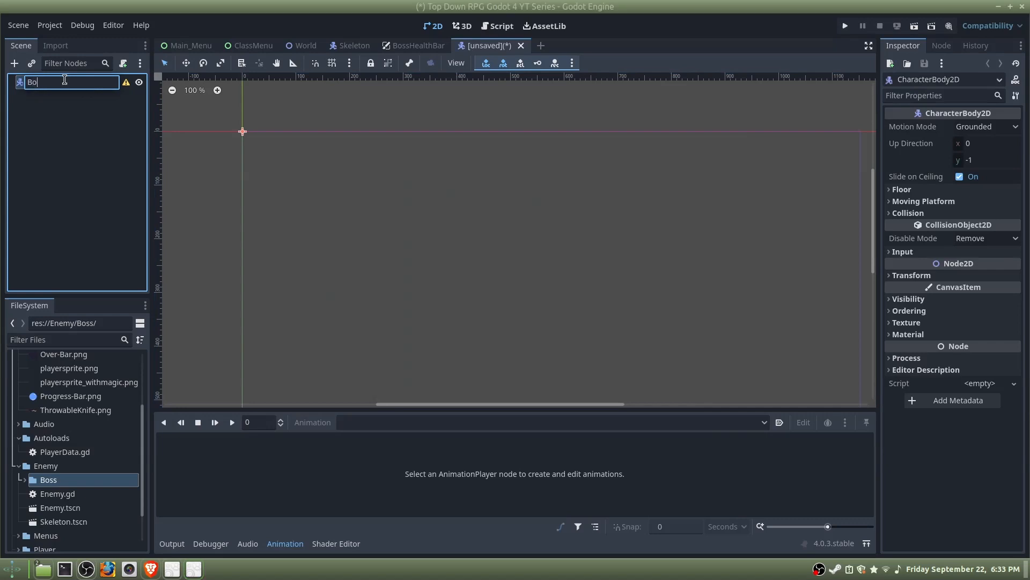
pyautogui.write('ssTemplate')
pyautogui.press('Return')
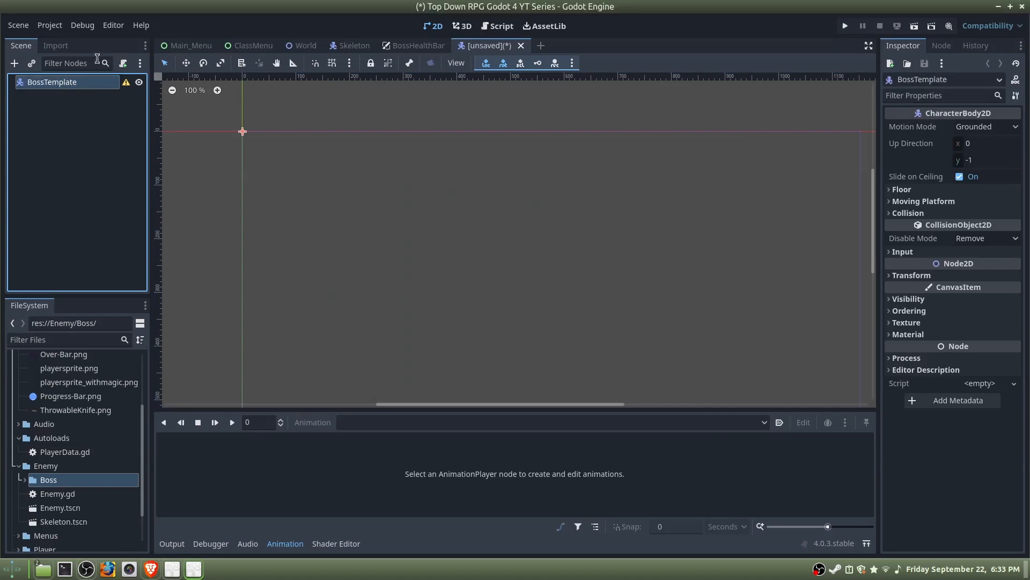
# Add a CollisionShape2D child node to BossTemplate.
pyautogui.click(14, 63)
pyautogui.write('Coll')
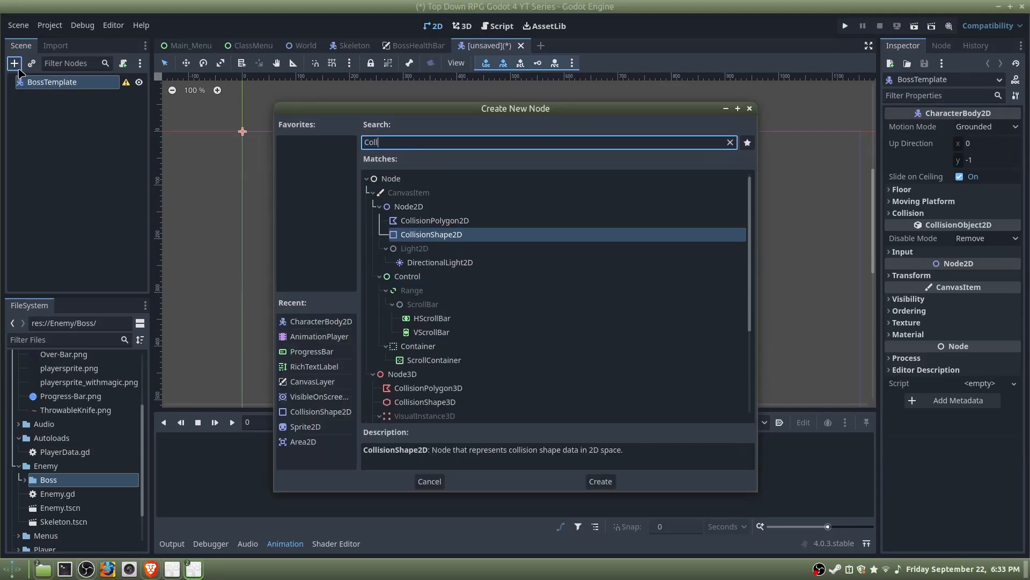
pyautogui.press('Return')
# Add a Sprite2D child node directly under BossTemplate.
pyautogui.click(63, 83)
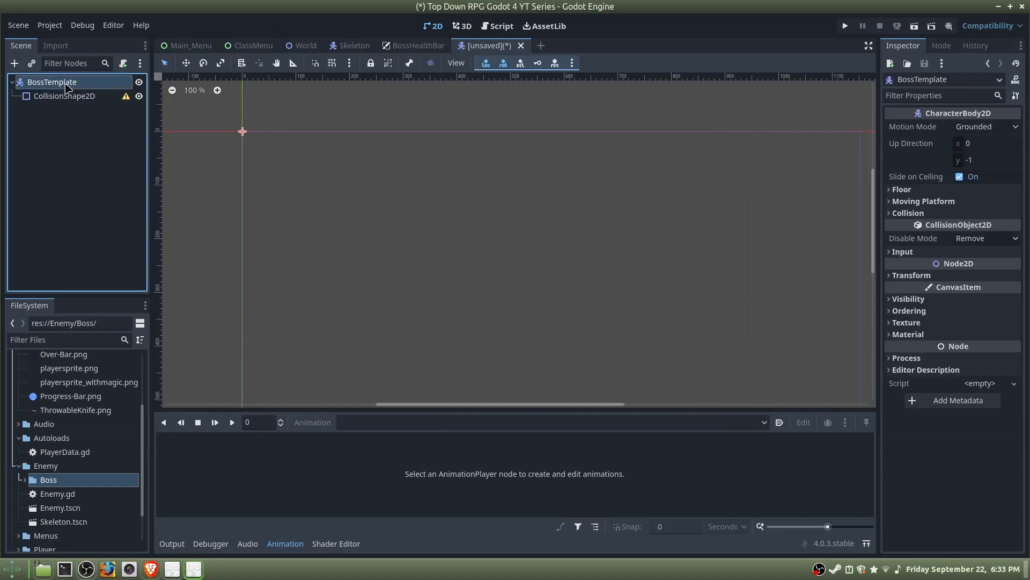
pyautogui.hotkey('ctrl', 'n')
pyautogui.click(559, 46)
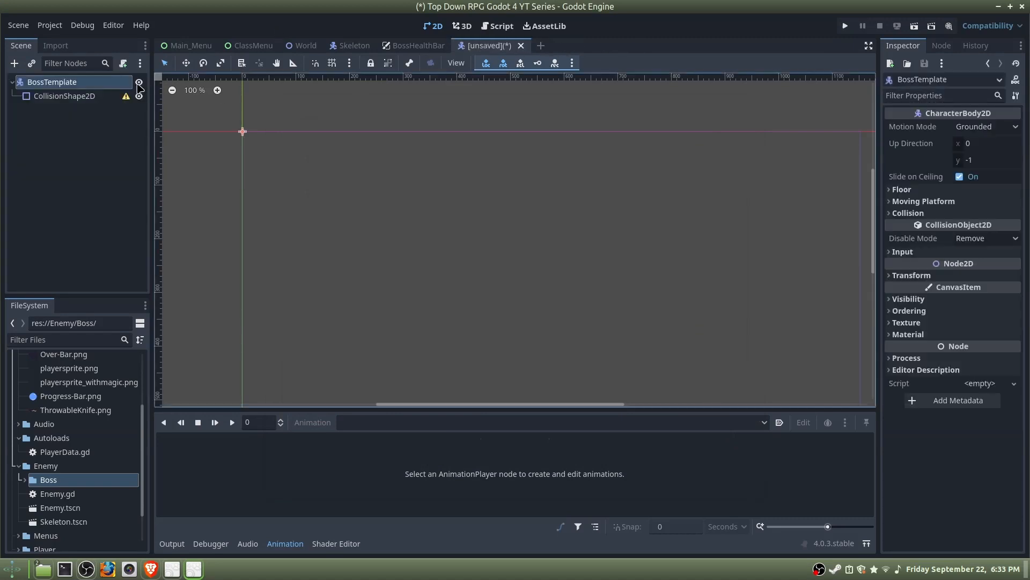
pyautogui.click(15, 63)
pyautogui.write('Sprite')
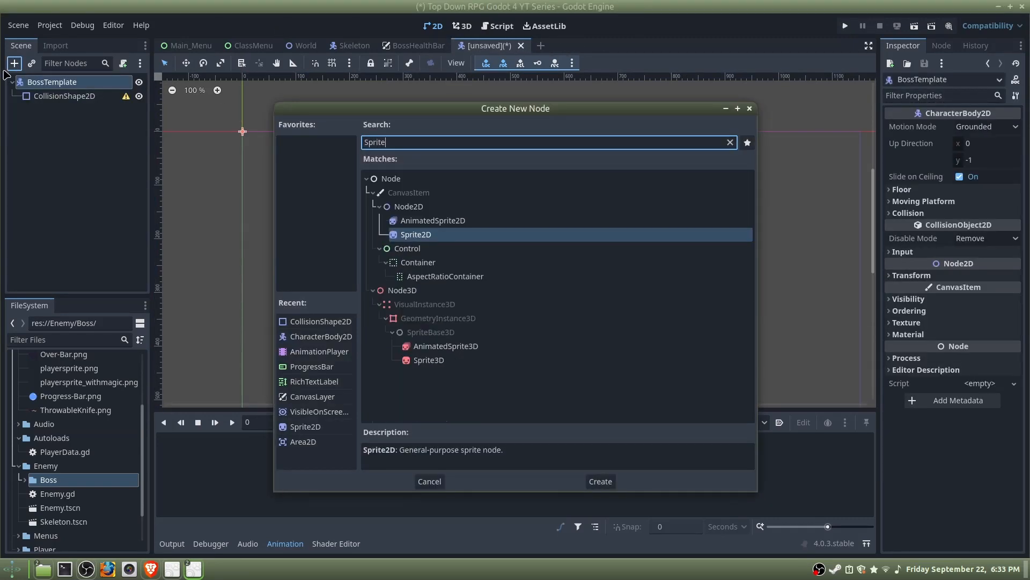
pyautogui.press('Return')
# Add an AnimationPlayer child node directly under BossTemplate.
pyautogui.click(62, 83)
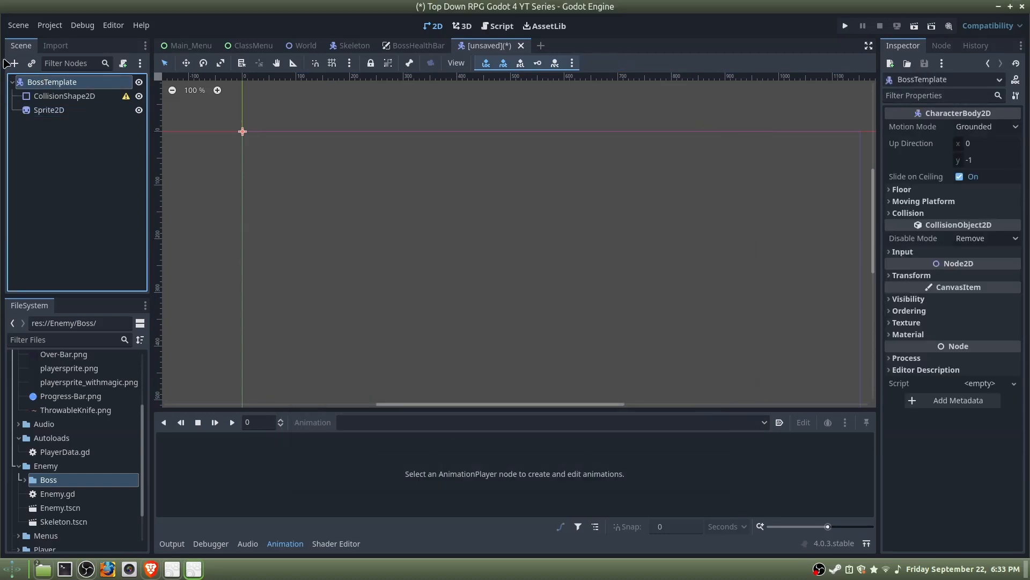
pyautogui.click(13, 63)
pyautogui.write('Anima')
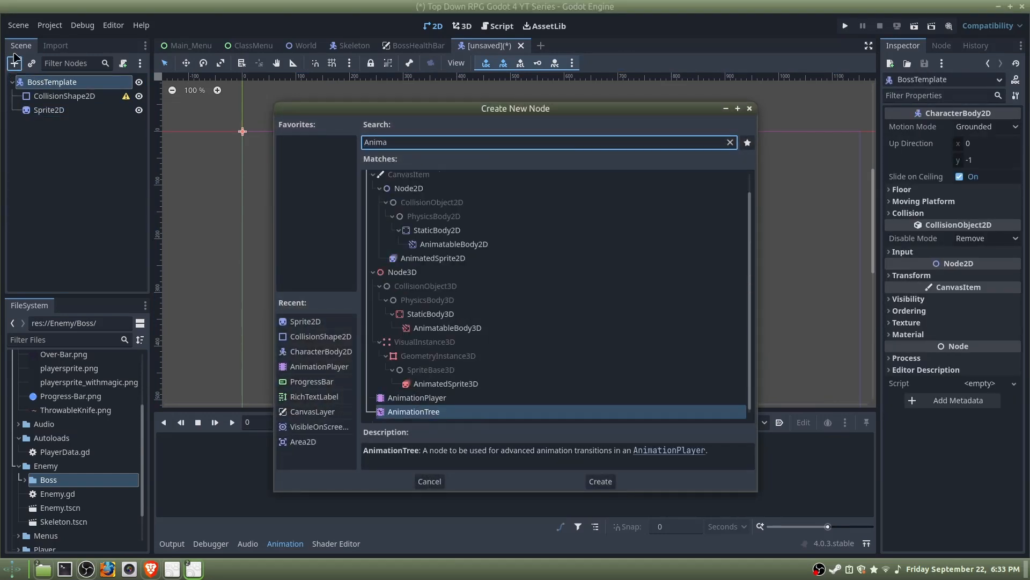
pyautogui.press('Up')
pyautogui.press('Return')
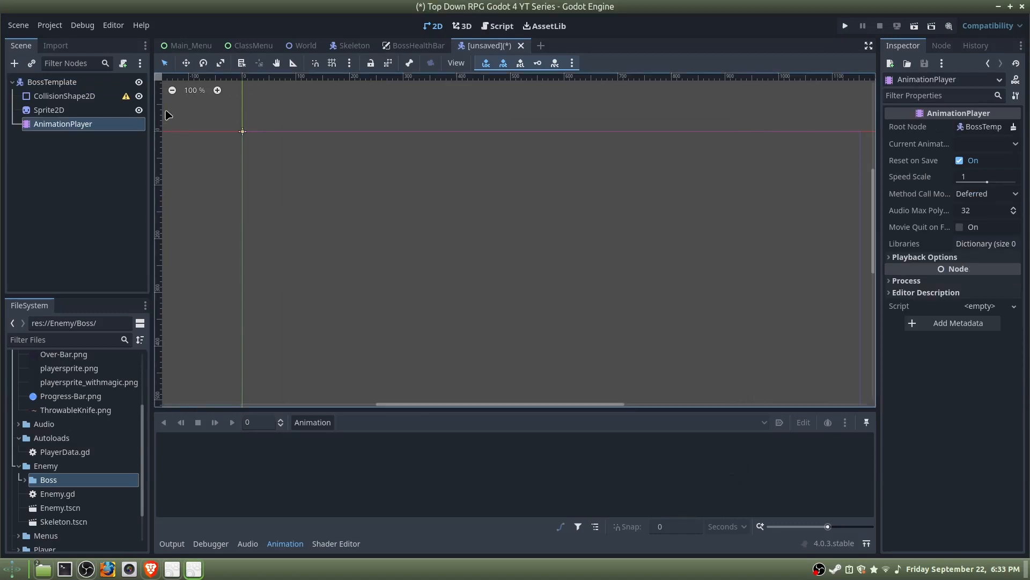
# Add an Area2D child node under BossTemplate and duplicate it.
pyautogui.click(73, 83)
pyautogui.click(15, 64)
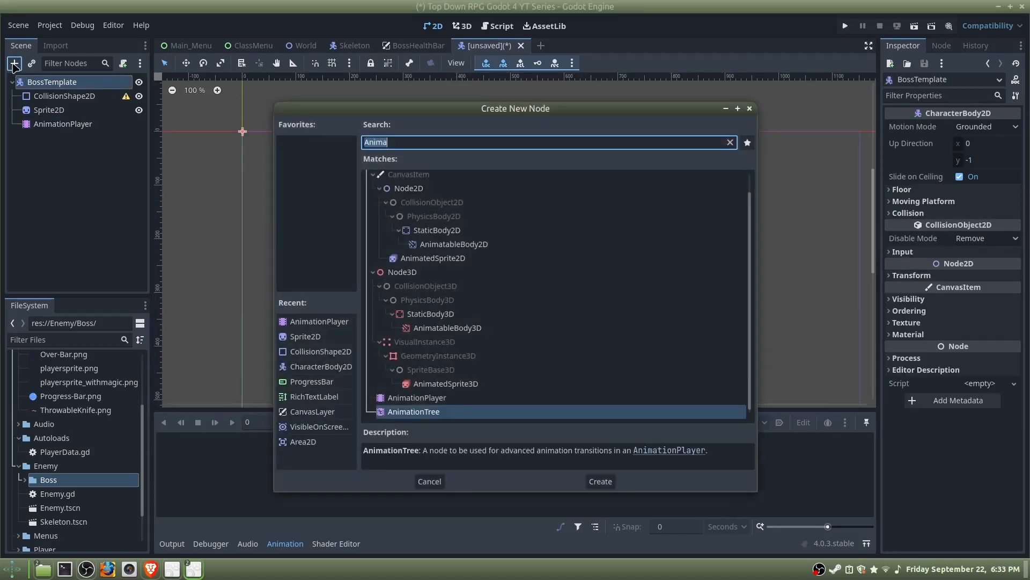
pyautogui.write('Are')
pyautogui.press('Return')
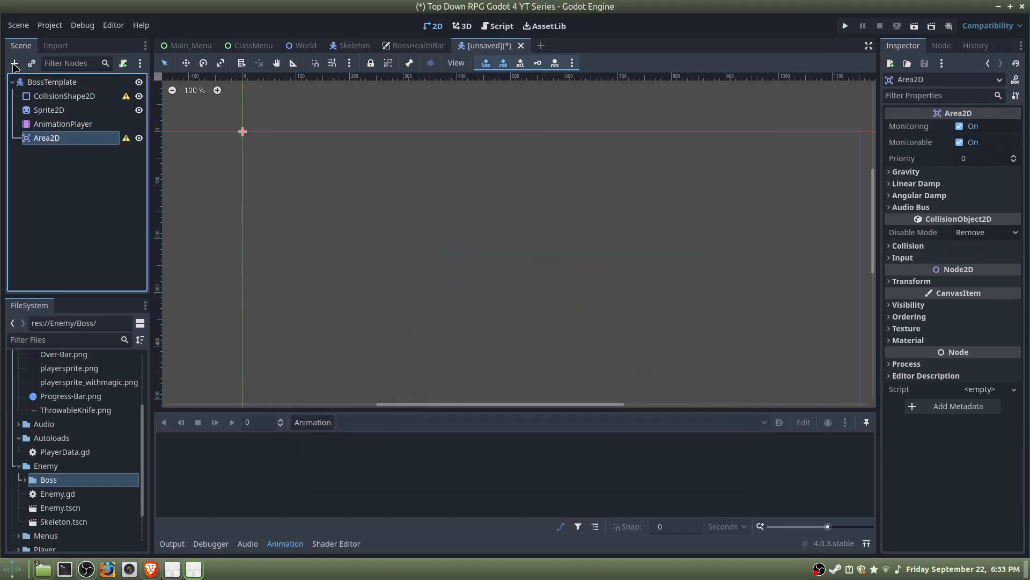
pyautogui.hotkey('ctrl', 'd')
# Rename the first Area2D node to AttackDetector.
pyautogui.doubleClick(73, 139)
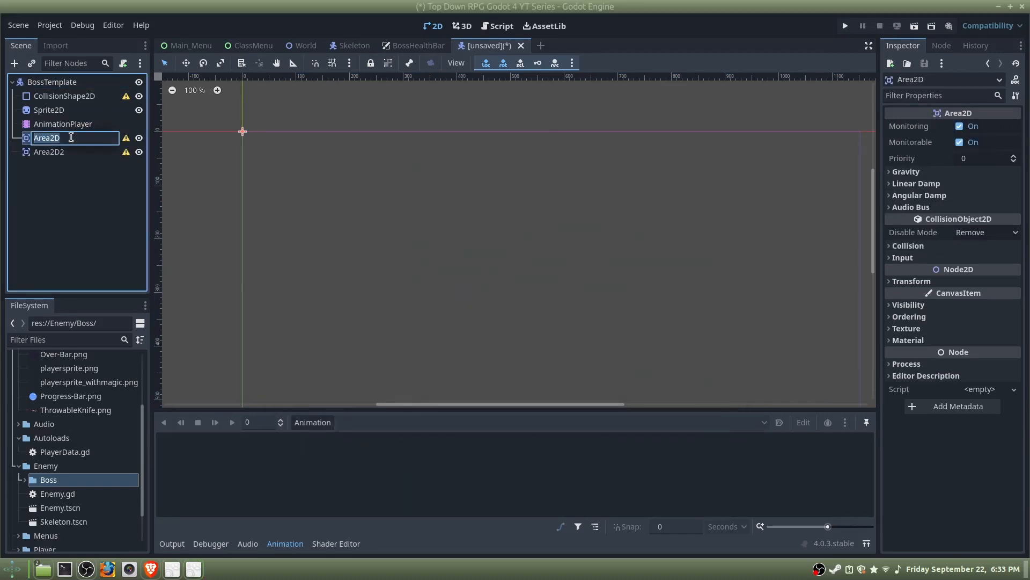
pyautogui.write('AttackDetector')
pyautogui.press('Return')
# Open the name of the duplicated Area2D node for editing.
pyautogui.doubleClick(59, 151)
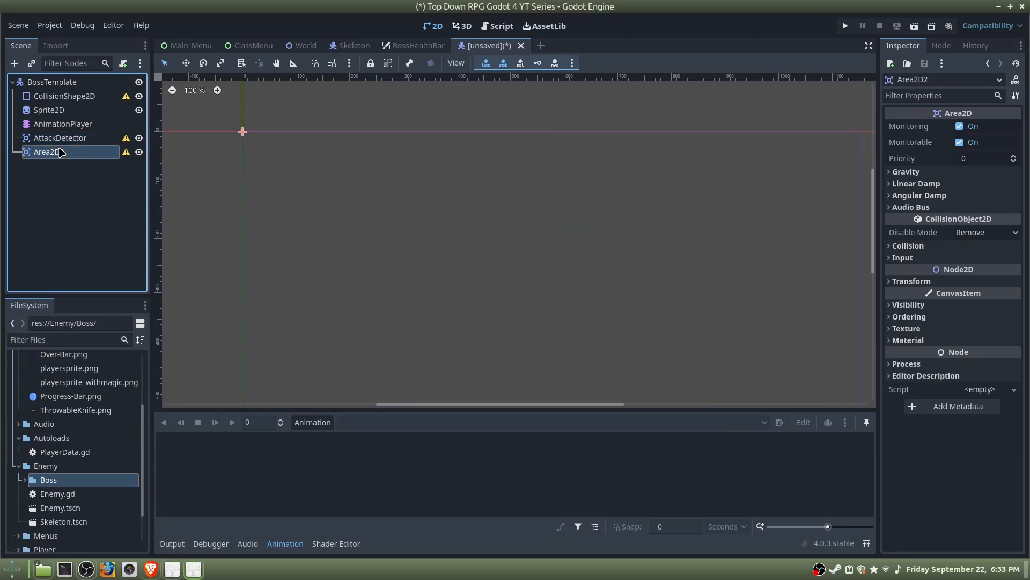
# Rename the last Area2D node under BossTemplate to AttackBox.
pyautogui.write('A')
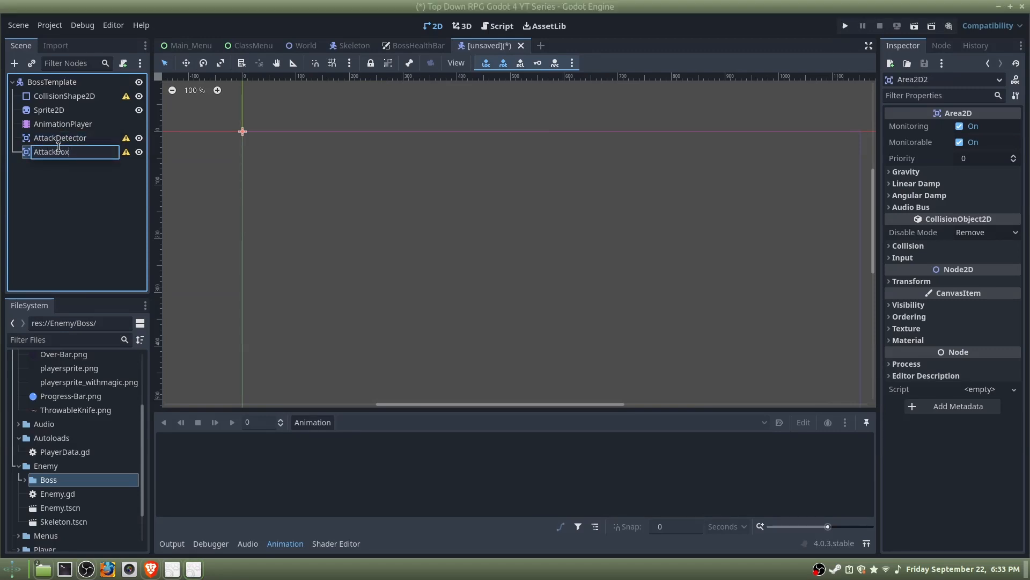
pyautogui.write('ttackBox')
pyautogui.press('Return')
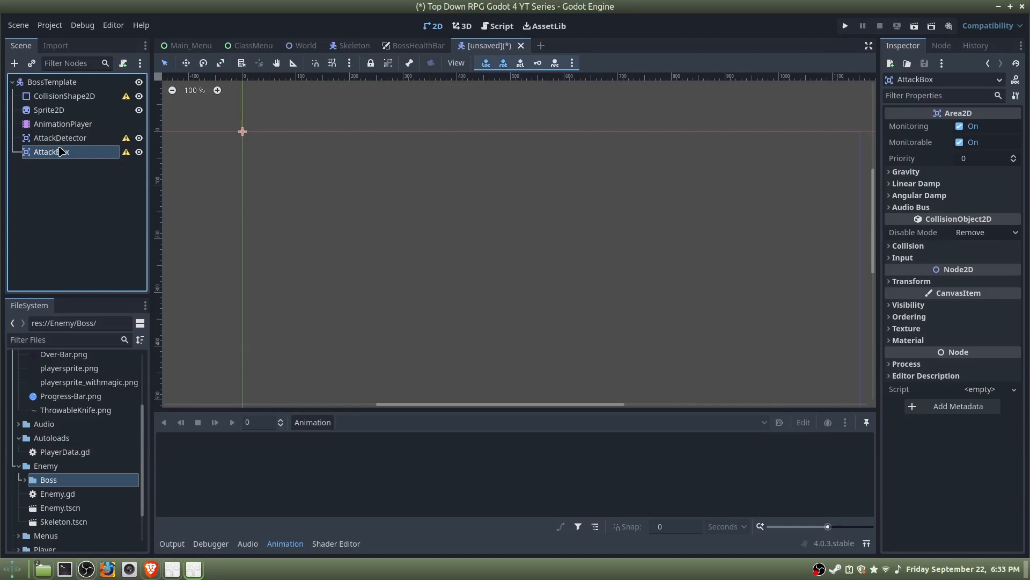
# Add a CollisionShape2D child node to both AttackDetector and AttackBox.
pyautogui.click(59, 139)
pyautogui.hotkey('ctrl', 'a')
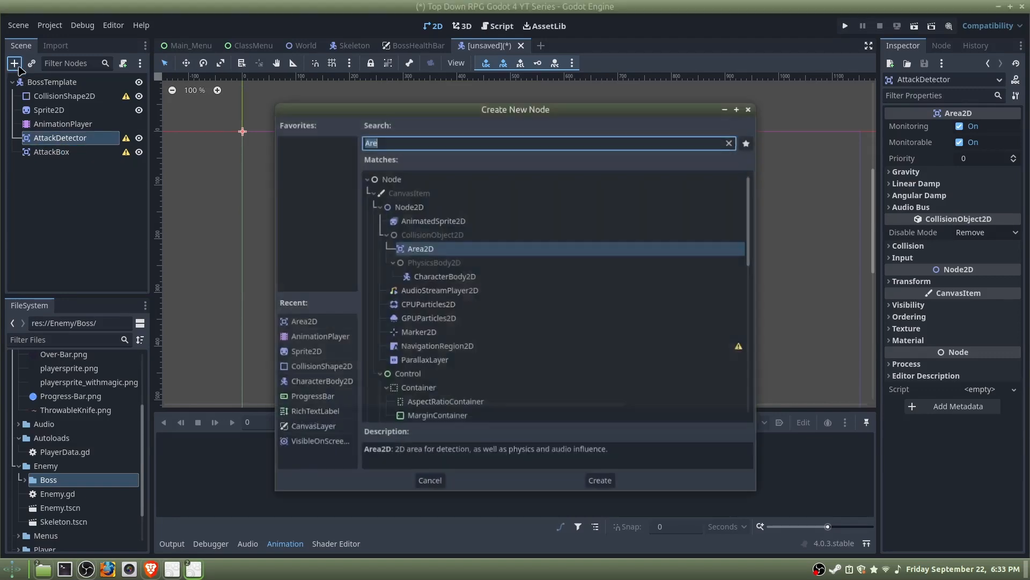
pyautogui.doubleClick(317, 365)
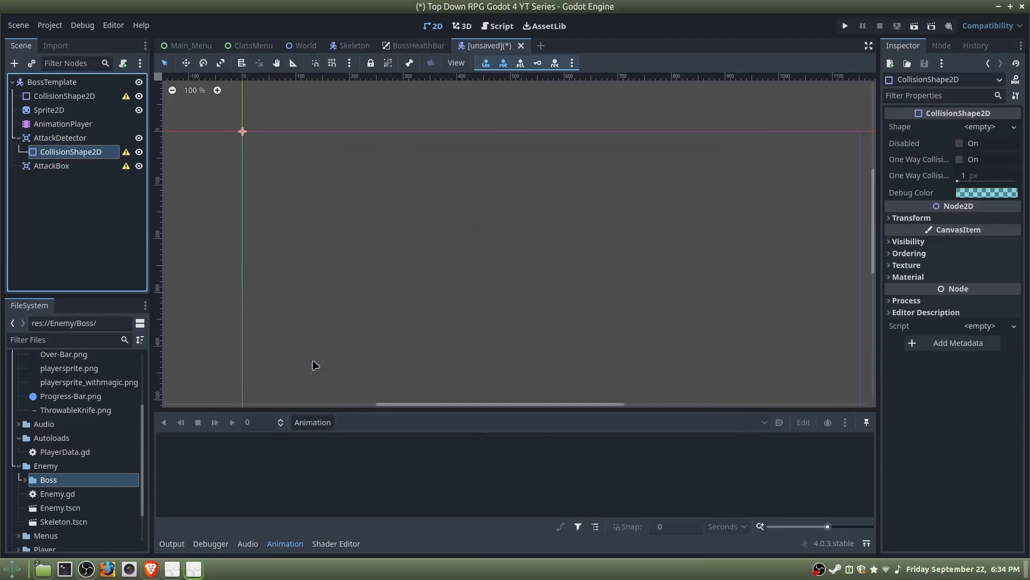
pyautogui.click(67, 167)
pyautogui.click(15, 63)
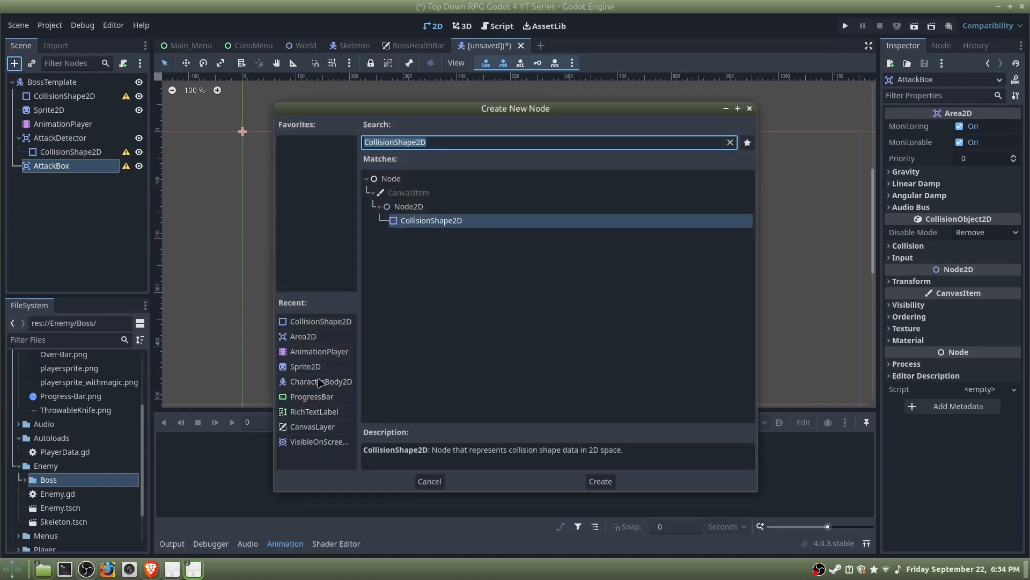
pyautogui.doubleClick(311, 324)
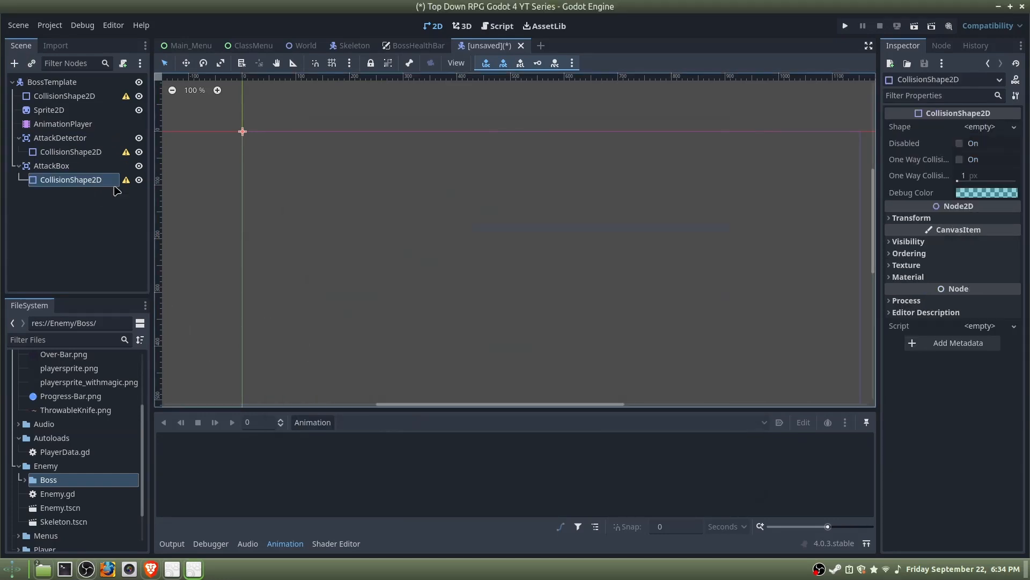
# Save the scene as BossTemplate.tscn in res://Enemy/Boss.
pyautogui.moveTo(514, 242); pyautogui.dragTo(517, 265, button='middle')
pyautogui.hotkey('ctrl', 's')
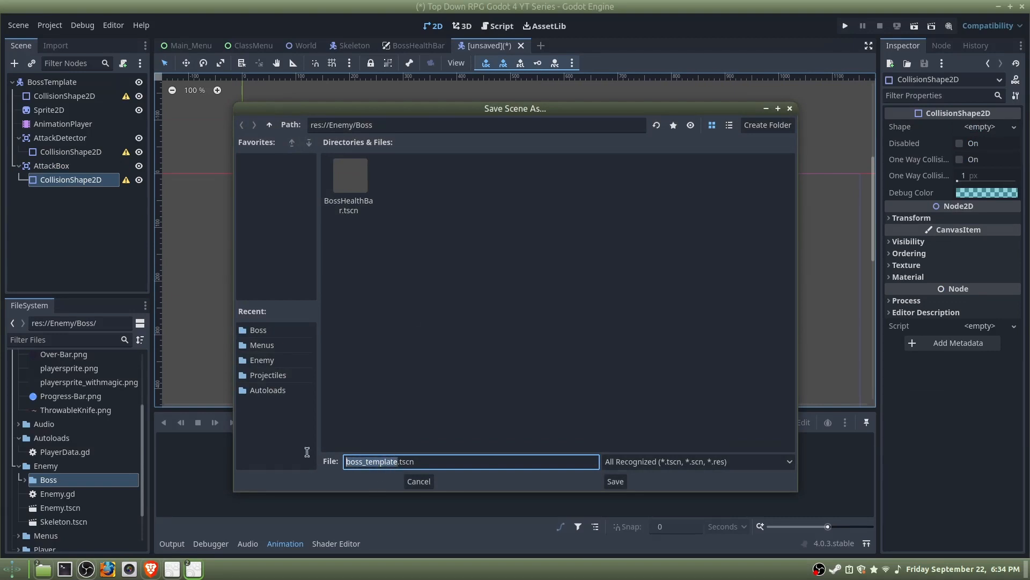
pyautogui.write('BossTemplate')
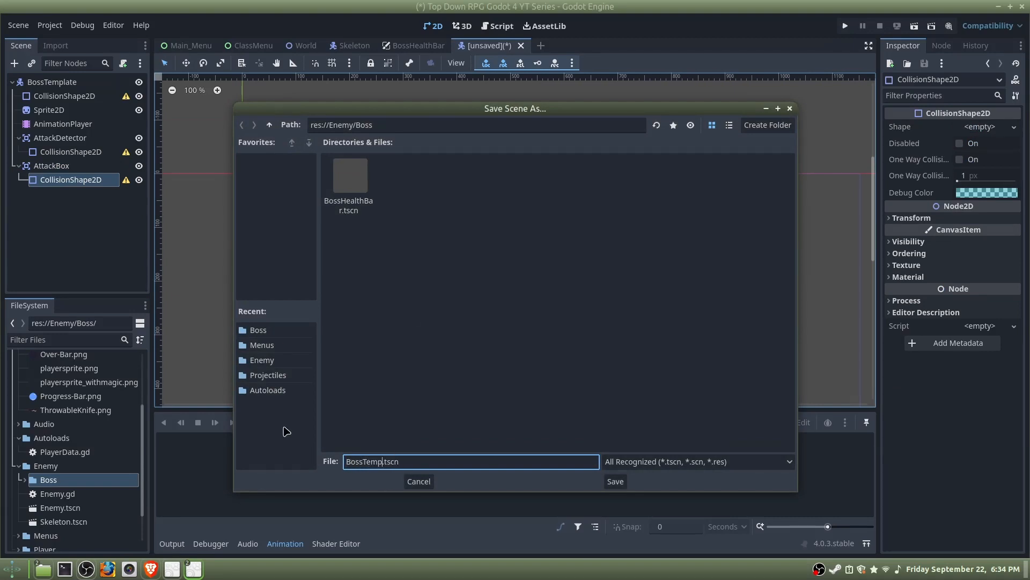
pyautogui.press('Return')
# Attach a new GDScript at res://Enemy/Boss/BossTemplate.gd to the BossTemplate root node, using the Object: Empty template.
pyautogui.moveTo(575, 221); pyautogui.dragTo(559, 208, button='middle')
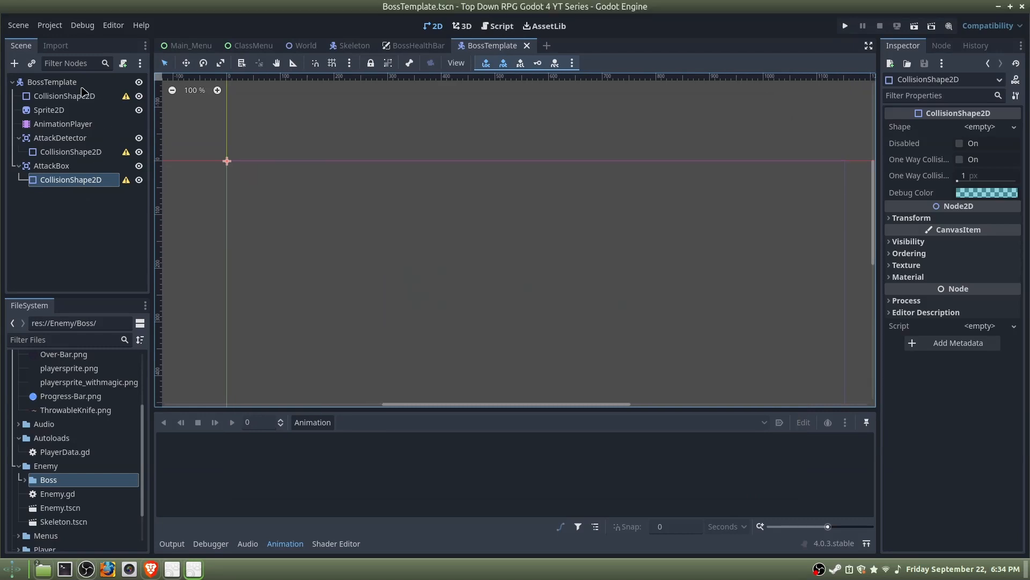
pyautogui.click(68, 82)
pyautogui.click(123, 63)
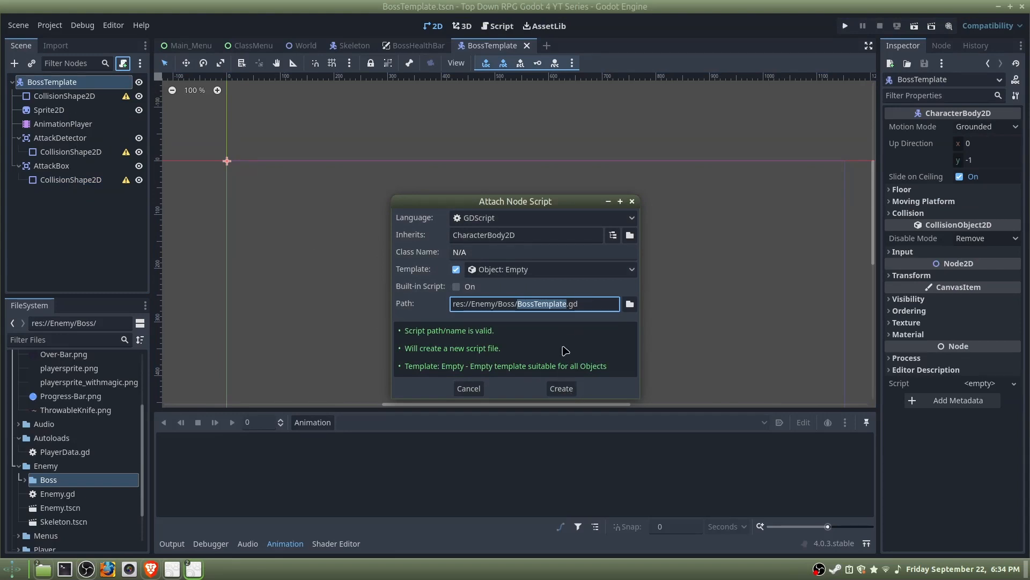
pyautogui.click(562, 388)
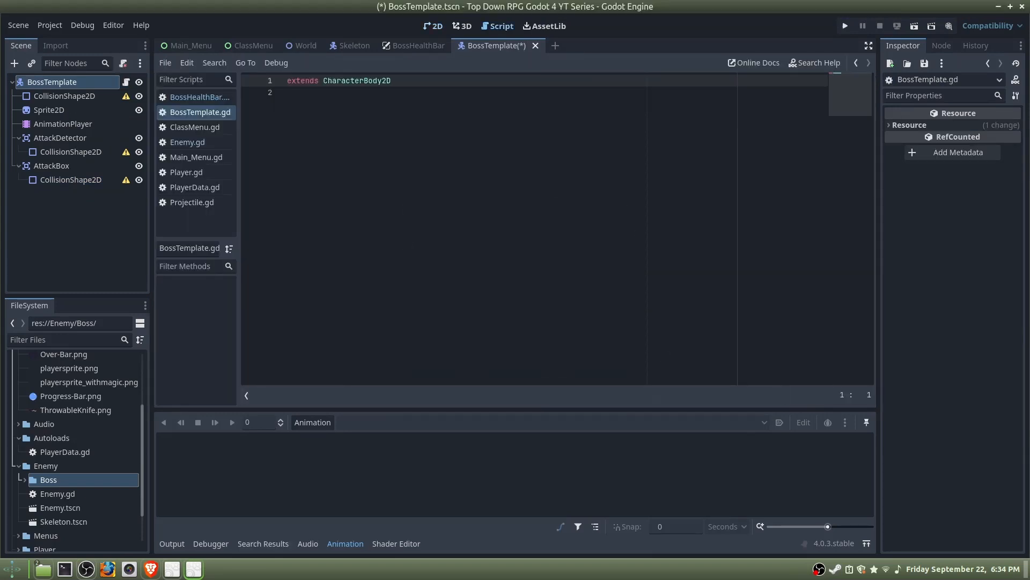
# Declare exported variables Speed 40, integer health 4, knockback_strength 100, attackpow 1, exp_drop 100 and an empty Boss_Name string.
pyautogui.click(458, 136)
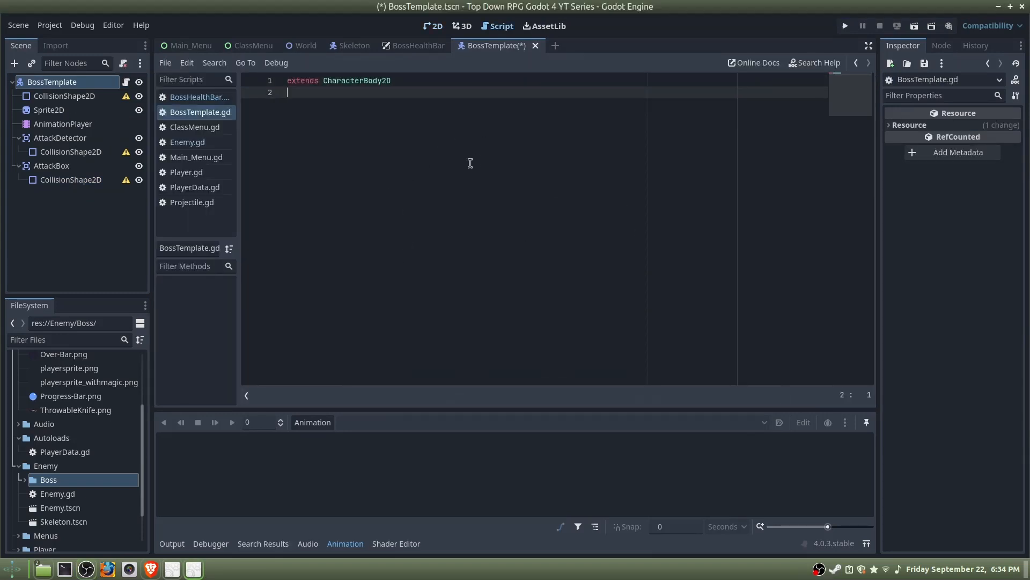
pyautogui.write('@export var Speed = 40 @export var health: int = 4 @export var knockback_strength = 100 @export var attackpow = 1 @export var exp_drop = 100 @export var Boss_Name = ""')
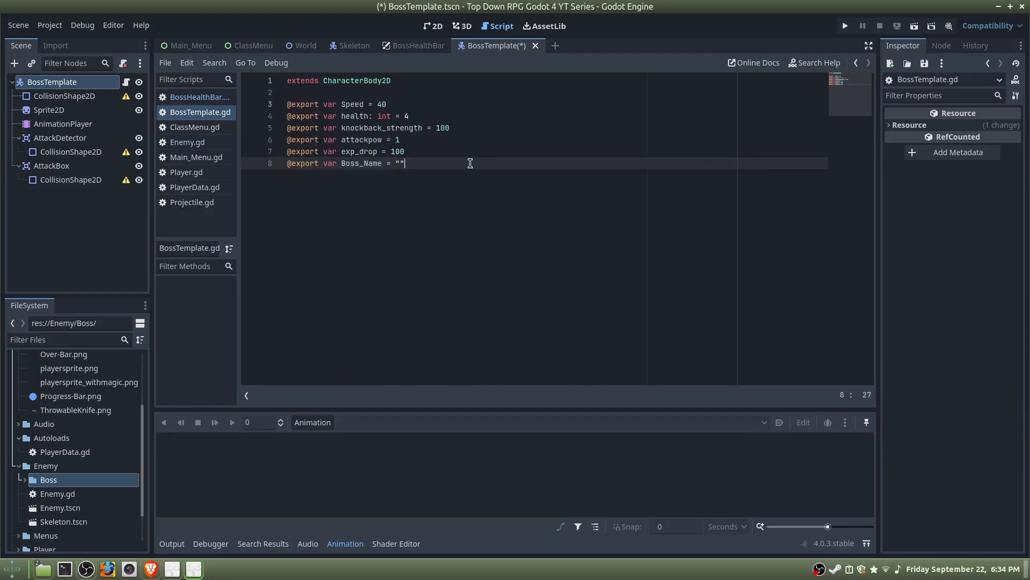
pyautogui.click(390, 105)
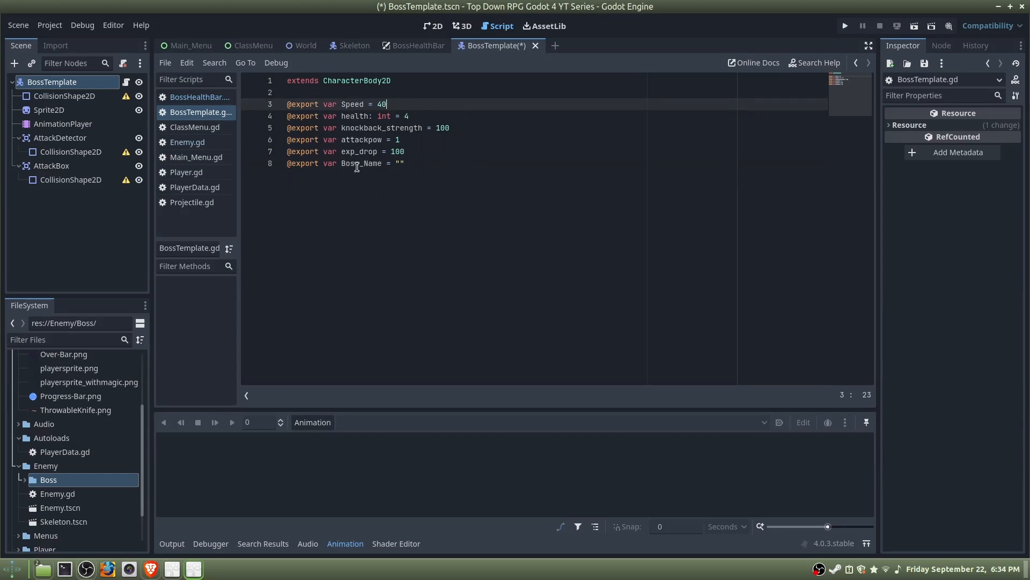
pyautogui.click(424, 162)
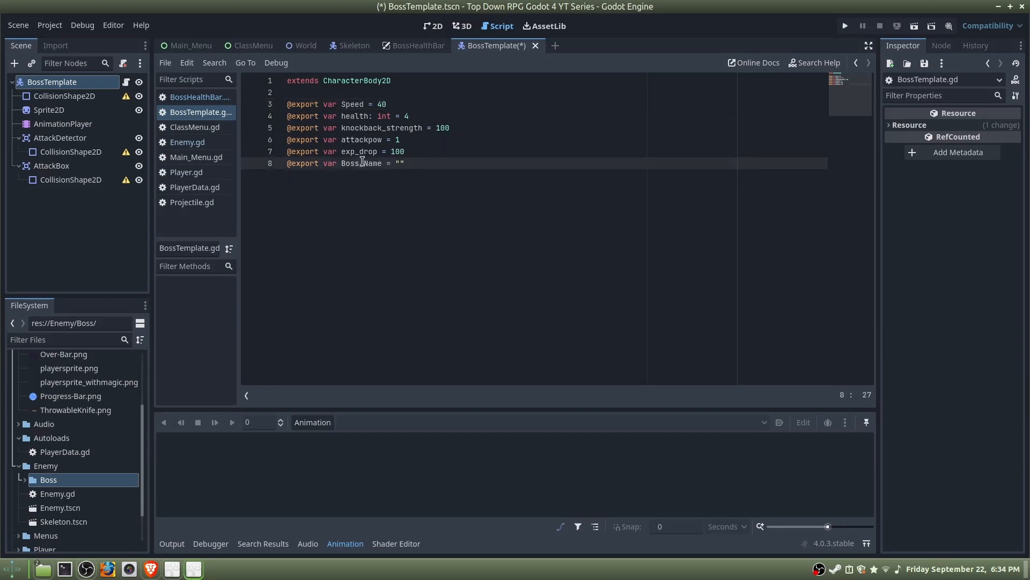
pyautogui.doubleClick(397, 152)
pyautogui.click(413, 150)
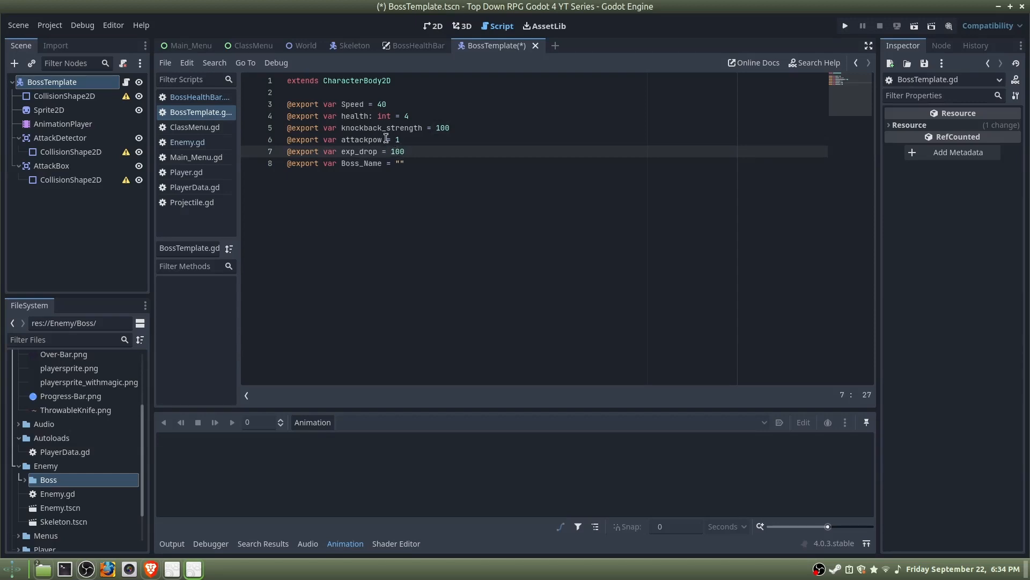
pyautogui.click(469, 183)
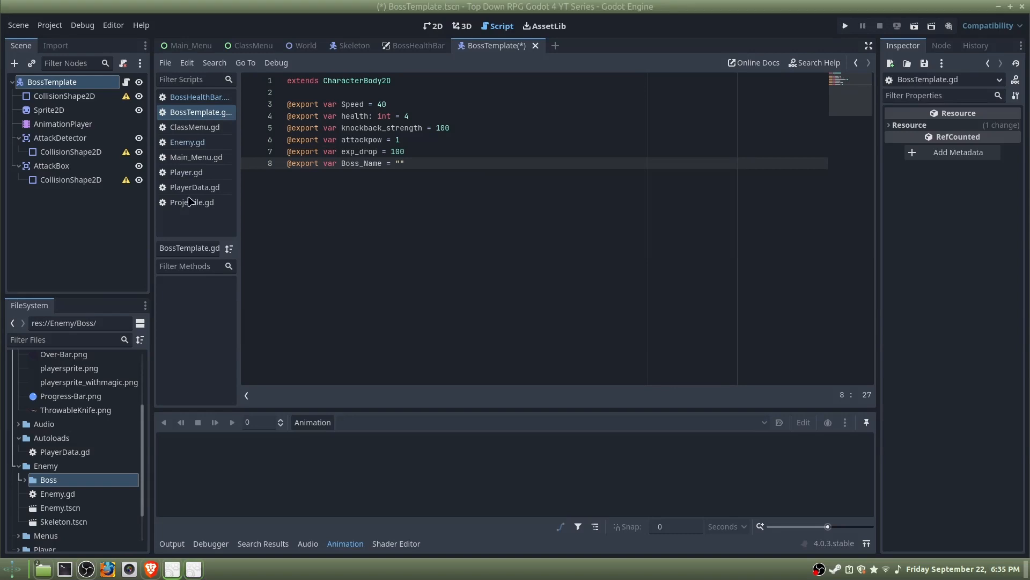
# Below the exports, declare onready variables animPlayer, animTree and specialtimer referencing $AnimationPlayer, $AnimationTree and $SpecialTimer.
pyautogui.click(389, 213)
pyautogui.press('Return')
pyautogui.press('Return')
pyautogui.write('@onready var animPlayer = $AnimationPlayer @onready var animTree = $AnimationTree @onready var specialTimer = $SpecialTimer')
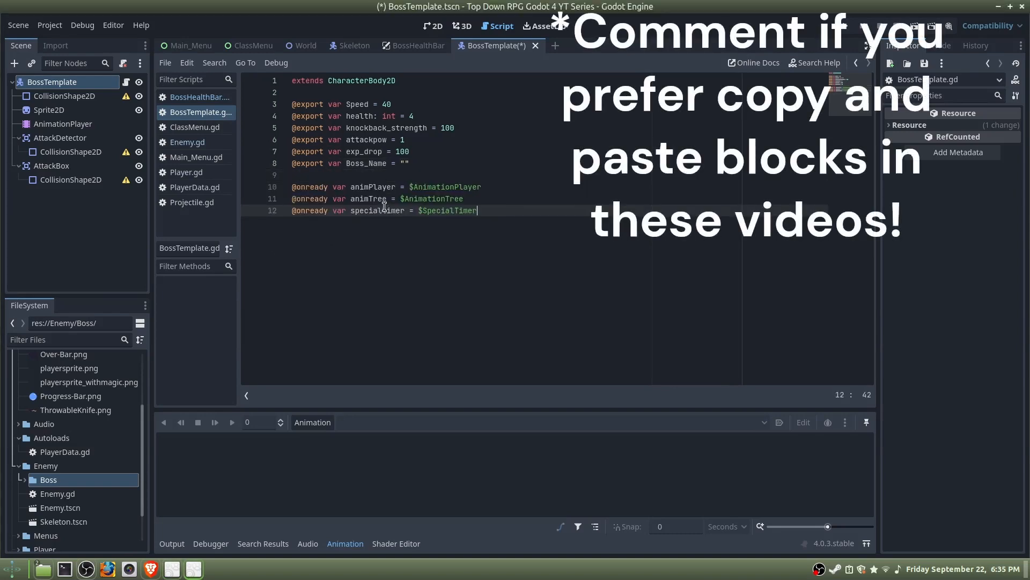
pyautogui.moveTo(507, 209); pyautogui.dragTo(311, 208)
pyautogui.click(548, 213)
pyautogui.moveTo(506, 208); pyautogui.dragTo(295, 207)
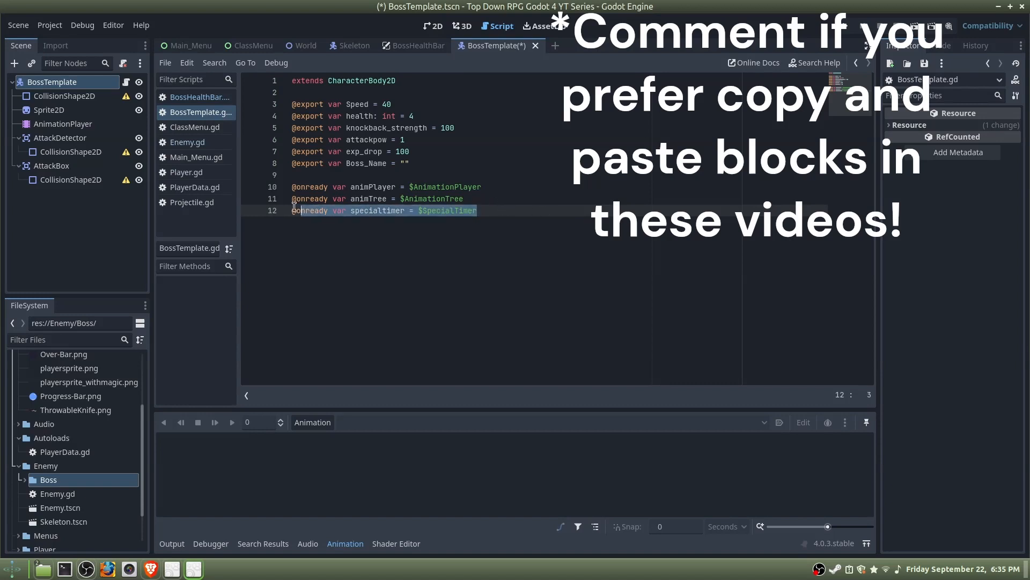
pyautogui.click(496, 210)
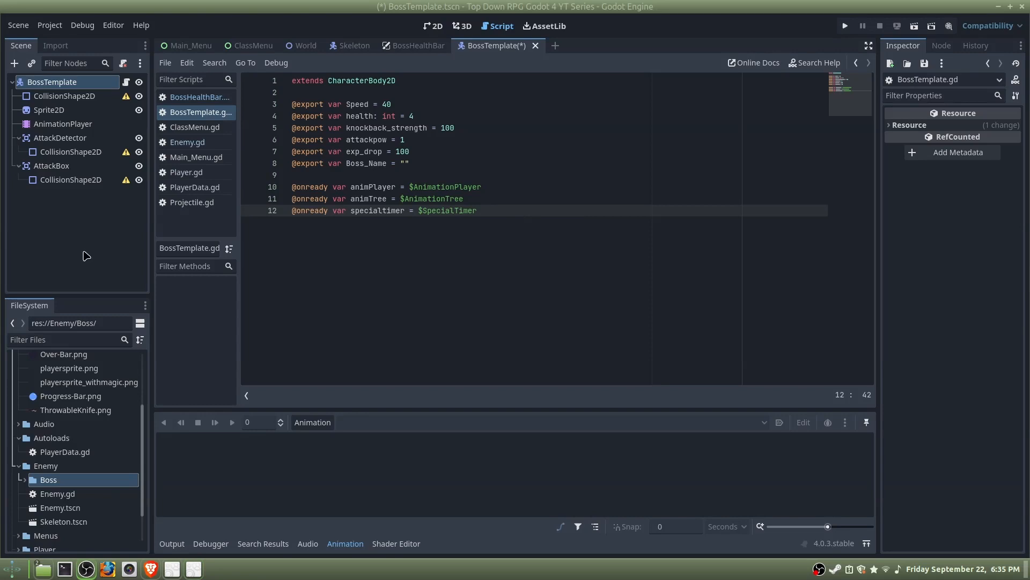
# Declare knockback_dir and knockback as Vector2.ZERO, mov_direction as Vector2(), see_player and player_inprox as false, plus signals bosshealth_changed, sethealthbar(value) and setname(string).
pyautogui.click(557, 232)
pyautogui.press('Return')
pyautogui.press('Return')
pyautogui.write('var knockback_dir = Vector2.ZERO var knockback = Vector2.ZERO var mov_direction = Vector2() var see_player = false var player_inprox = false  signal bosshealth_changed signal sethealthbar(value) signal setname(string)')
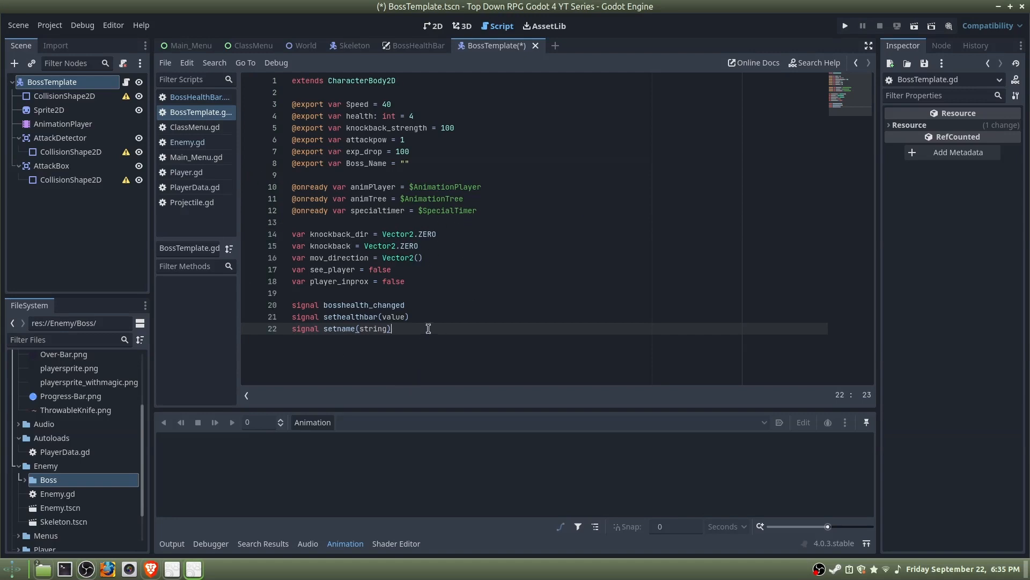
pyautogui.click(416, 280)
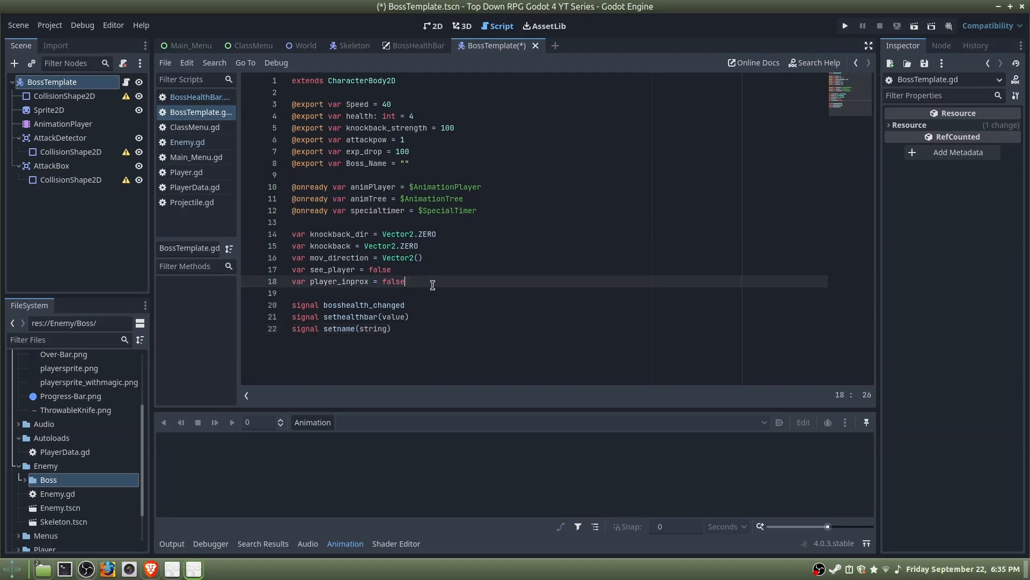
pyautogui.moveTo(427, 282); pyautogui.dragTo(290, 281)
pyautogui.click(456, 281)
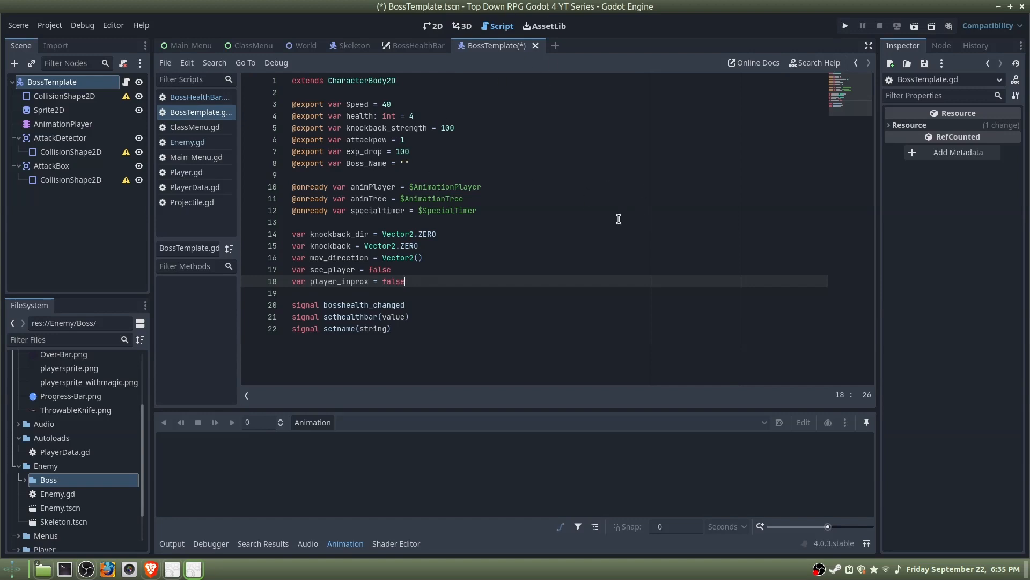
pyautogui.moveTo(427, 329); pyautogui.dragTo(289, 306)
pyautogui.click(484, 305)
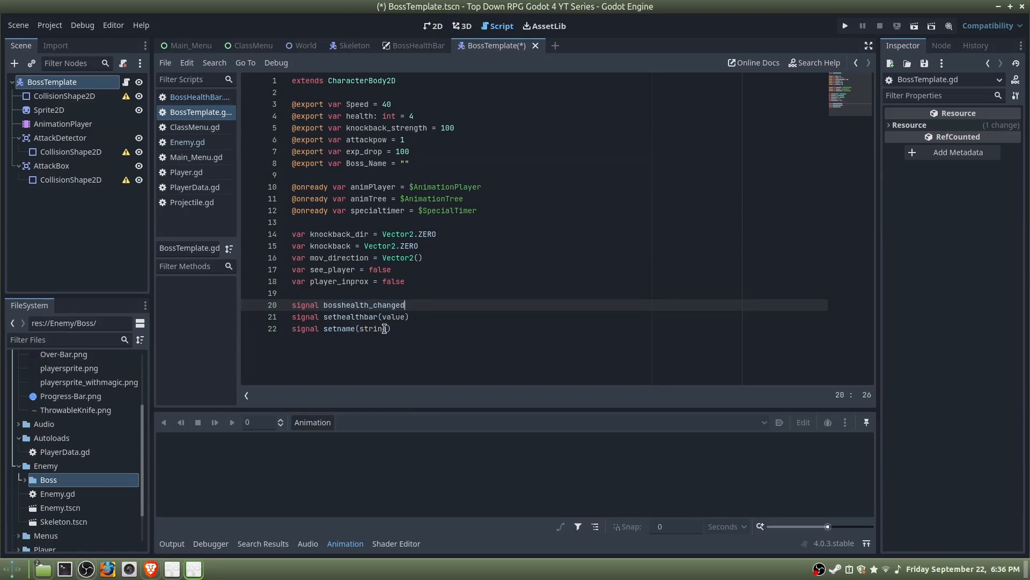
# Write _ready() to connect the Player's enemy_attacked signal to change_healthbar, emit sethealthbar, setname and bosshealth_changed, and set animTree.active to true.
pyautogui.click(416, 330)
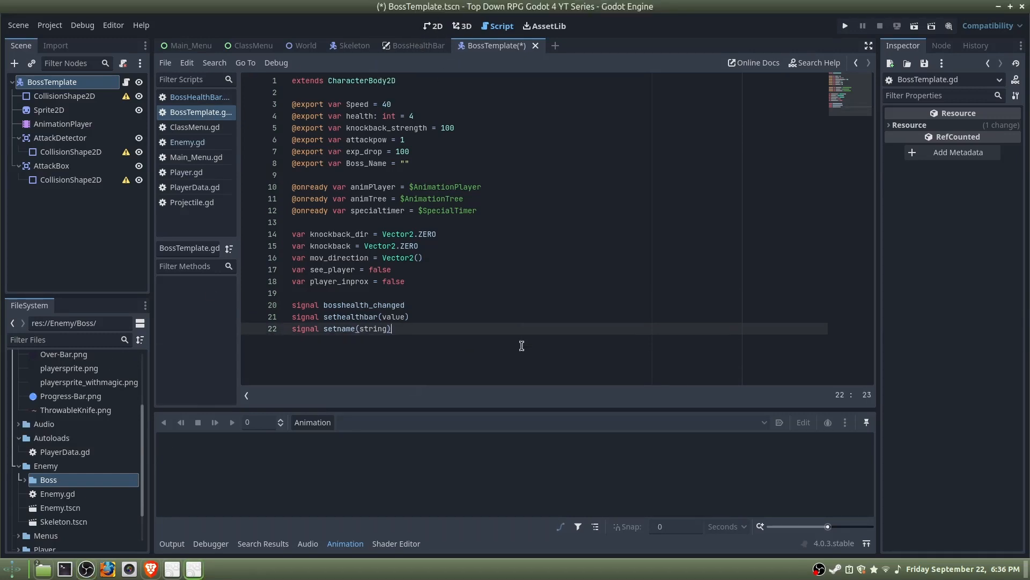
pyautogui.press('Return')
pyautogui.press('Return')
pyautogui.press('Return')
pyautogui.write('func _ready(): \tvar player = get_parent().get_node("Player") \tplayer.enemy_attacked.connect(change_healthbar) \temit_signal("sethealthbar", health) \temit_signal("setname", Boss_Name) \temit_signal("bosshealth_changed", health) \tanimTree.active = true')
pyautogui.click(524, 293)
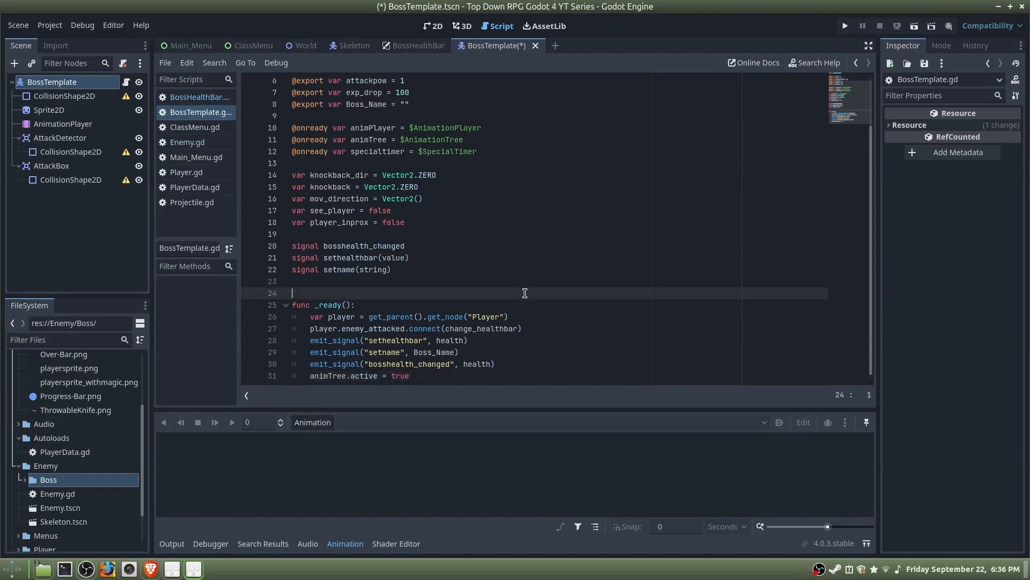
pyautogui.press('BackSpace')
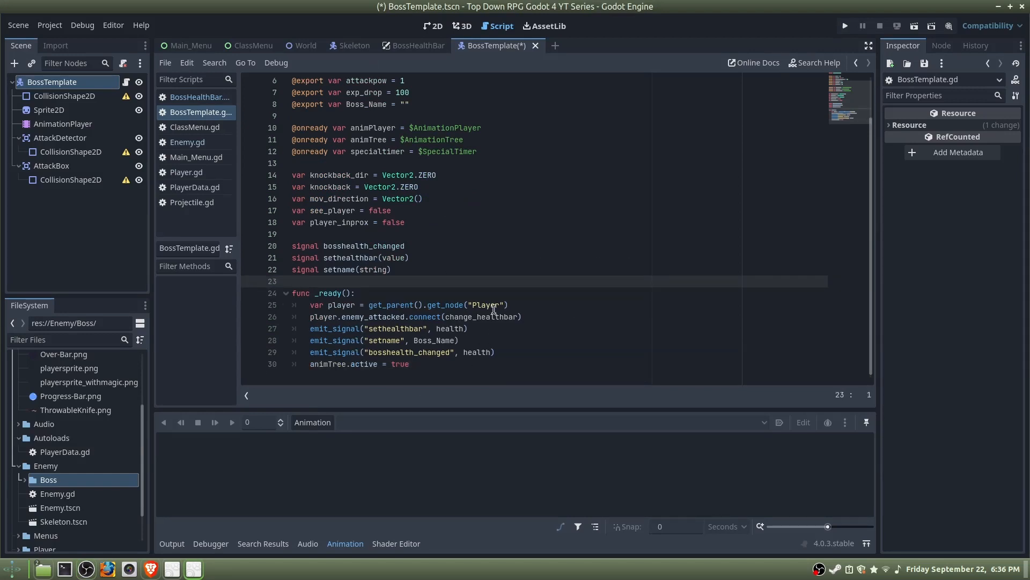
pyautogui.click(597, 320)
pyautogui.click(488, 292)
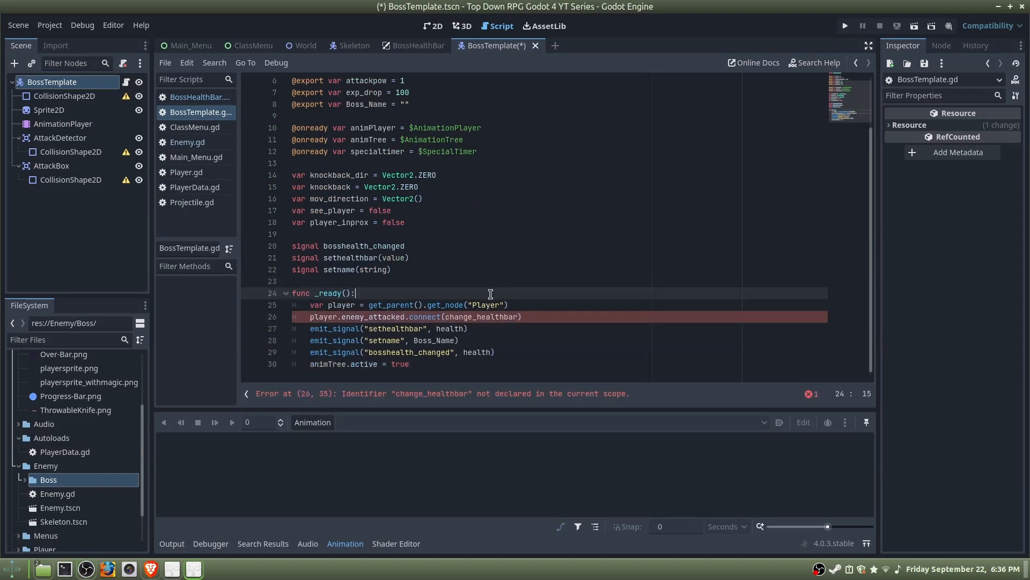
pyautogui.click(501, 305)
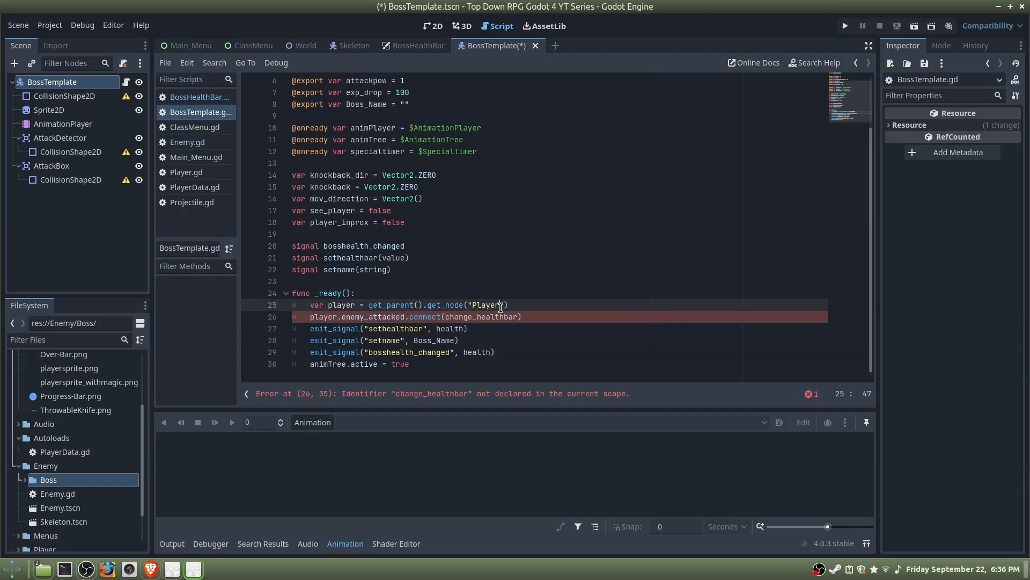
pyautogui.click(541, 329)
pyautogui.moveTo(526, 350); pyautogui.dragTo(301, 329)
pyautogui.click(547, 328)
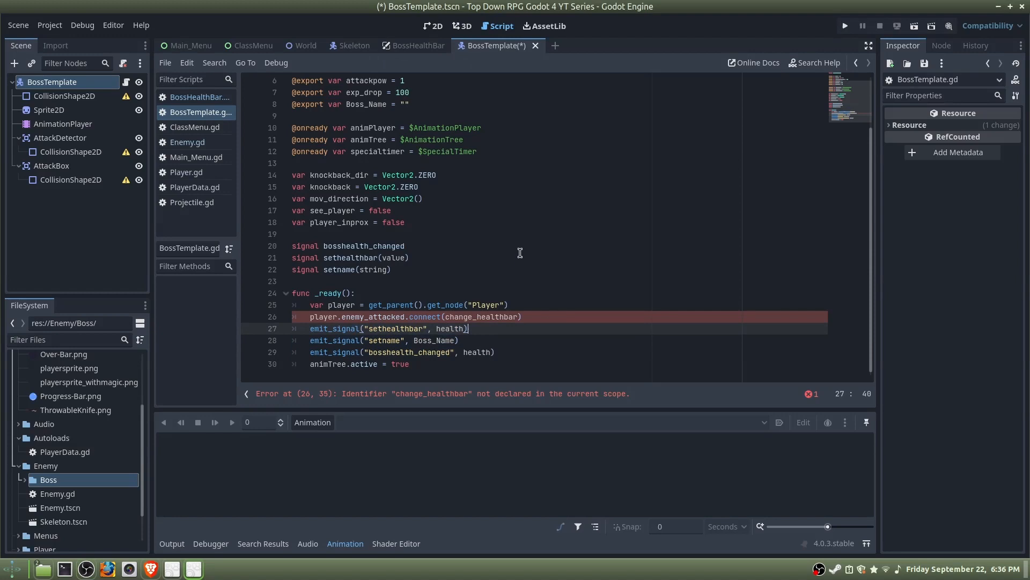
# Write _physics_process(delta) calling Death() at health <= 0, accelerating towards the Player when see_player is true, otherwise traveling to Idle, and reducing knockback by 200*delta.
pyautogui.click(454, 360)
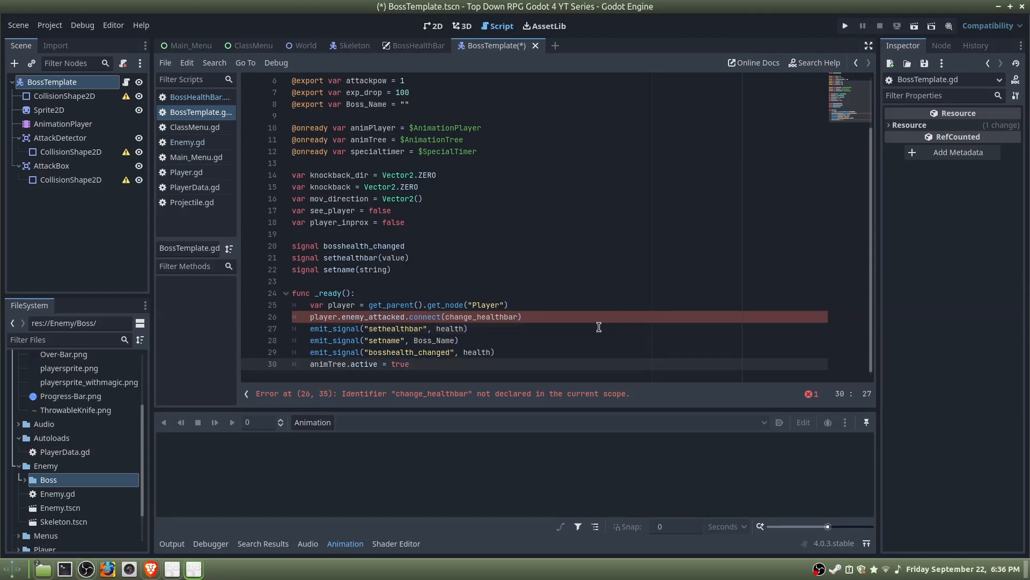
pyautogui.press('Return')
pyautogui.press('Return')
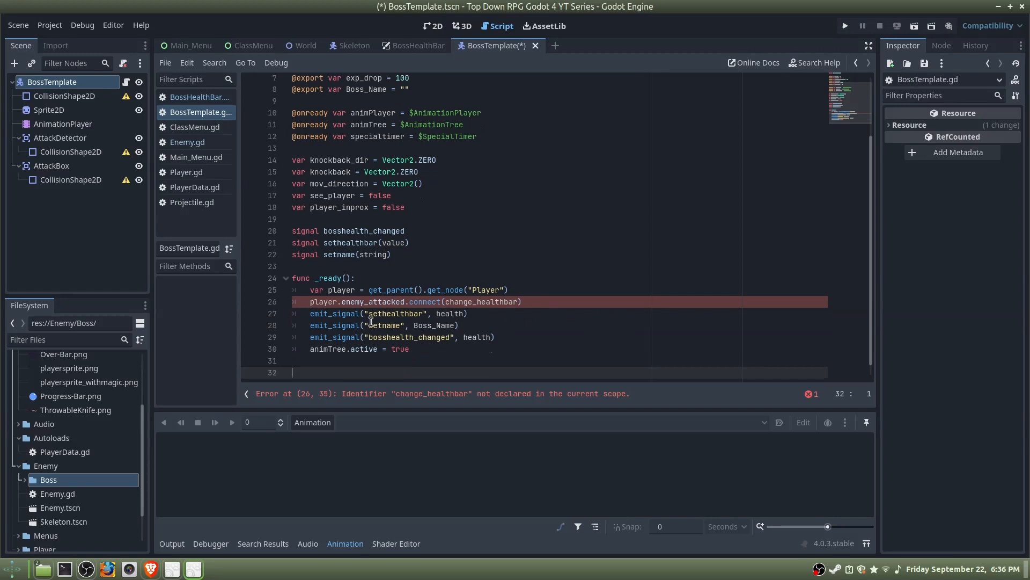
pyautogui.scroll(-1, 499, 364)
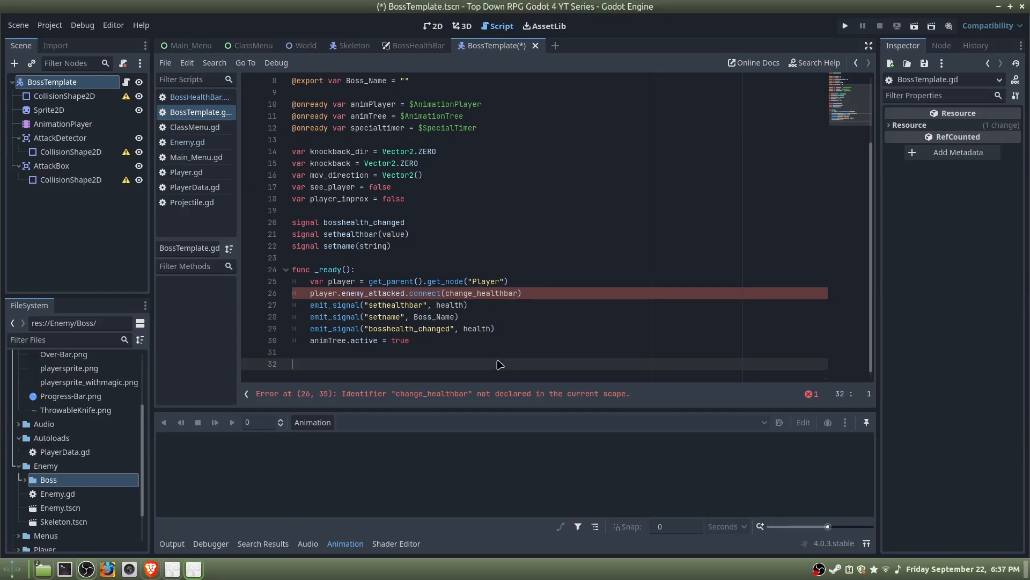
pyautogui.write('func _physics_process(delta): \tif health <= 0: \t\tDeath() \t \tif see_player == true: \t\tvar player = get_parent().get_node("Player") \t\taccelerate_towards_point(player, delta) \t\tmove_and_slide() \telse: \t\tanimTree.get("parameters/playback").travel("Idle") \t \tknockback_dir = mov_direction \tknockback = knockback.move_toward(Vector2.ZERO, 200*delta)')
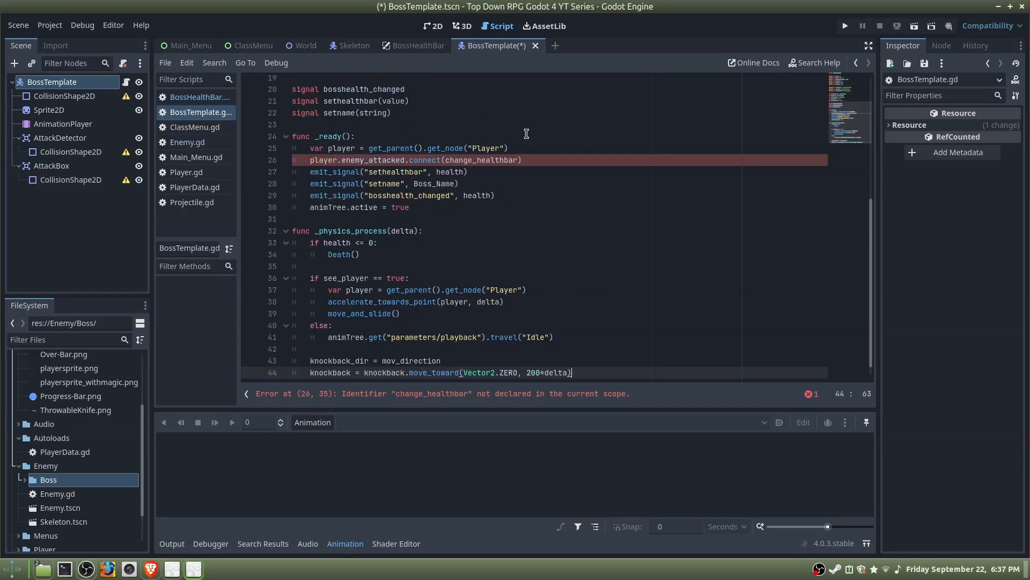
pyautogui.scroll(-1, 461, 288)
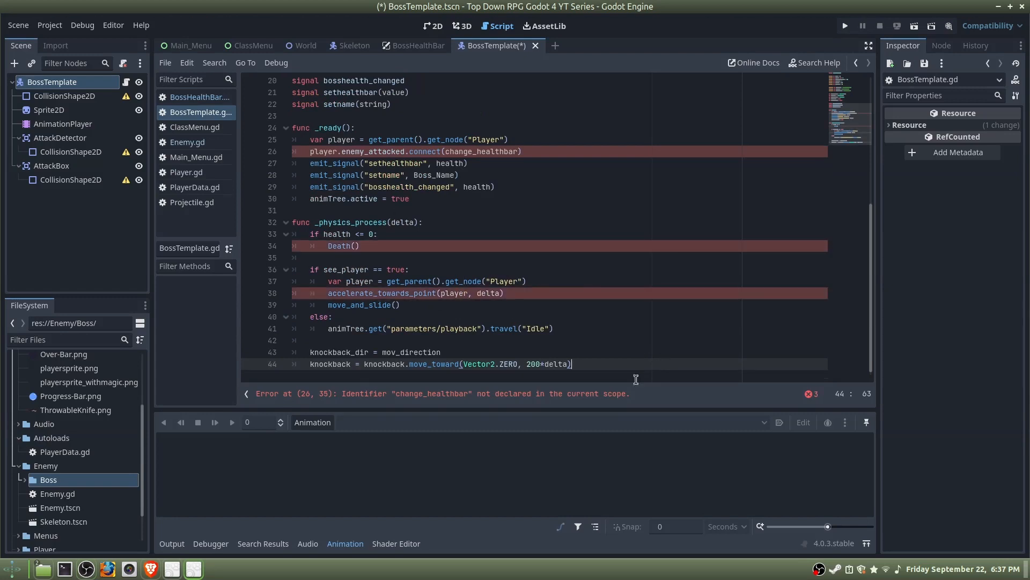
# Add a change_healthbar() function below _physics_process that emits the "bosshealth_changed" signal with health.
pyautogui.click(396, 245)
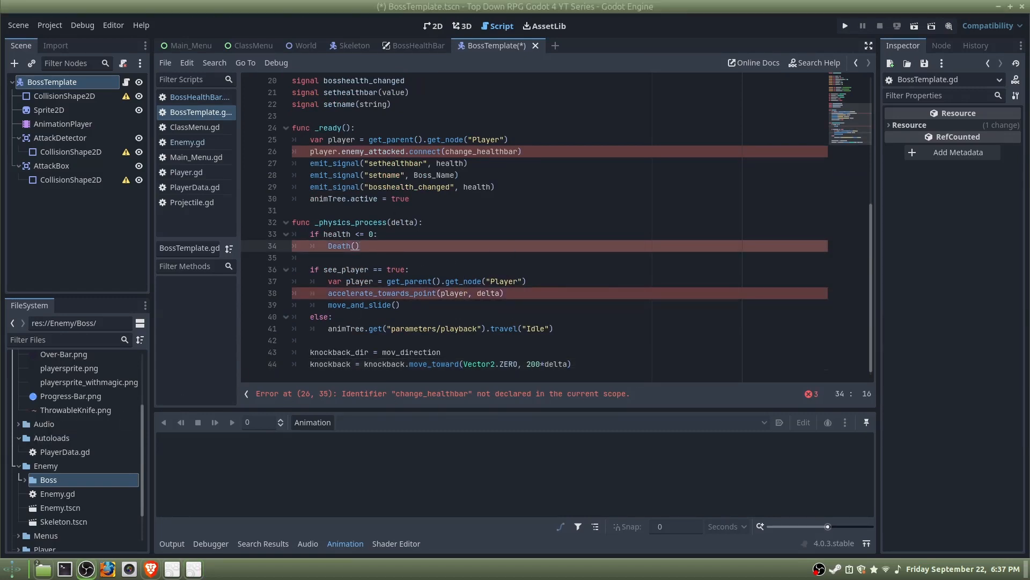
pyautogui.click(599, 317)
pyautogui.click(618, 367)
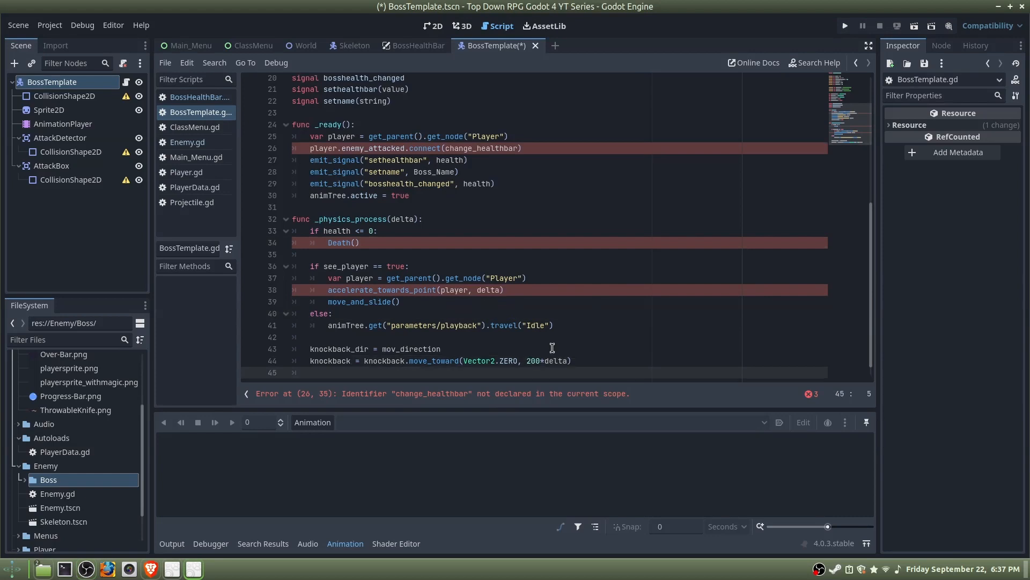
pyautogui.write('func change_healthbar(): \temit_signal("bosshealth_changed", health)')
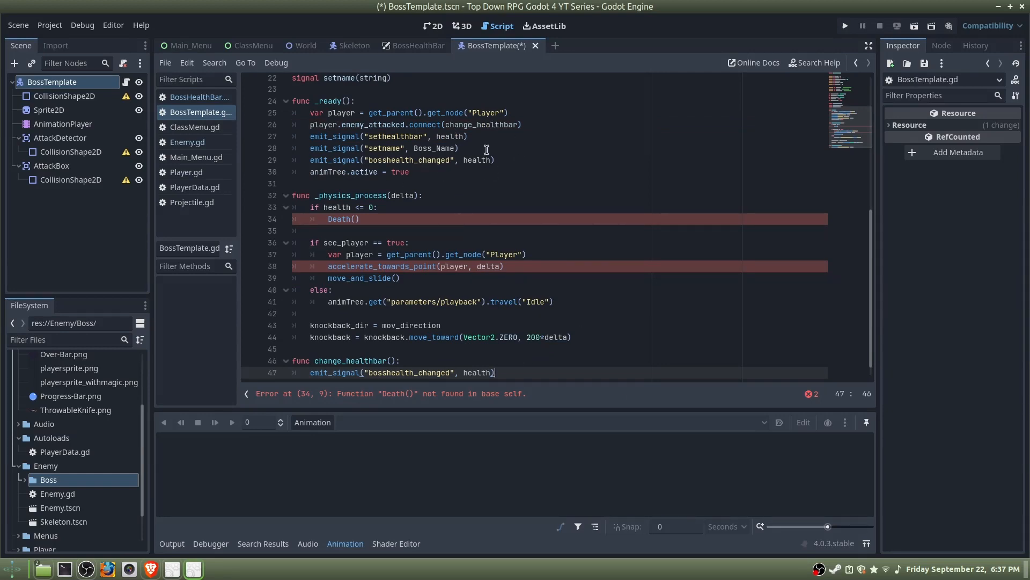
pyautogui.moveTo(511, 372); pyautogui.dragTo(295, 373)
# Write accelerate_towards_point(point, delta) computing mov_direction and velocity with knockback, traveling to "Walk" if not player_inprox, and setting the Idle, Walk and Special blend positions.
pyautogui.click(532, 375)
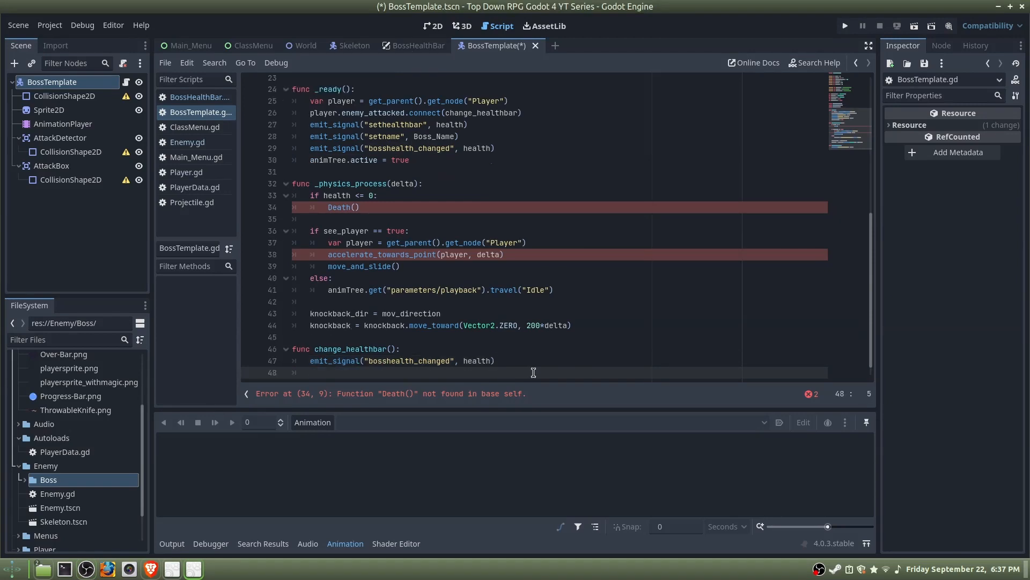
pyautogui.press('Return')
pyautogui.write('func accelerate_towards_point(point, delta): \tvar movement = mov_direction * Speed \tmov_direction = (point.position - position).normalized() \tvelocity = movement + (knockback * 2) \tvelocity = velocity.move_toward(mov_direction * Speed, 200 * delta) \tif !player_inprox: \t\tanimTree.get("parameters/playback").travel("Walk") \tanimTree.set("parameters/Idle/blend_position", mov_direction) \tanimTree.set("parameters/Walk/blend_position", mov_direction) \tanimTree.set("parameters/Special/blend_position", mov_direction)')
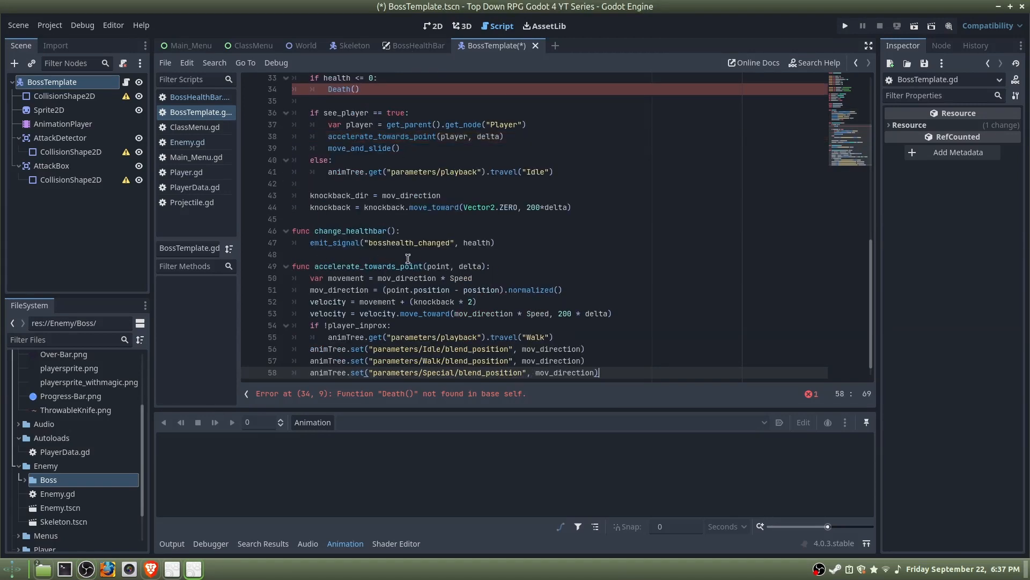
pyautogui.scroll(-1, 418, 260)
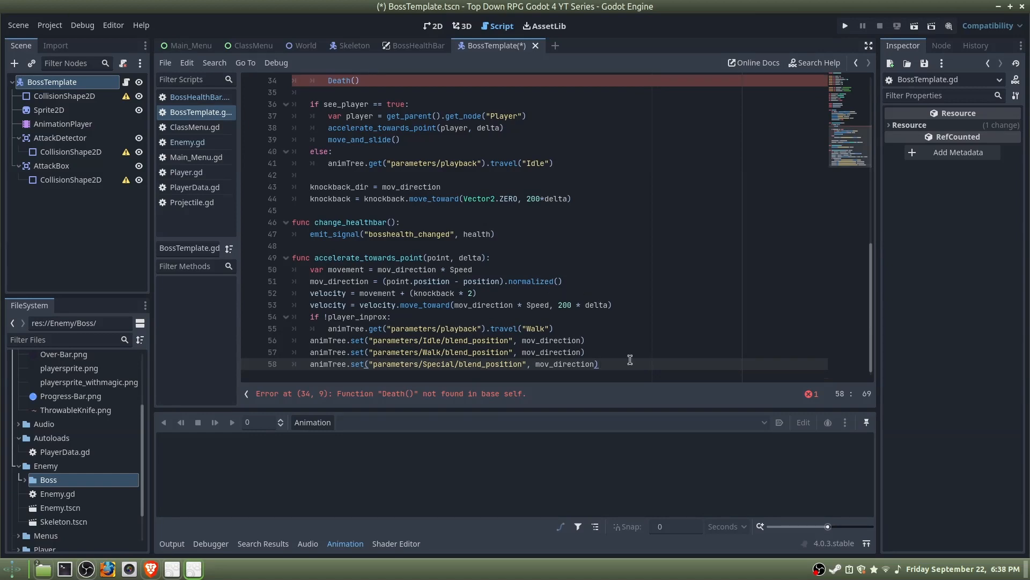
pyautogui.moveTo(627, 364); pyautogui.dragTo(375, 364)
pyautogui.click(440, 364)
pyautogui.doubleClick(463, 364)
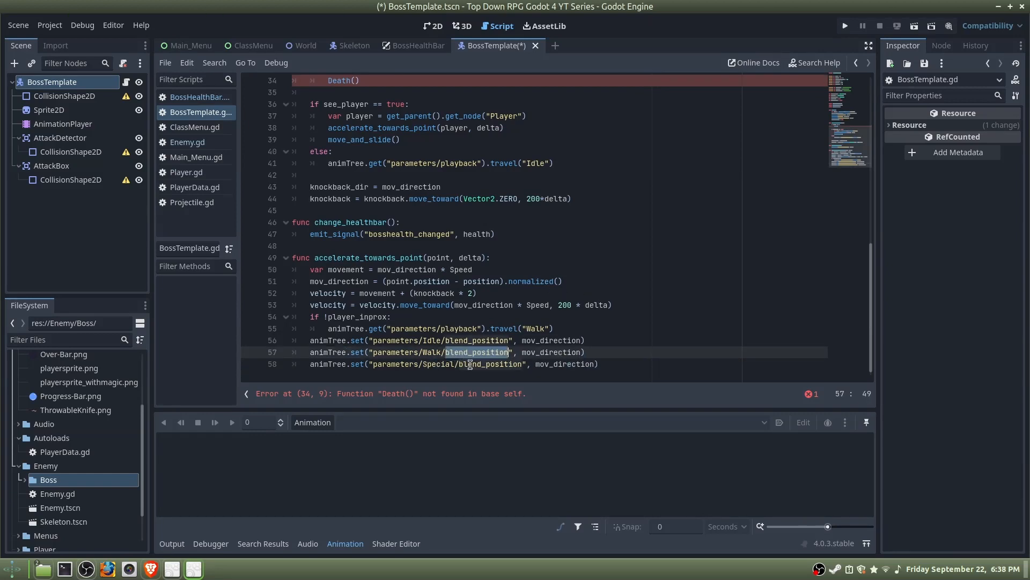
pyautogui.click(664, 342)
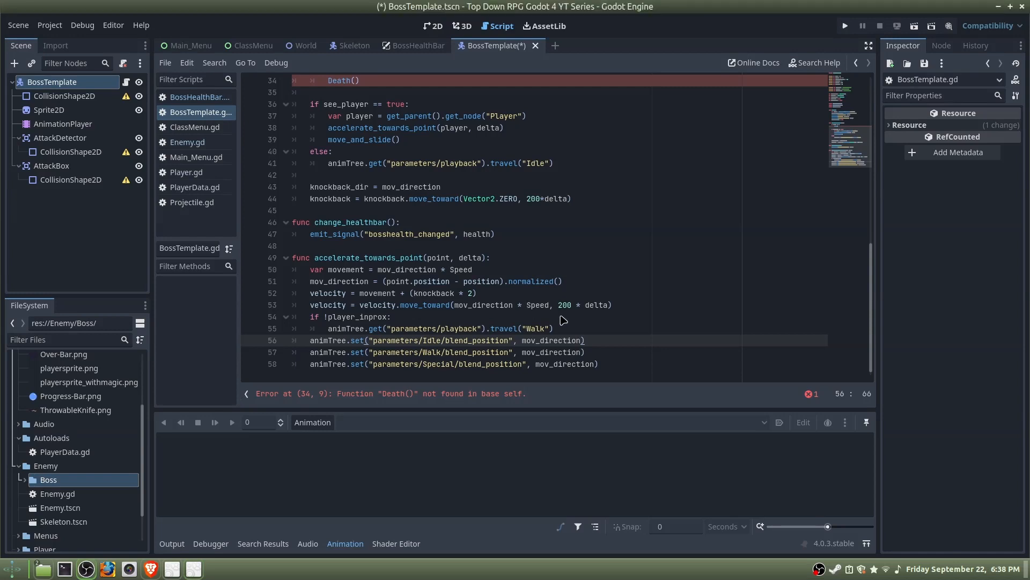
# Append attack detector handlers toggling see_player, Death() with queue_free() and exp_gain(exp_drop), the attack box handler connecting the projectile's enemy_attacked, and prox handlers toggling player_inprox.
pyautogui.click(639, 364)
pyautogui.press('Return')
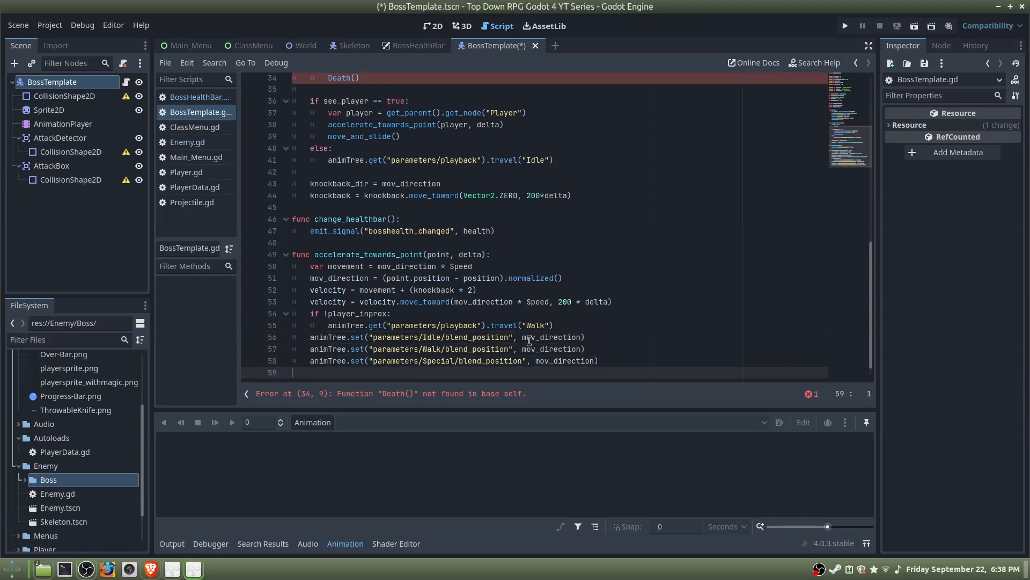
pyautogui.scroll(-7, 529, 341)
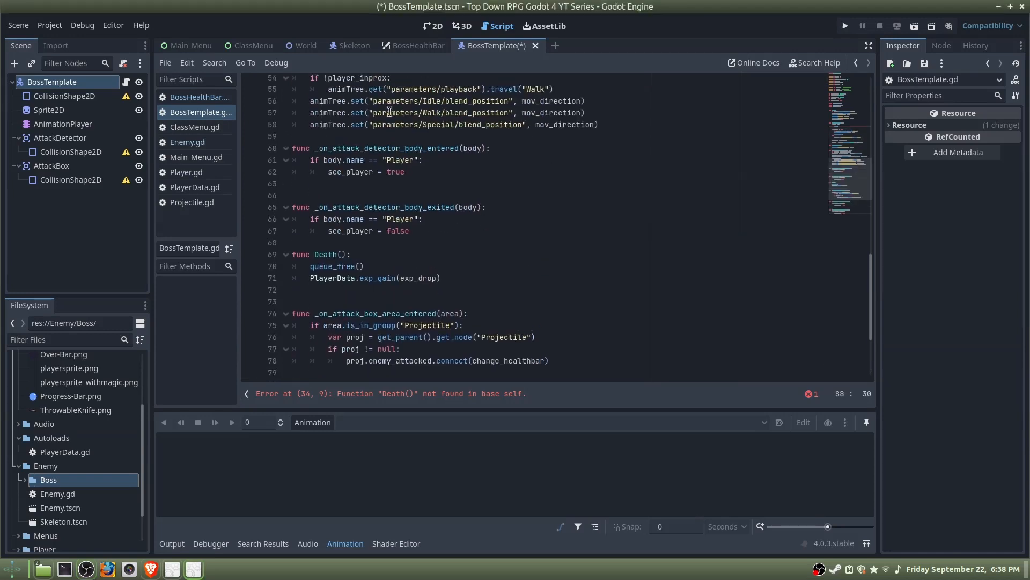
pyautogui.scroll(3, 390, 111)
pyautogui.scroll(-2, 429, 231)
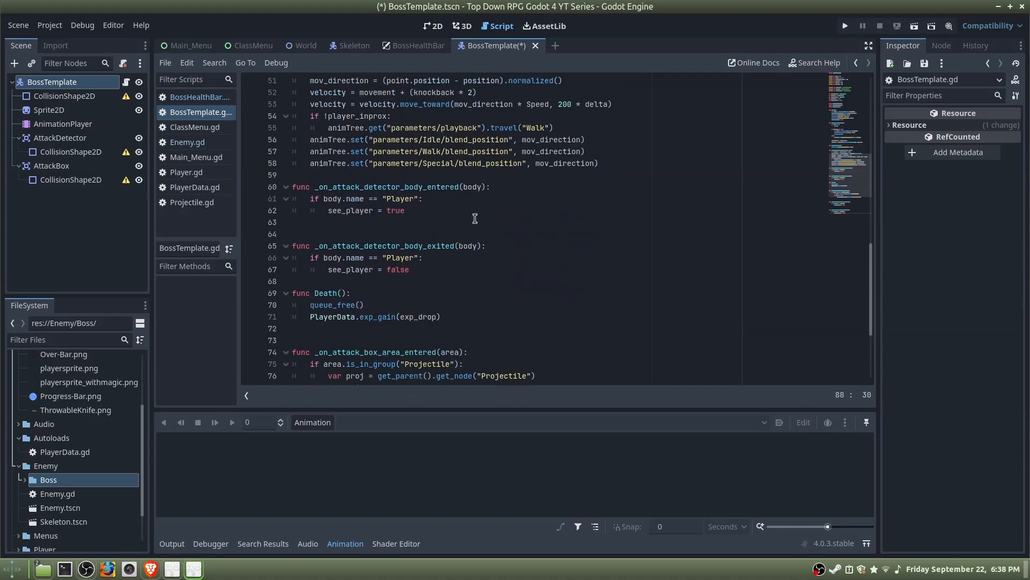
# Review the attack detector handlers, the exp_gain call in Death() and the player_inprox assignment in the proximity handler.
pyautogui.click(409, 251)
pyautogui.click(496, 205)
pyautogui.scroll(-4, 484, 214)
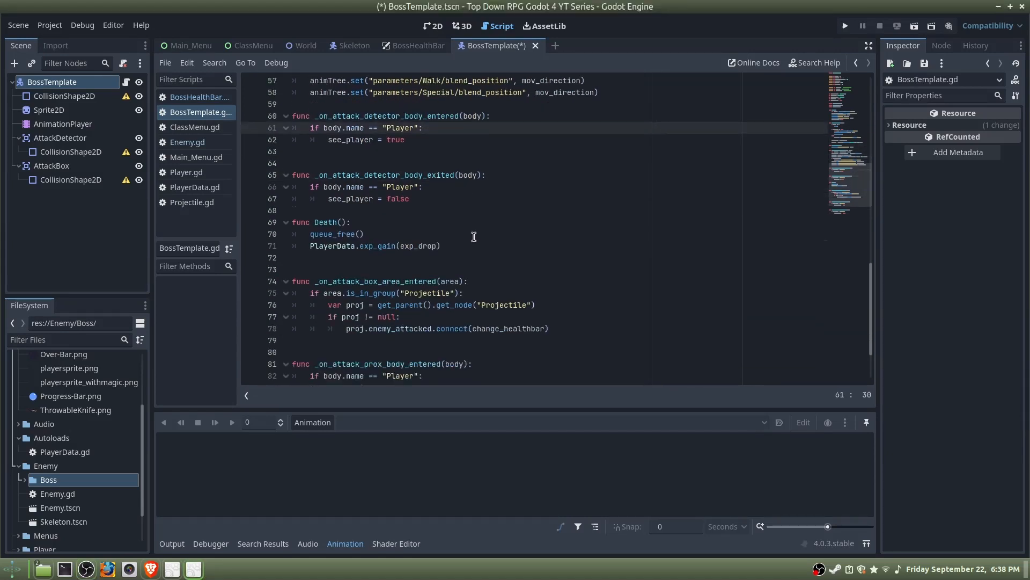
pyautogui.tripleClick(456, 176)
pyautogui.click(460, 177)
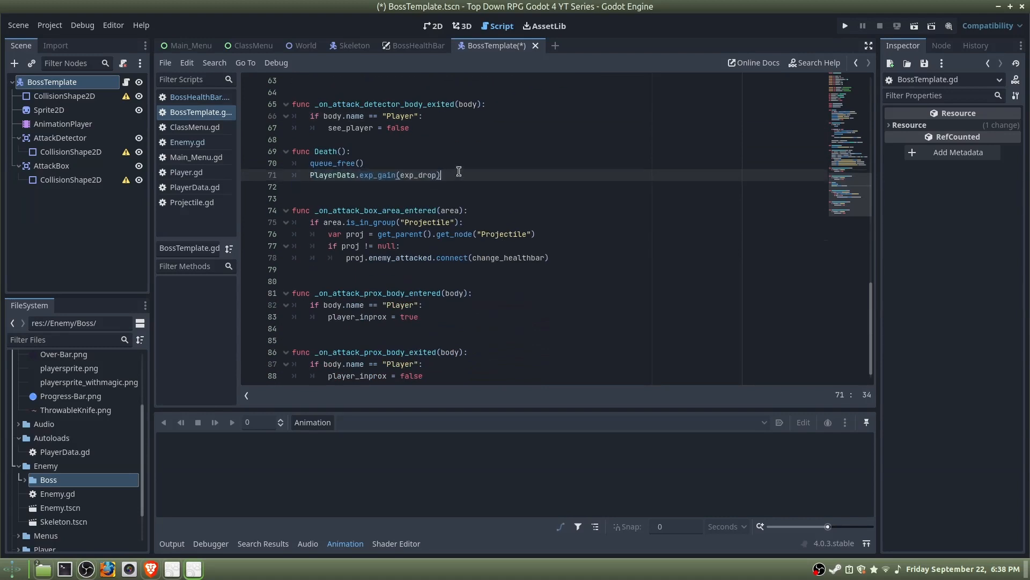
pyautogui.moveTo(459, 172); pyautogui.dragTo(310, 174)
pyautogui.click(447, 168)
pyautogui.moveTo(447, 175); pyautogui.dragTo(302, 177)
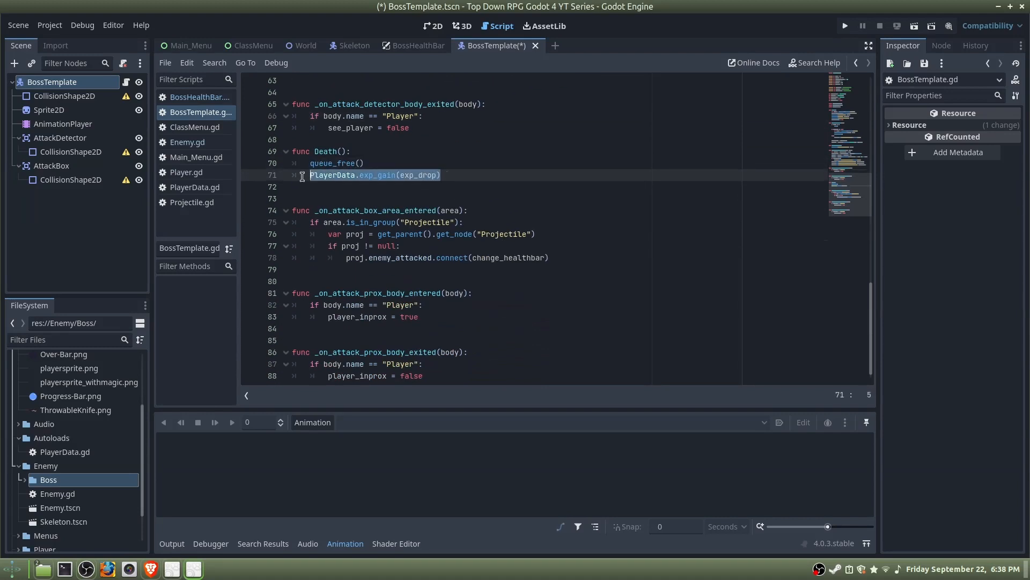
pyautogui.click(483, 171)
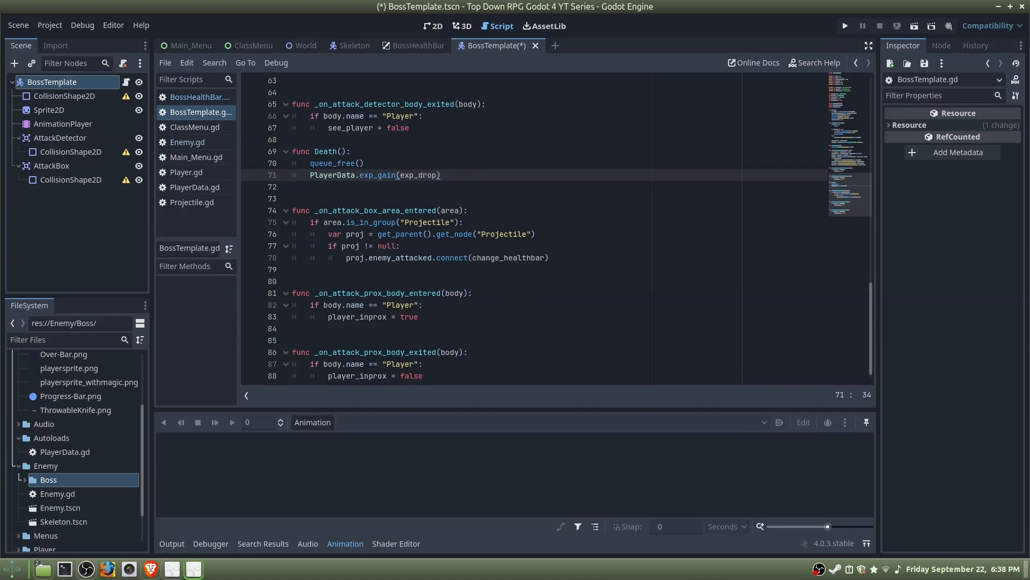
pyautogui.moveTo(419, 316); pyautogui.dragTo(317, 315)
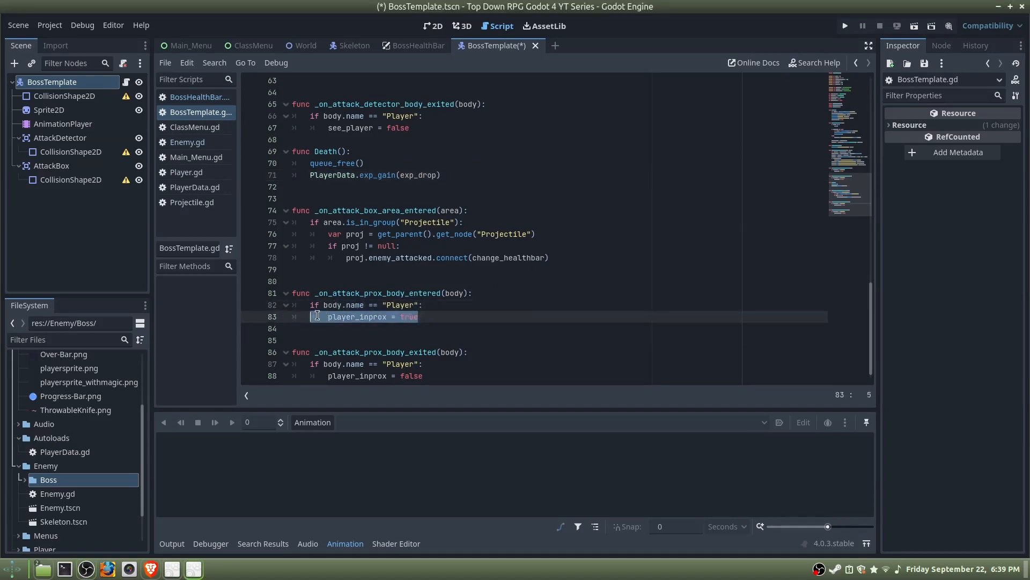
pyautogui.click(513, 309)
pyautogui.moveTo(454, 319); pyautogui.dragTo(328, 316)
pyautogui.click(453, 320)
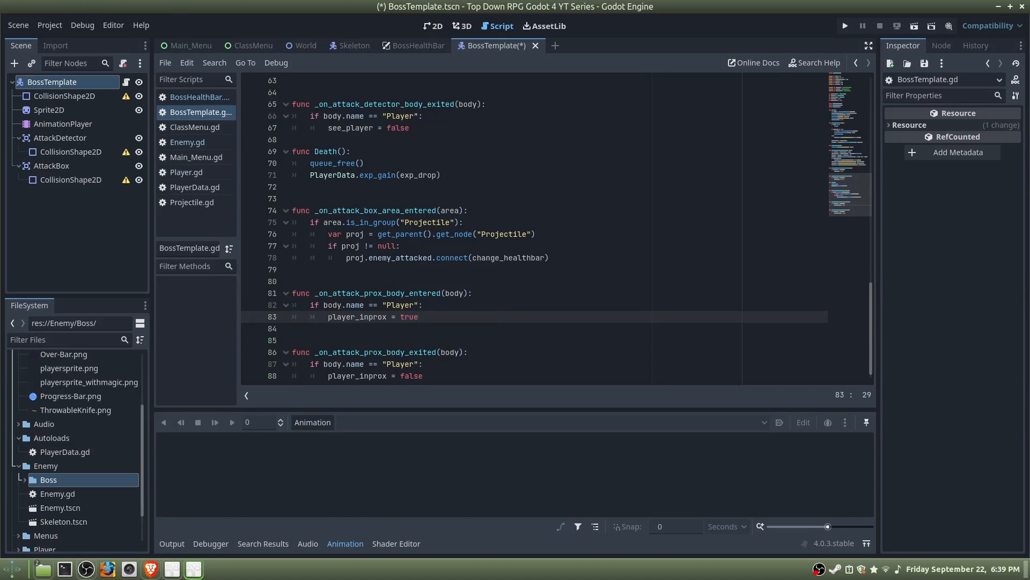
# Save the scene and connect AttackDetector's body_entered signal to _on_attack_detector_body_entered in the BossTemplate script.
pyautogui.hotkey('ctrl', 's')
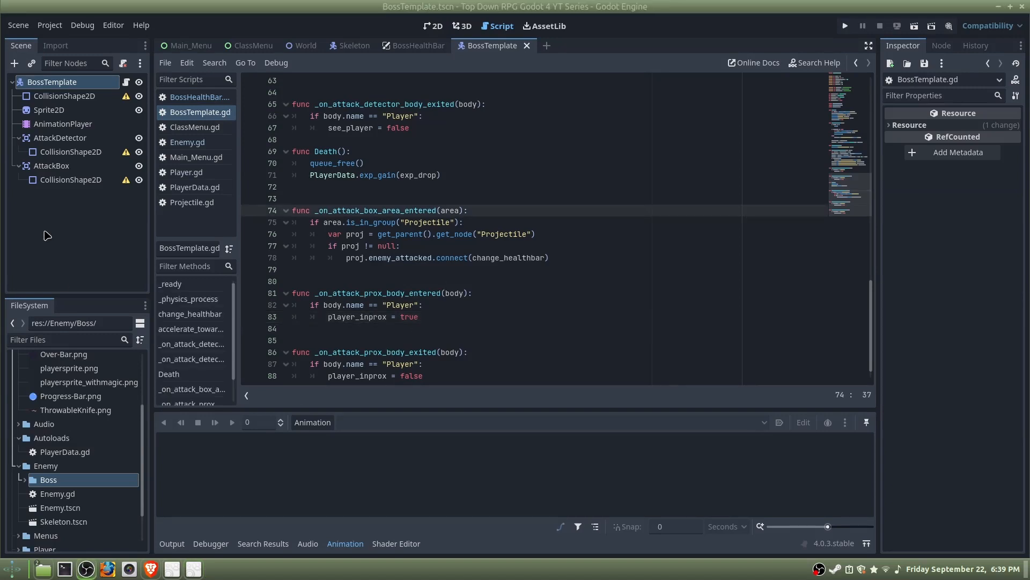
pyautogui.click(55, 140)
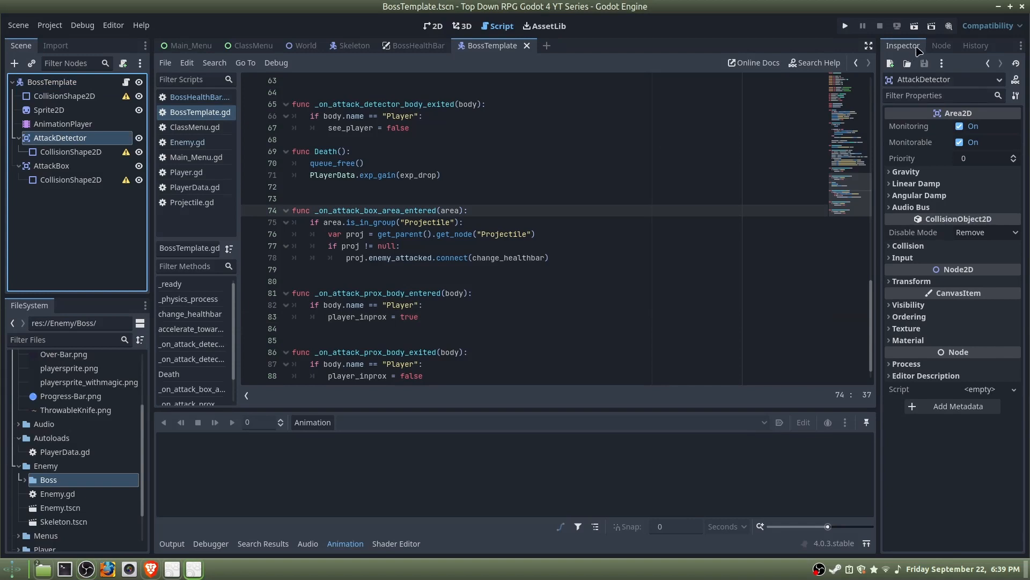
pyautogui.click(942, 48)
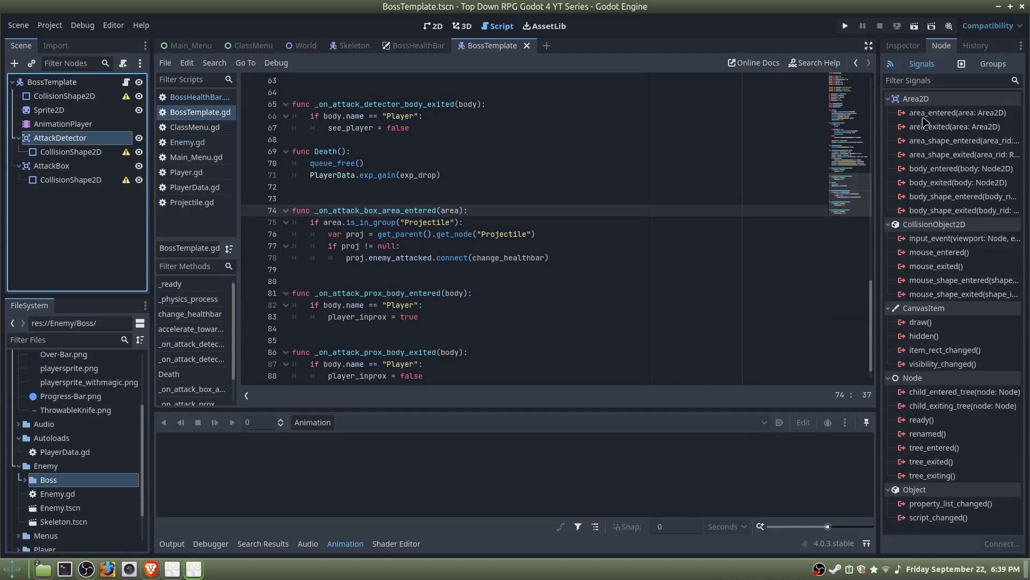
pyautogui.doubleClick(943, 168)
pyautogui.click(558, 426)
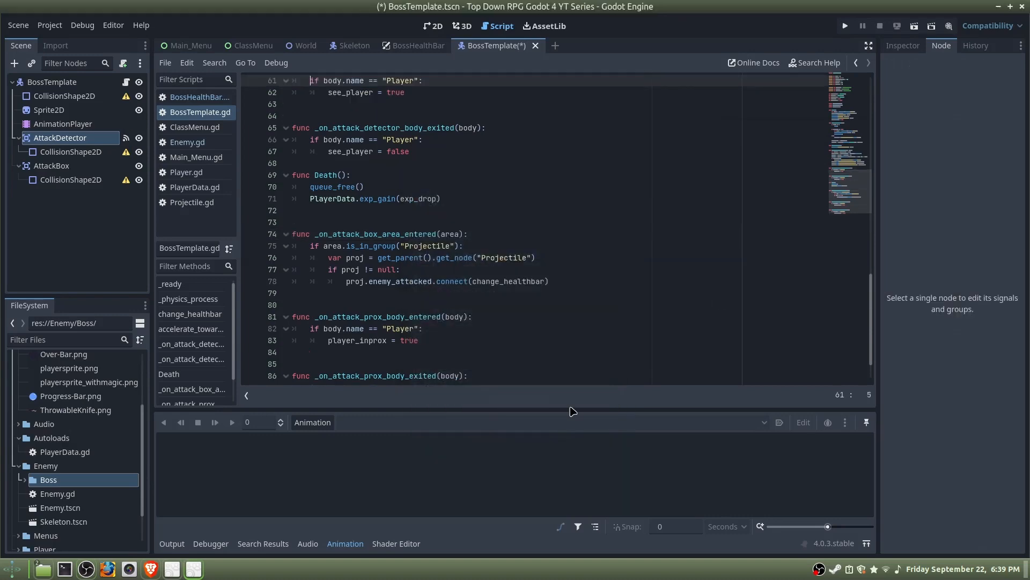
pyautogui.scroll(2, 501, 242)
# Connect AttackDetector's body_exited signal to the _on_attack_detector_body_exited method on BossTemplate.
pyautogui.click(58, 139)
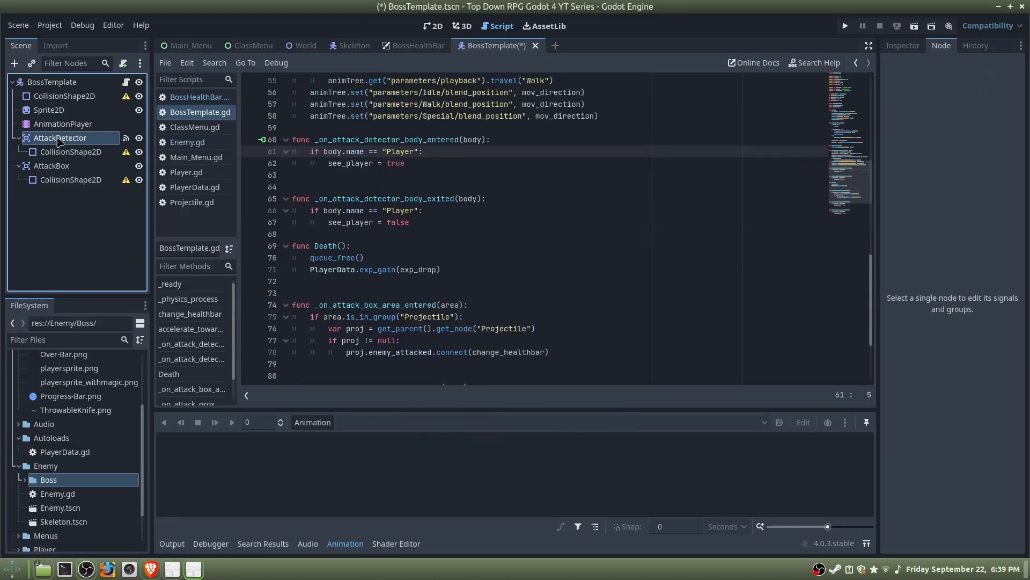
pyautogui.doubleClick(943, 196)
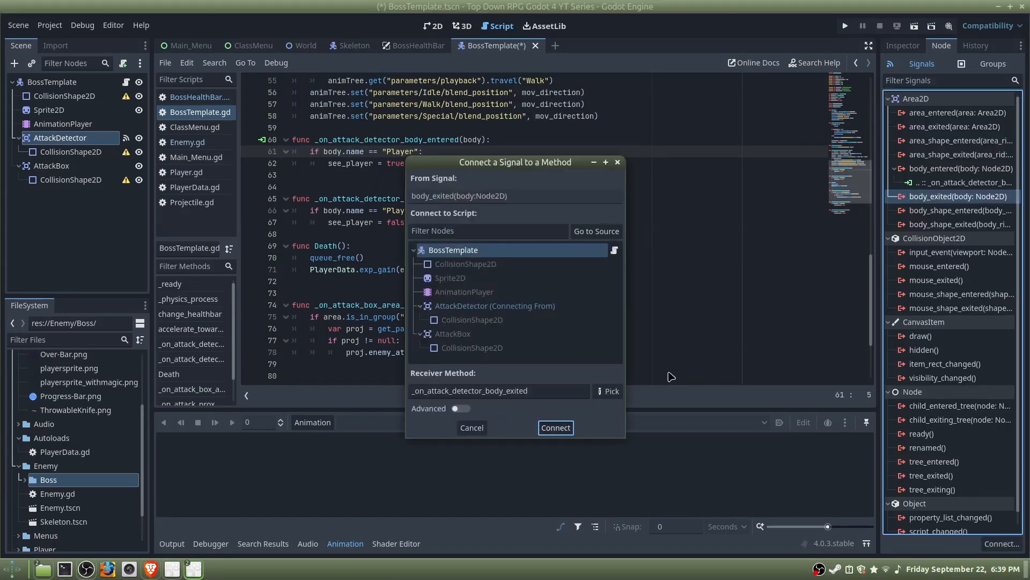
pyautogui.click(559, 426)
pyautogui.scroll(-1, 395, 266)
# Connect AttackBox's area_entered signal to the _on_attack_box_area_entered method on BossTemplate.
pyautogui.click(60, 166)
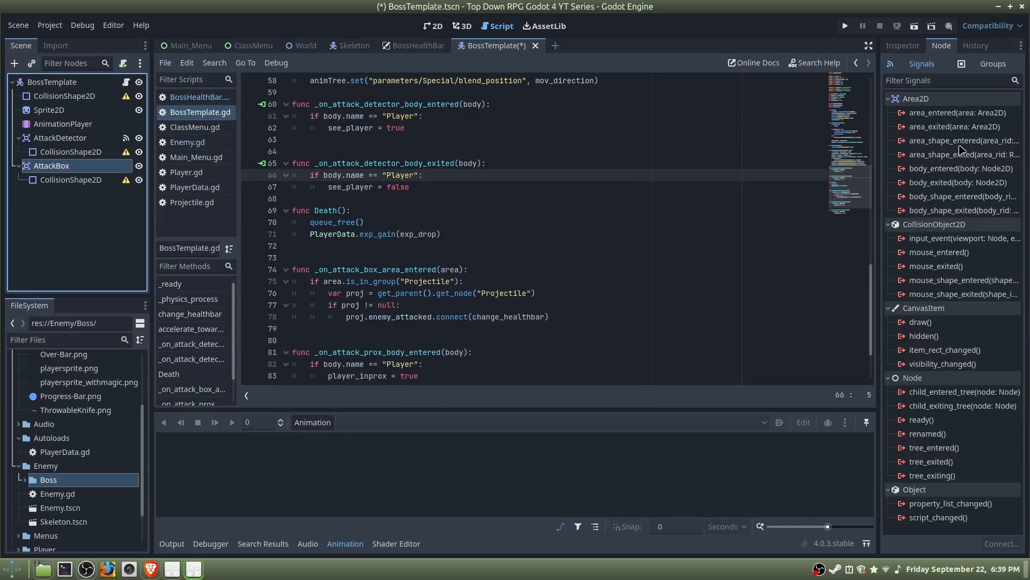
pyautogui.doubleClick(943, 112)
pyautogui.click(556, 428)
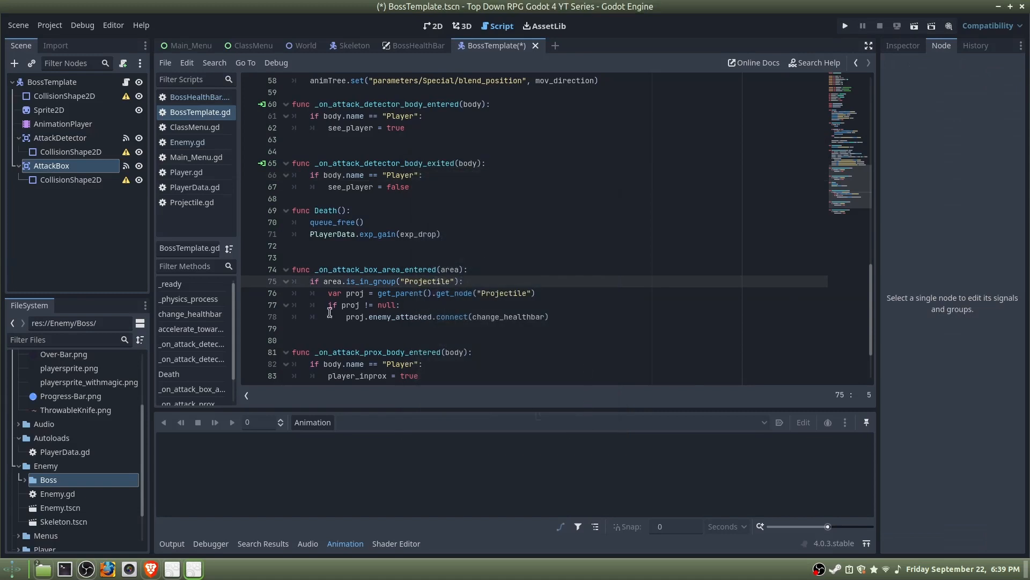
# Add the AttackBox node to a group named "Enemy".
pyautogui.click(73, 168)
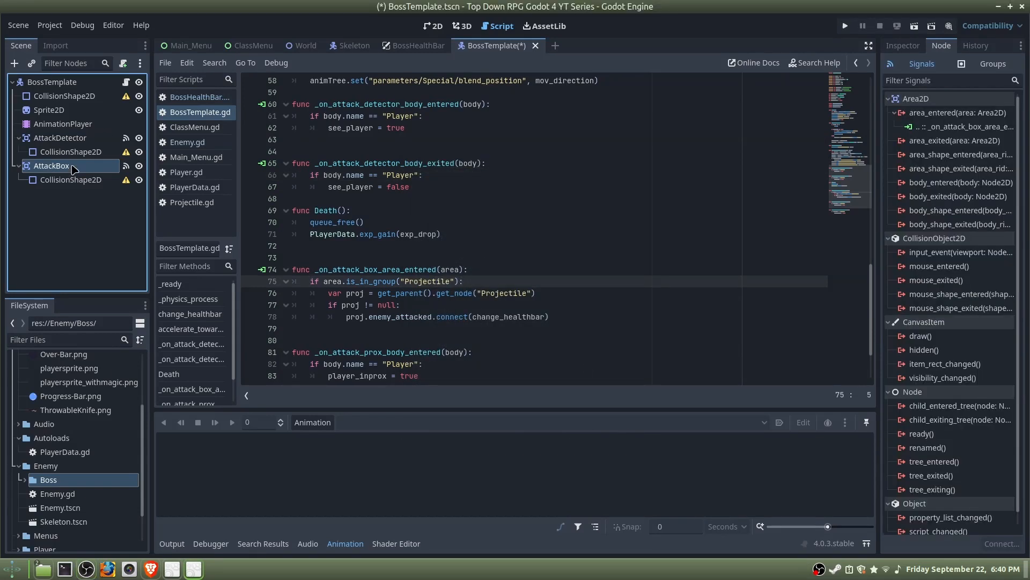
pyautogui.click(993, 64)
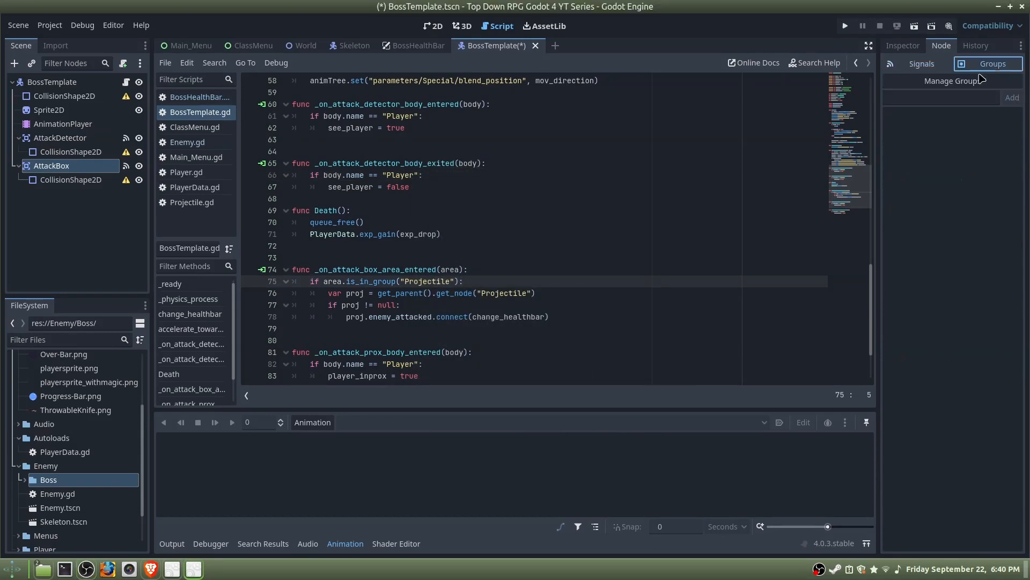
pyautogui.click(928, 103)
pyautogui.write('Enemy')
pyautogui.press('Return')
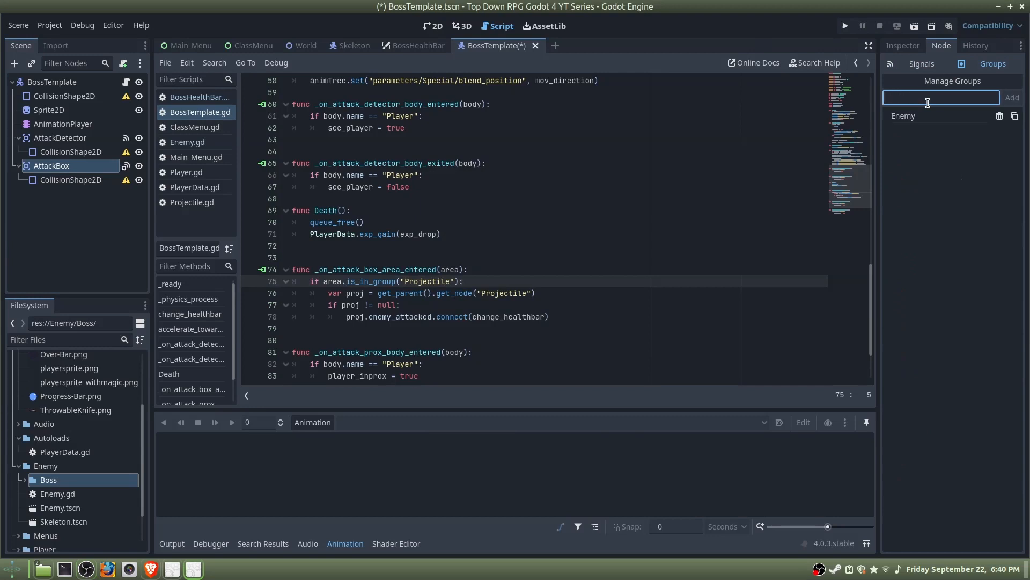
# Add the AttackDetector node to a group named "Enemy_Attack_Detector".
pyautogui.click(88, 138)
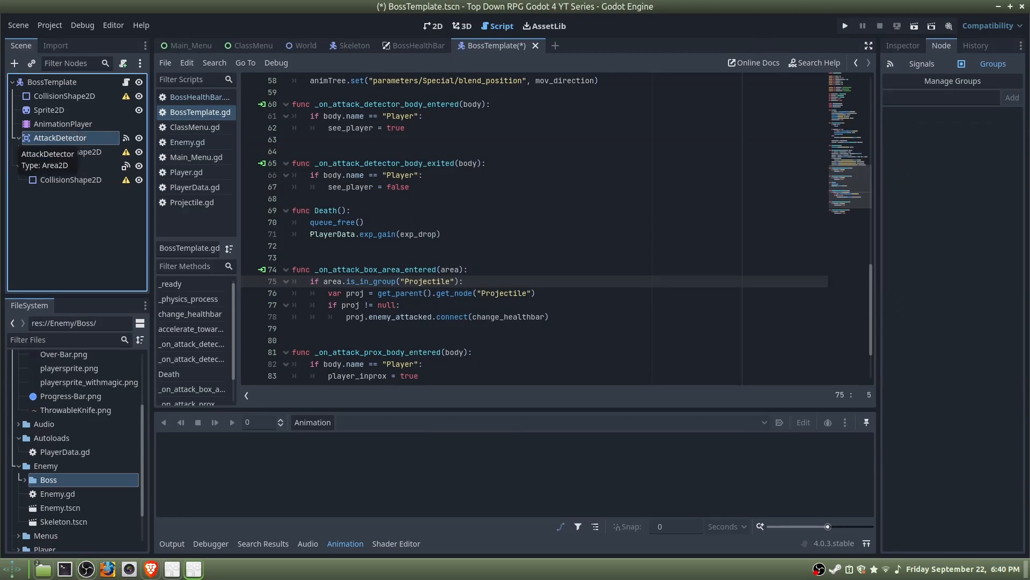
pyautogui.click(891, 99)
pyautogui.write('Enemy_Attack_De')
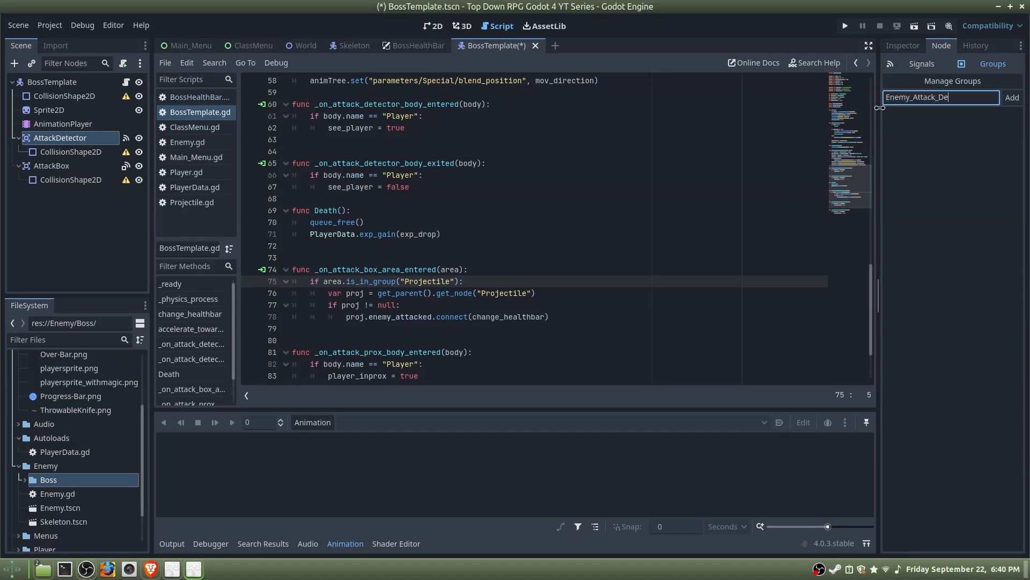
pyautogui.write('tector')
pyautogui.press('Return')
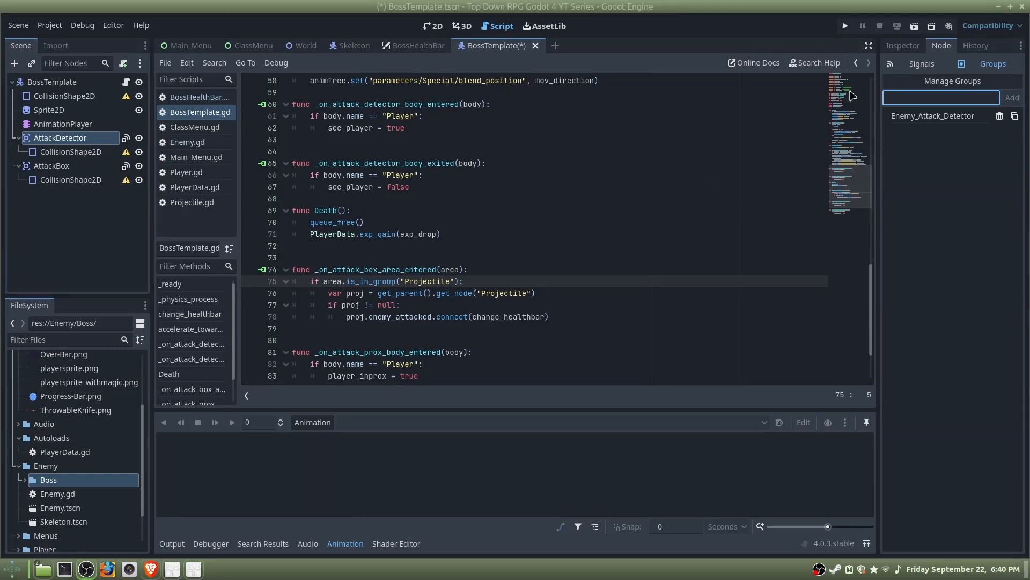
# Create a new inherited scene based on BossTemplate.tscn and show it in the 2D view.
pyautogui.click(903, 46)
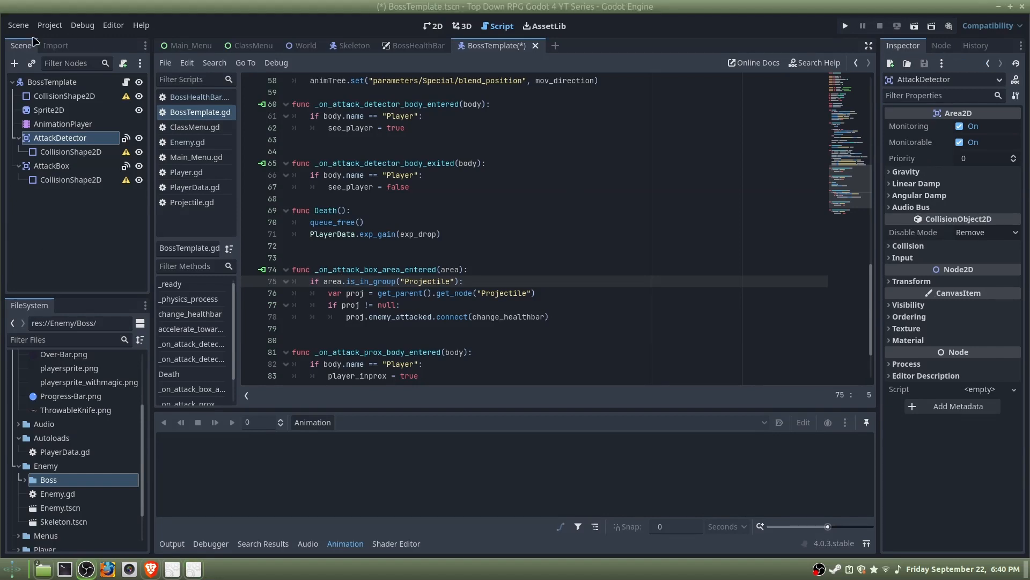
pyautogui.click(49, 26)
pyautogui.moveTo(25, 28)
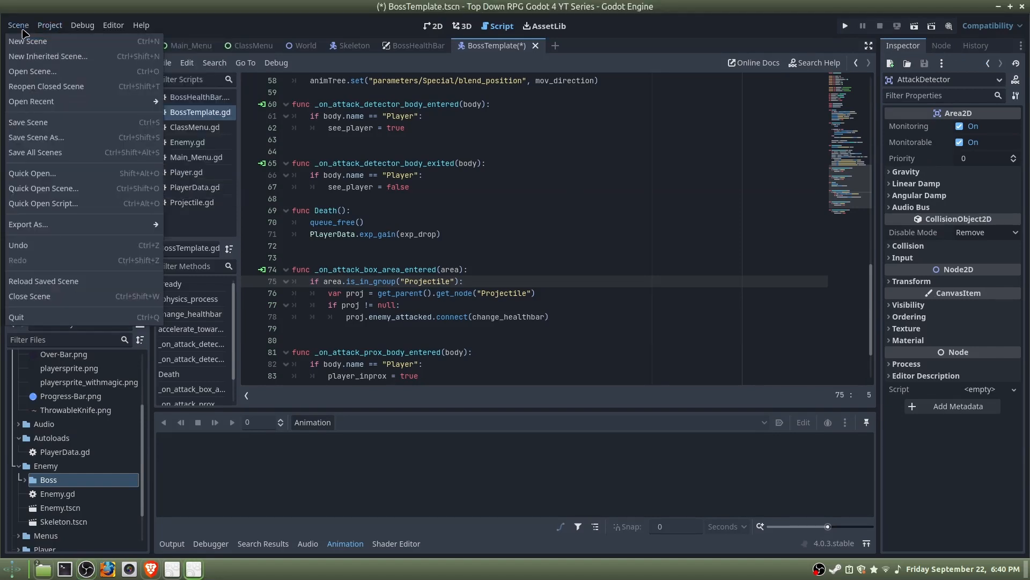
pyautogui.click(49, 57)
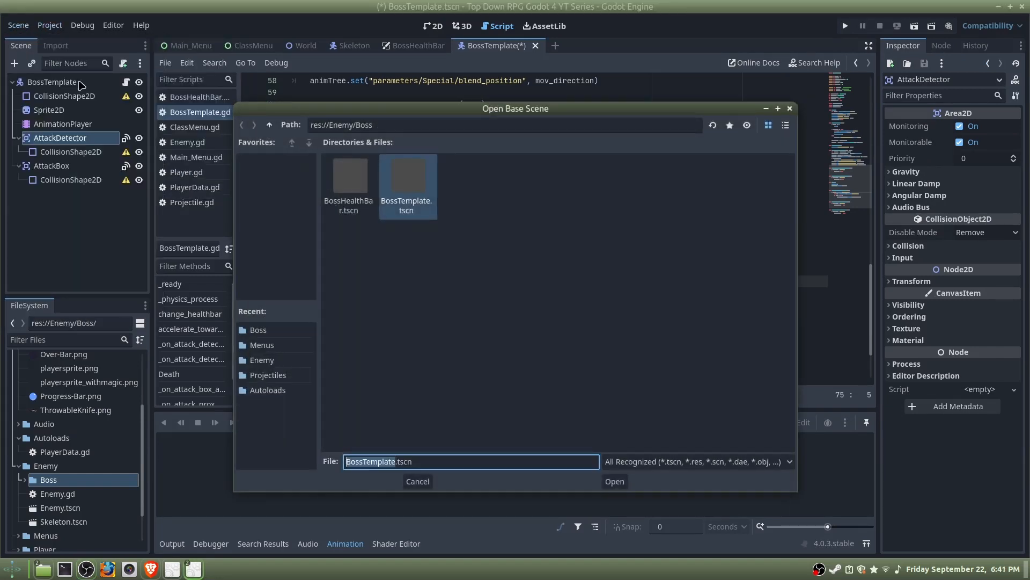
pyautogui.click(615, 481)
pyautogui.click(433, 25)
pyautogui.scroll(-1, 456, 181)
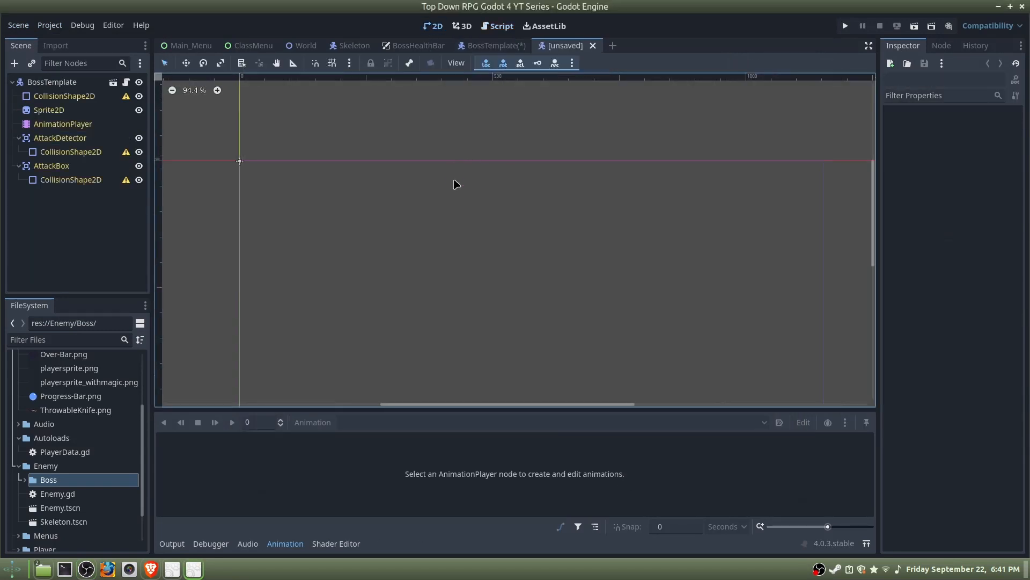
# Rename the inherited scene's root node from BossTemplate to Orc.
pyautogui.moveTo(442, 177); pyautogui.dragTo(608, 209, button='middle')
pyautogui.scroll(8, 351, 141)
pyautogui.moveTo(416, 147); pyautogui.dragTo(451, 200, button='middle')
pyautogui.click(64, 82)
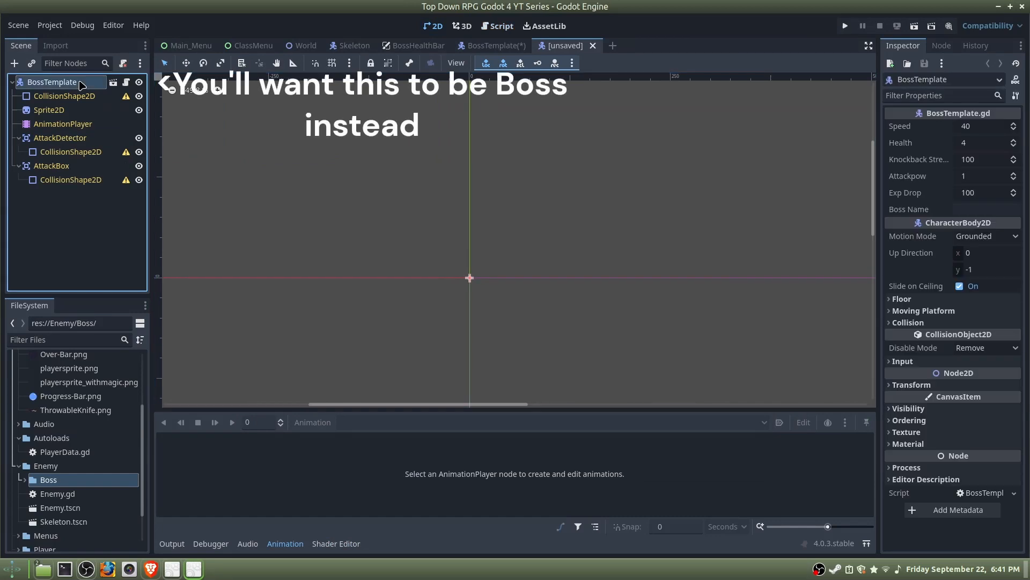
pyautogui.click(65, 82)
pyautogui.write('Orc')
pyautogui.press('Return')
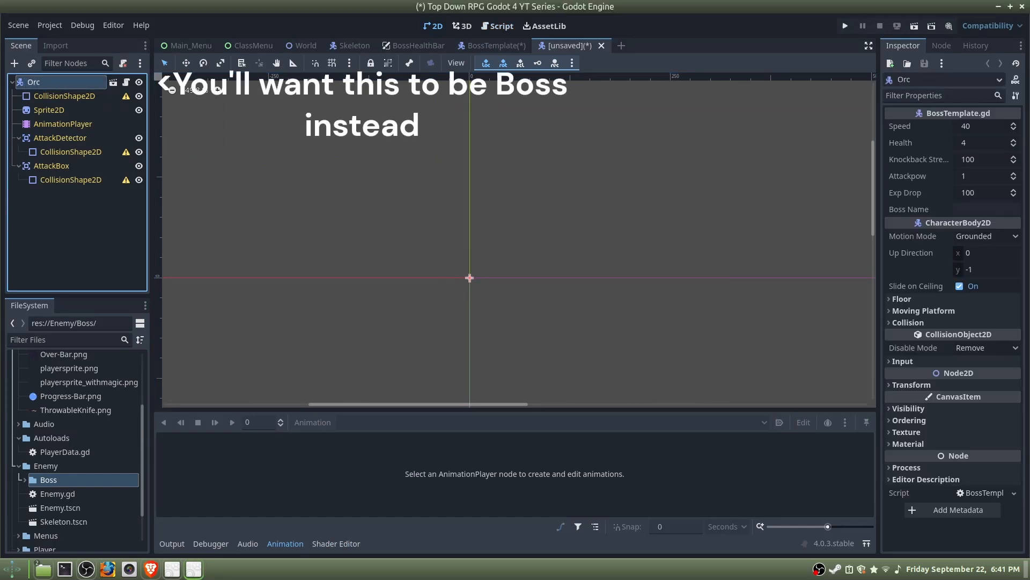
# Save the inherited scene as Orc.tscn in the res://Enemy/Boss folder.
pyautogui.hotkey('ctrl', 's')
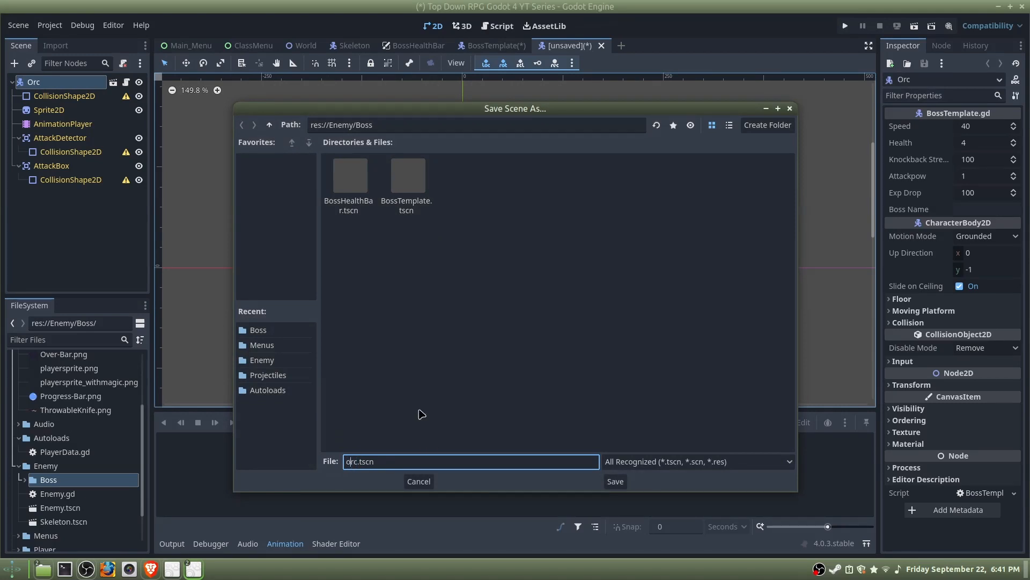
pyautogui.press('BackSpace')
pyautogui.write('O')
pyautogui.press('Return')
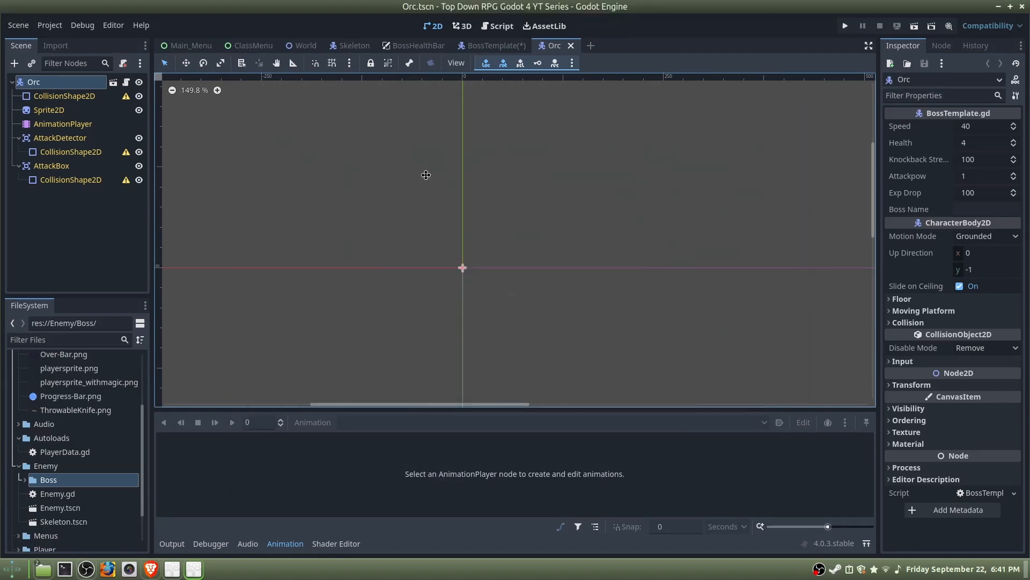
# Add an Area2D child node to Orc and name it AttackProx.
pyautogui.click(15, 63)
pyautogui.write('Atta')
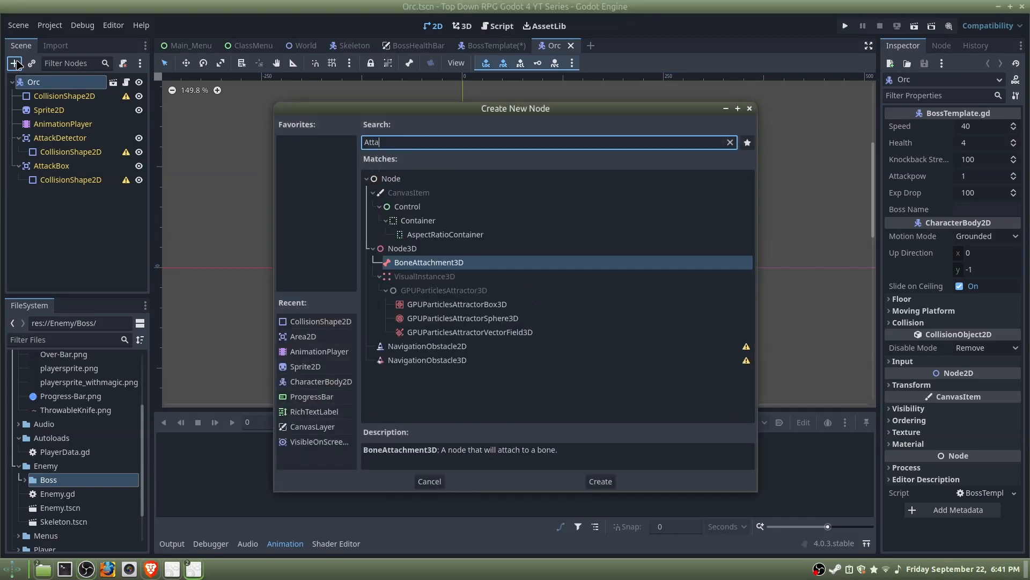
pyautogui.press('BackSpace')
pyautogui.press('BackSpace')
pyautogui.press('BackSpace')
pyautogui.press('BackSpace')
pyautogui.write('Area')
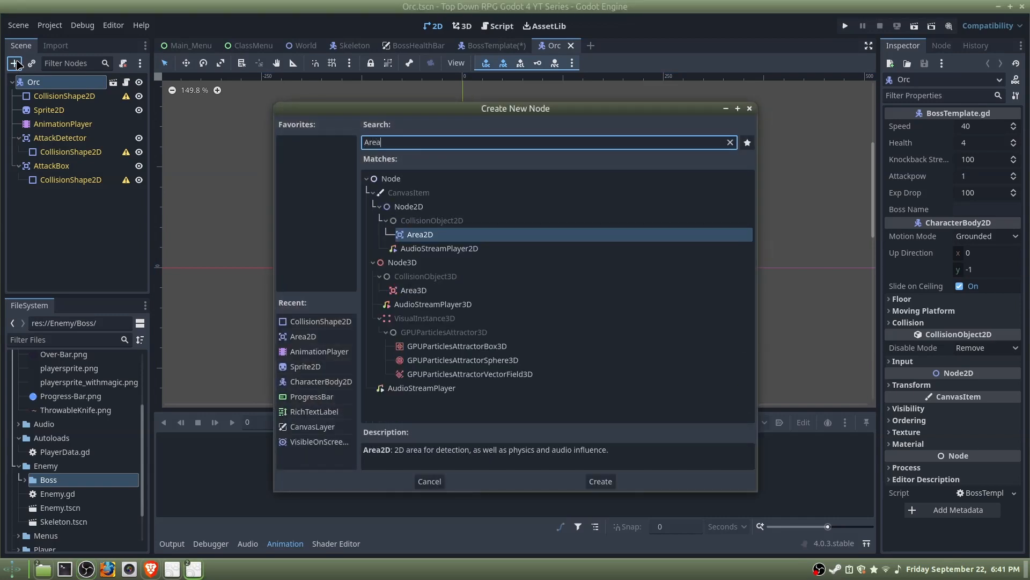
pyautogui.press('Return')
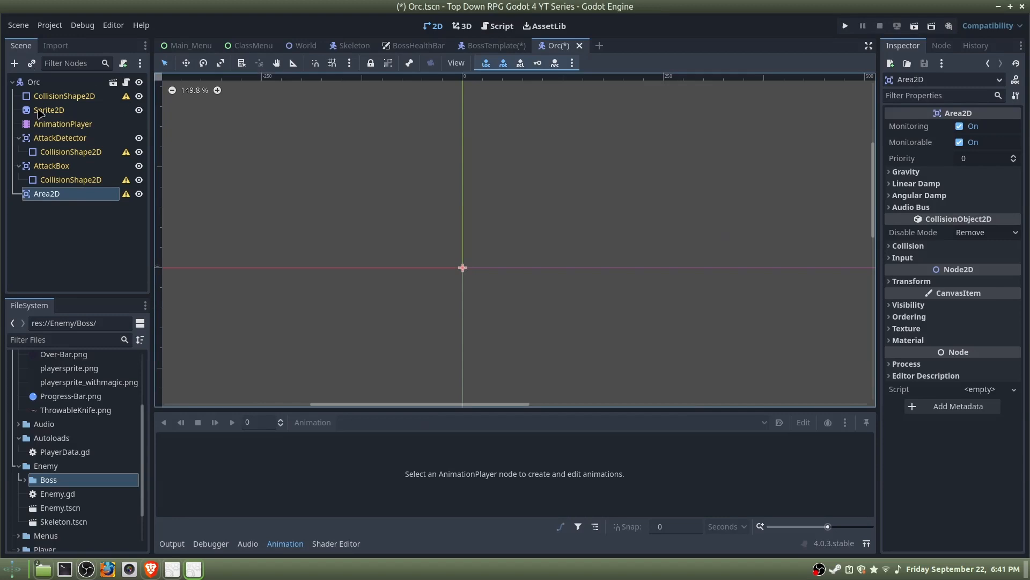
pyautogui.doubleClick(38, 192)
pyautogui.write('Attack')
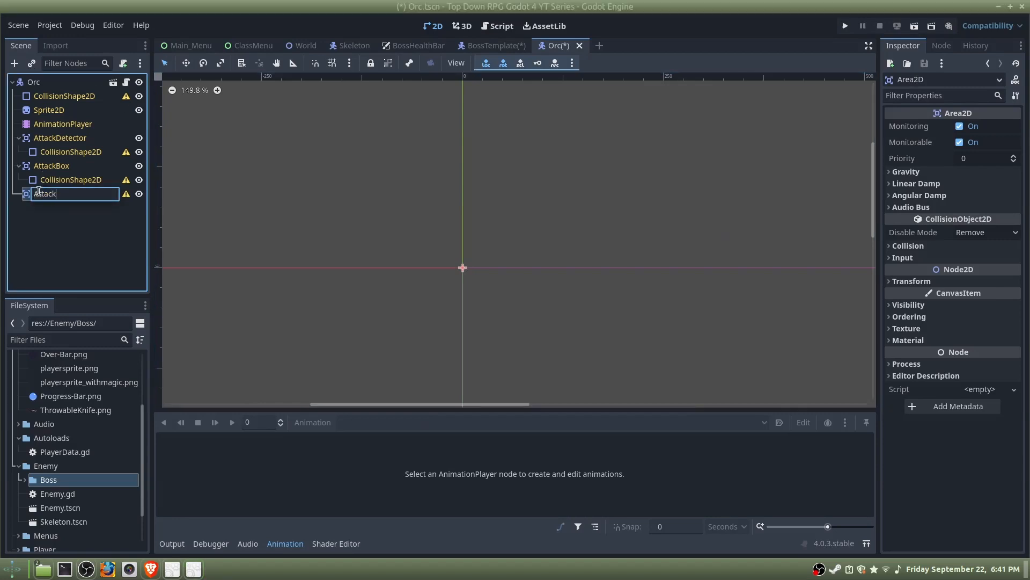
pyautogui.write('Prox')
pyautogui.press('Return')
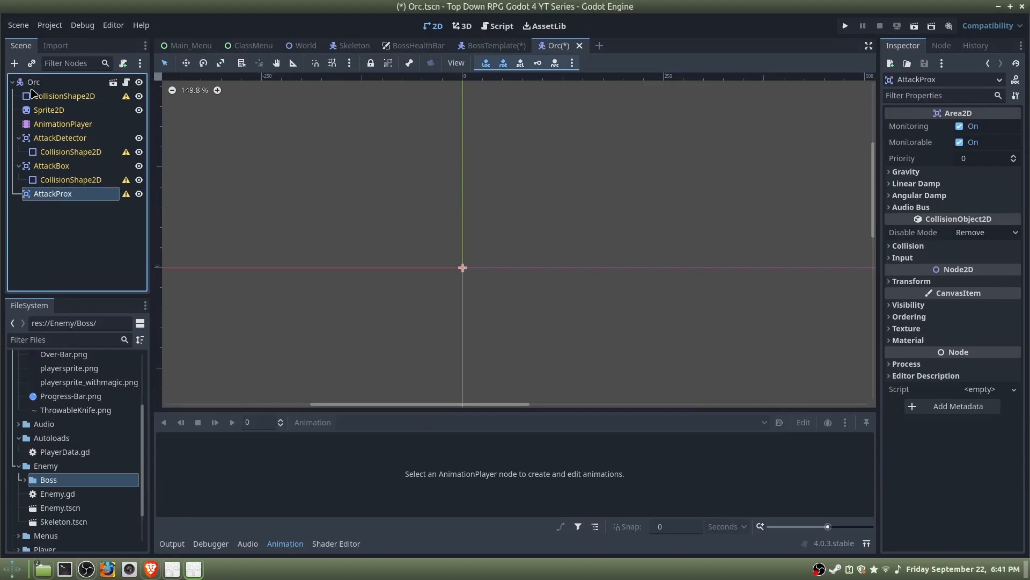
# Duplicate the AttackProx node and rename the copy Ground_SlamBox.
pyautogui.hotkey('ctrl', 'd')
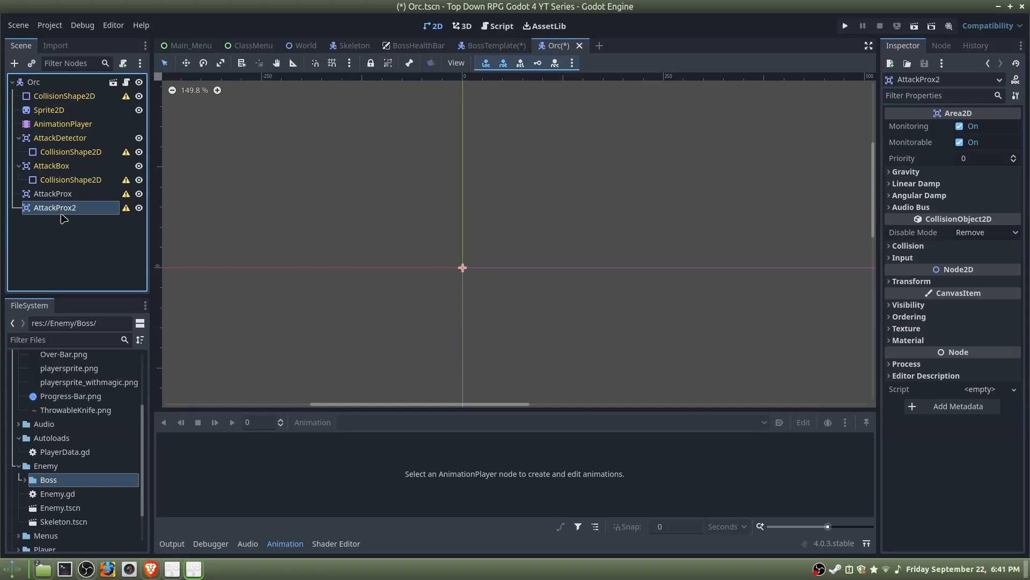
pyautogui.doubleClick(62, 209)
pyautogui.write('Ground_SlamB')
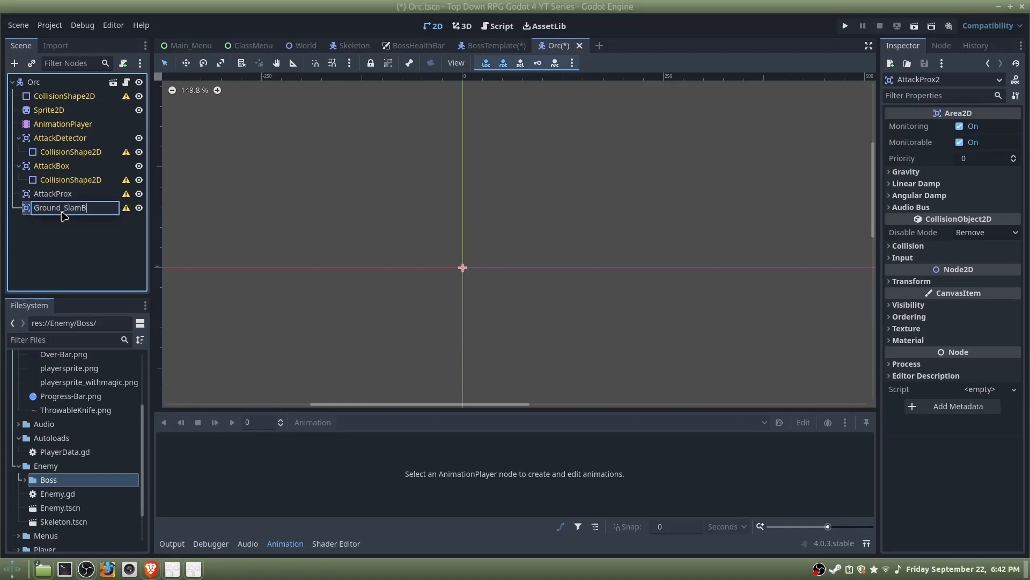
pyautogui.write('ox')
pyautogui.press('Return')
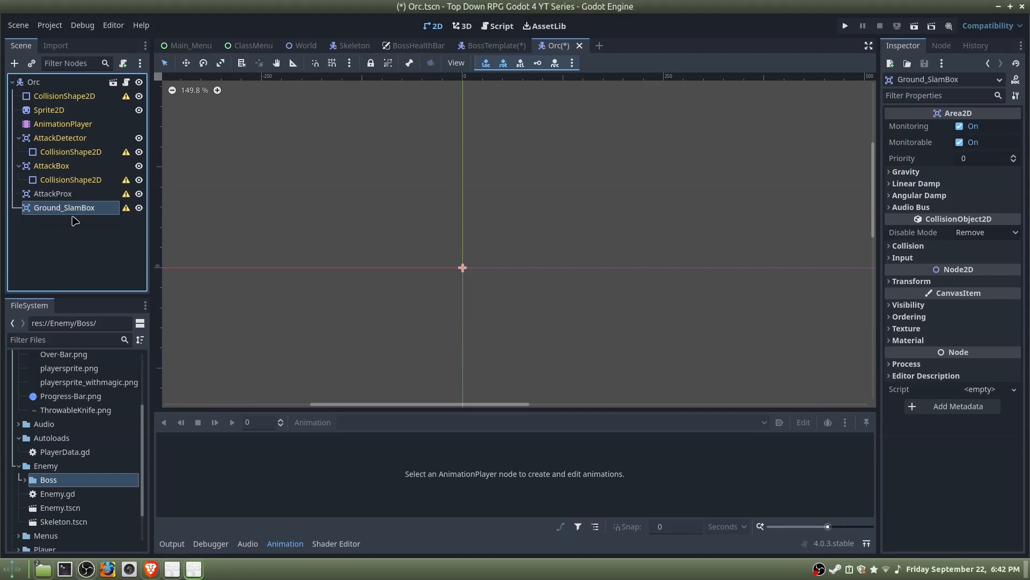
# Add a CollisionShape2D child to Ground_SlamBox, leaving its shape empty.
pyautogui.click(14, 63)
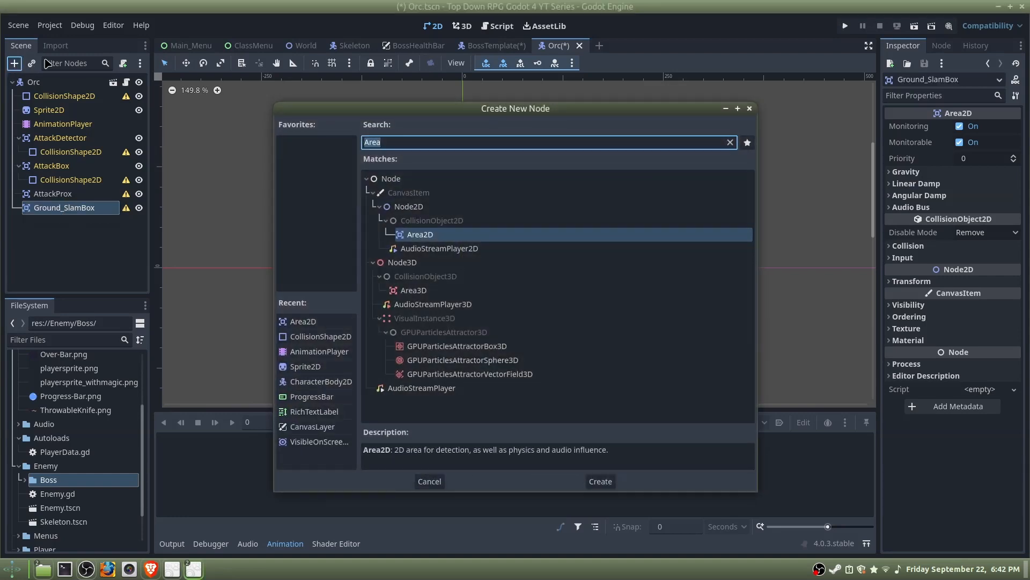
pyautogui.write('Coll')
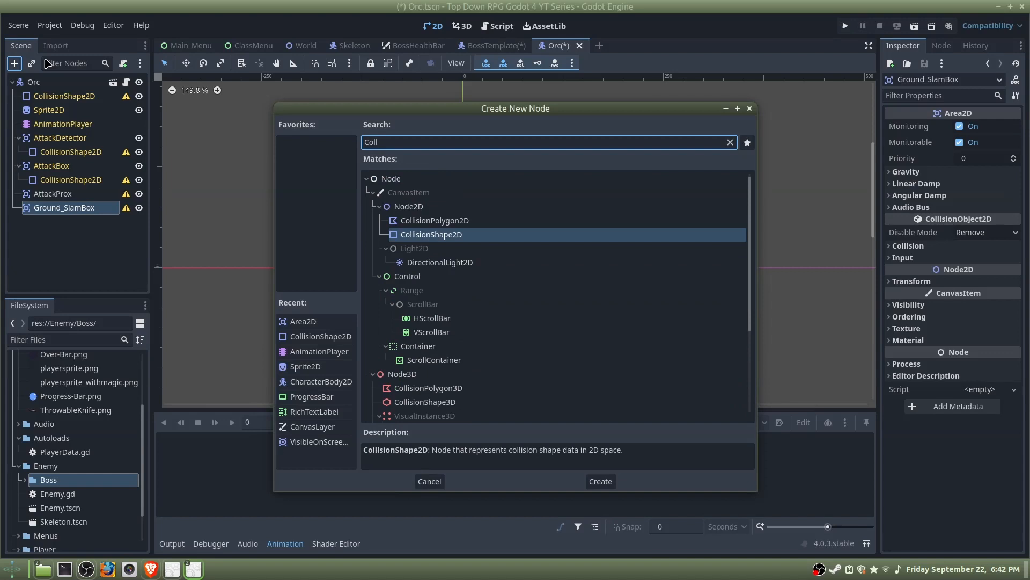
pyautogui.press('Return')
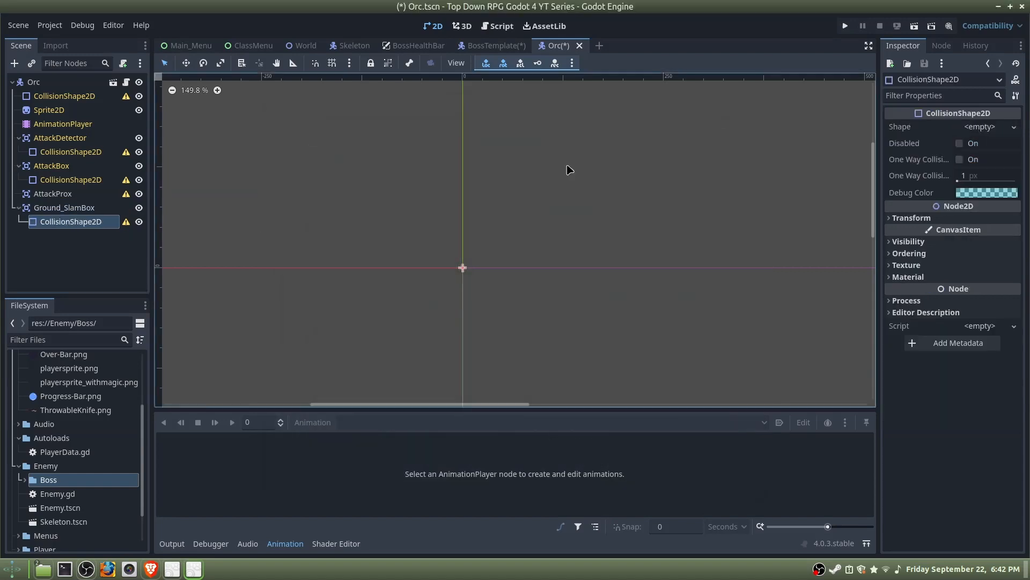
pyautogui.click(979, 127)
pyautogui.click(992, 124)
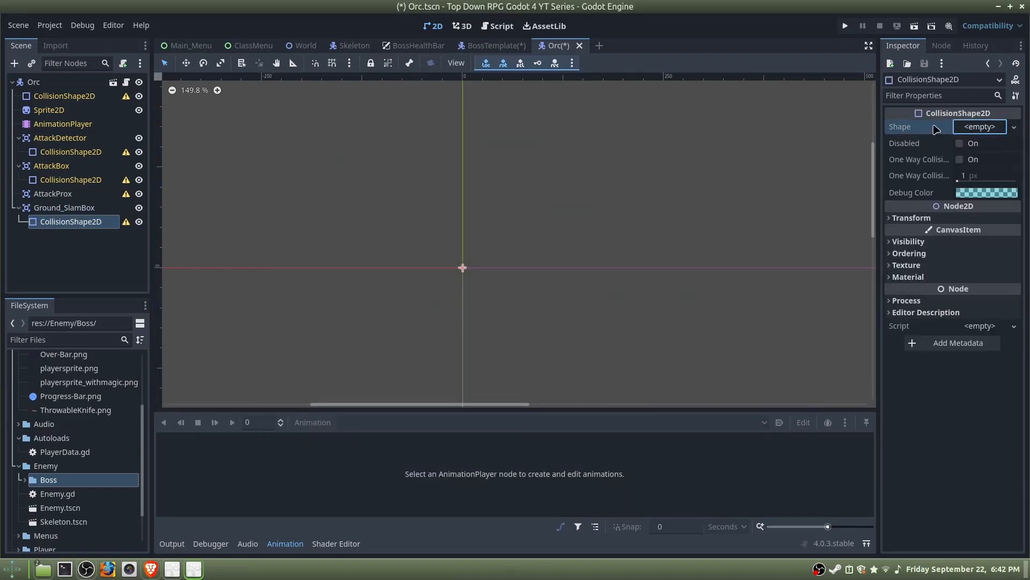
# Move AttackProx directly above AttackDetector, give it a CollisionShape2D child, and save the scene.
pyautogui.moveTo(52, 193); pyautogui.dragTo(74, 139)
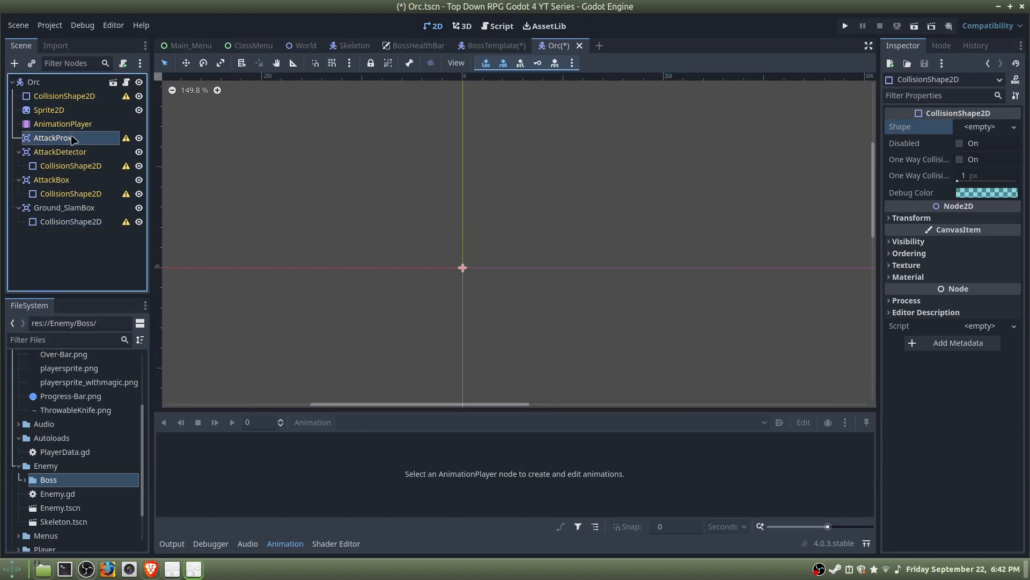
pyautogui.click(14, 63)
pyautogui.click(600, 481)
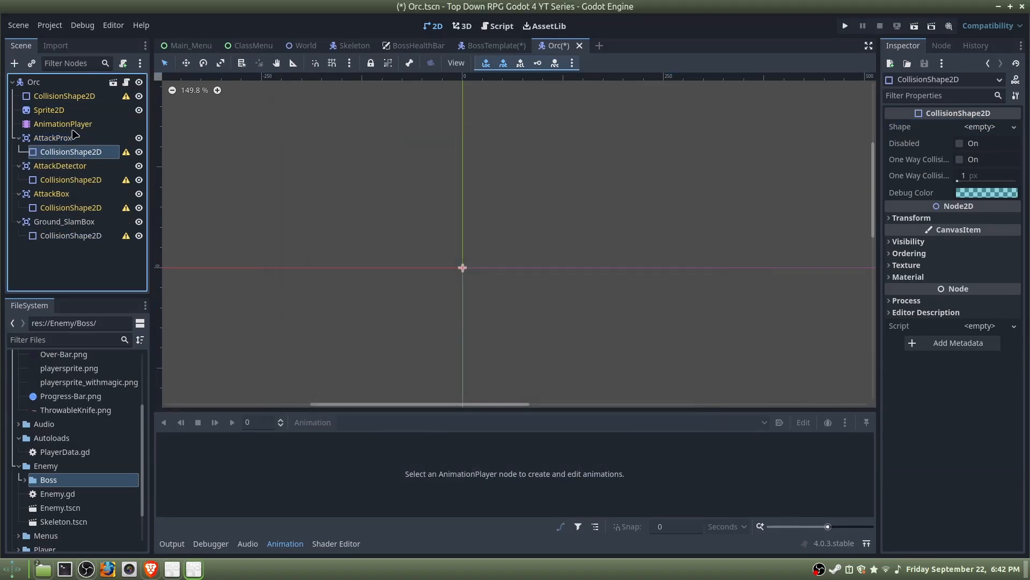
pyautogui.scroll(2, 542, 110)
pyautogui.moveTo(607, 146); pyautogui.dragTo(563, 159, button='middle')
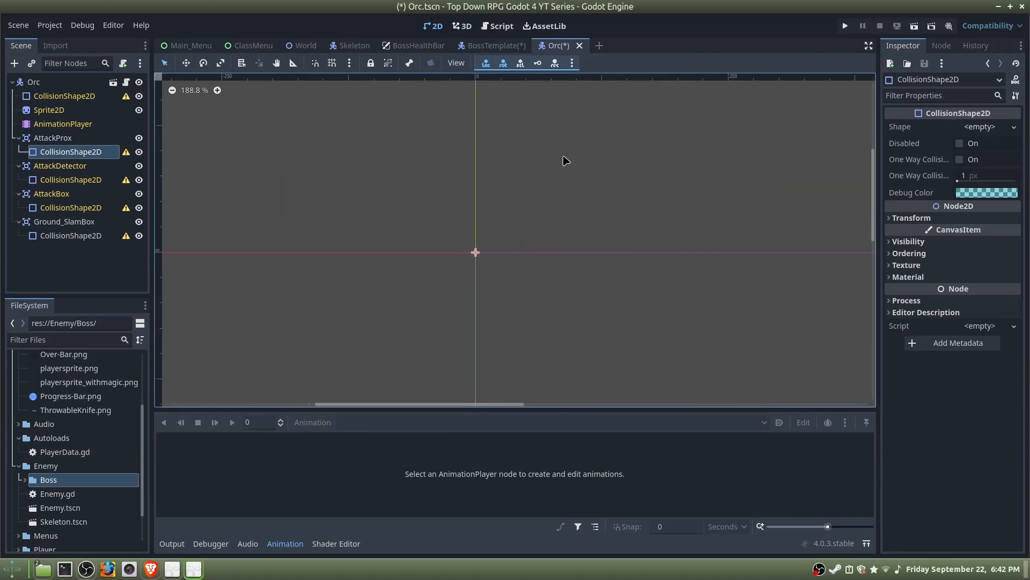
pyautogui.hotkey('ctrl', 's')
pyautogui.moveTo(472, 189); pyautogui.dragTo(479, 191, button='middle')
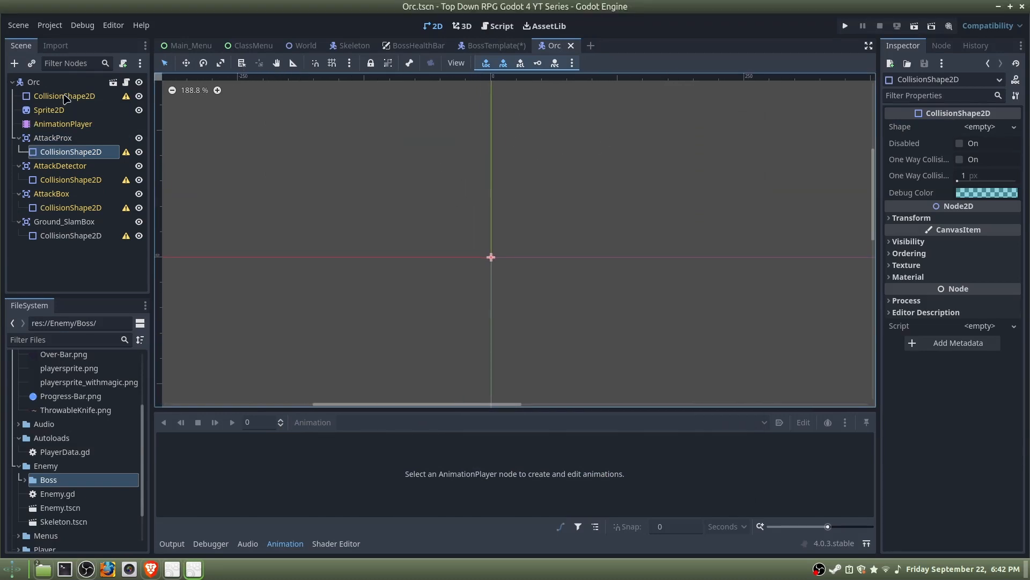
# Assign Orc.png from the Art folder as the texture of Orc's Sprite2D.
pyautogui.click(72, 111)
pyautogui.scroll(3, 80, 432)
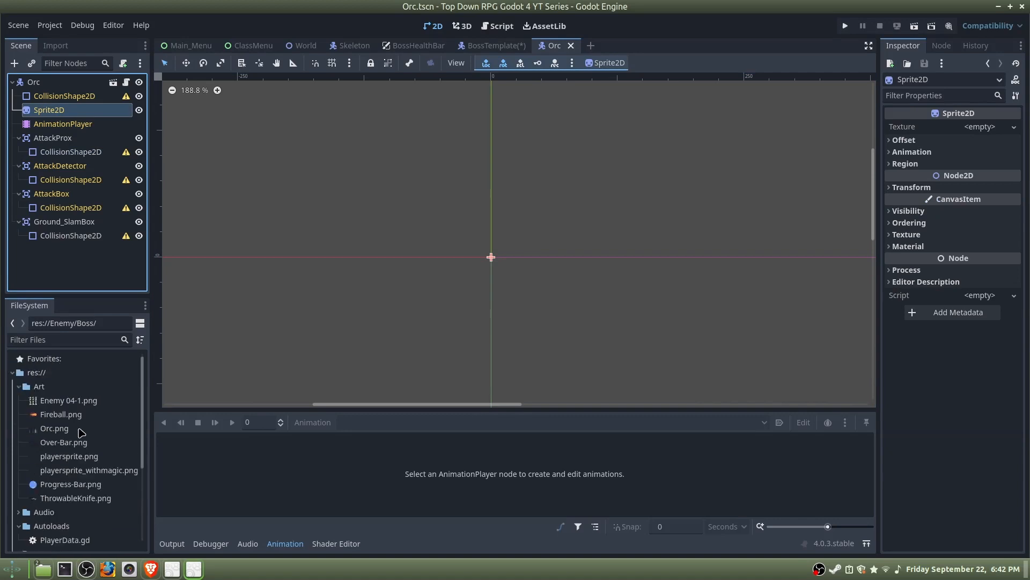
pyautogui.moveTo(67, 428); pyautogui.dragTo(987, 131)
pyautogui.scroll(2, 522, 266)
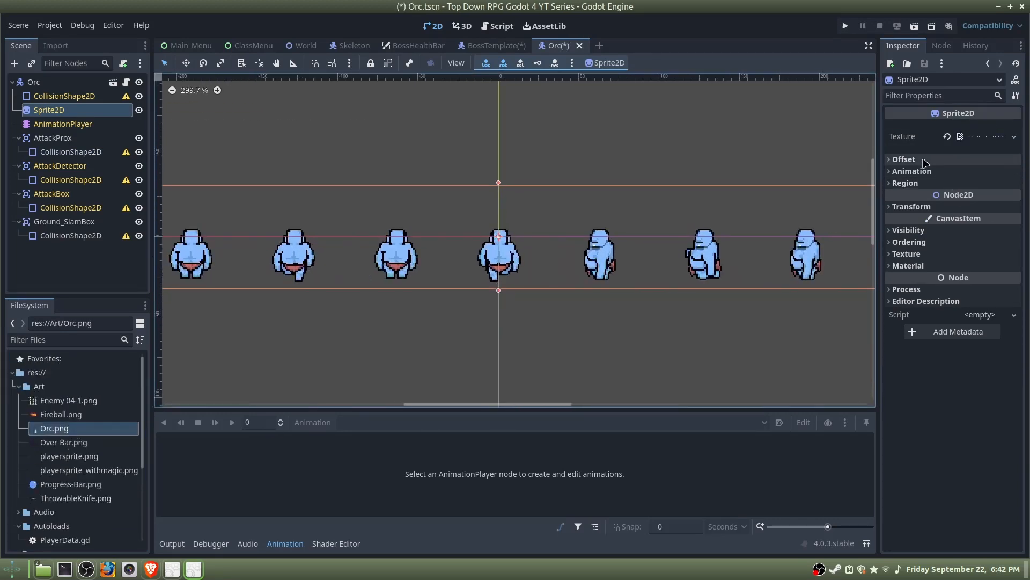
# Set the Sprite2D's Hframes to 23 and save the Orc scene.
pyautogui.click(912, 171)
pyautogui.click(983, 185)
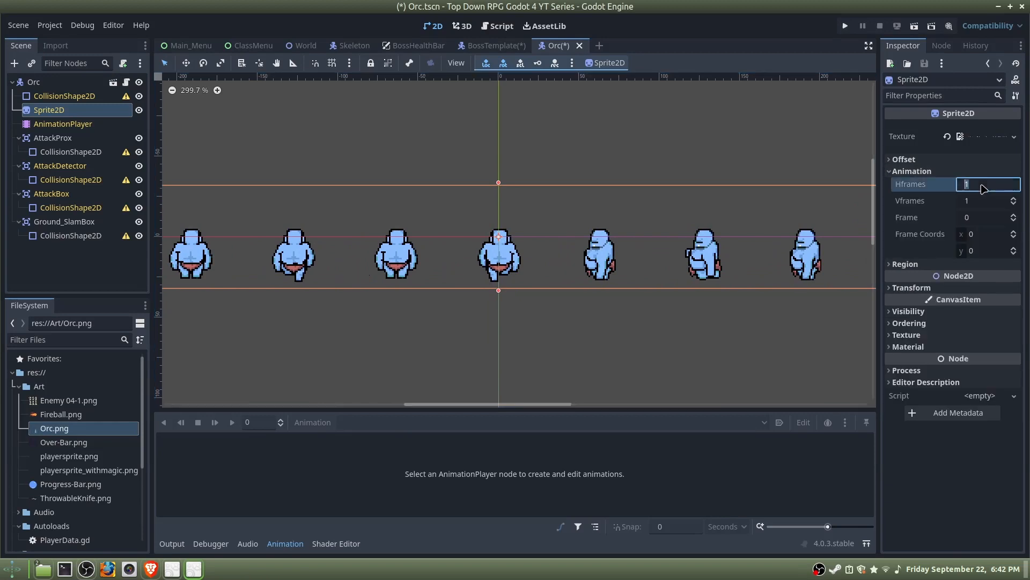
pyautogui.write('23')
pyautogui.press('Return')
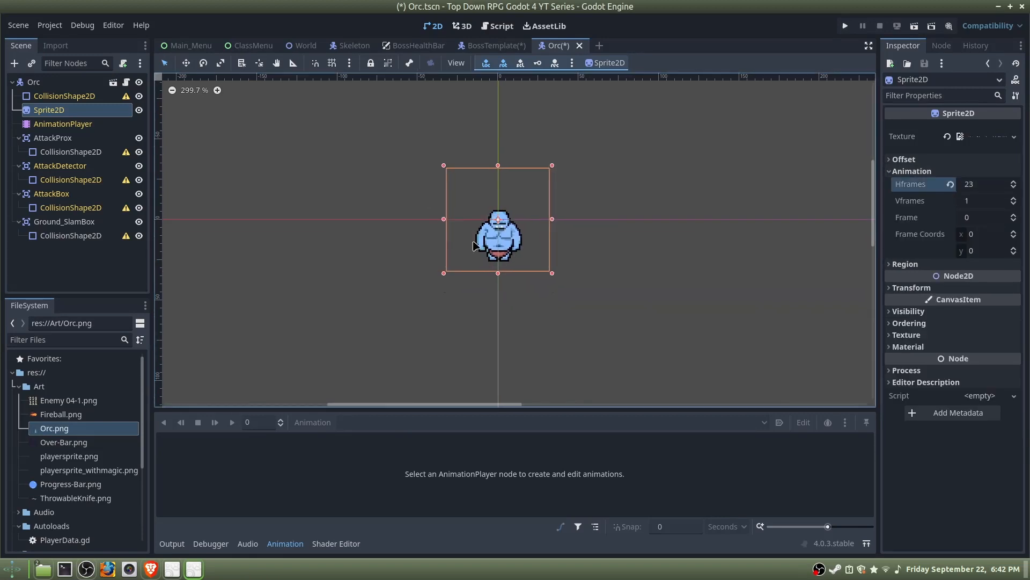
pyautogui.hotkey('ctrl', 's')
pyautogui.scroll(1, 475, 226)
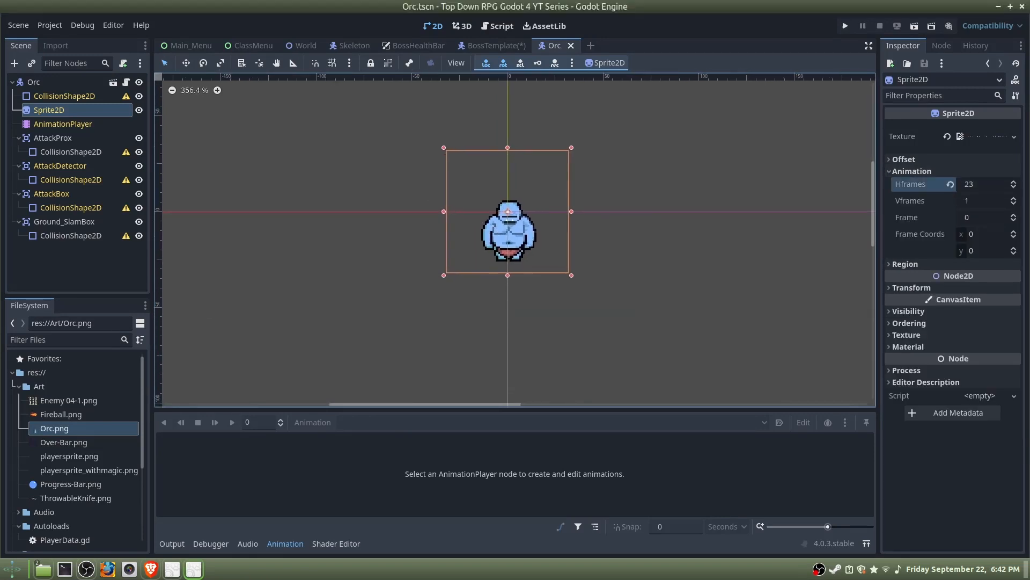
# Create a new animation named Ground_Slam in Orc's AnimationPlayer and select the Sprite2D node.
pyautogui.click(94, 125)
pyautogui.click(314, 422)
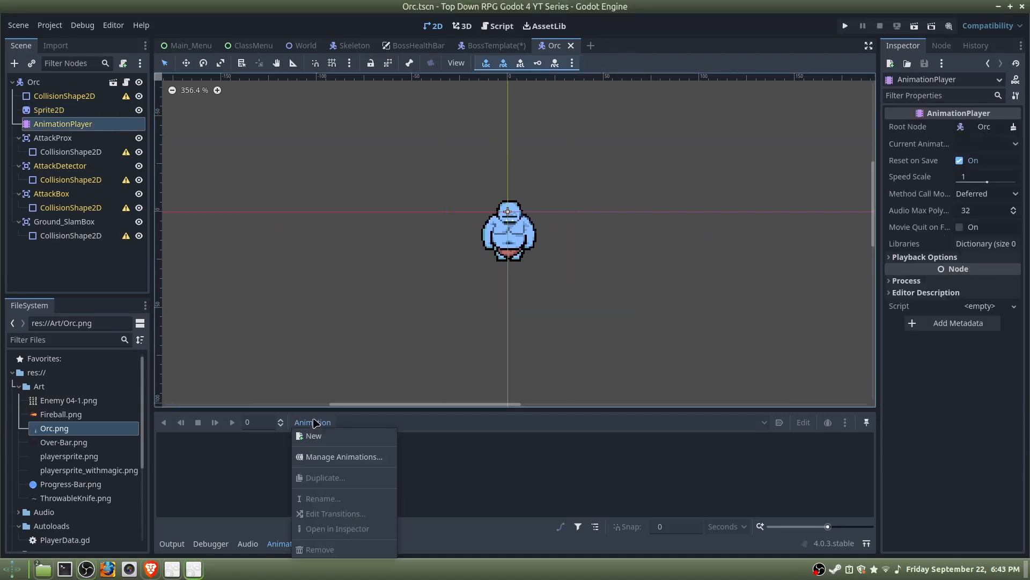
pyautogui.click(313, 436)
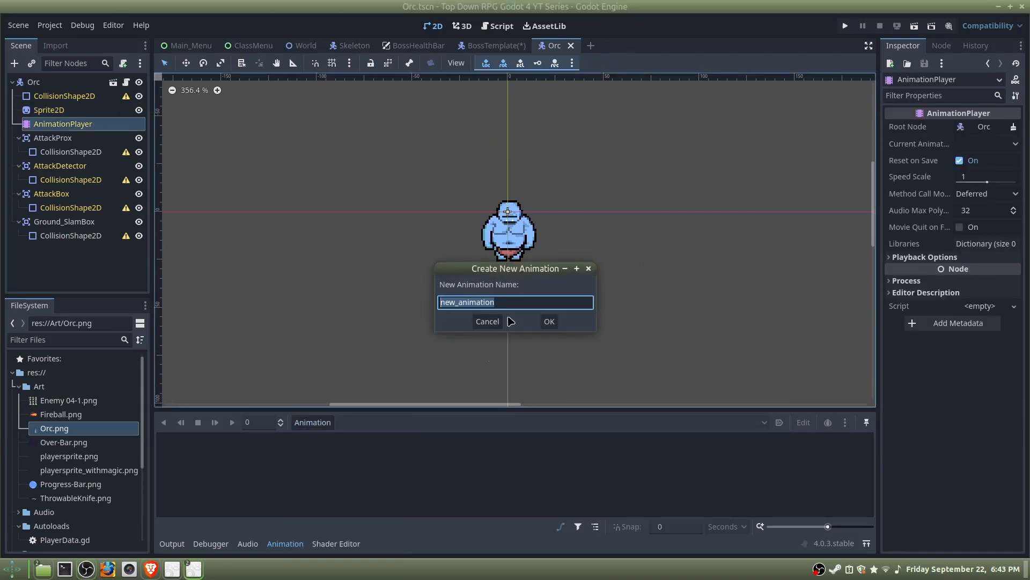
pyautogui.write('Ground_Sla')
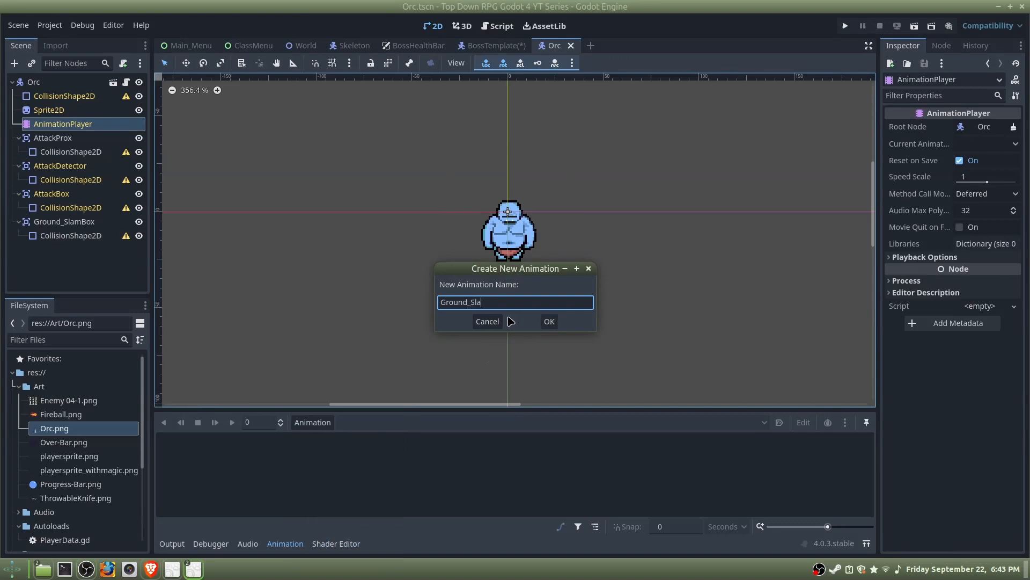
pyautogui.write('m')
pyautogui.press('Return')
pyautogui.click(65, 110)
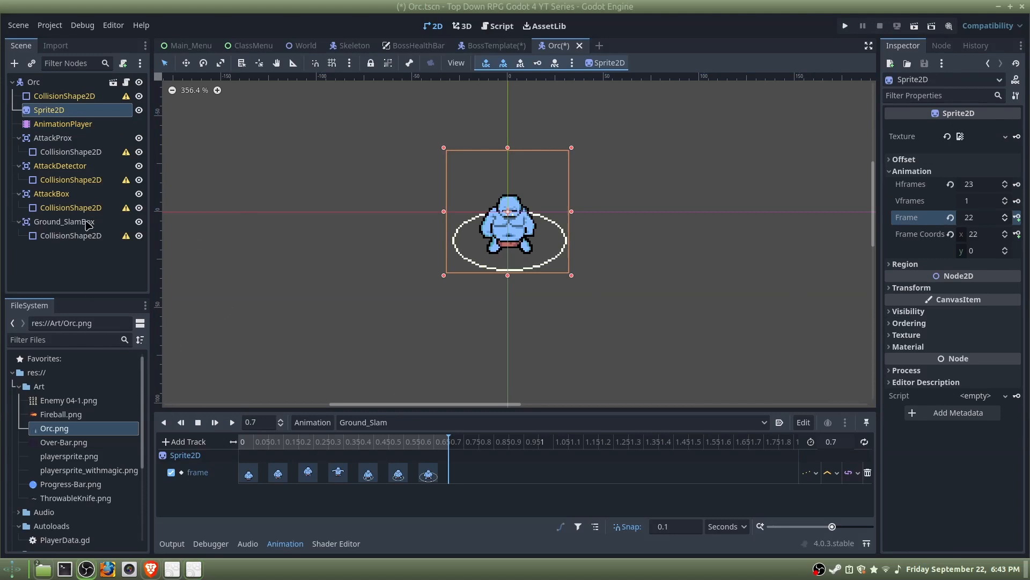
# Turn on Disabled for Ground_SlamBox's CollisionShape2D and keyframe it at 0 s in a new Ground_Slam track.
pyautogui.click(73, 236)
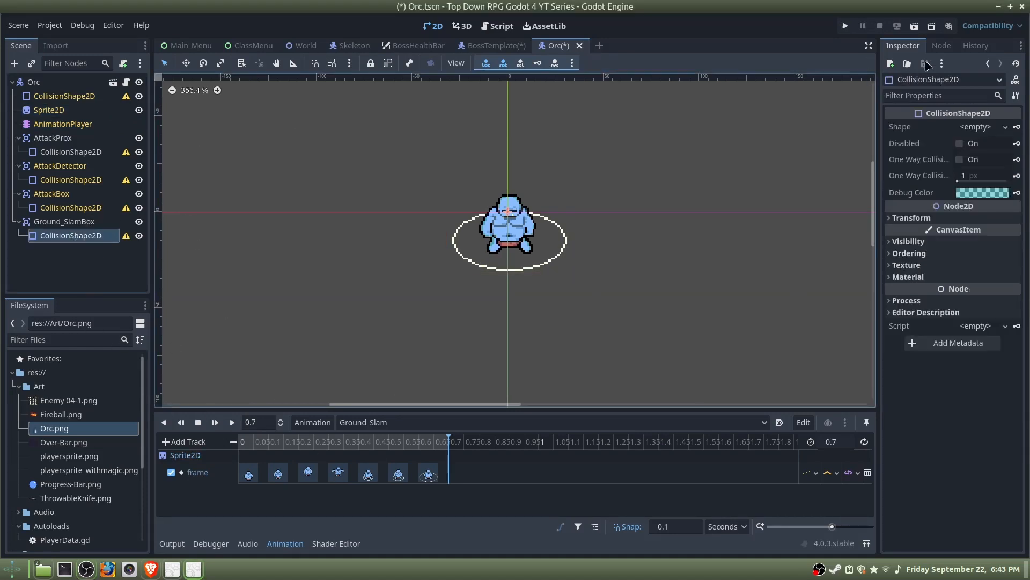
pyautogui.click(965, 147)
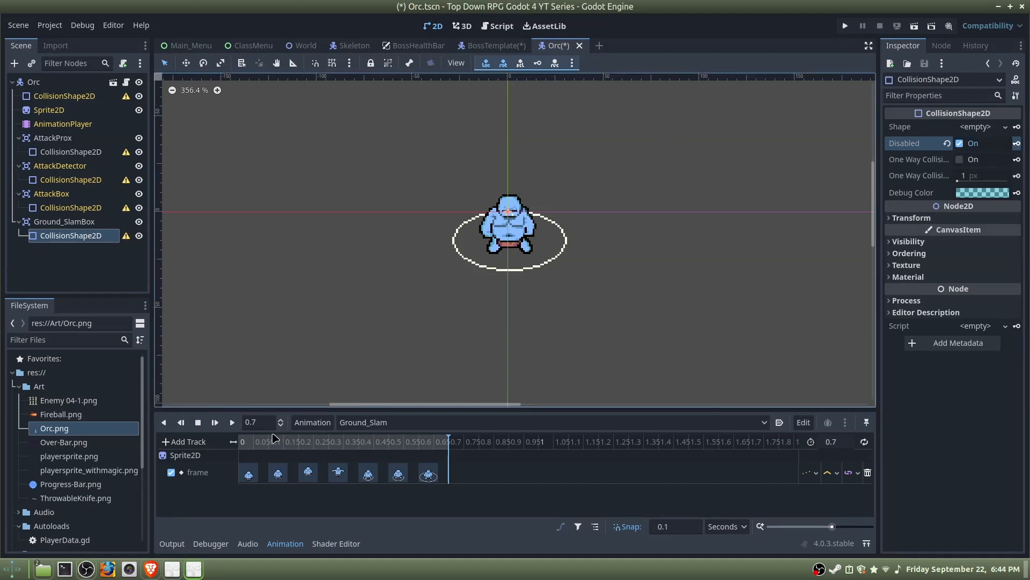
pyautogui.moveTo(272, 436); pyautogui.dragTo(163, 435)
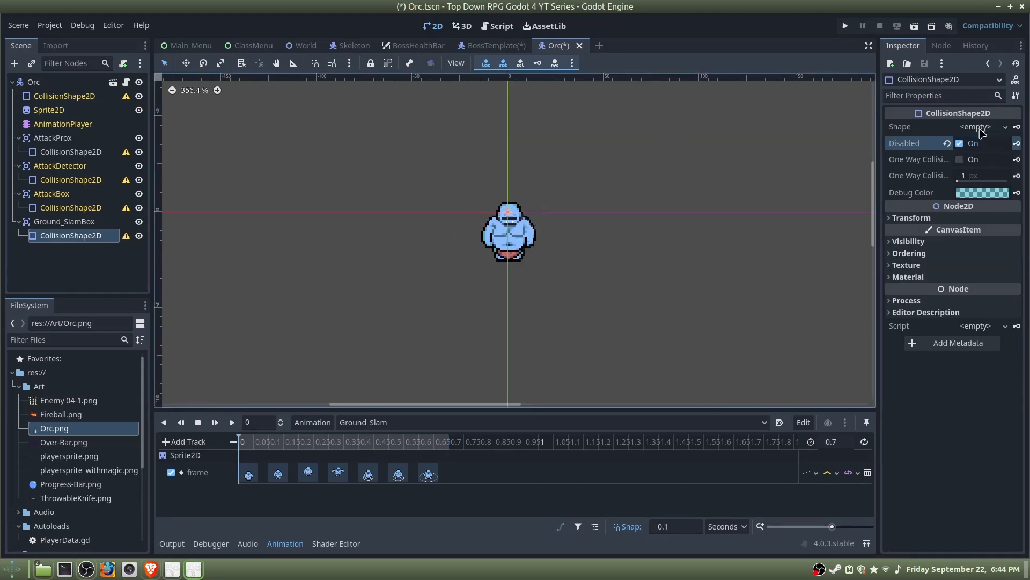
pyautogui.click(1017, 143)
pyautogui.click(555, 320)
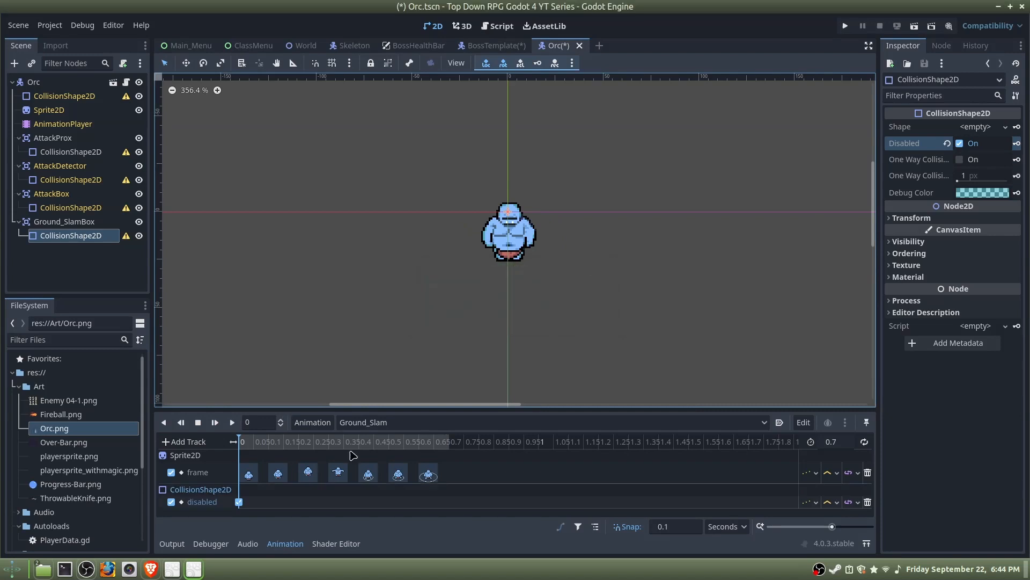
# Turn off Disabled for Ground_SlamBox's CollisionShape2D and keyframe it at 0.4 s in the Ground_Slam animation.
pyautogui.click(355, 445)
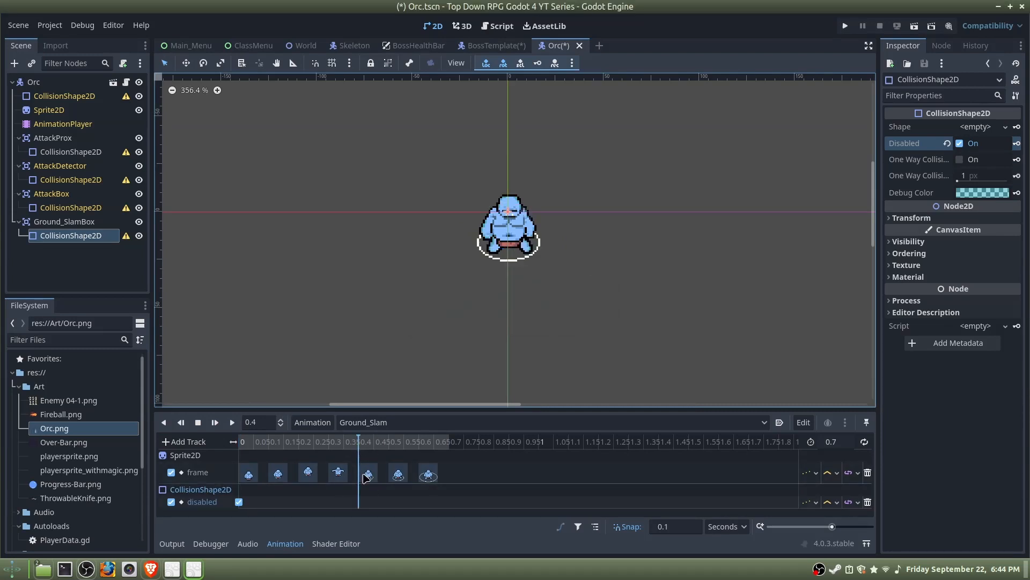
pyautogui.click(960, 143)
pyautogui.click(1017, 144)
# Turn on Disabled for Ground_SlamBox's CollisionShape2D, keyframe it at 0.7 s, and set the Ground_Slam animation length to 0.8 s.
pyautogui.click(445, 447)
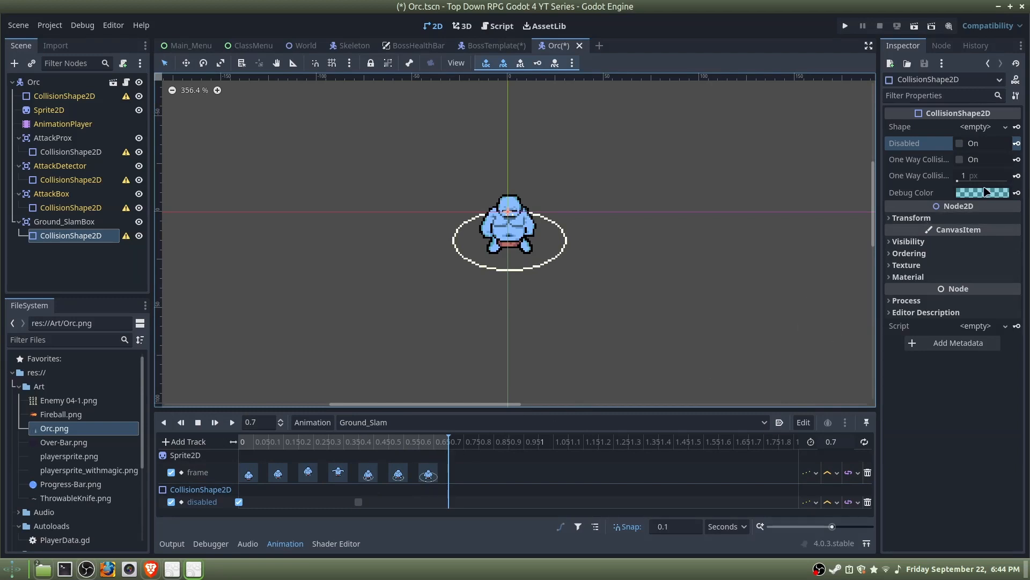
pyautogui.click(959, 143)
pyautogui.click(1017, 143)
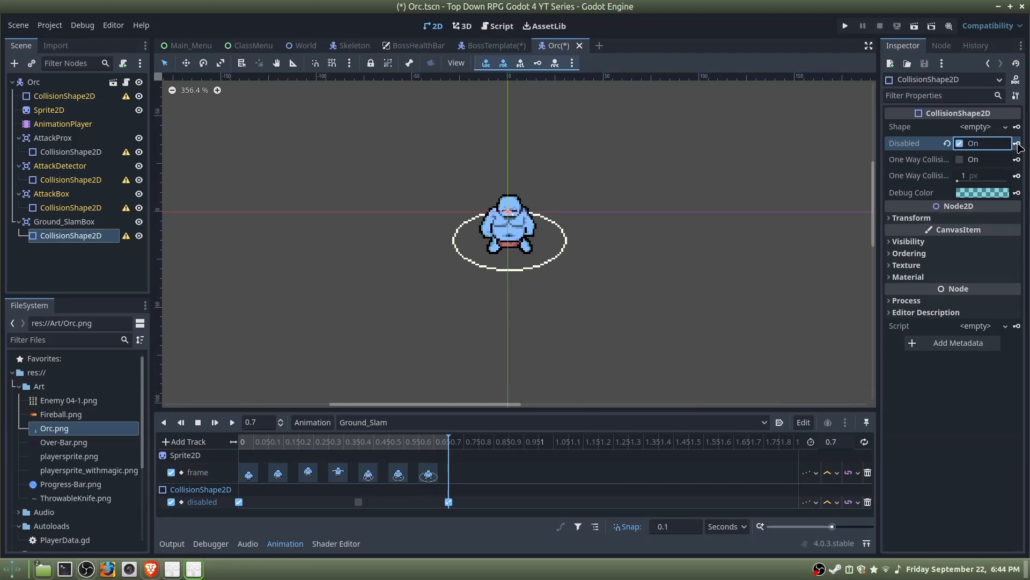
pyautogui.click(840, 441)
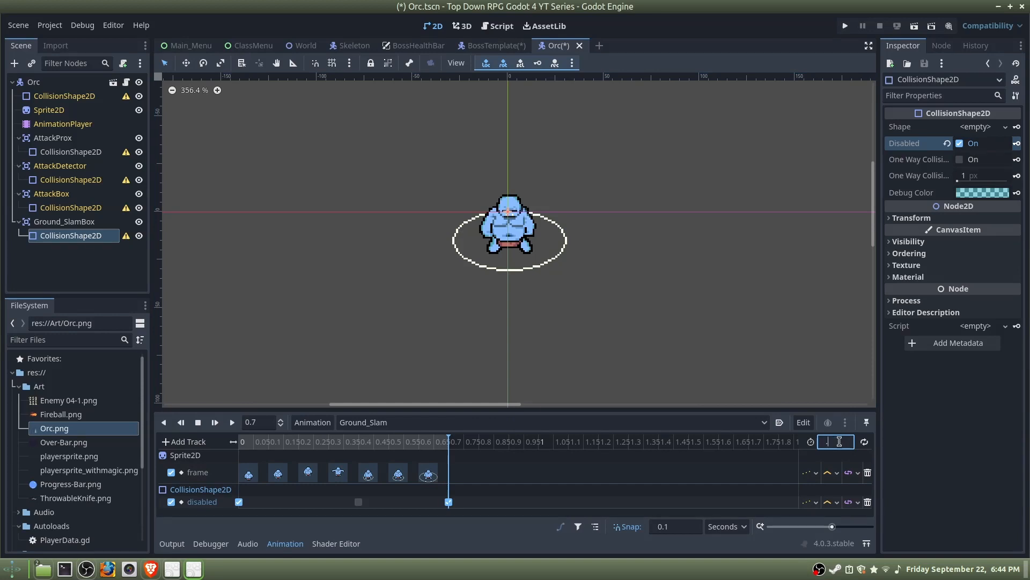
pyautogui.write('0.8')
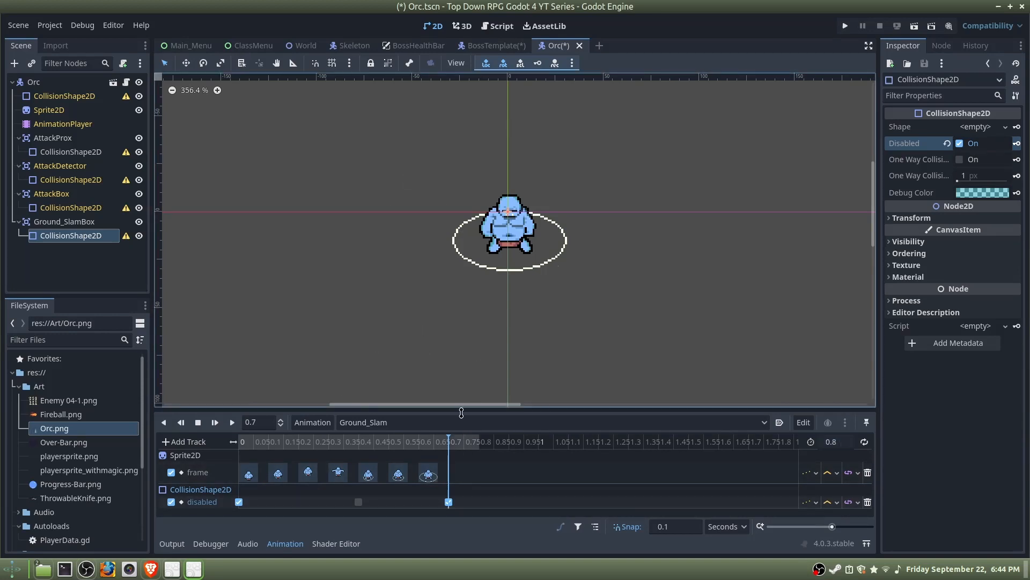
pyautogui.click(448, 502)
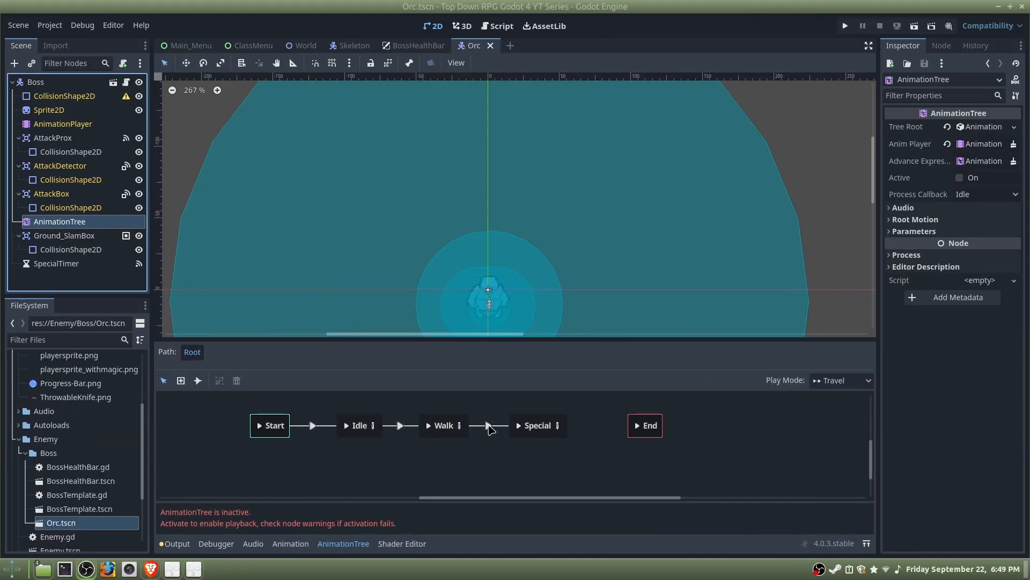
# Examine the Special blend space in the AnimationTree, checking its blend mode and the animations assigned to its outer points.
pyautogui.click(558, 426)
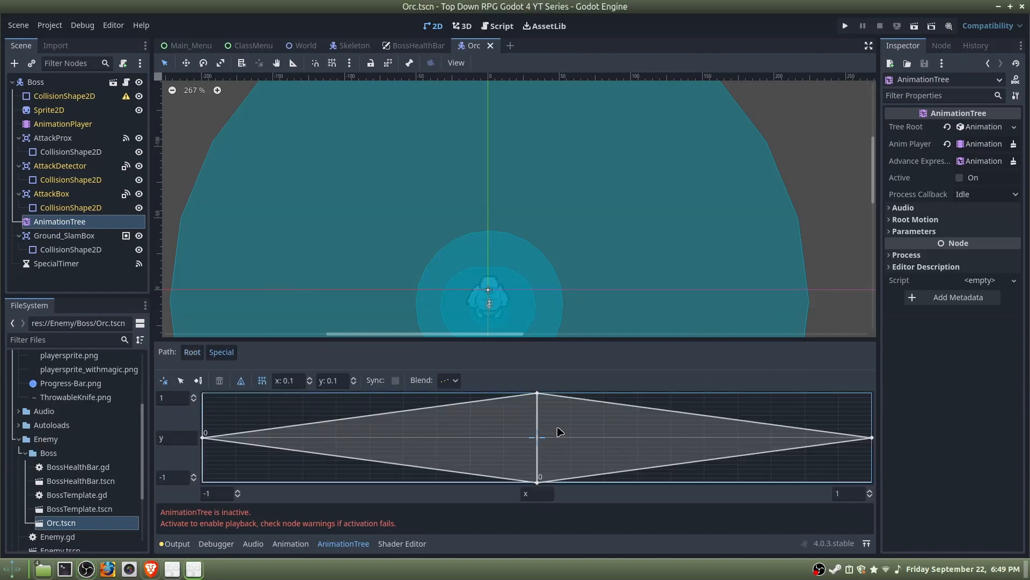
pyautogui.click(452, 382)
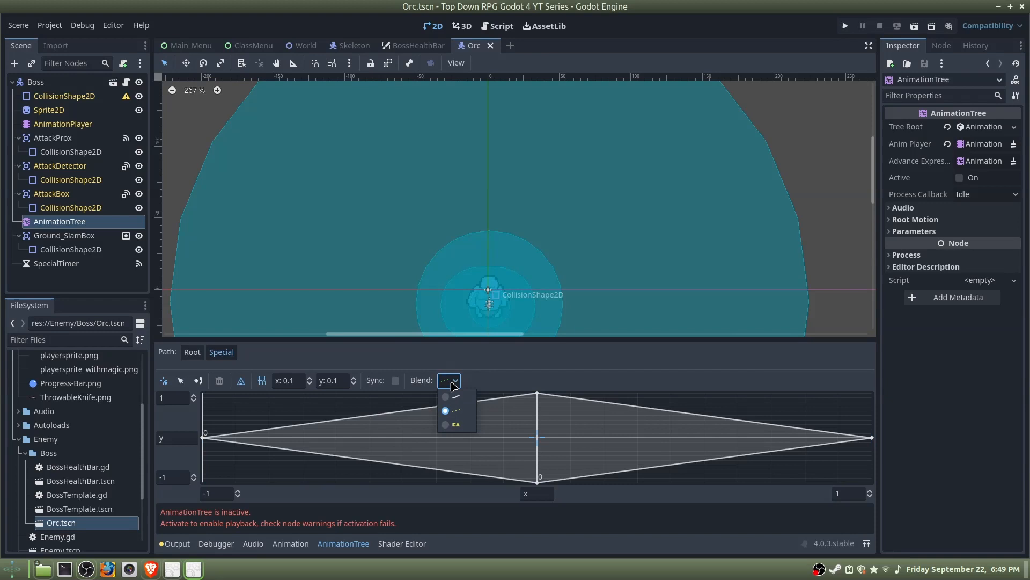
pyautogui.click(464, 415)
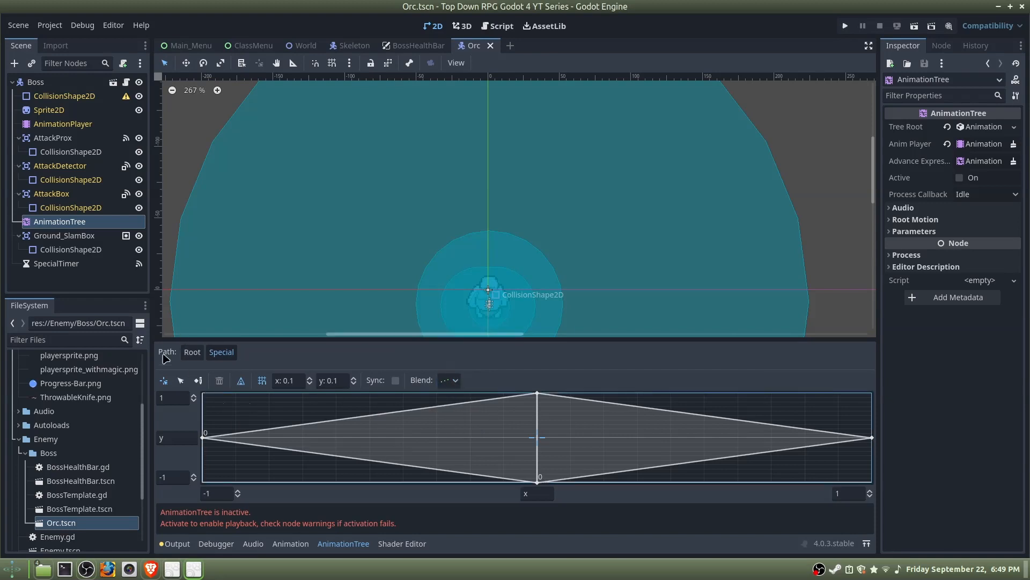
pyautogui.click(180, 382)
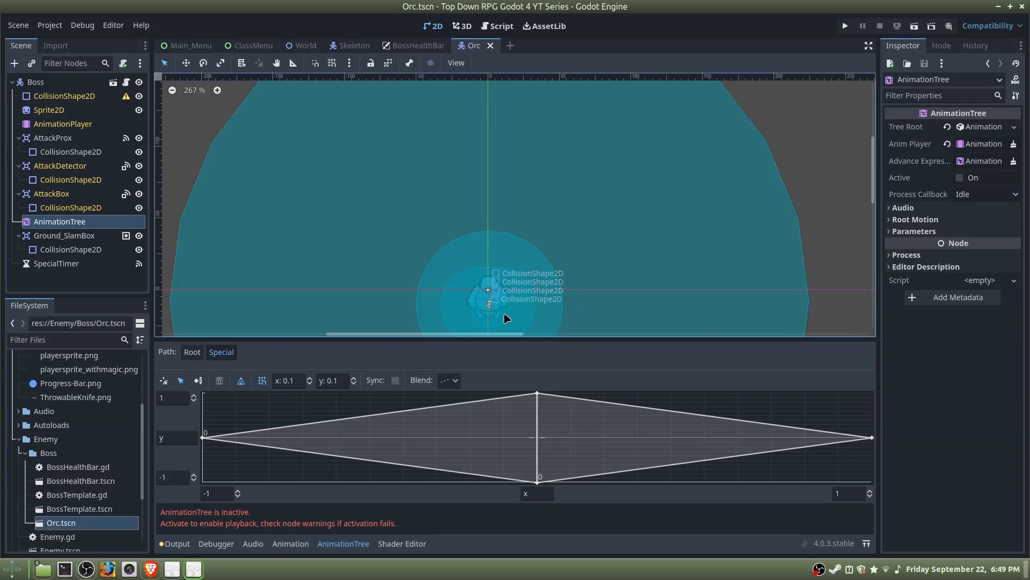
pyautogui.click(538, 394)
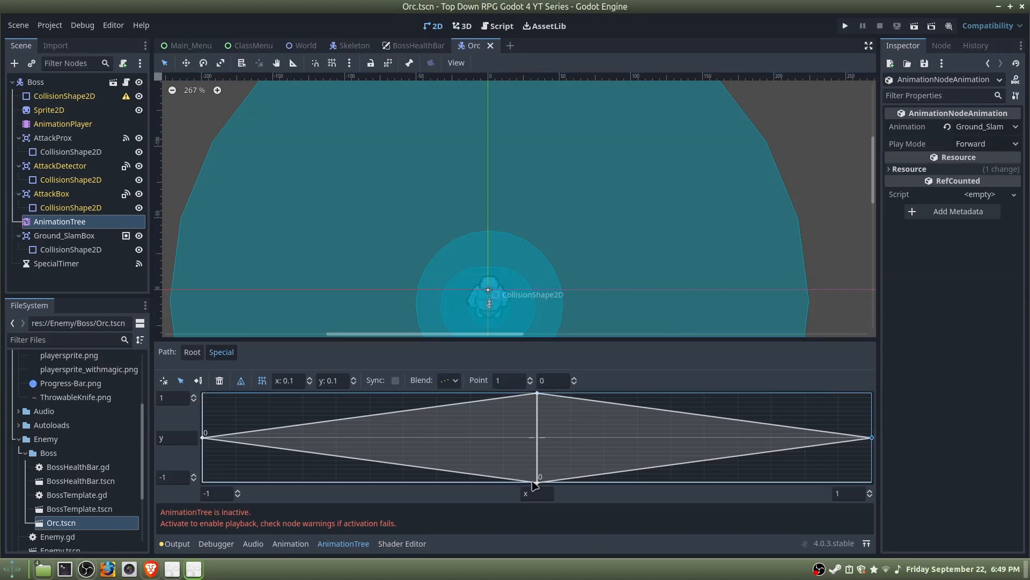
pyautogui.click(537, 482)
pyautogui.click(203, 438)
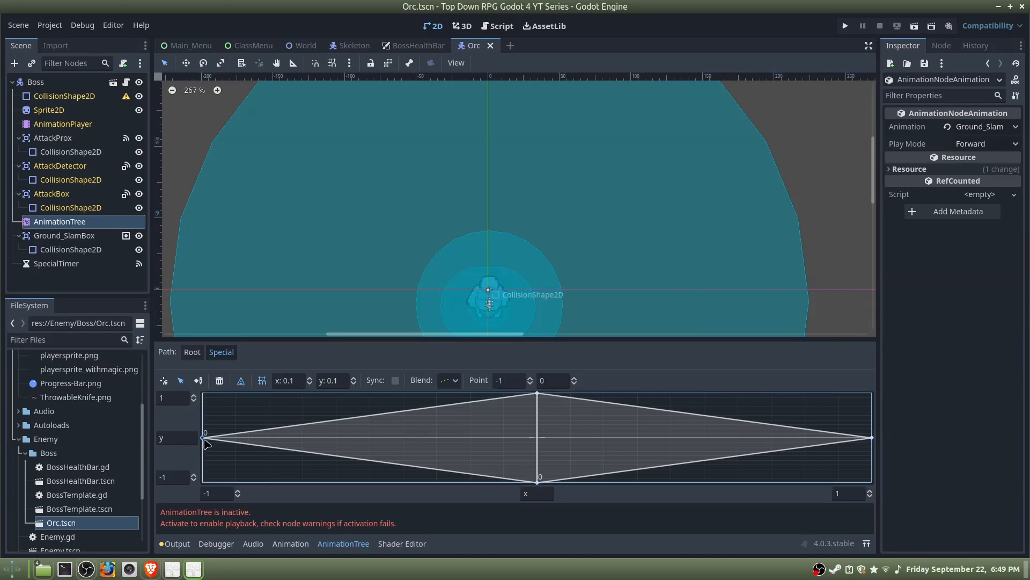
pyautogui.click(201, 353)
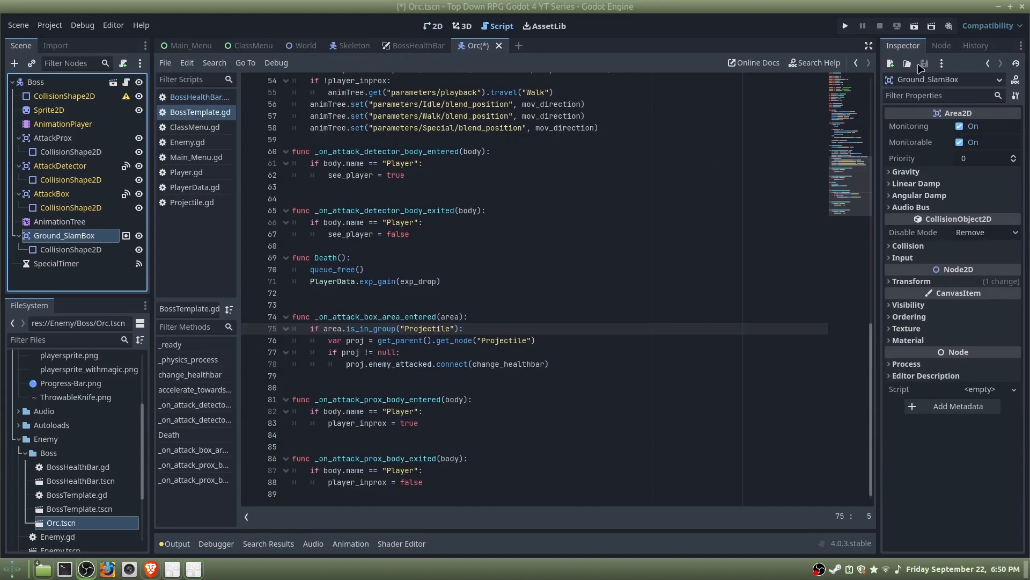
# Check which groups the Ground_SlamBox node is assigned to.
pyautogui.click(941, 45)
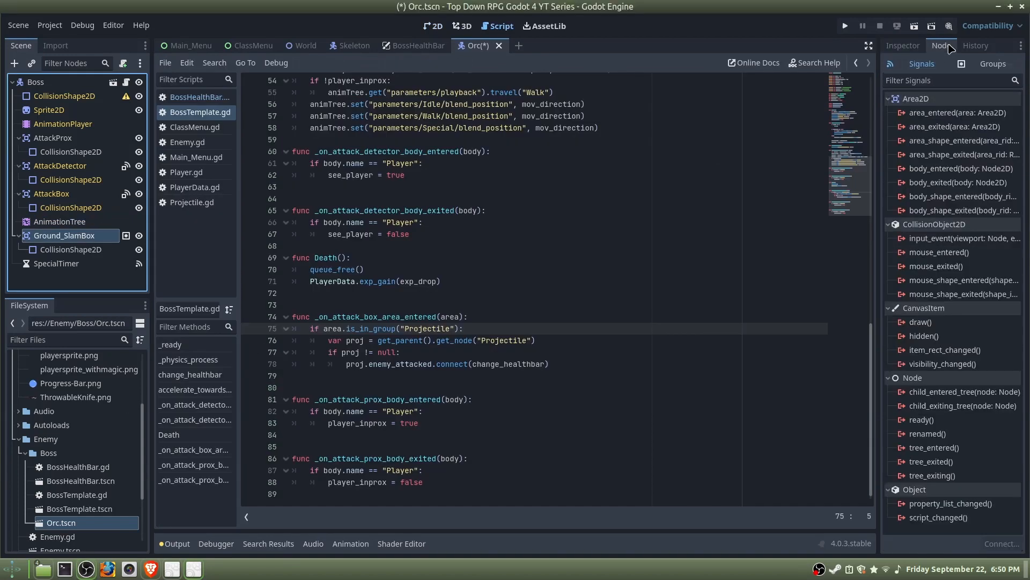
pyautogui.click(993, 64)
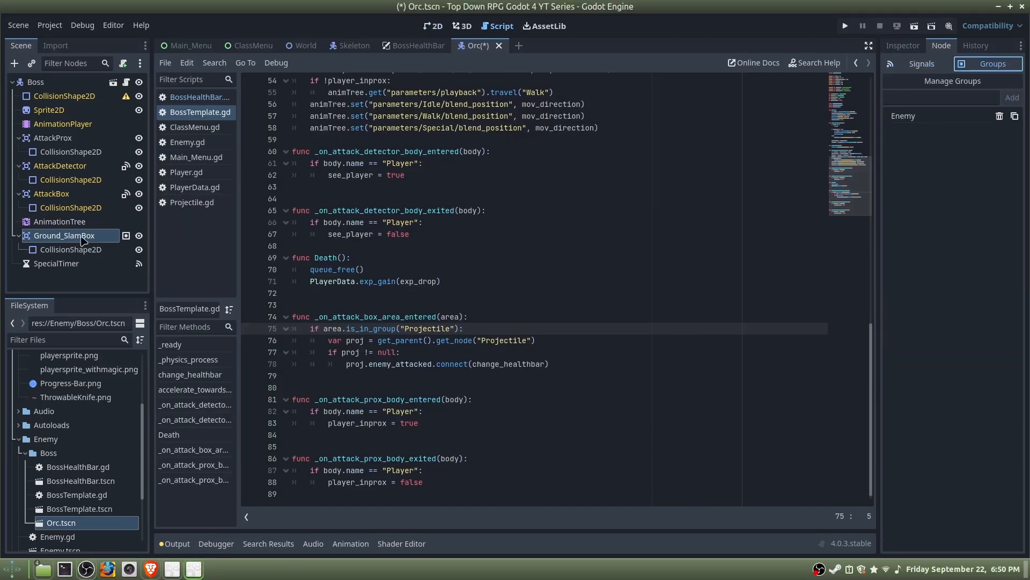
pyautogui.click(904, 47)
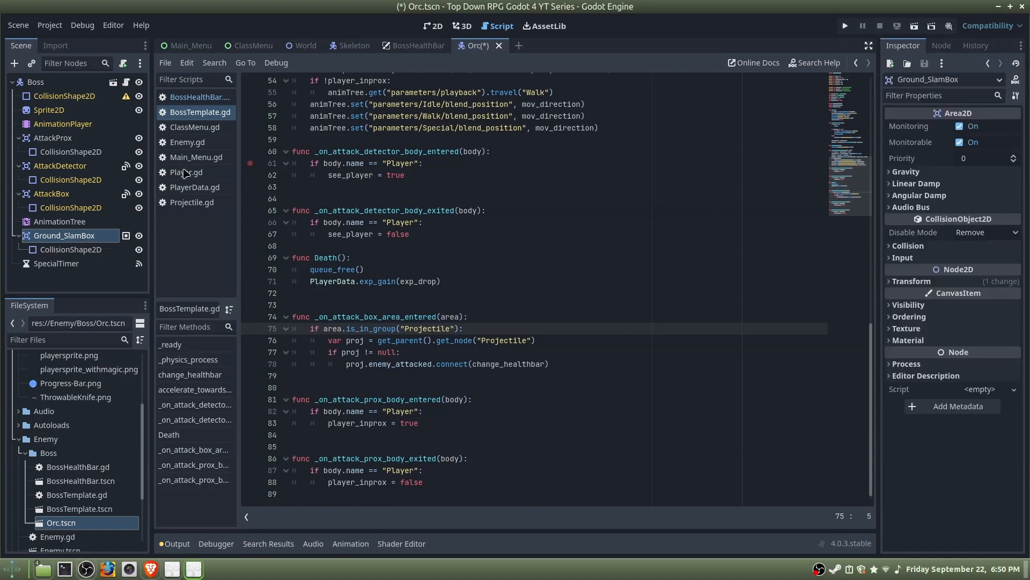
# Connect AttackProx's body_entered signal to the Boss script's _on_attack_prox_body_entered method.
pyautogui.click(95, 138)
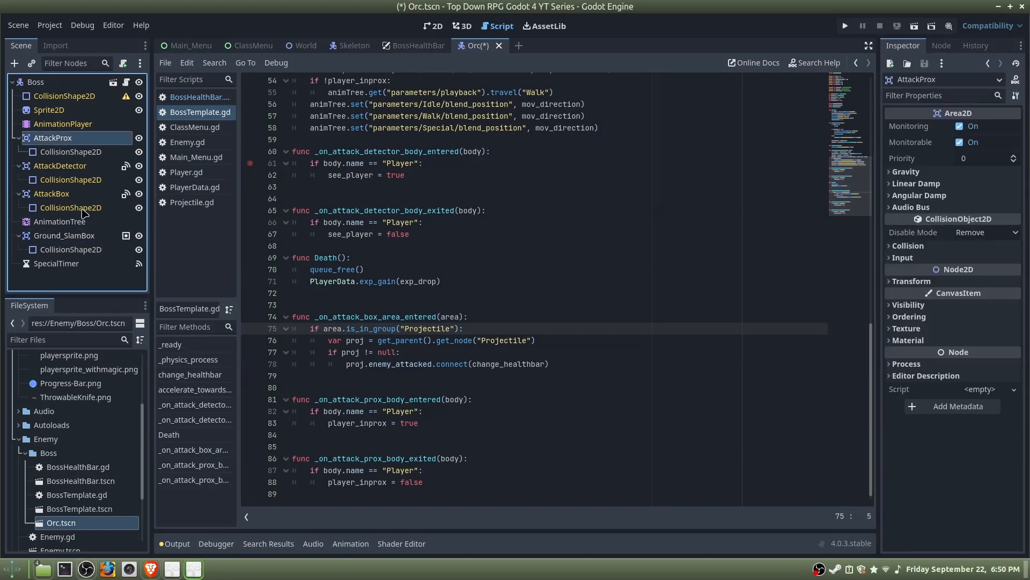
pyautogui.click(935, 47)
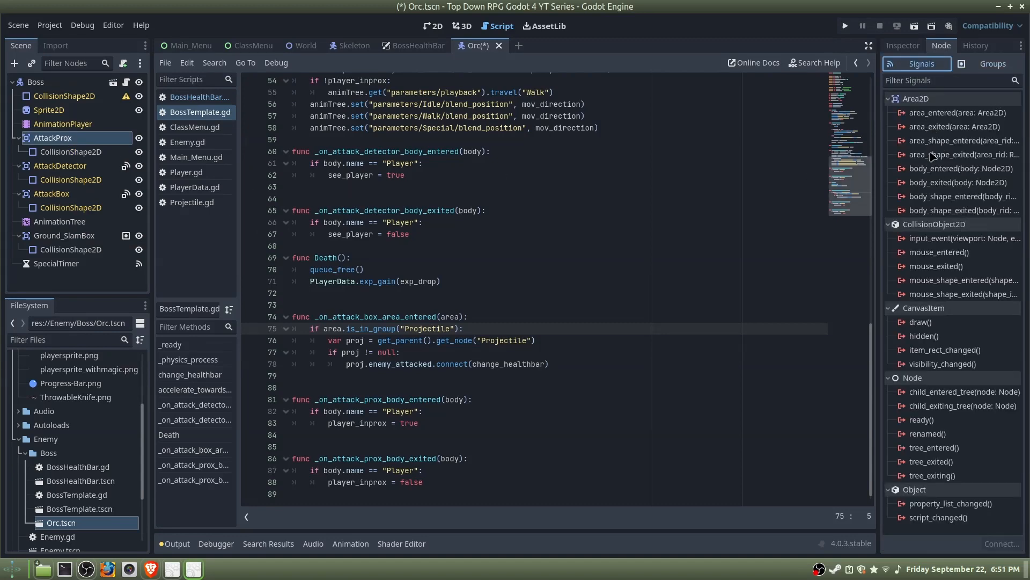
pyautogui.doubleClick(940, 170)
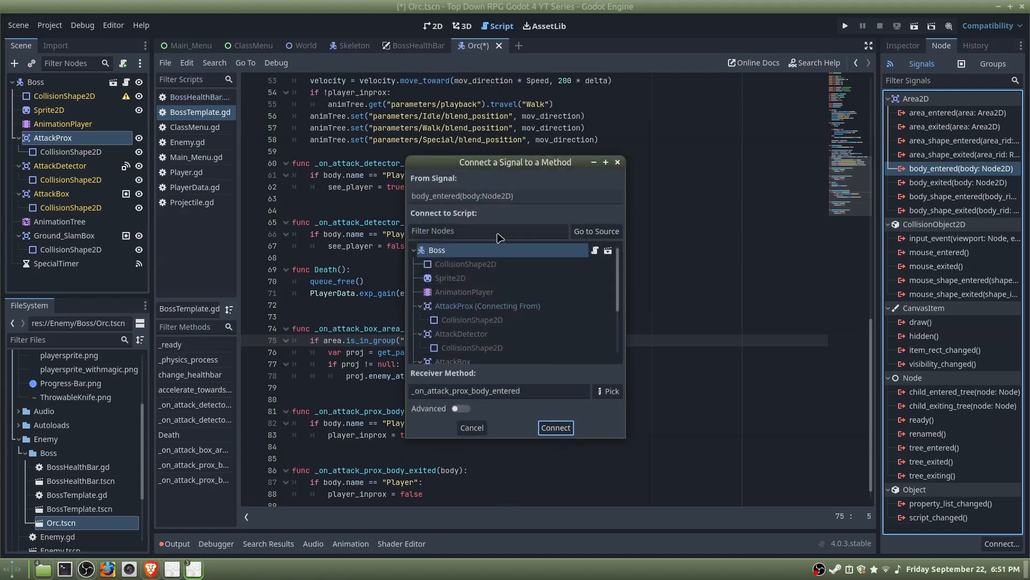
pyautogui.click(556, 427)
# Connect AttackProx's body_exited signal to the Boss script's _on_attack_prox_body_exited method and save the Orc scene.
pyautogui.click(79, 141)
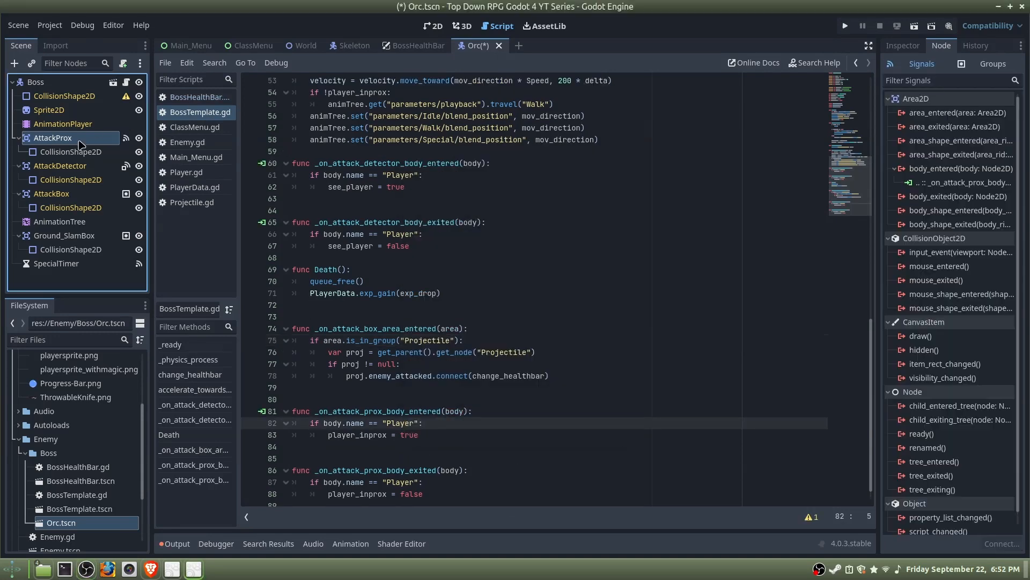
pyautogui.doubleClick(933, 200)
pyautogui.click(556, 427)
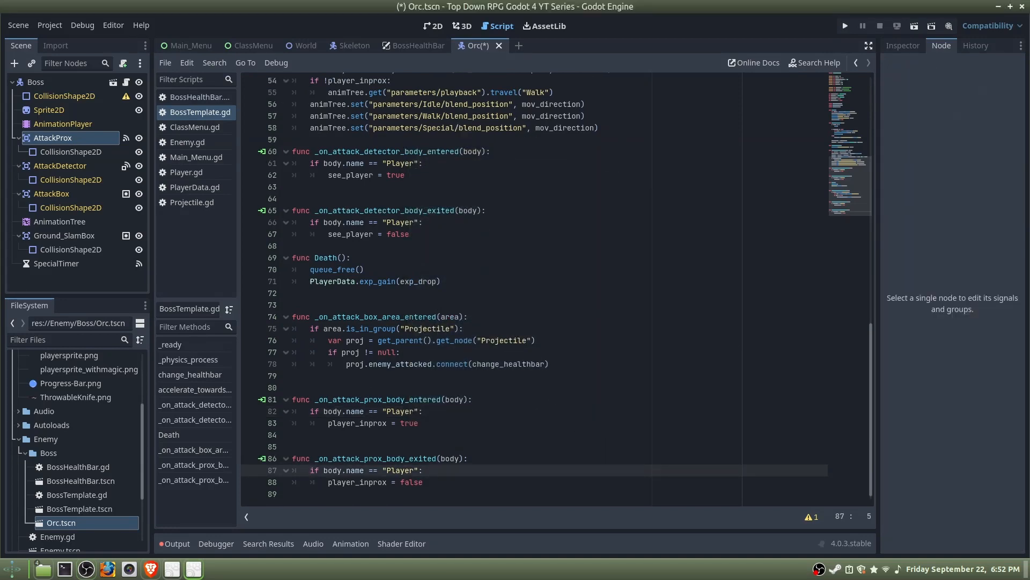
pyautogui.hotkey('ctrl', 's')
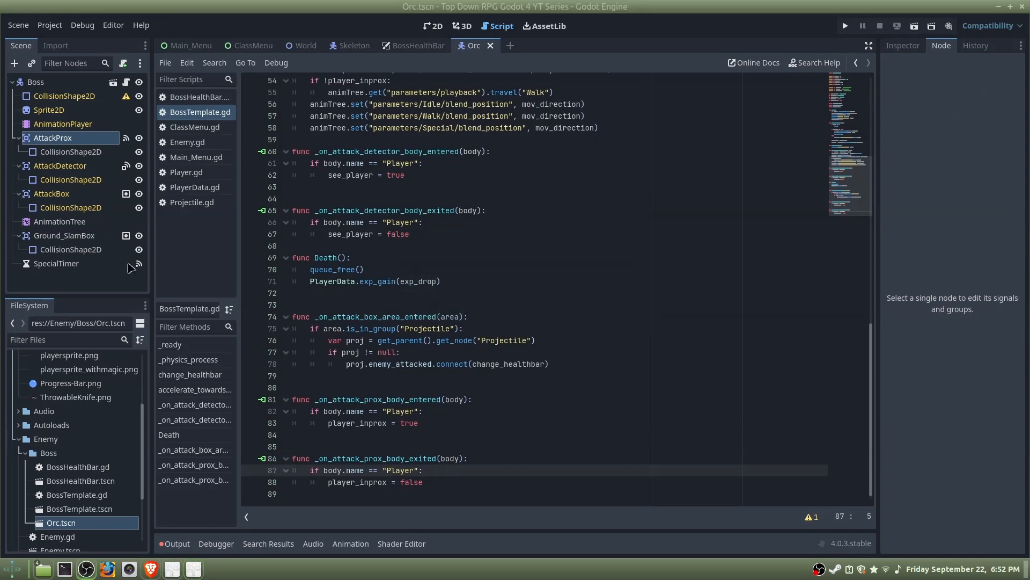
# Connect AttackBox's area_entered signal to the Boss script's _on_attack_box_area_entered method and save the scene.
pyautogui.click(110, 194)
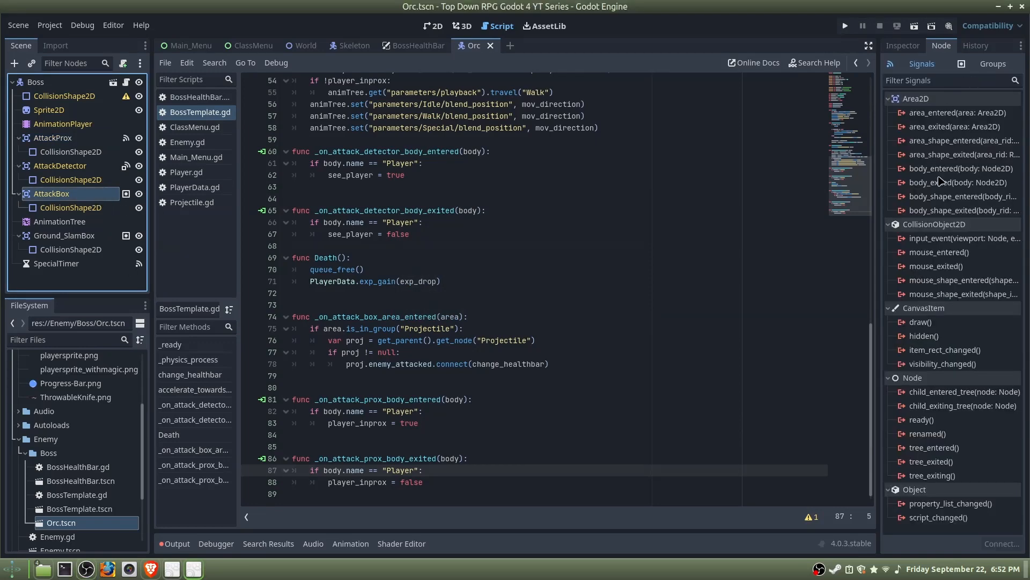
pyautogui.doubleClick(932, 113)
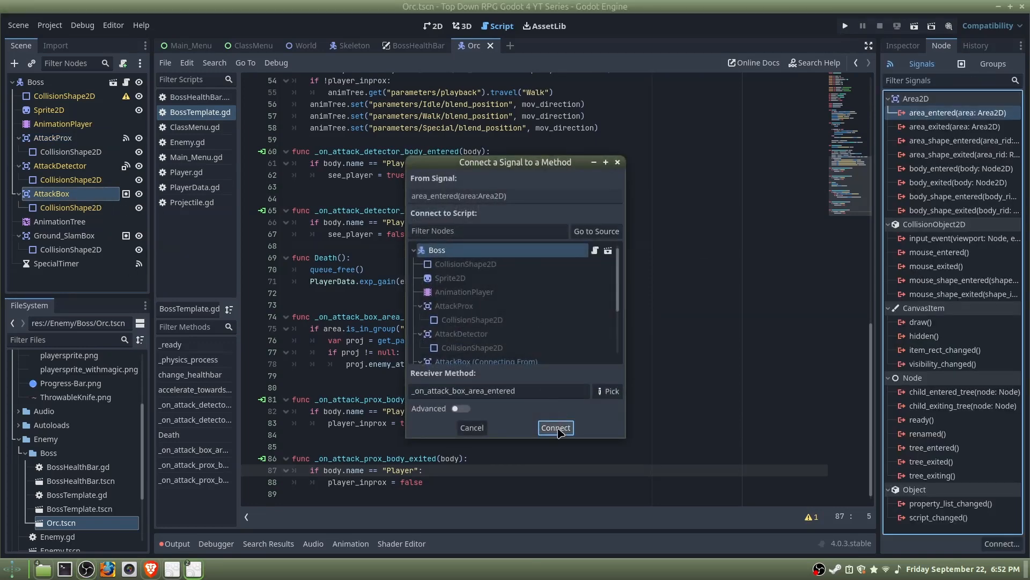
pyautogui.click(556, 428)
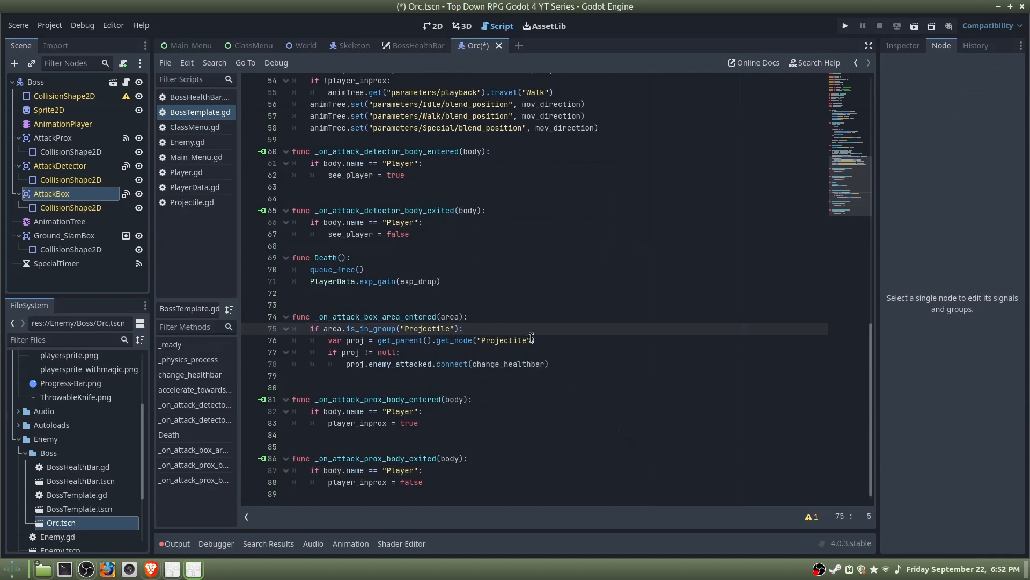
pyautogui.scroll(6, 531, 337)
pyautogui.hotkey('ctrl', 's')
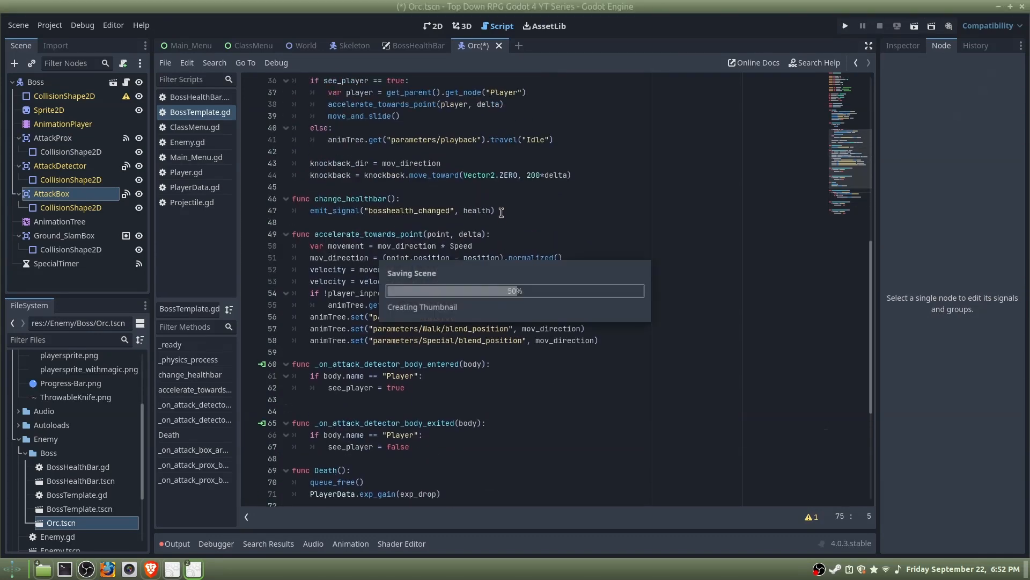
pyautogui.scroll(-6, 509, 219)
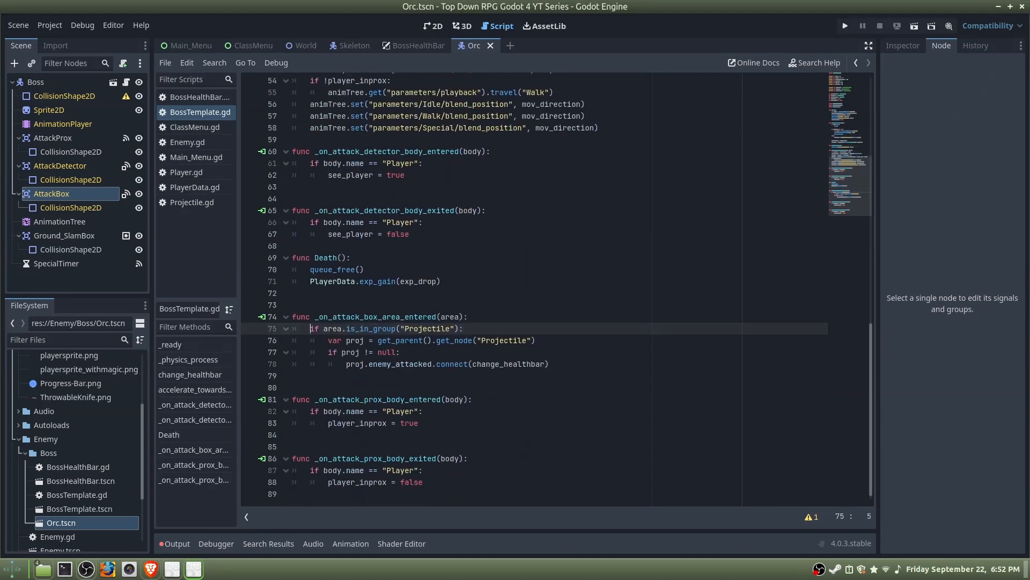
# Connect SpecialTimer's timeout signal to a new _on_special_timer_timeout function in BossTemplate.gd.
pyautogui.click(80, 263)
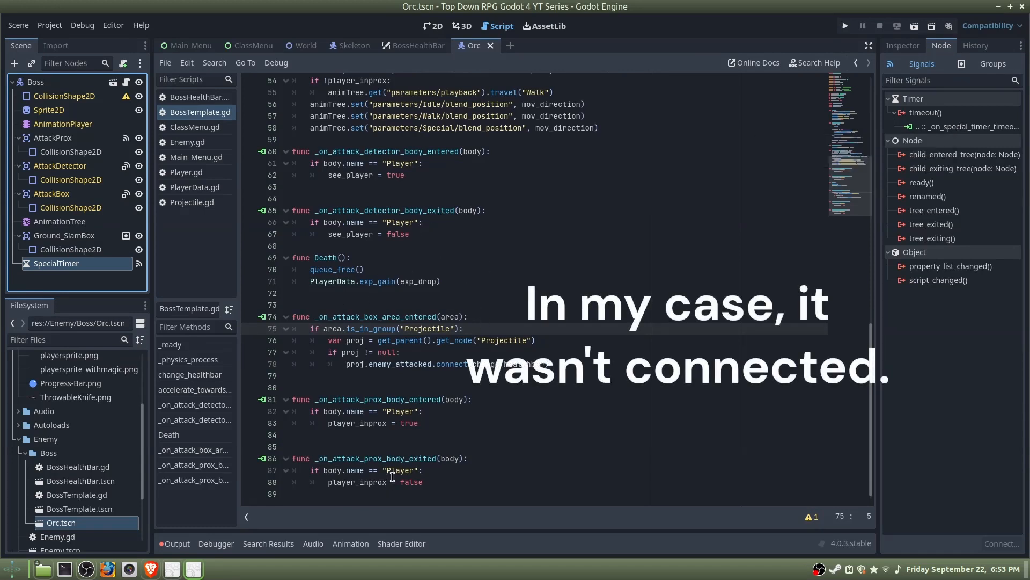
pyautogui.click(948, 126)
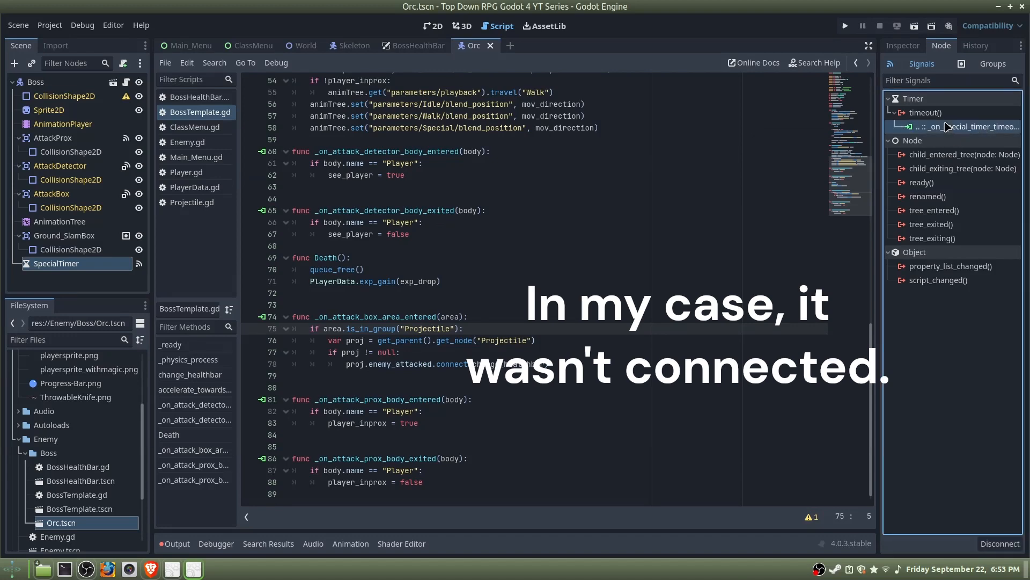
pyautogui.doubleClick(947, 127)
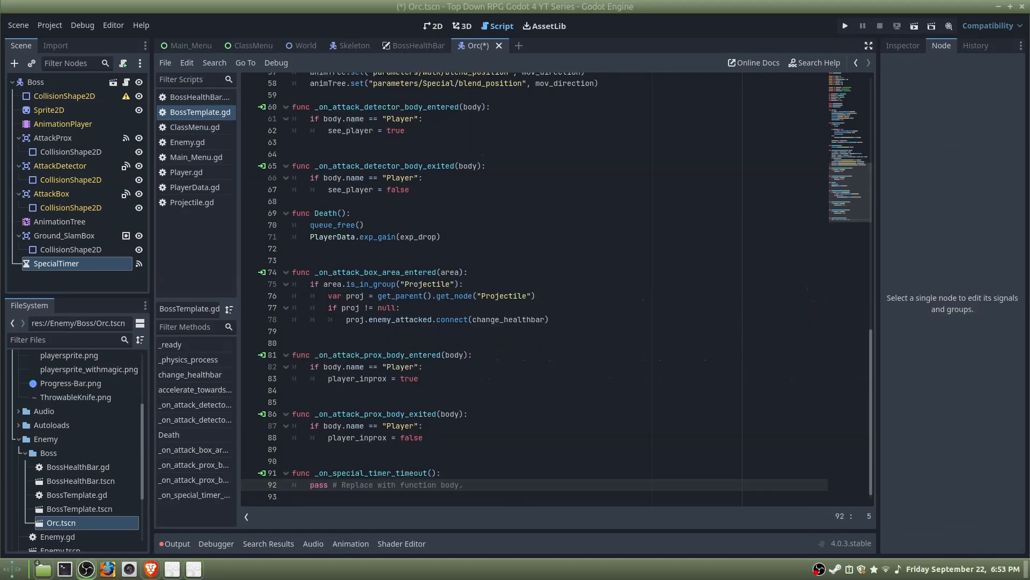
pyautogui.click(69, 262)
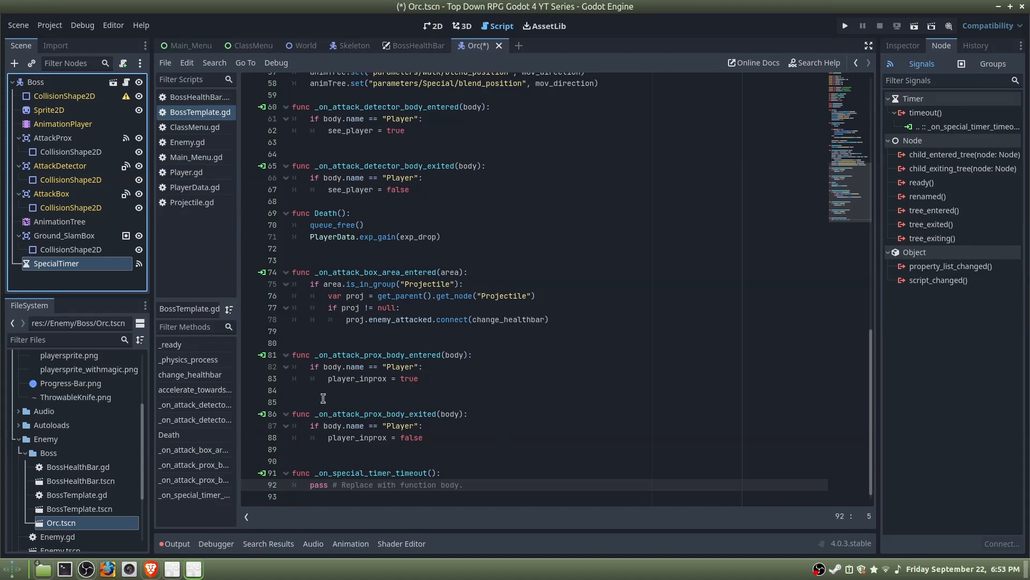
# Replace the _on_special_timer_timeout placeholder with an "if player_inprox:" check that calls specialtimer.start().
pyautogui.moveTo(464, 484); pyautogui.dragTo(303, 485)
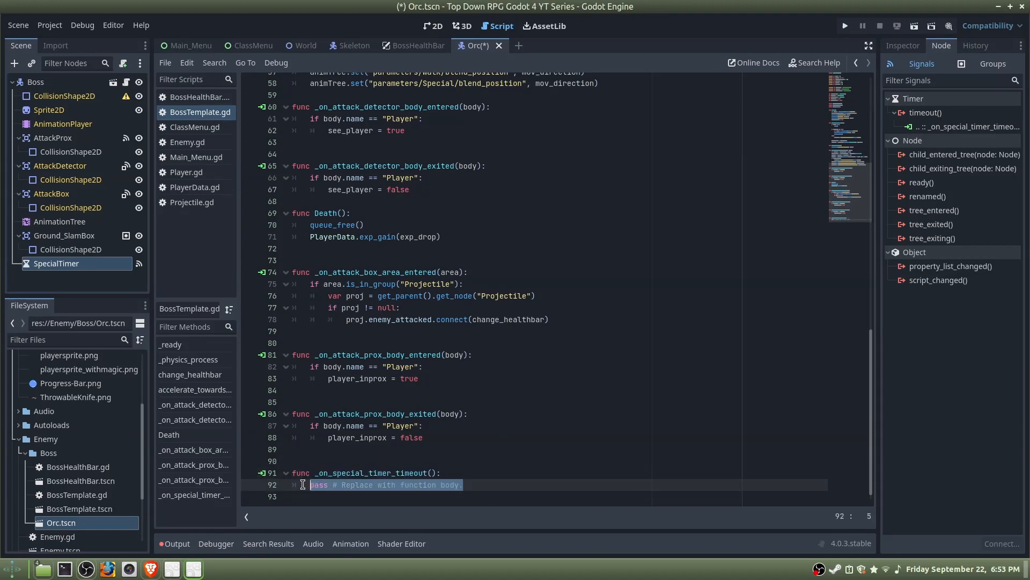
pyautogui.write('if play')
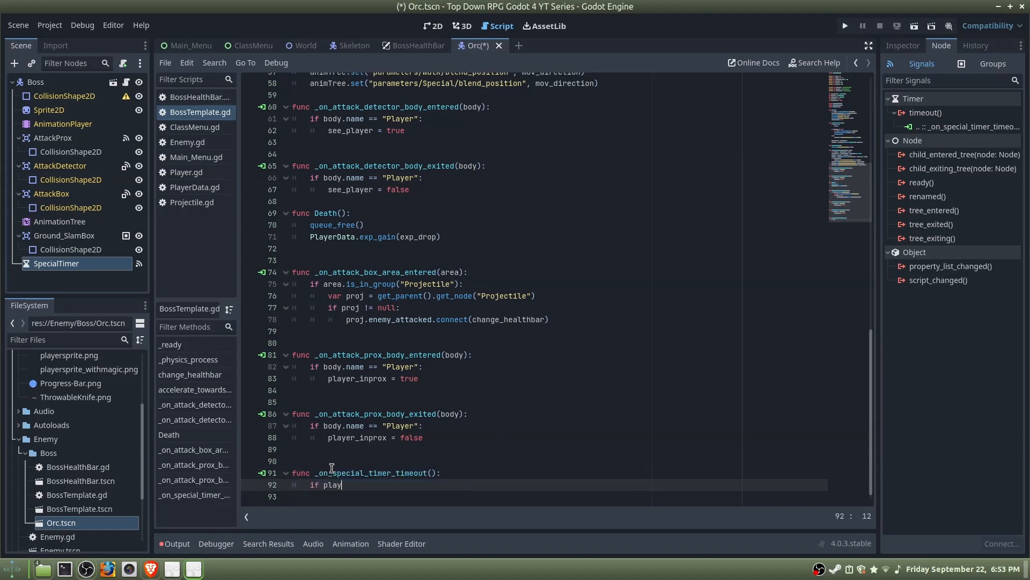
pyautogui.write('er_inprox:')
pyautogui.press('Return')
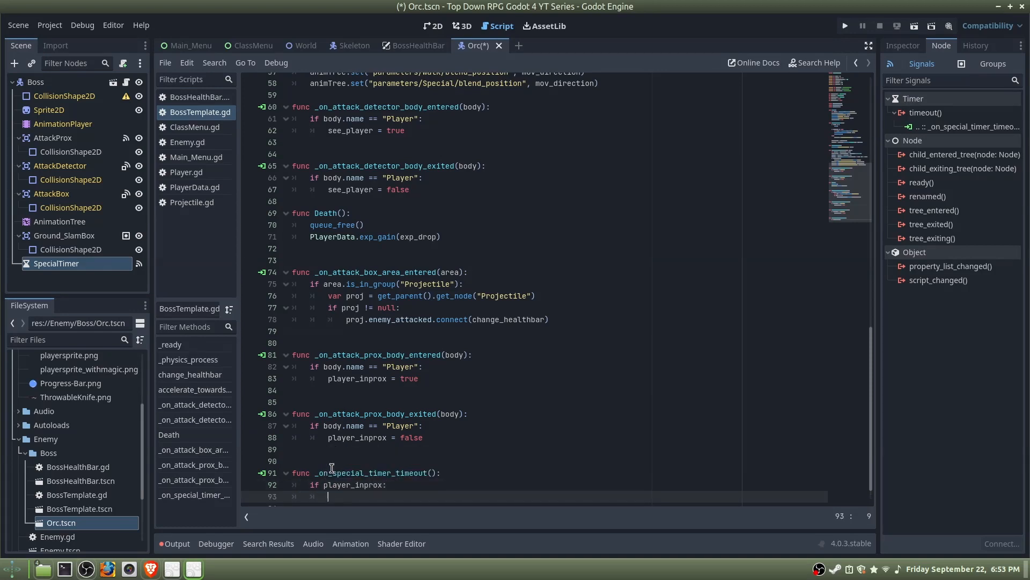
pyautogui.write('specialtimer')
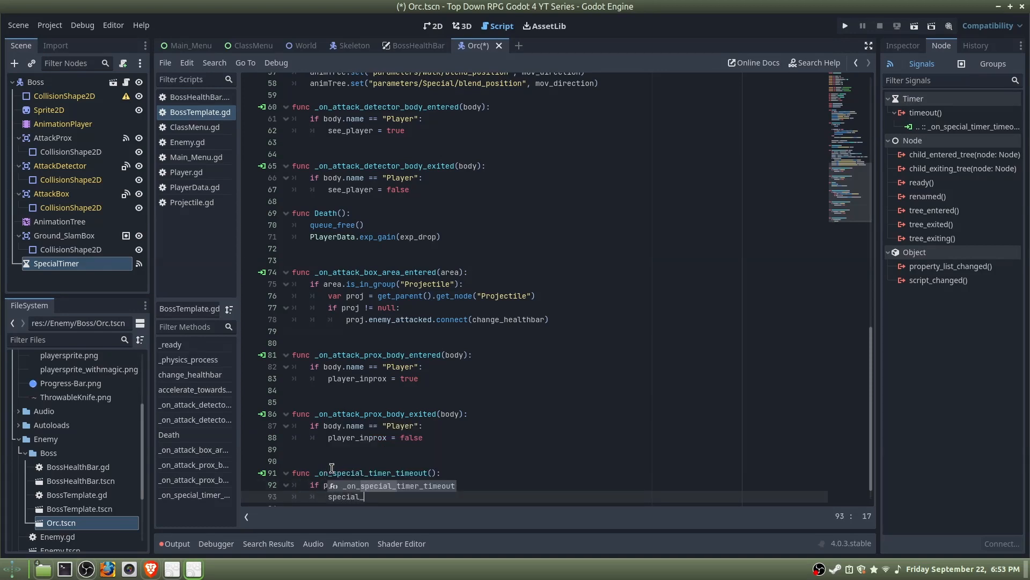
pyautogui.write('.start')
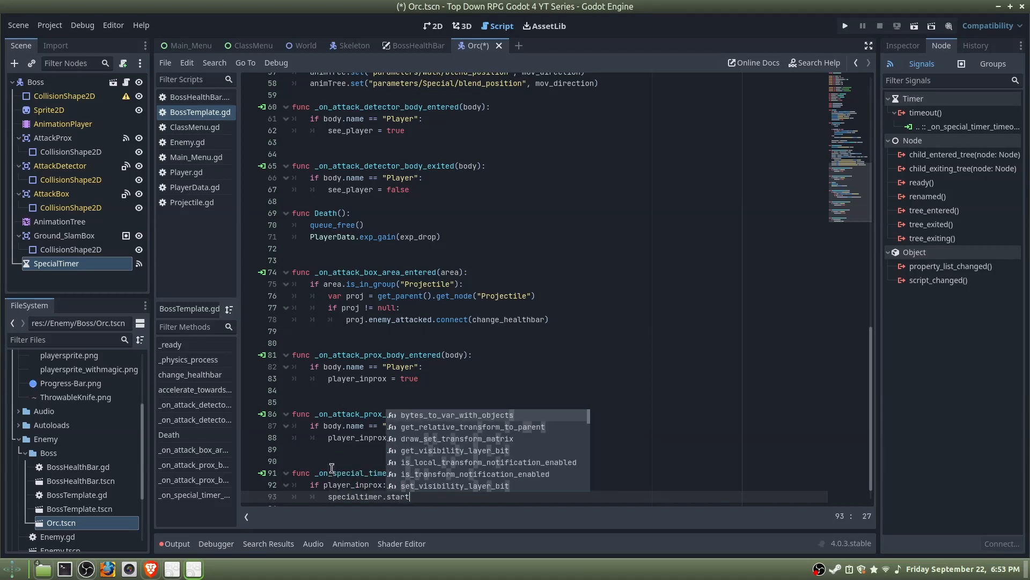
pyautogui.press('Return')
pyautogui.press('Return')
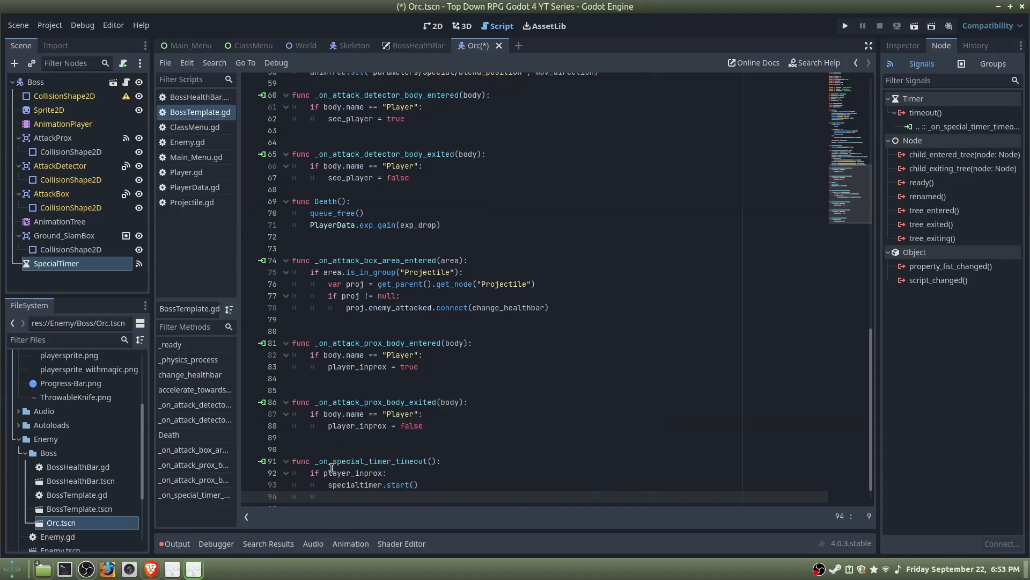
# Add animTree.get("parameters/playback").travel("Special") below the timer start call and run the project.
pyautogui.write('animTree.get')
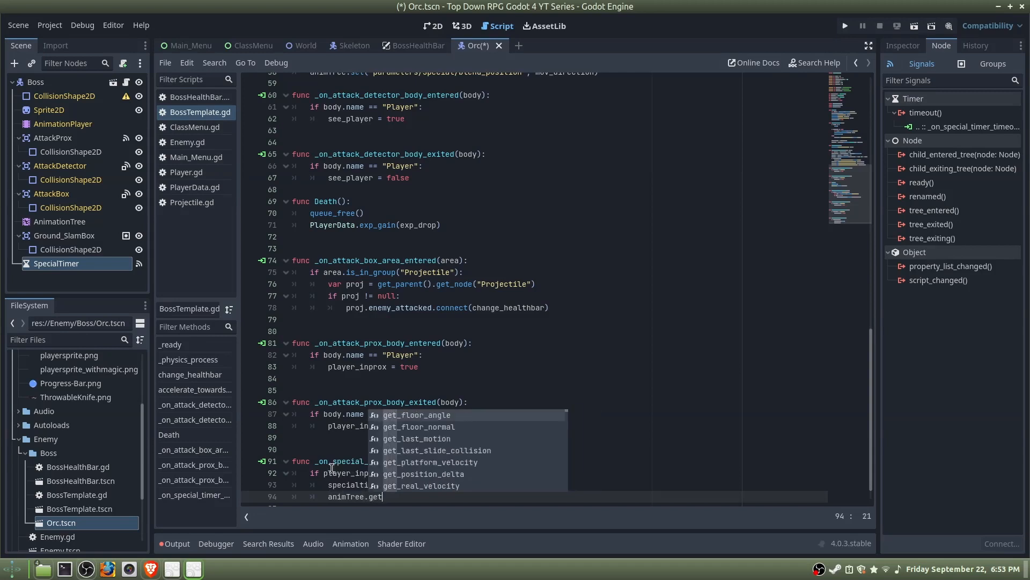
pyautogui.write('("parameters')
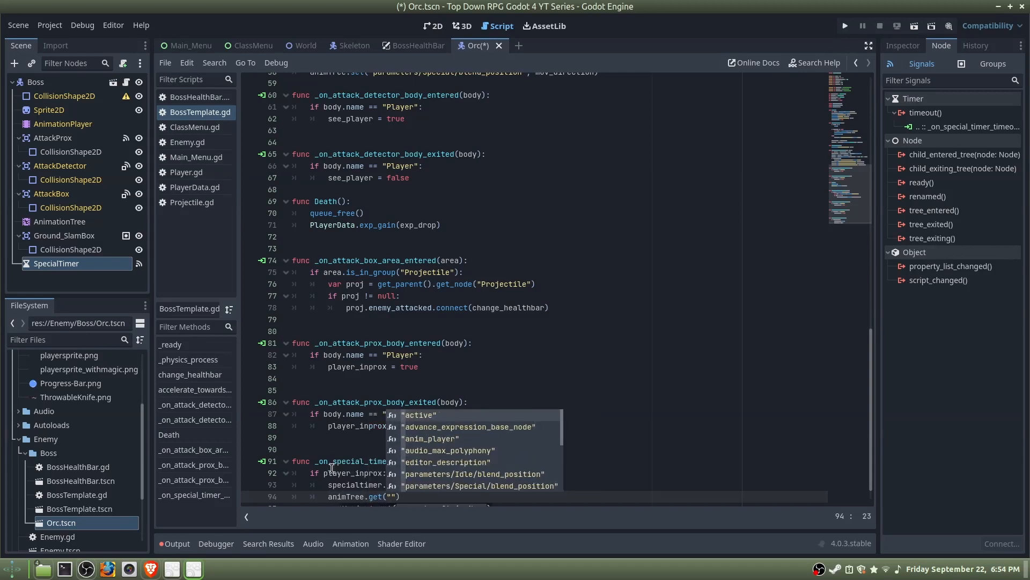
pyautogui.write('/playback')
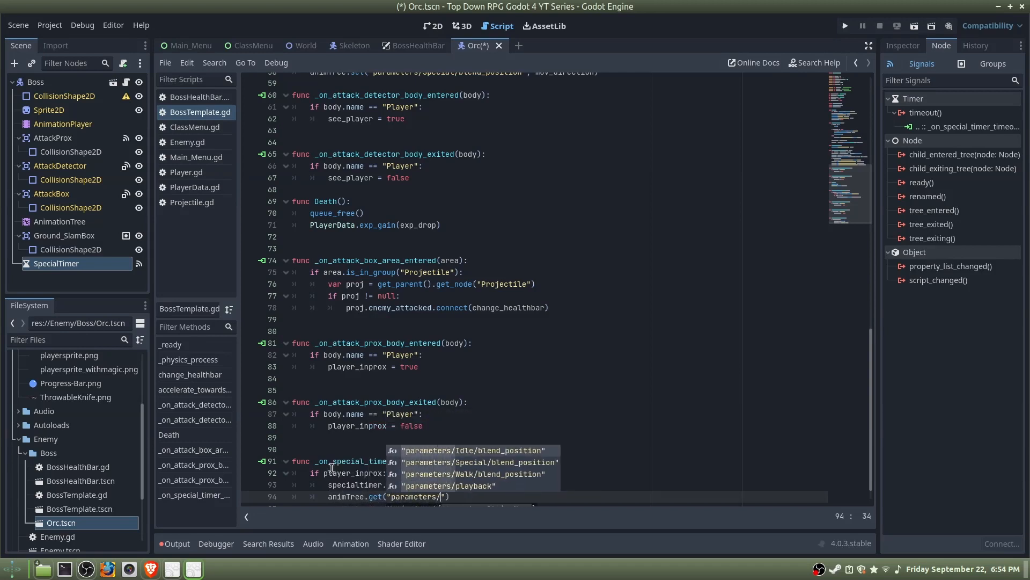
pyautogui.write('"')
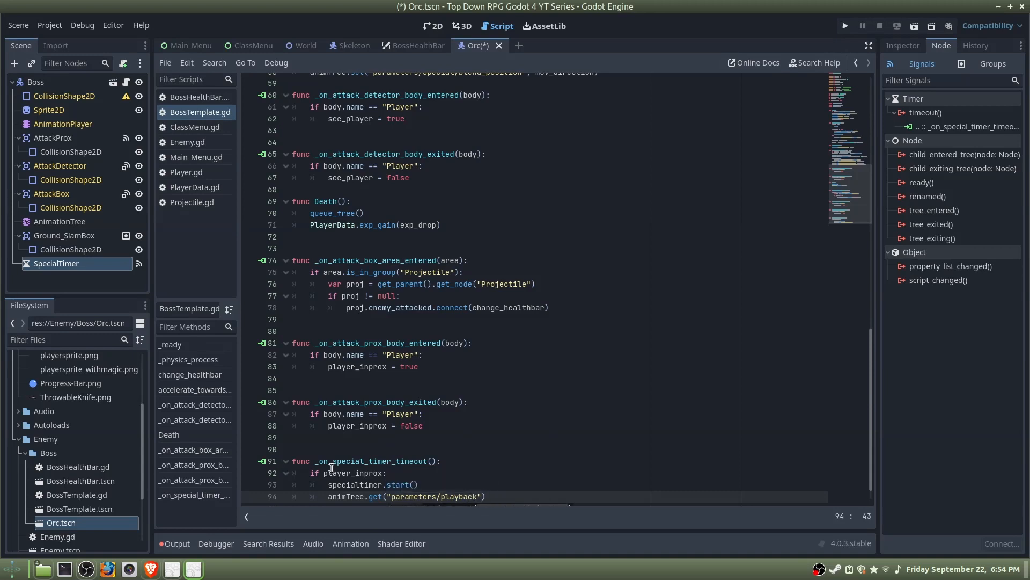
pyautogui.write(')')
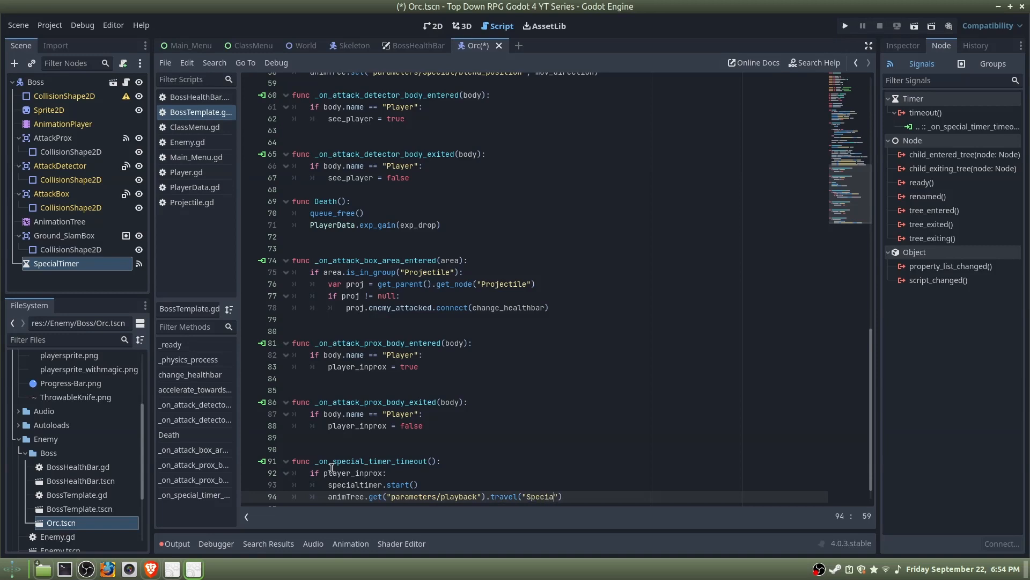
pyautogui.press('F5')
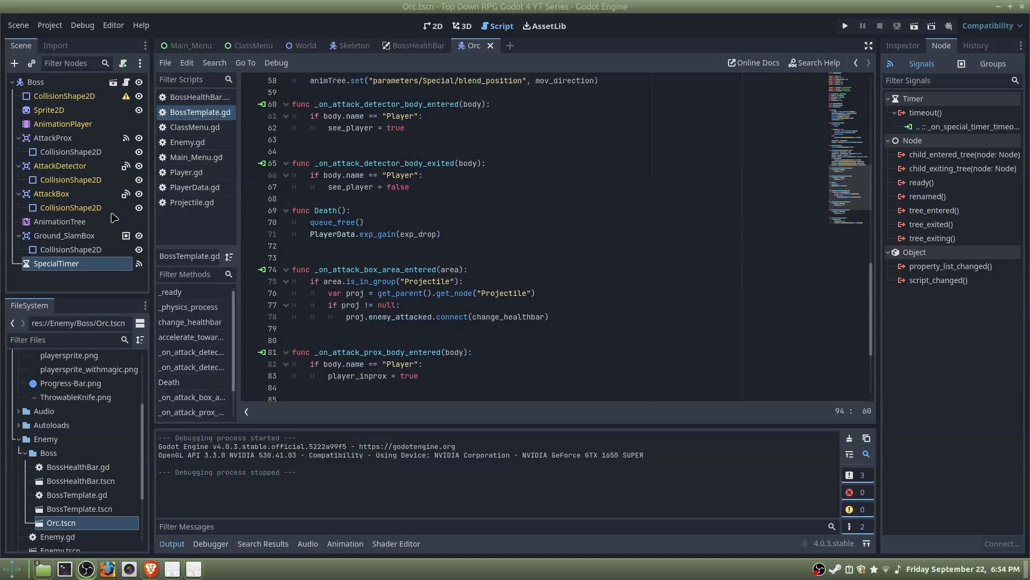
# Assign a new CircleShape2D to the Boss's own CollisionShape2D and shrink its radius slightly in the 2D view.
pyautogui.click(425, 27)
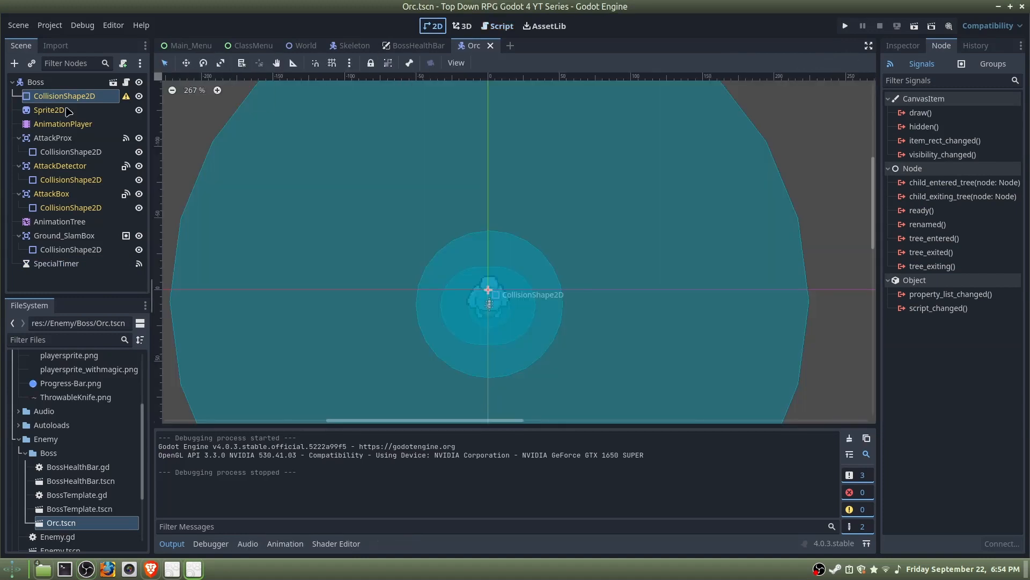
pyautogui.click(905, 47)
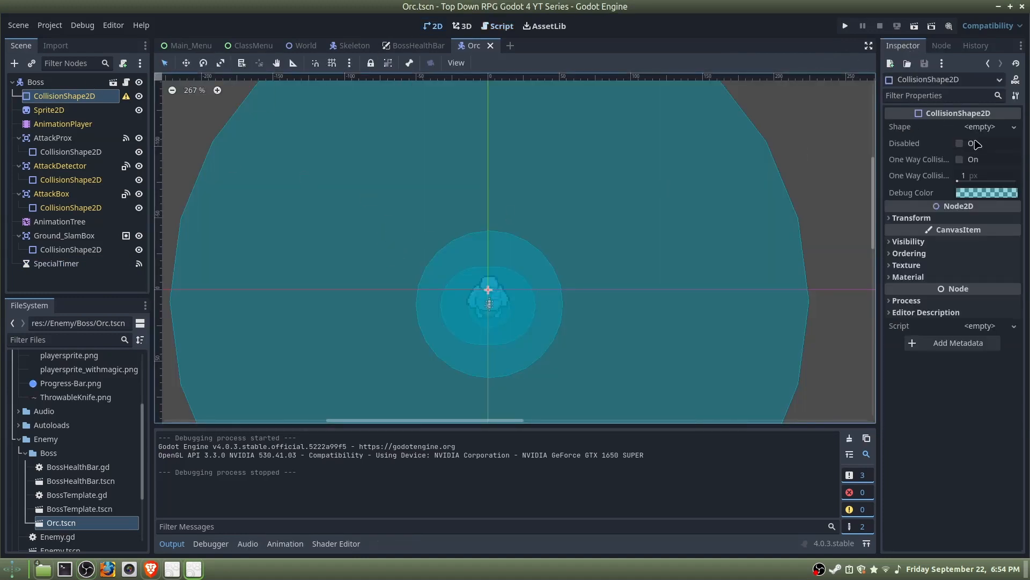
pyautogui.click(980, 127)
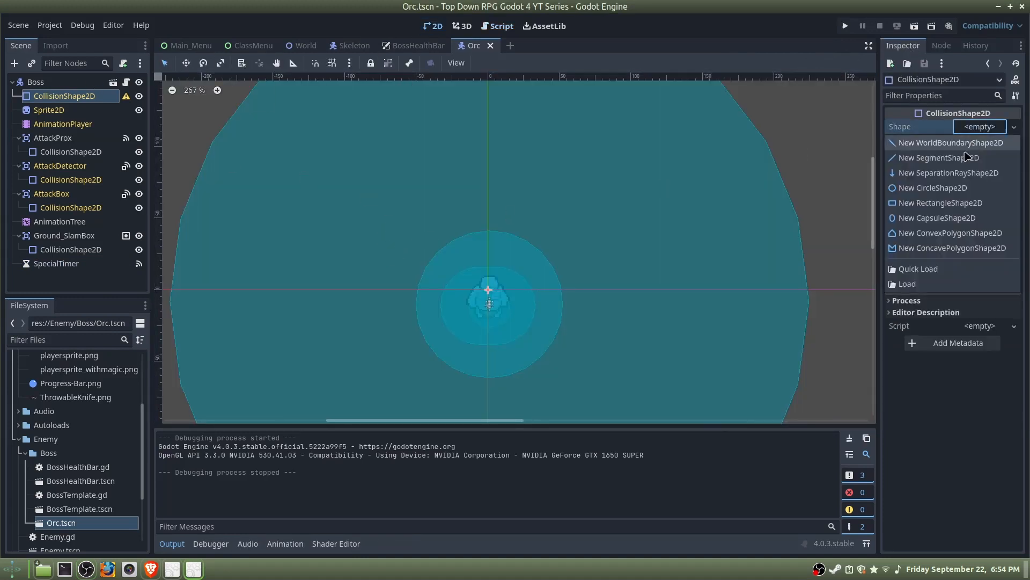
pyautogui.click(933, 188)
pyautogui.scroll(3, 537, 285)
pyautogui.scroll(2, 526, 325)
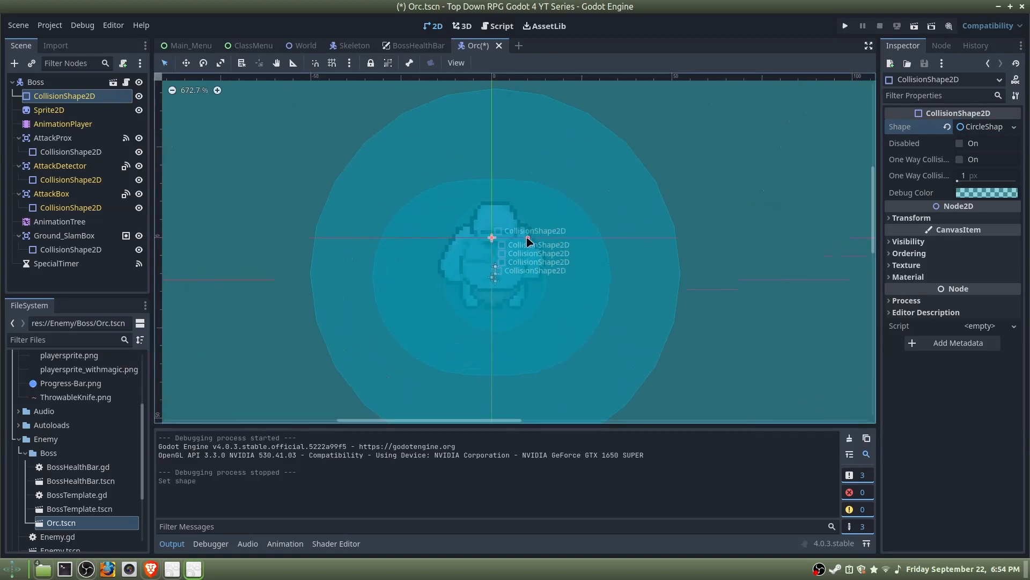
pyautogui.moveTo(518, 238); pyautogui.dragTo(518, 237)
# Move the Boss's circular collision shape down to (0, 12) at the orc's feet and save the scene.
pyautogui.click(187, 64)
pyautogui.moveTo(474, 207); pyautogui.dragTo(476, 252)
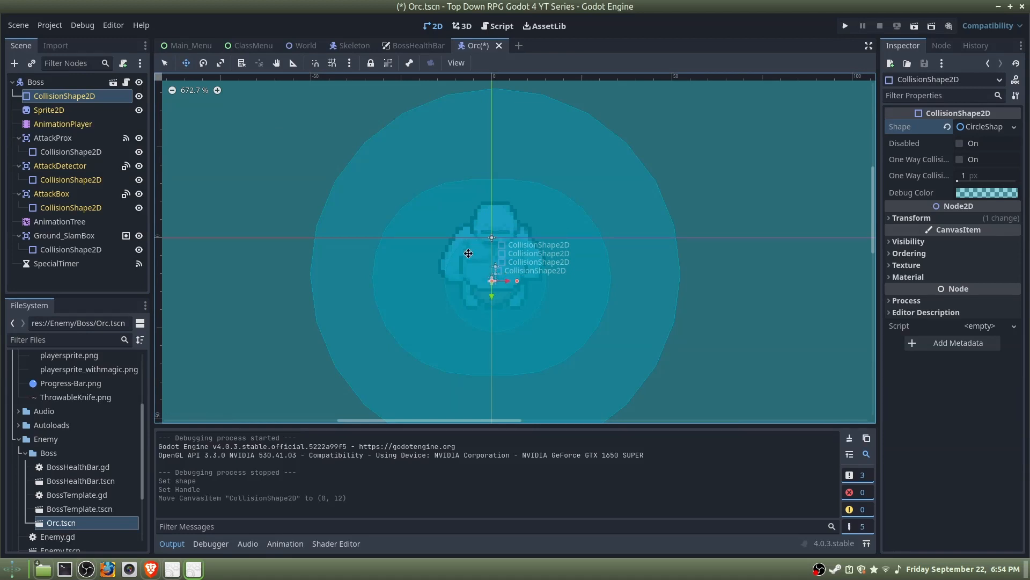
pyautogui.scroll(-3, 531, 266)
pyautogui.moveTo(530, 267); pyautogui.dragTo(581, 210, button='middle')
pyautogui.hotkey('ctrl', 's')
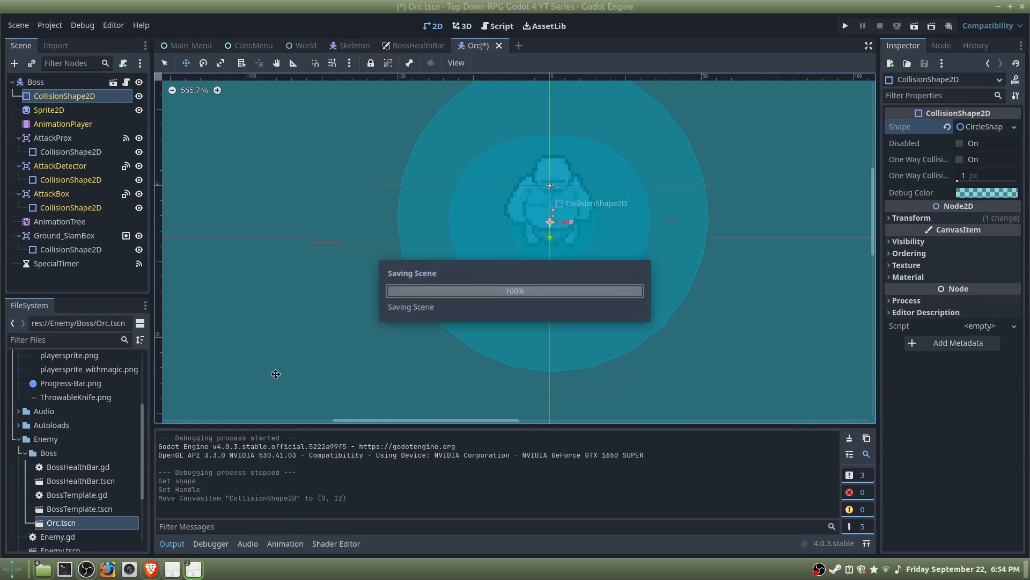
# Instantiate Enemy/Boss/BossHealthBar.tscn as a child of the World root node.
pyautogui.click(307, 46)
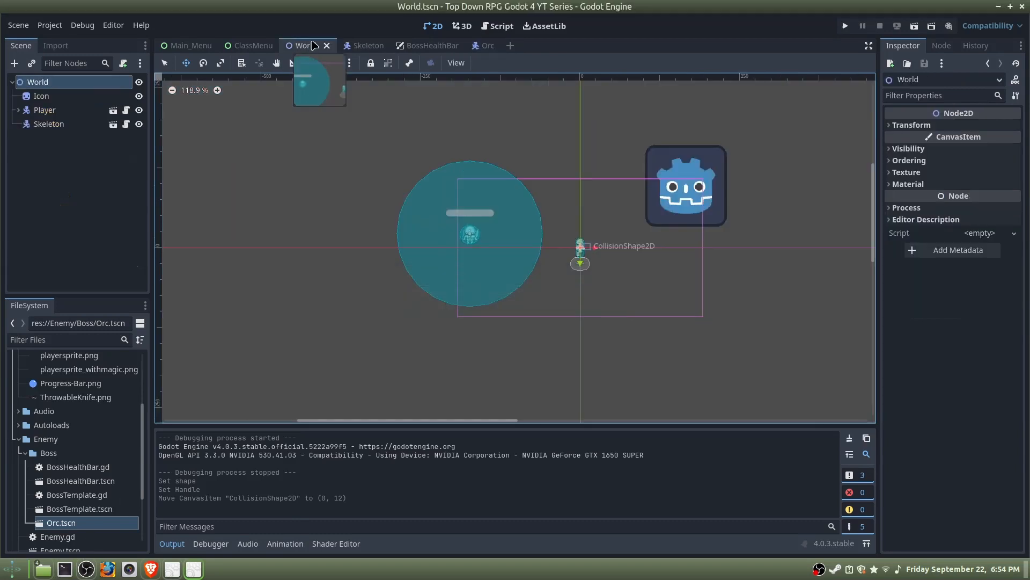
pyautogui.moveTo(422, 148); pyautogui.dragTo(281, 147, button='middle')
pyautogui.click(31, 63)
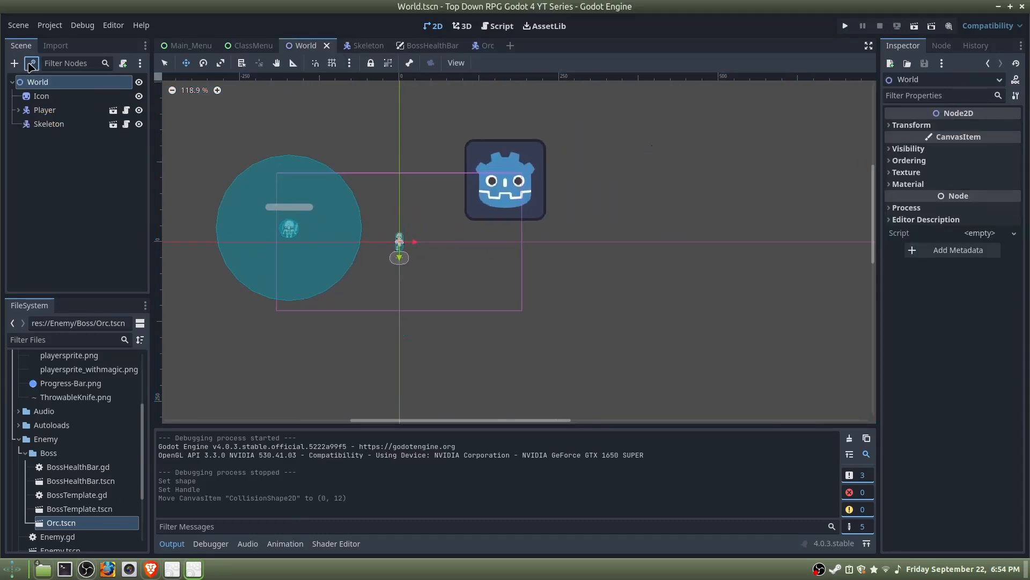
pyautogui.write('Boss')
pyautogui.press('Down')
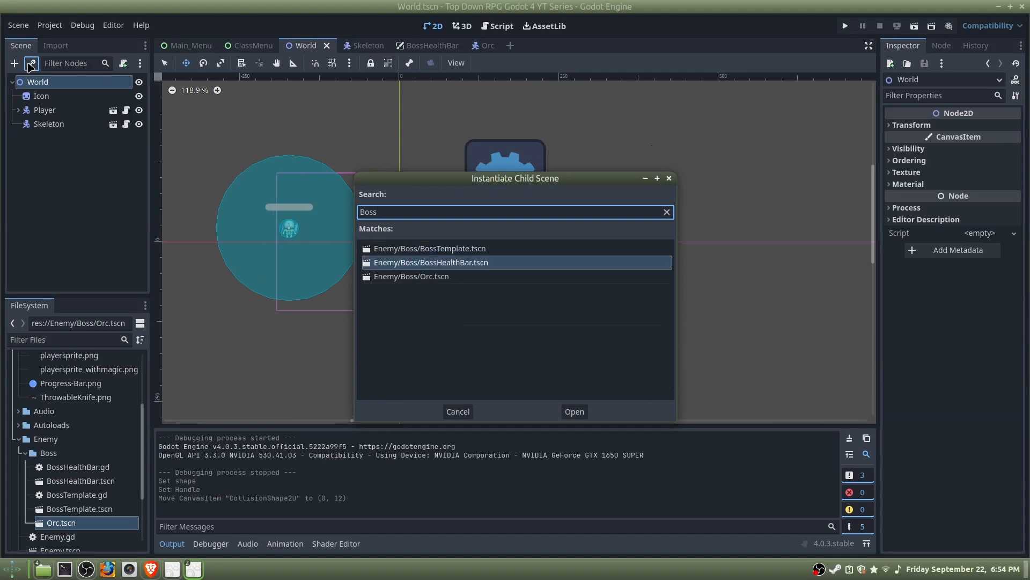
pyautogui.press('Return')
# Instantiate Enemy/Boss/Orc.tscn as a child of the World root node.
pyautogui.click(31, 63)
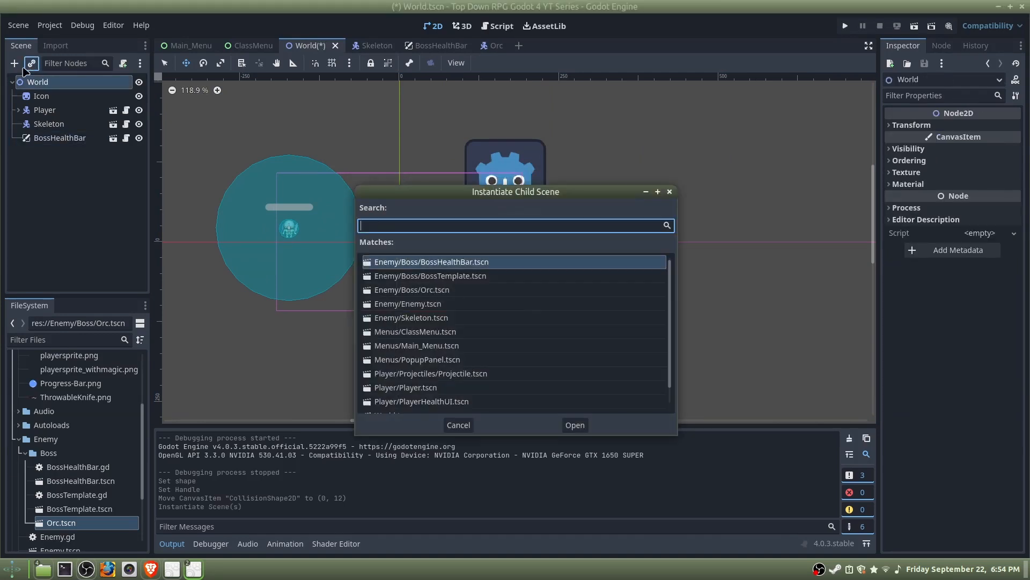
pyautogui.write('Or')
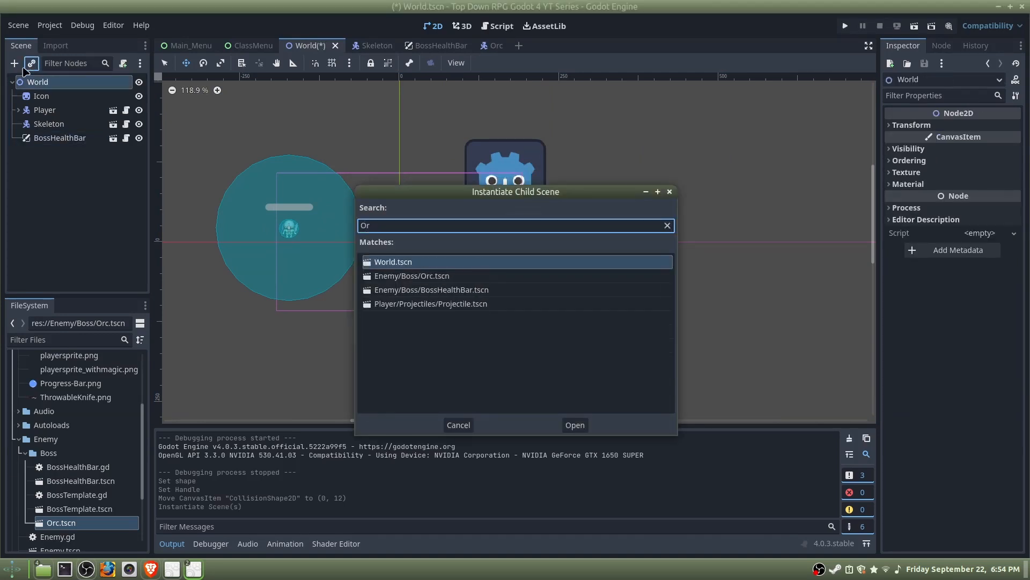
pyautogui.write('c')
pyautogui.press('Return')
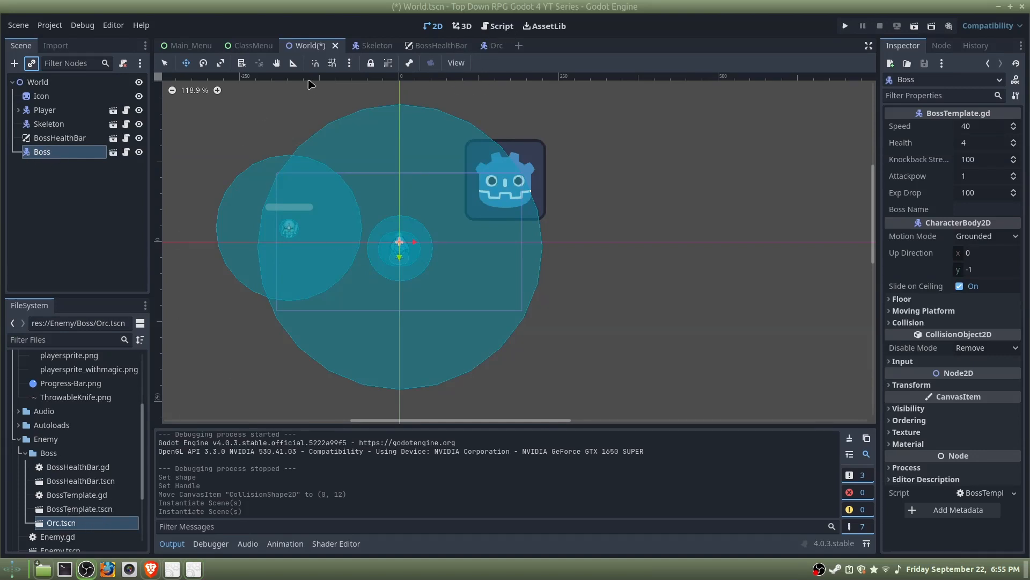
# Move the Boss instance away from the player to about (224, 131), then save the World scene and run the project.
pyautogui.scroll(4, 295, 215)
pyautogui.moveTo(297, 203); pyautogui.dragTo(336, 203, button='middle')
pyautogui.moveTo(312, 137); pyautogui.dragTo(337, 124)
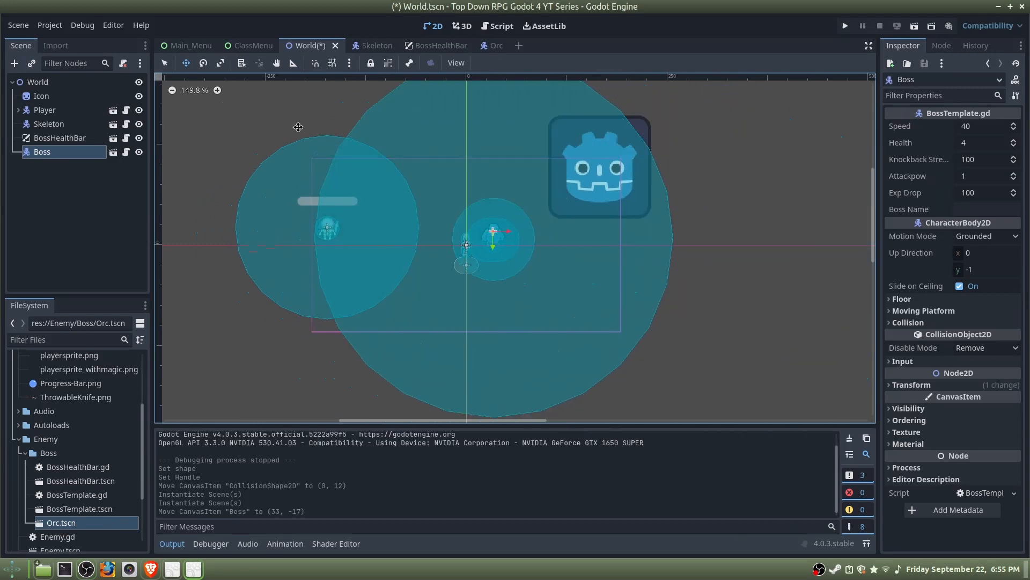
pyautogui.moveTo(509, 224); pyautogui.dragTo(662, 317)
pyautogui.moveTo(548, 301); pyautogui.dragTo(514, 255, button='middle')
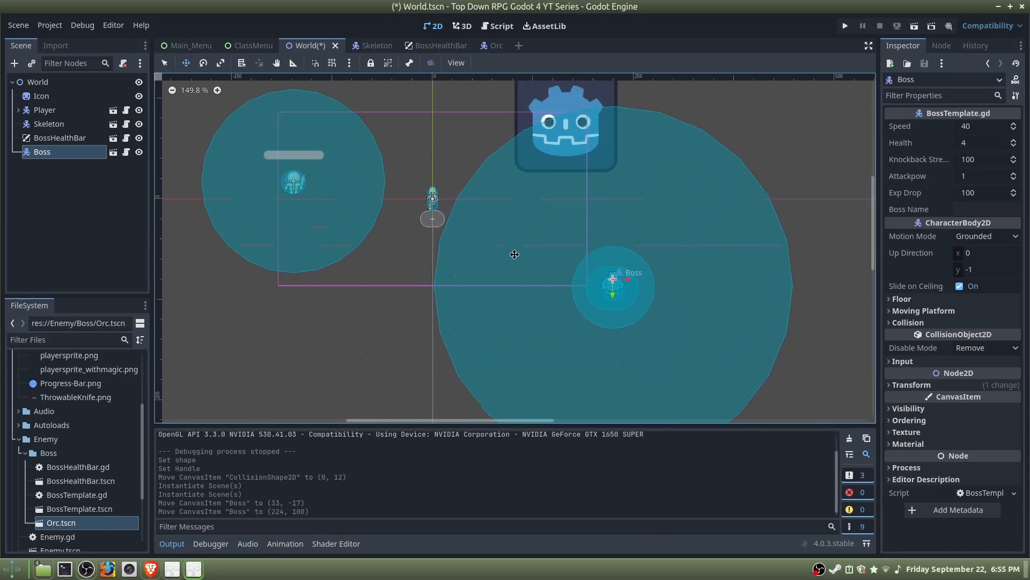
pyautogui.moveTo(634, 202); pyautogui.dragTo(634, 216)
pyautogui.moveTo(543, 238); pyautogui.dragTo(542, 251)
pyautogui.moveTo(542, 251); pyautogui.dragTo(524, 217, button='middle')
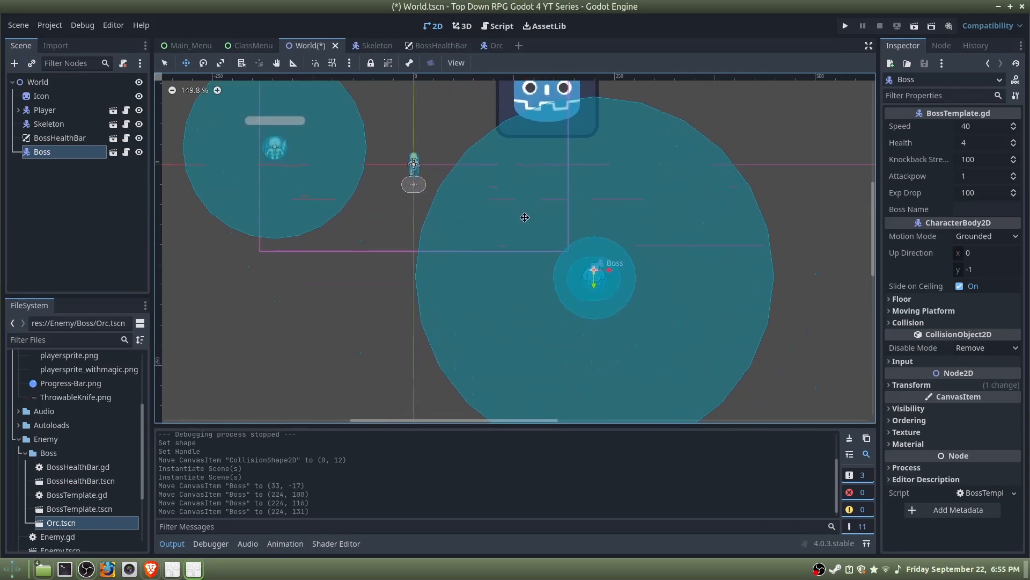
pyautogui.hotkey('ctrl', 's')
pyautogui.press('F5')
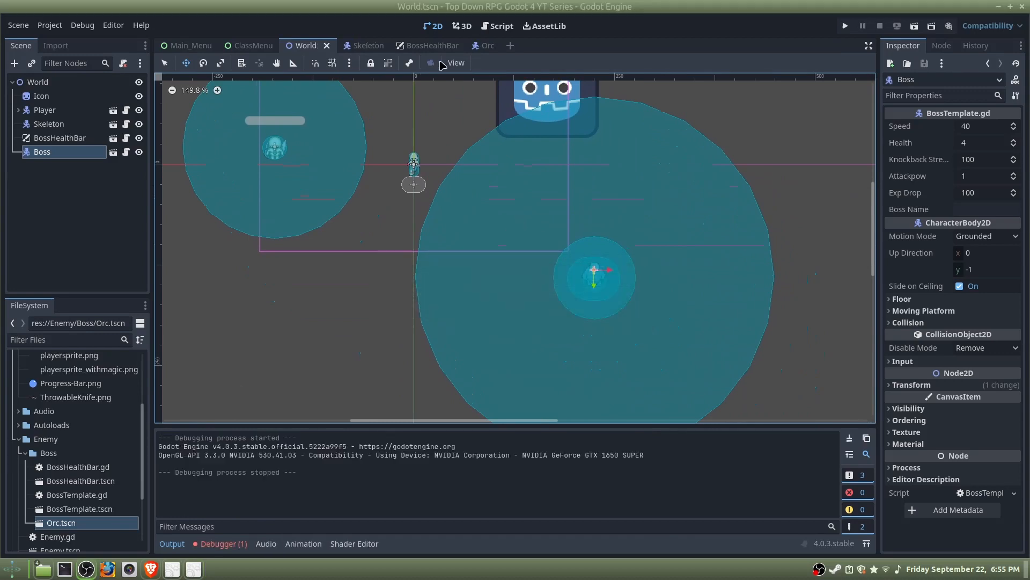
# Set the Boss root node's Boss Name to Orc in the Orc scene and save it.
pyautogui.click(488, 46)
pyautogui.click(61, 84)
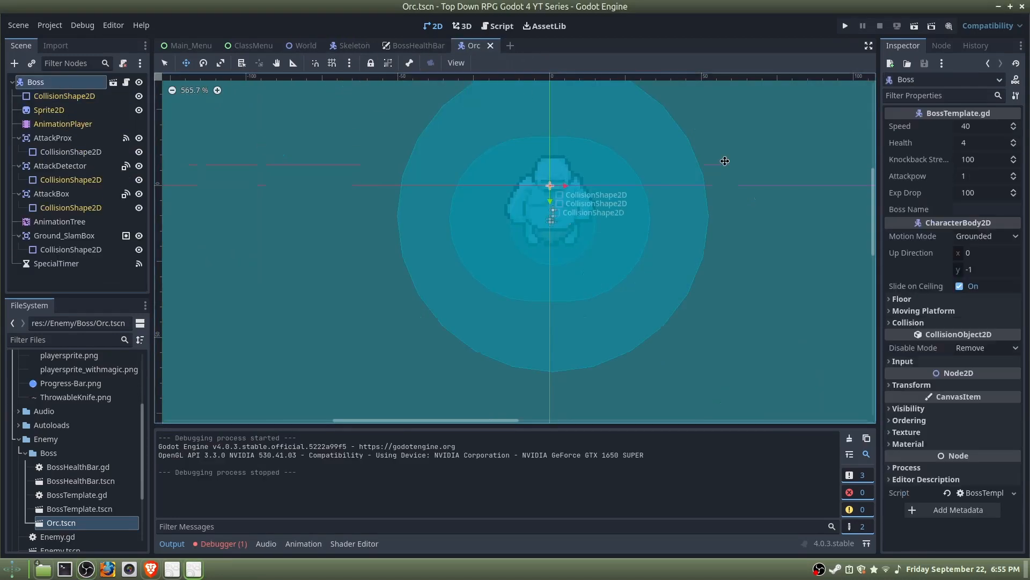
pyautogui.click(973, 208)
pyautogui.write('Orc')
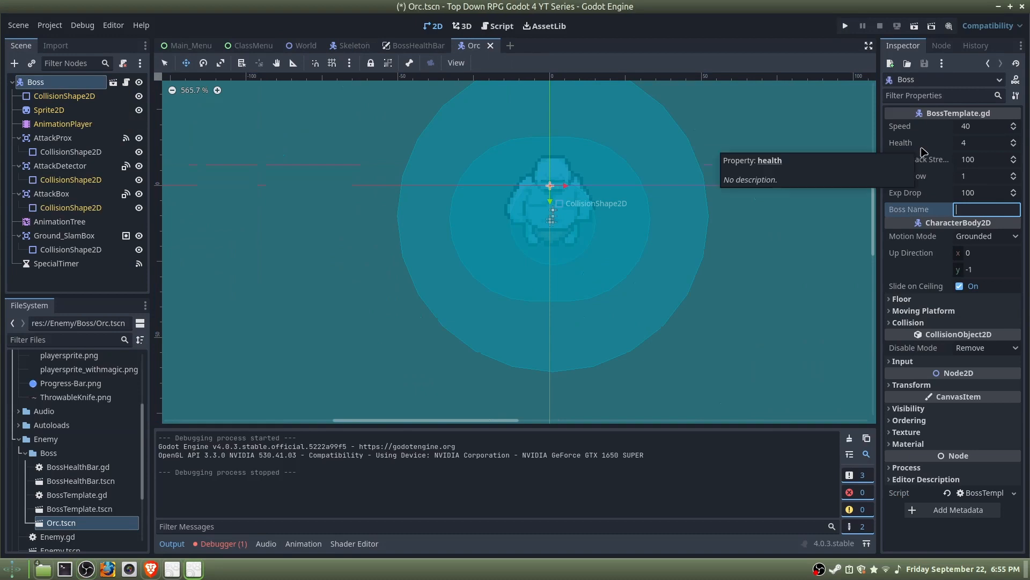
pyautogui.hotkey('ctrl', 's')
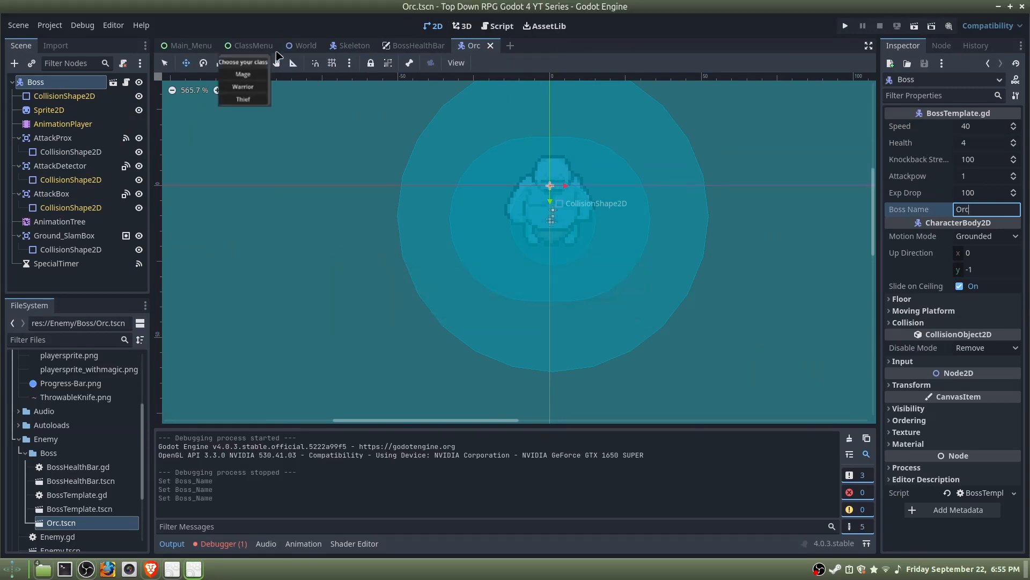
# In the World scene, set the Boss instance's Speed to 30 and Health to 20.
pyautogui.click(298, 46)
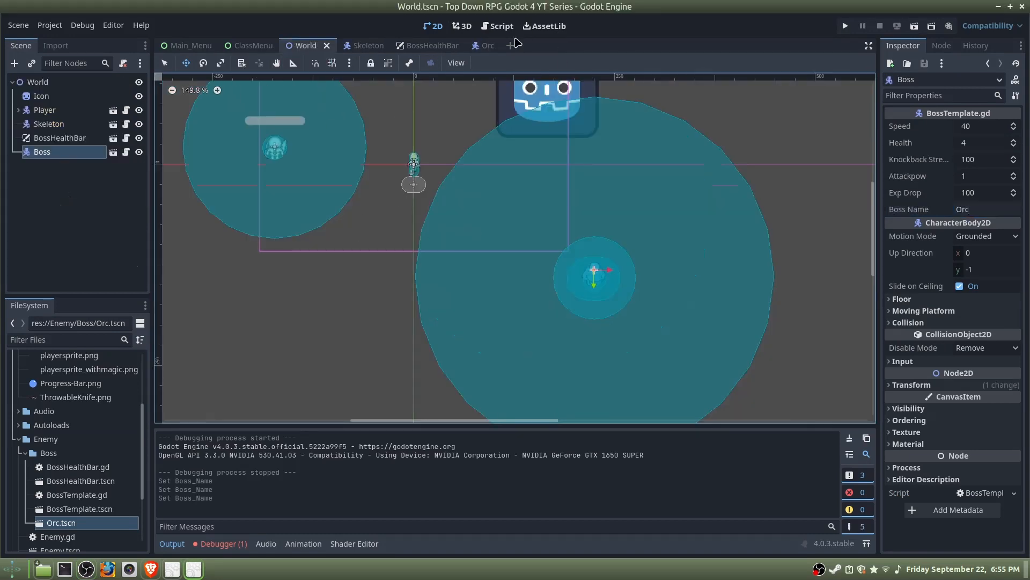
pyautogui.click(73, 139)
pyautogui.click(69, 152)
pyautogui.click(998, 126)
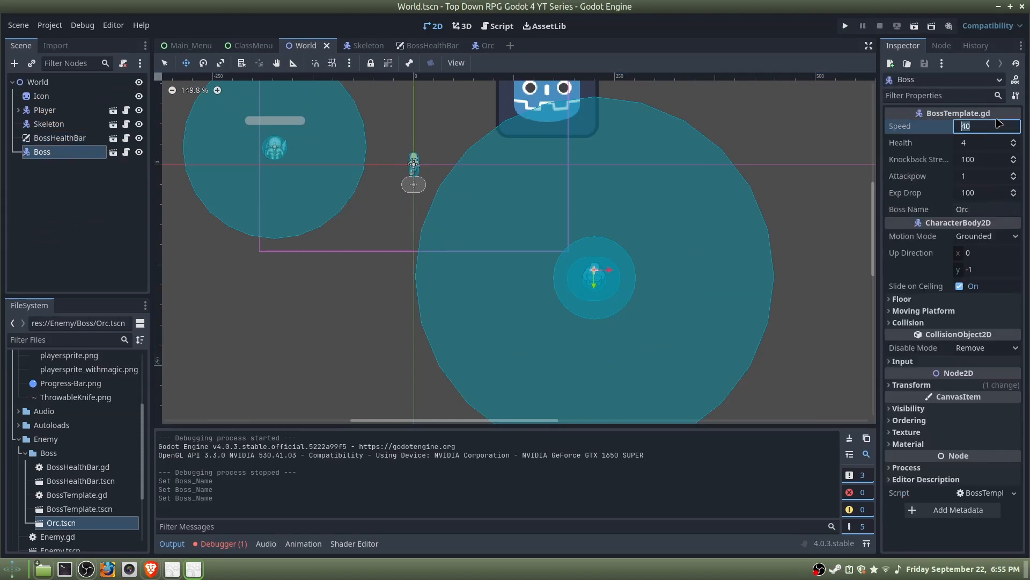
pyautogui.write('30')
pyautogui.press('Return')
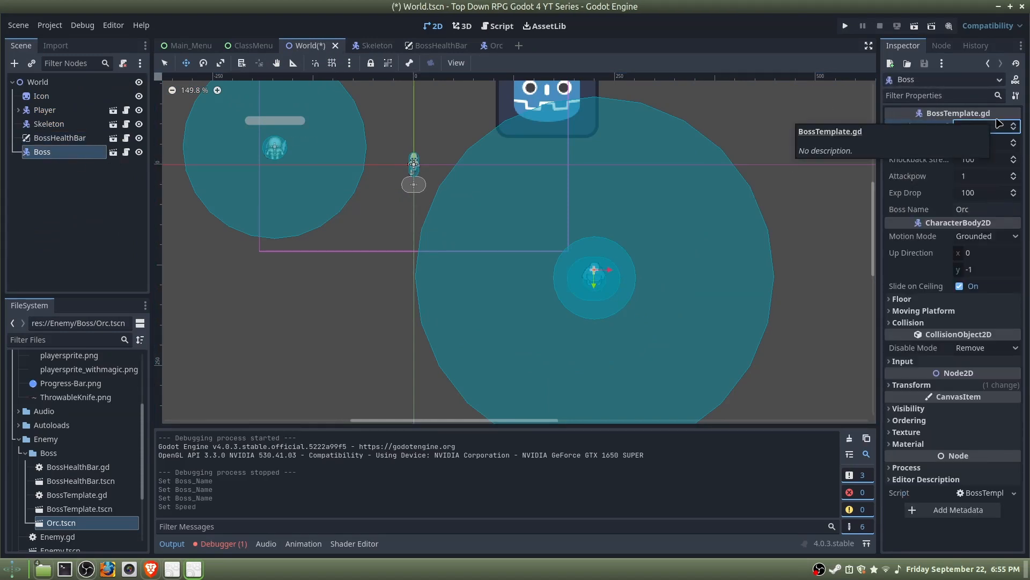
pyautogui.click(984, 146)
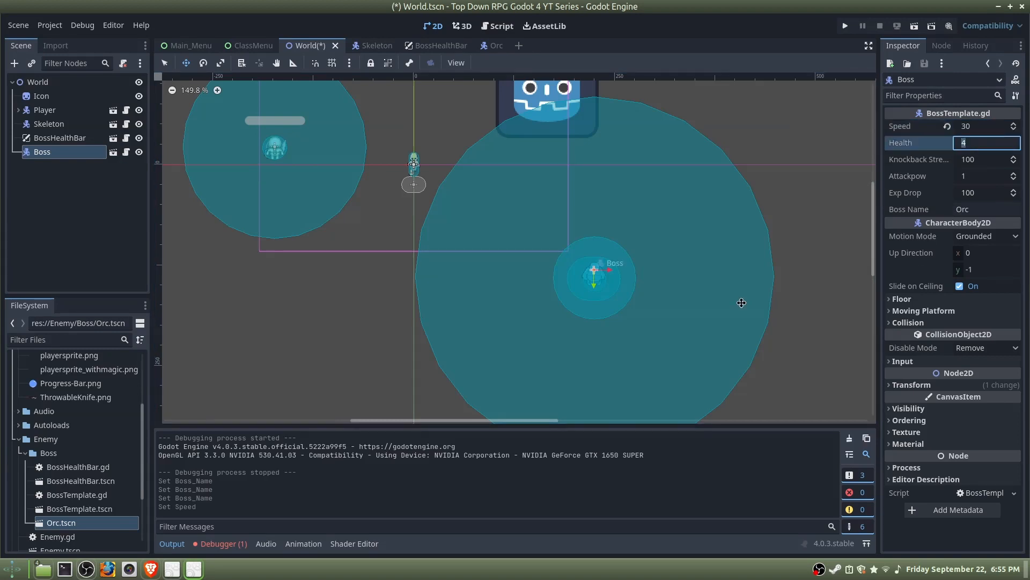
pyautogui.write('20')
pyautogui.press('Return')
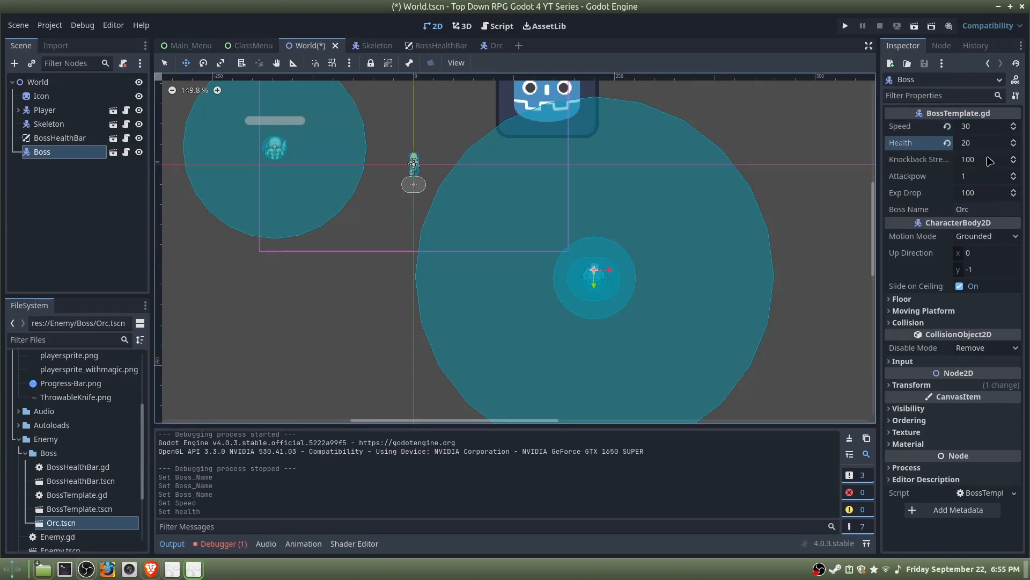
# Set the Boss instance's Knockback Strength to 150 and Attackpow to 0, then save the World scene.
pyautogui.click(989, 160)
pyautogui.write('150')
pyautogui.press('Return')
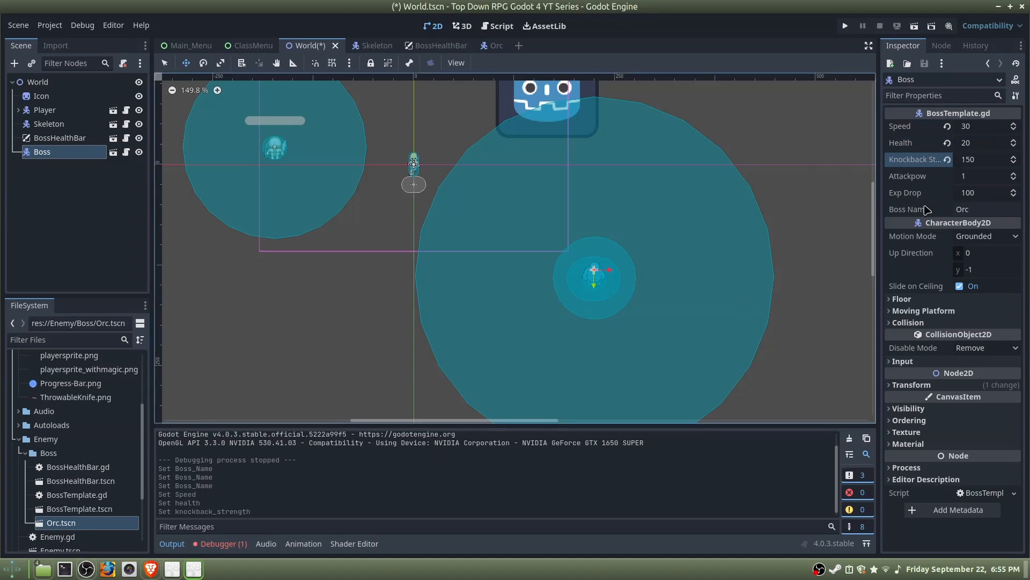
pyautogui.click(975, 178)
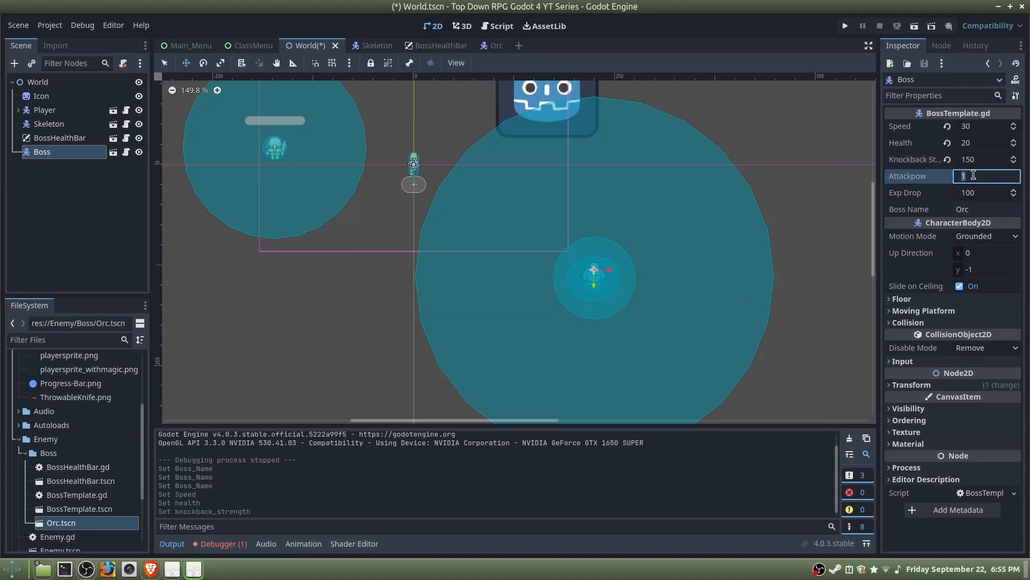
pyautogui.write('0')
pyautogui.press('Return')
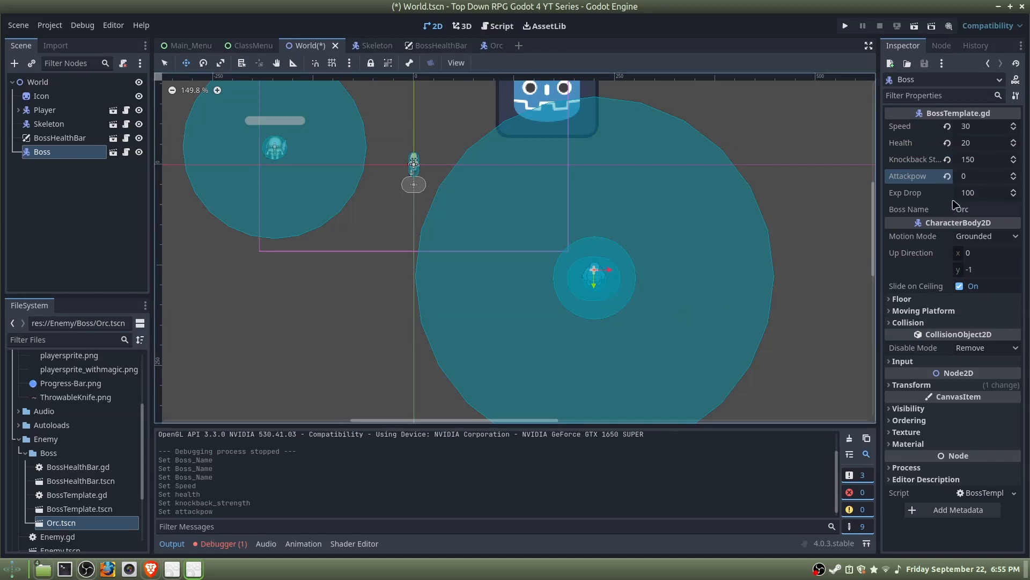
pyautogui.hotkey('ctrl', 's')
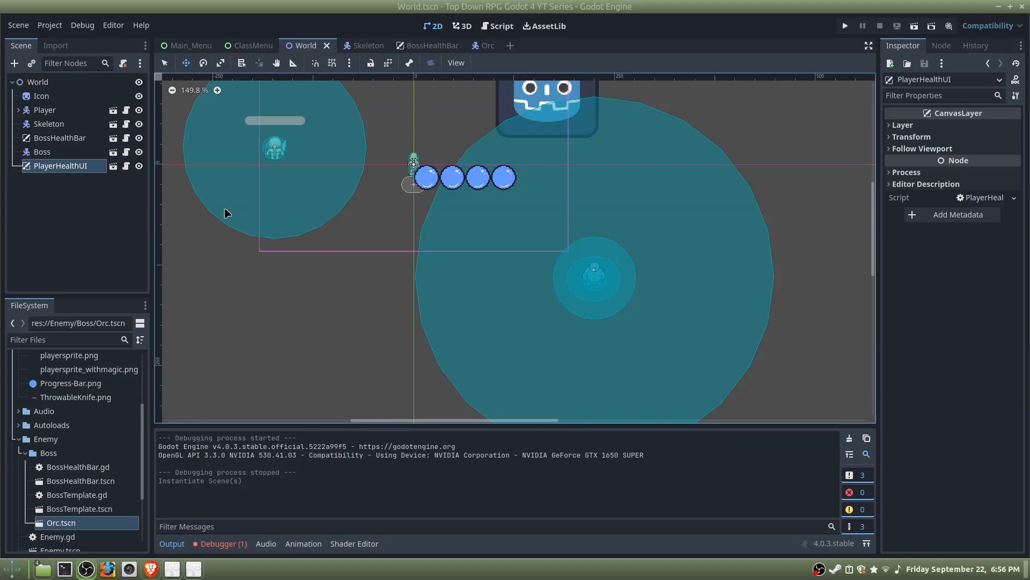
# Run the project and start a game with the Warrior class.
pyautogui.moveTo(391, 120); pyautogui.dragTo(434, 131, button='middle')
pyautogui.moveTo(545, 148); pyautogui.dragTo(590, 169, button='middle')
pyautogui.moveTo(662, 289); pyautogui.dragTo(641, 257, button='middle')
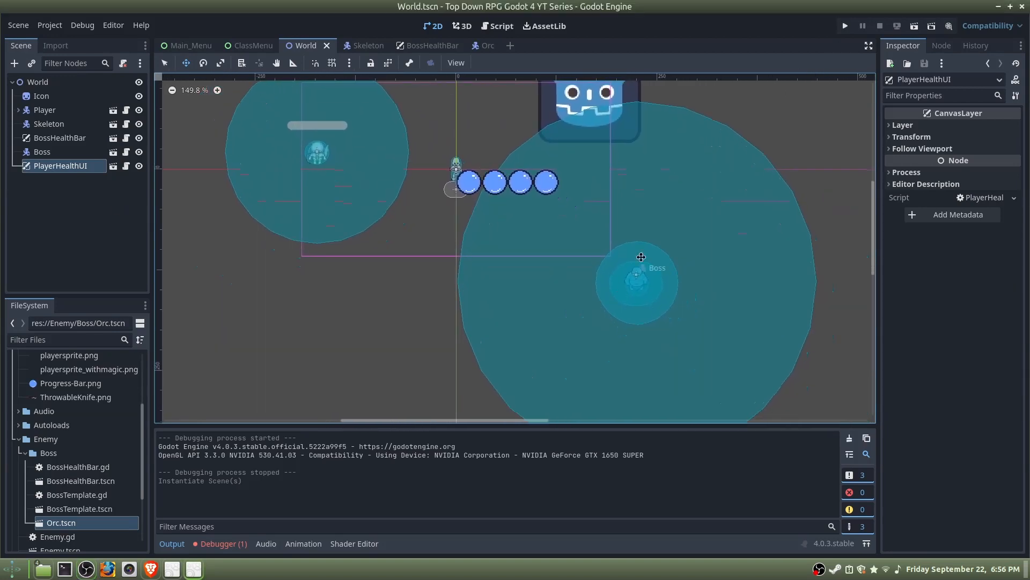
pyautogui.press('F5')
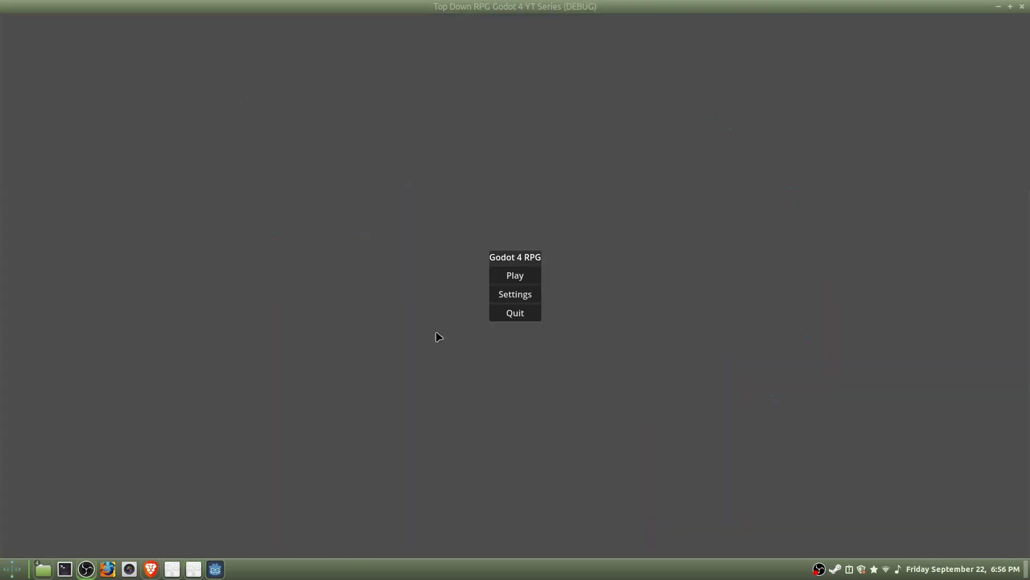
pyautogui.click(515, 277)
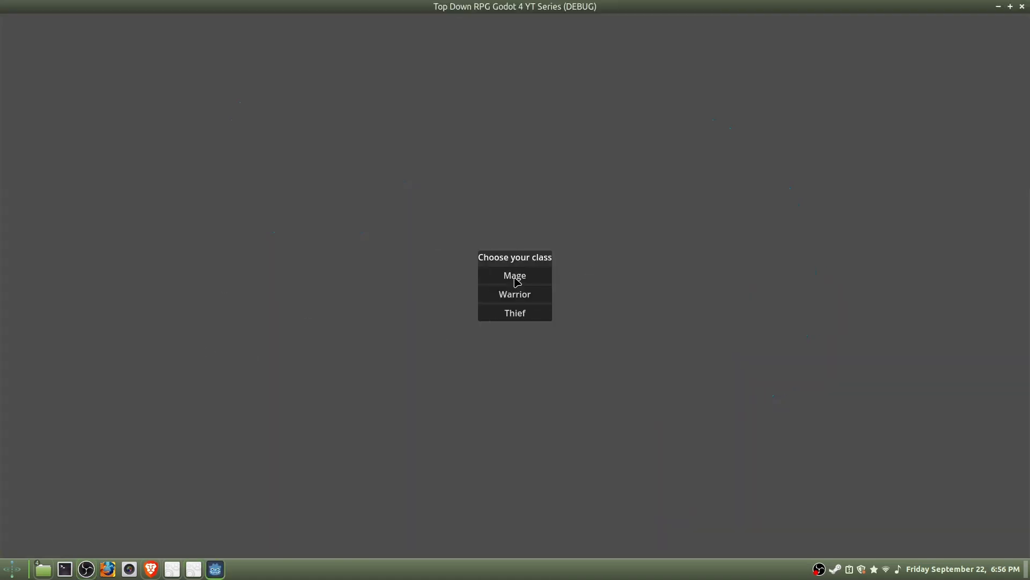
pyautogui.click(518, 300)
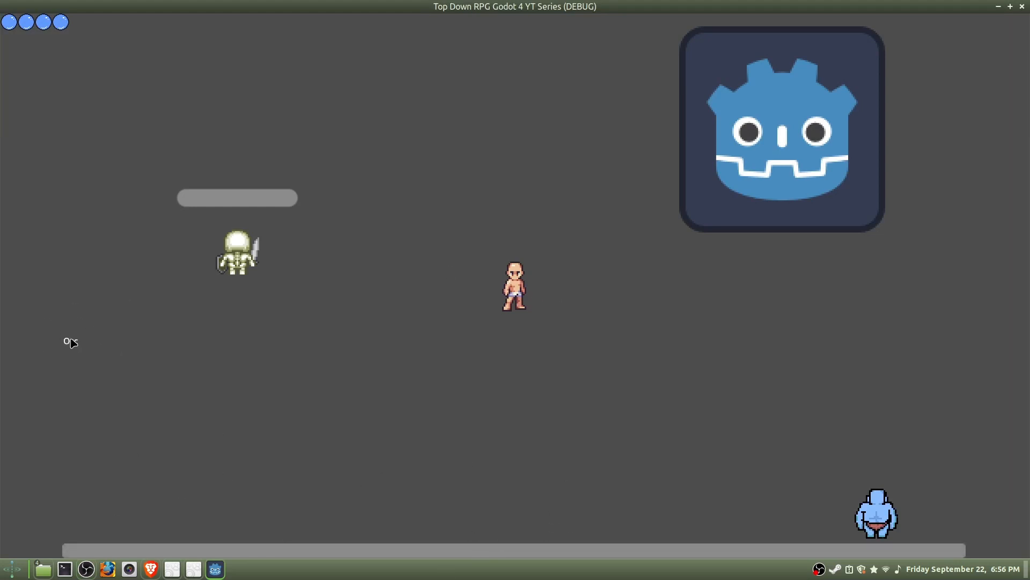
# Walk the player toward and around the Orc to test its chasing and ground slam special attack.
pyautogui.press('Down')
pyautogui.press('Right')
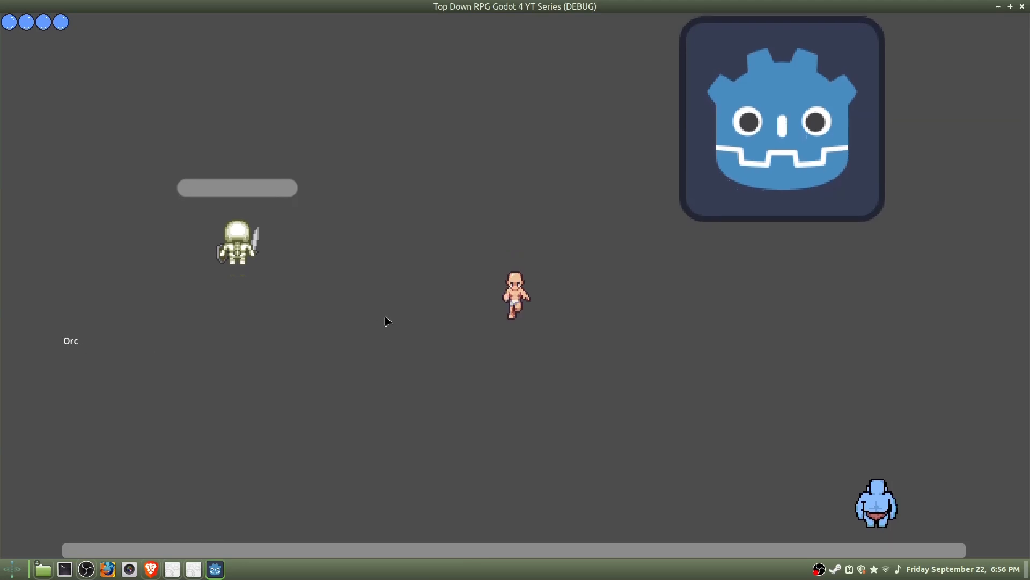
pyautogui.press('Down')
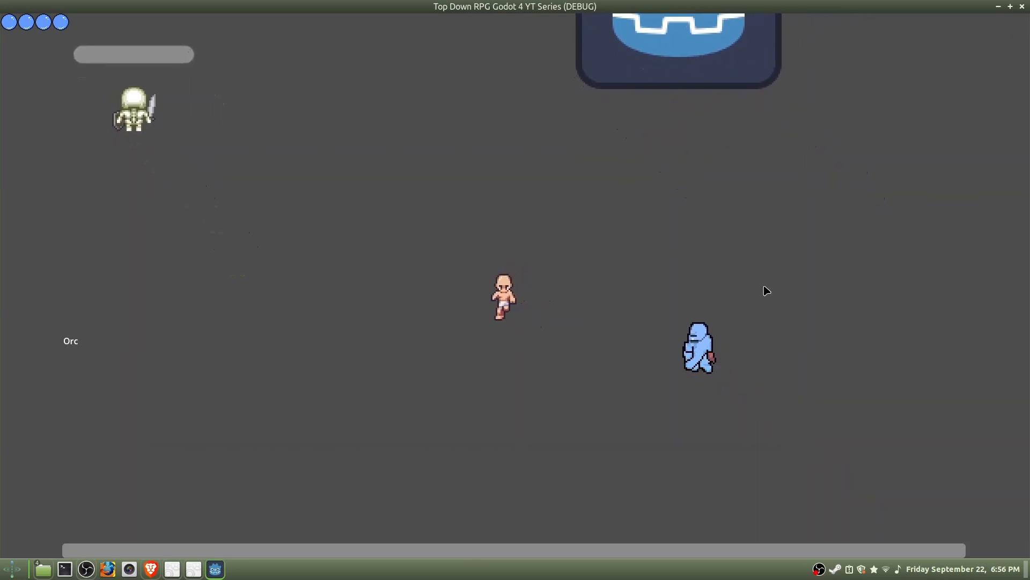
pyautogui.press('Right')
pyautogui.press('Down')
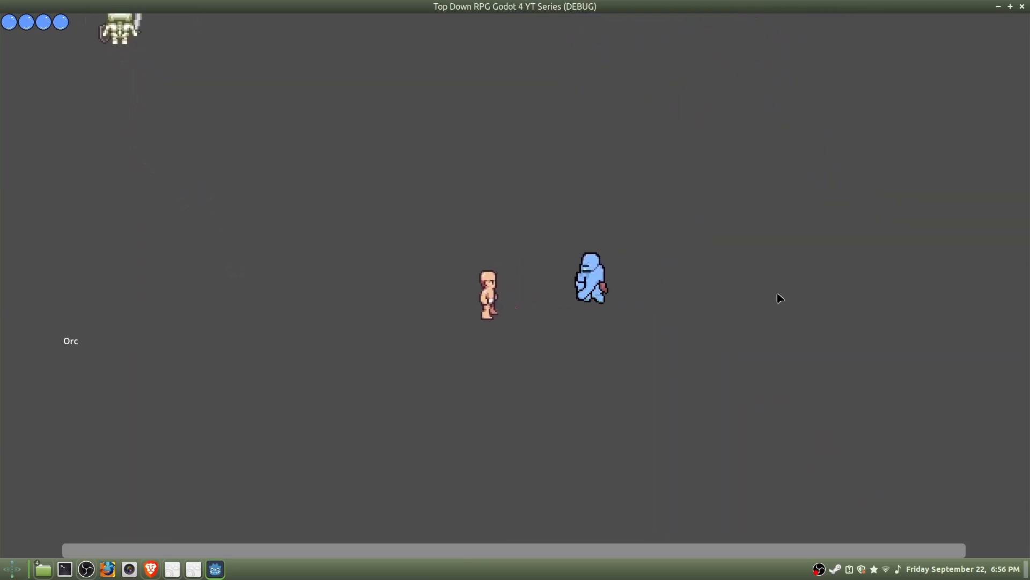
pyautogui.press('Left')
pyautogui.press('Down')
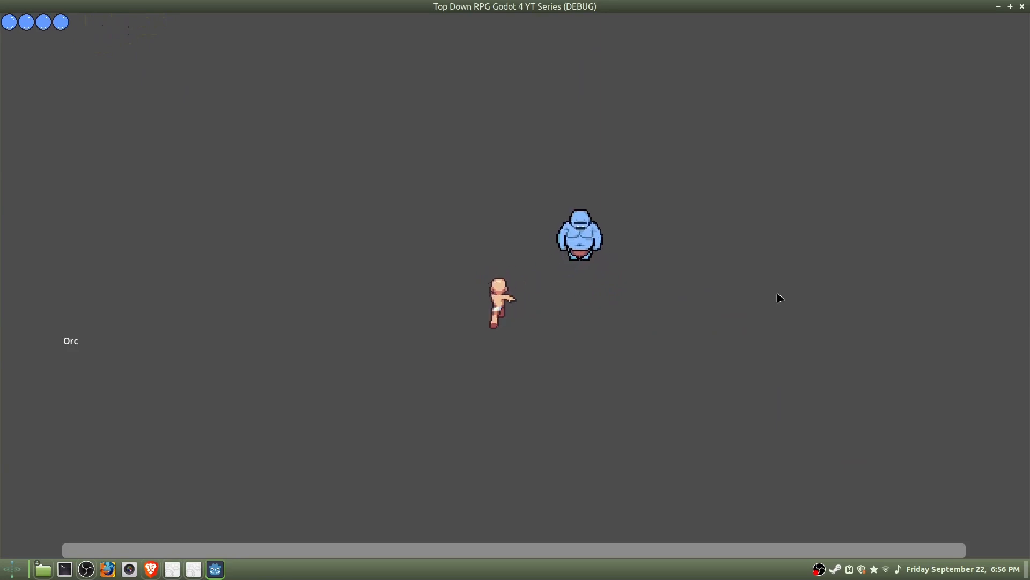
pyautogui.press('Up')
pyautogui.press('Down')
pyautogui.press('Up')
pyautogui.press('Left')
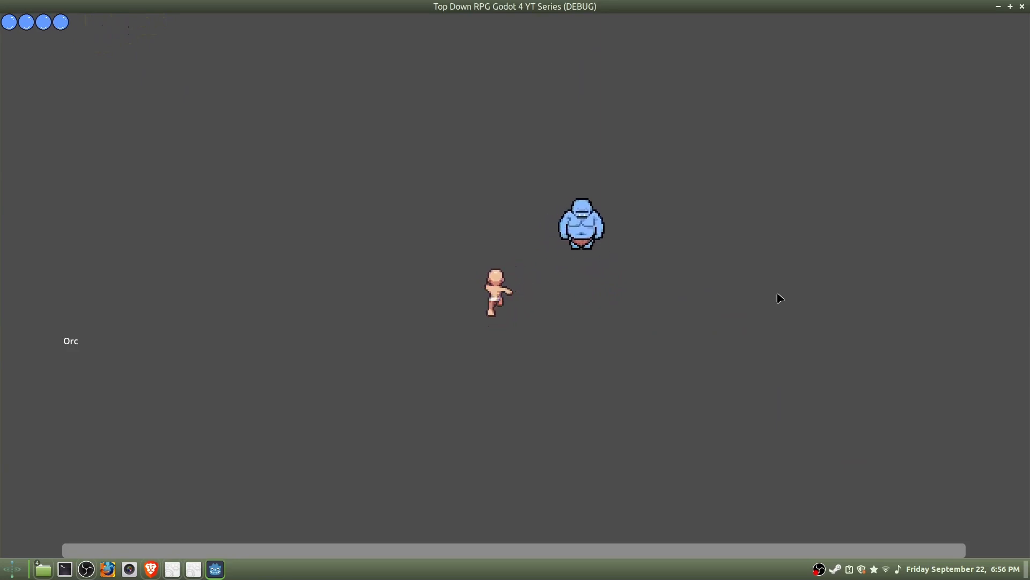
pyautogui.press('Up')
pyautogui.press('Left')
pyautogui.press('Up')
pyautogui.press('Right')
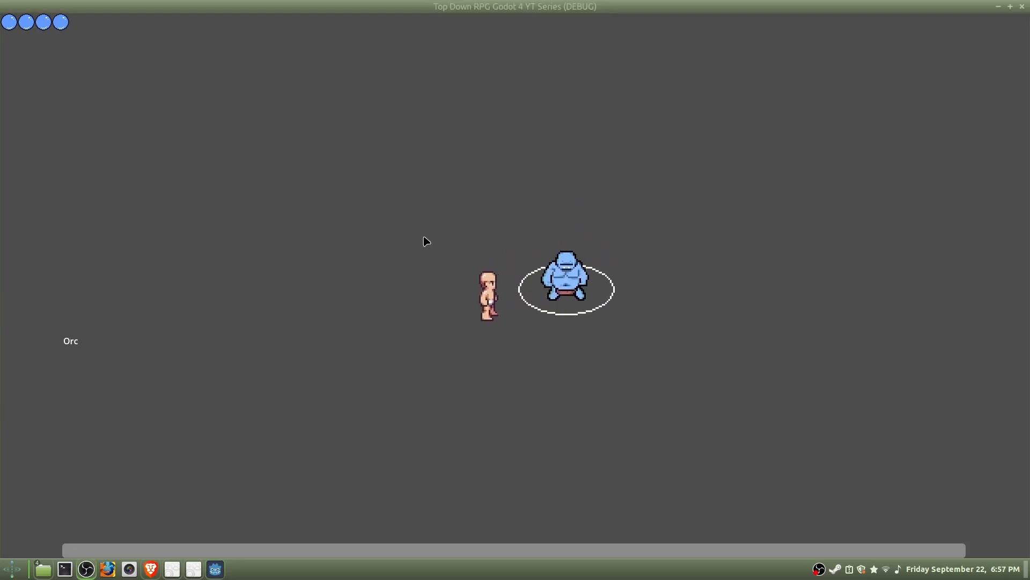
# Attack the Orc repeatedly with the sword to test its knockback and the boss health bar.
pyautogui.click(527, 221)
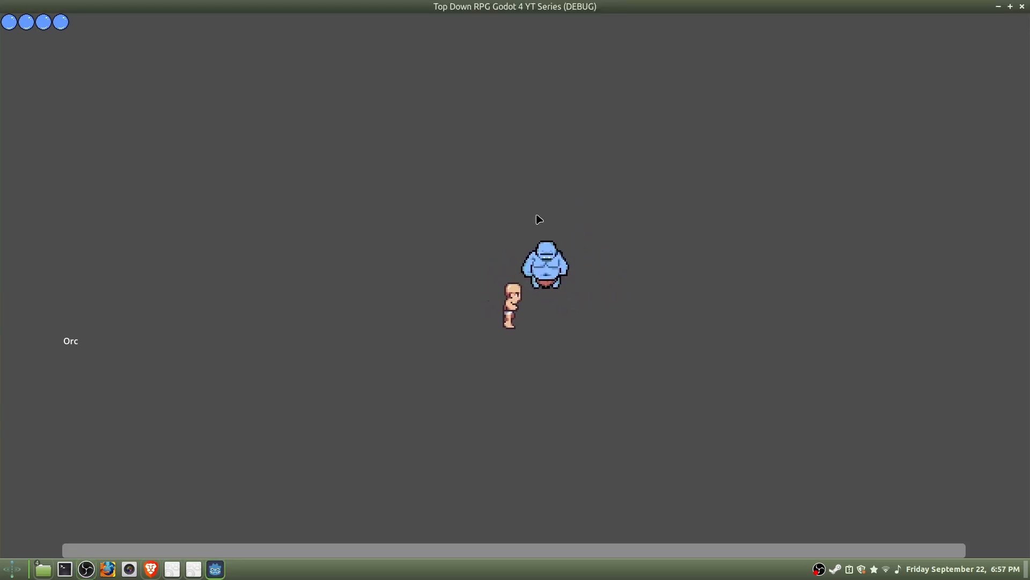
pyautogui.press('Right')
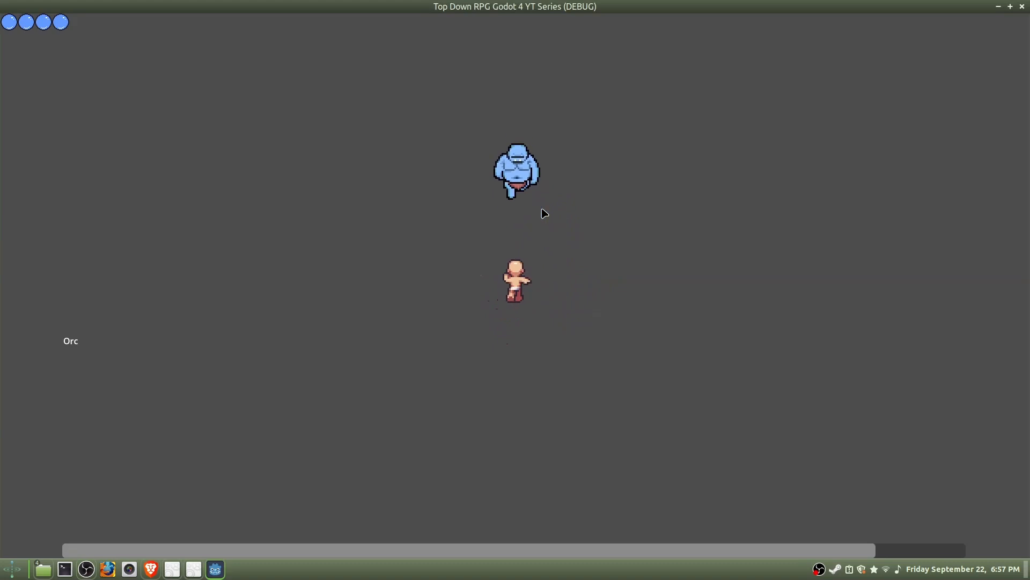
pyautogui.click(543, 212)
pyautogui.click(854, 495)
pyautogui.click(869, 530)
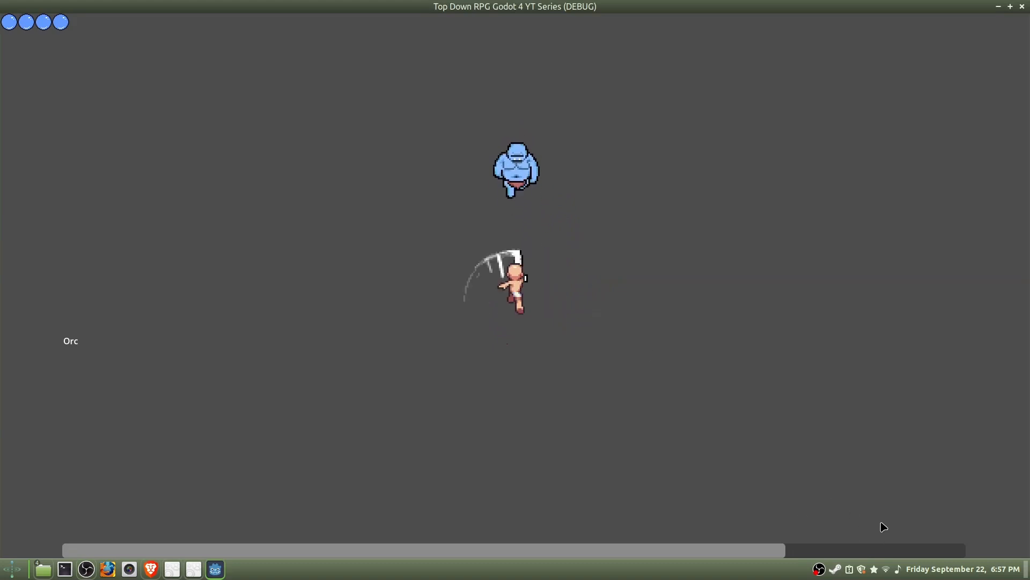
pyautogui.click(854, 424)
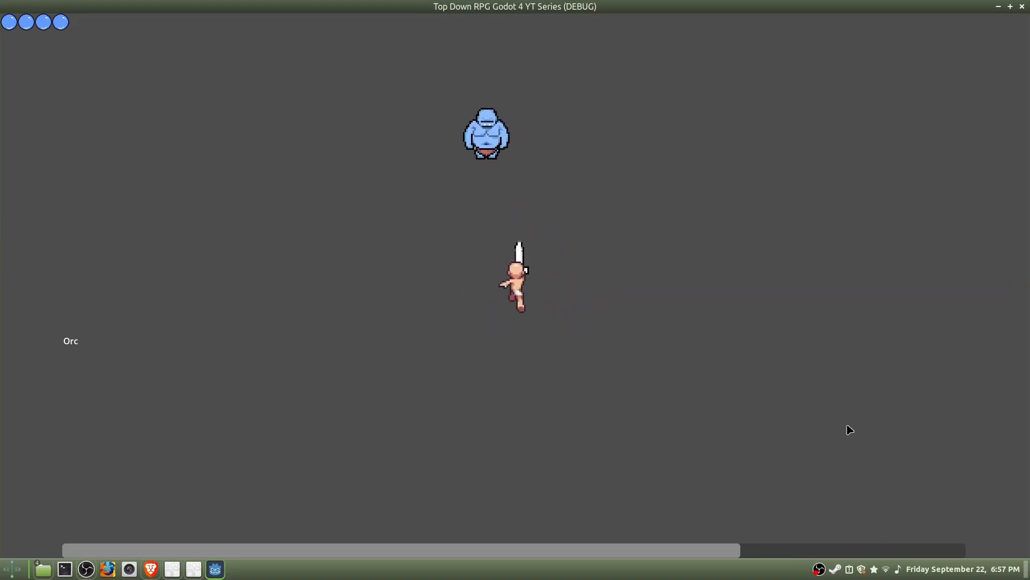
pyautogui.click(851, 424)
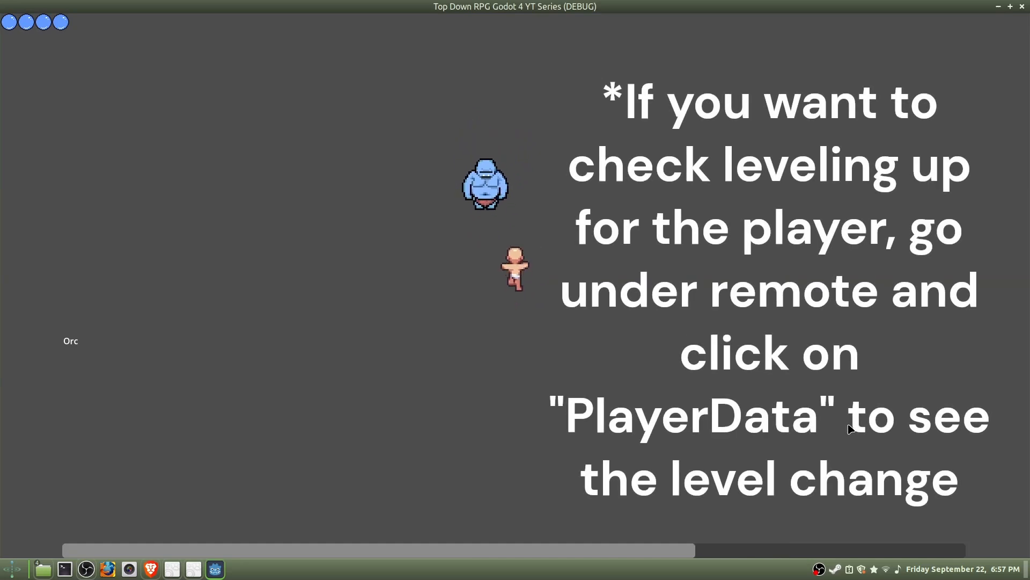
pyautogui.click(851, 428)
pyautogui.click(851, 428)
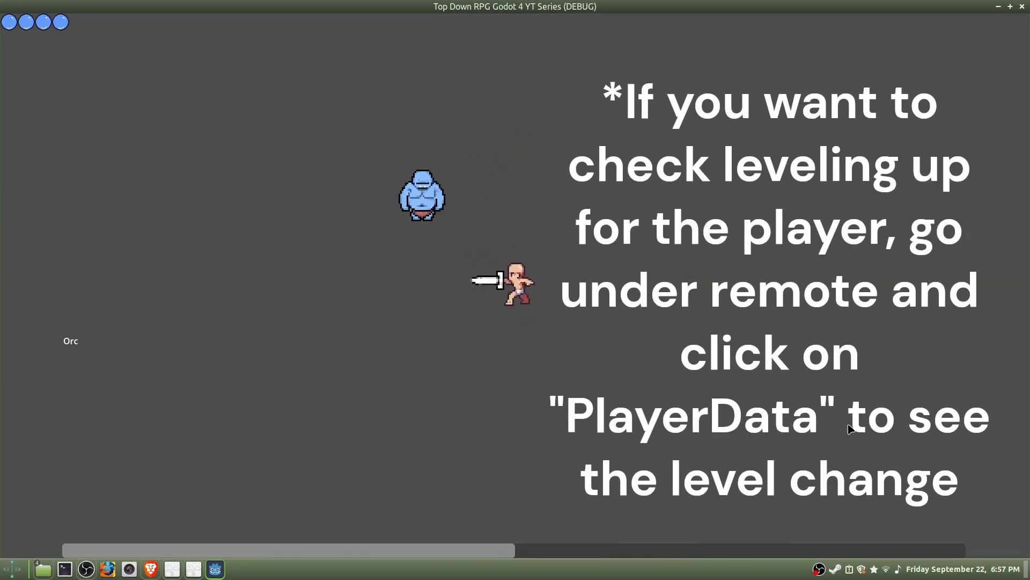
pyautogui.click(849, 428)
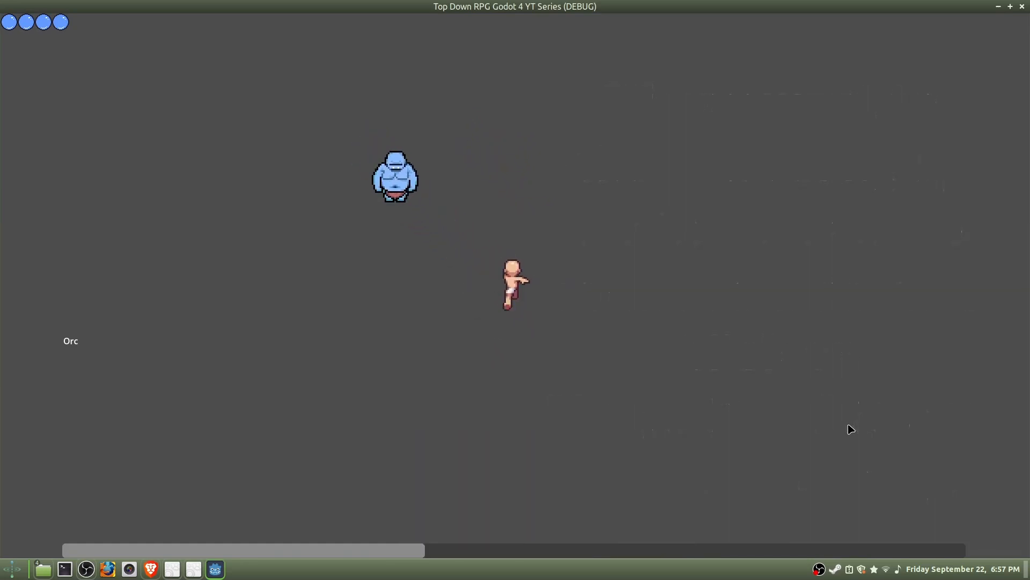
pyautogui.click(768, 365)
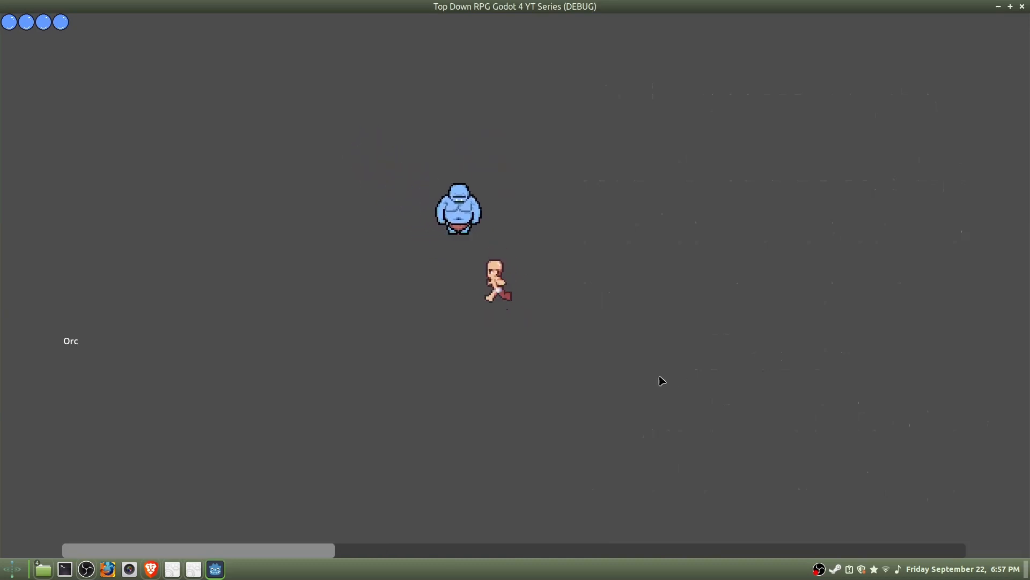
pyautogui.click(619, 357)
pyautogui.click(612, 357)
pyautogui.click(612, 358)
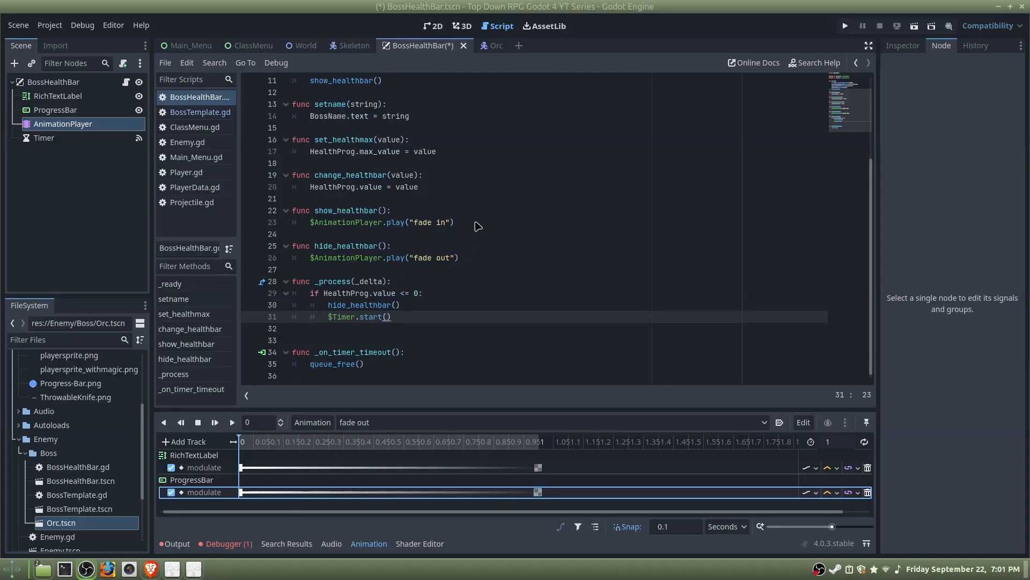
# Review BossHealthBar.gd's fade and timeout functions together with the fade out animation and the Timer node's properties.
pyautogui.click(477, 225)
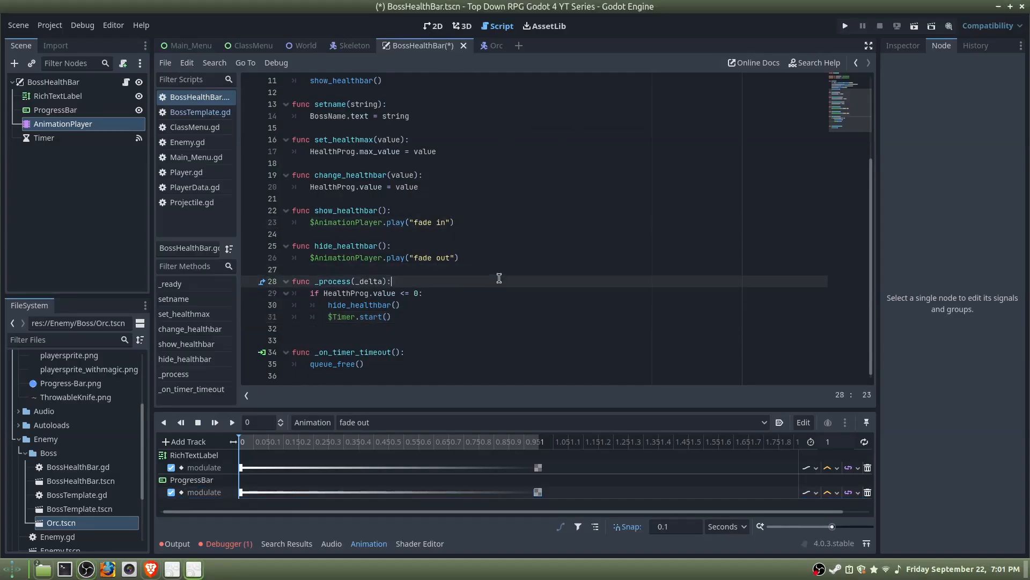
pyautogui.moveTo(462, 258); pyautogui.dragTo(301, 242)
pyautogui.click(603, 271)
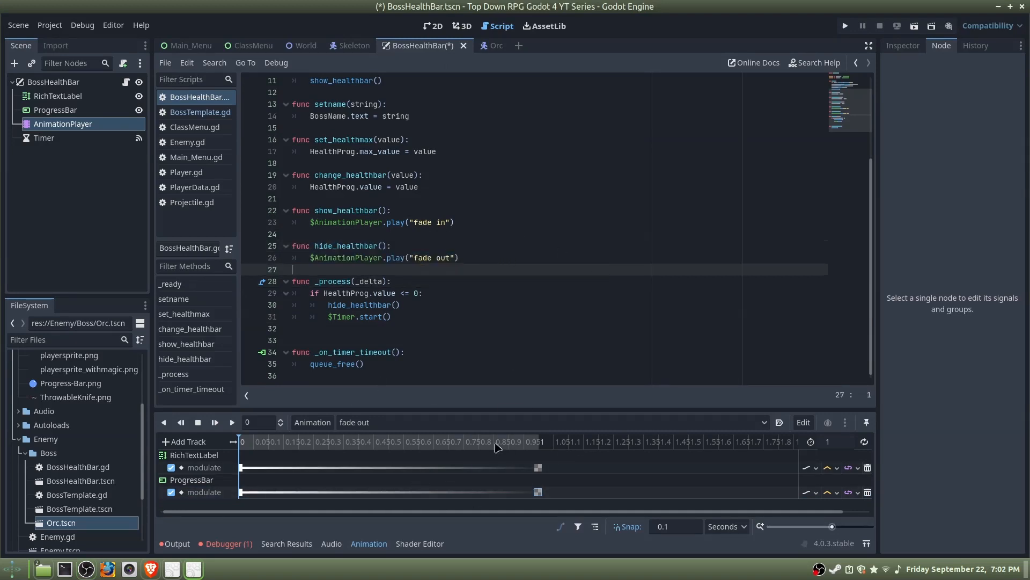
pyautogui.click(397, 422)
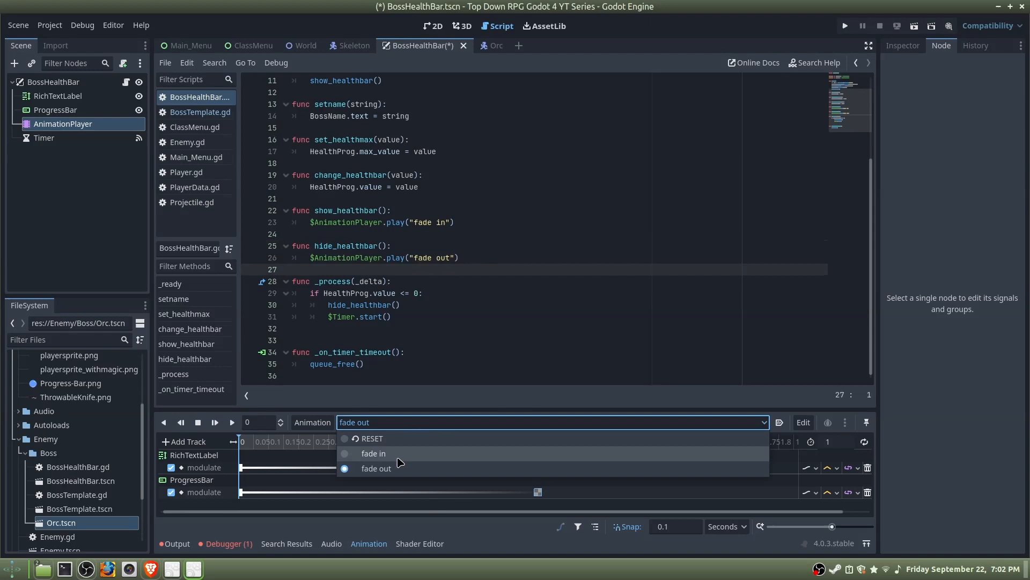
pyautogui.click(395, 423)
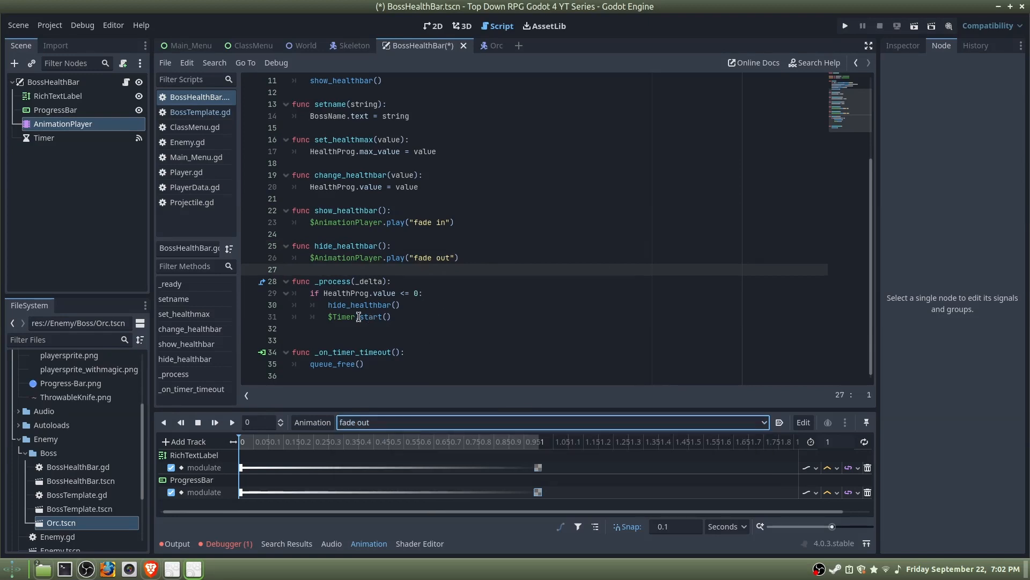
pyautogui.click(64, 138)
pyautogui.click(902, 46)
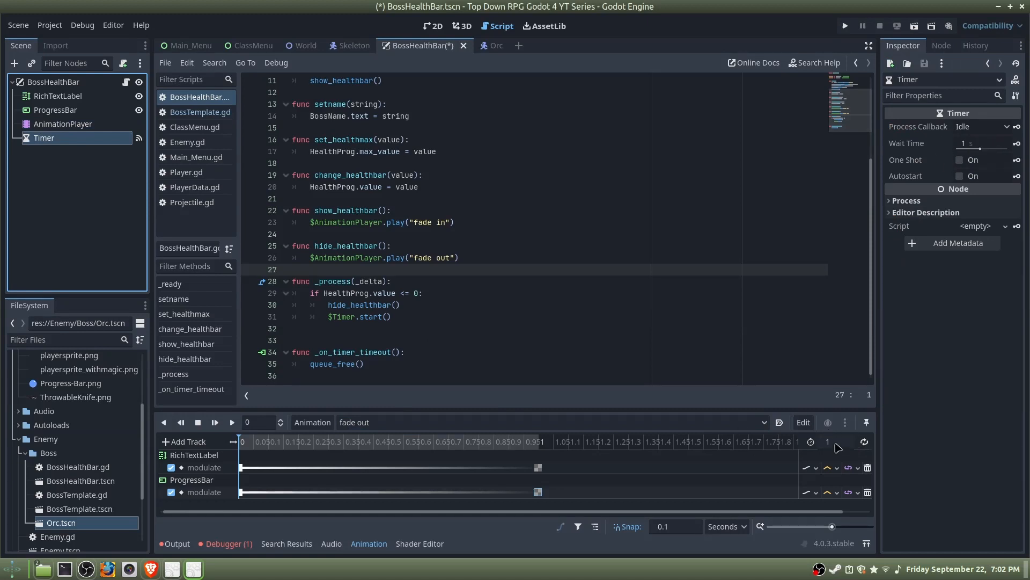
pyautogui.click(400, 364)
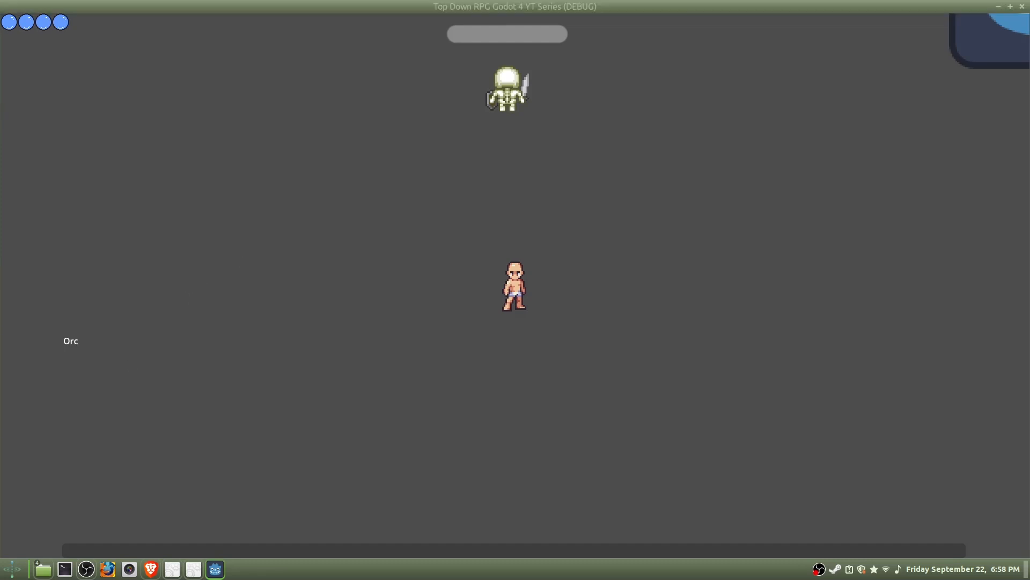
pyautogui.click(208, 196)
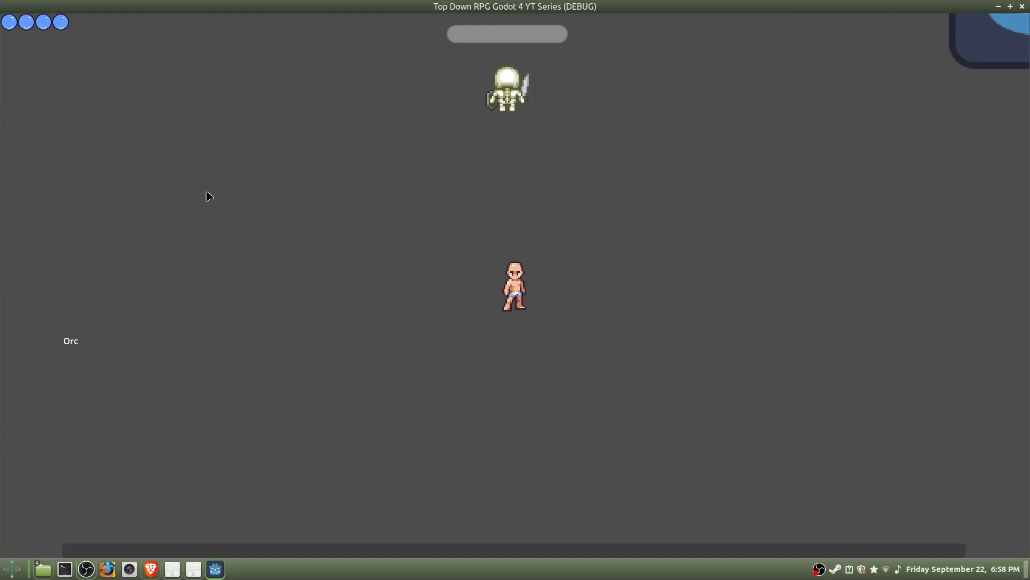